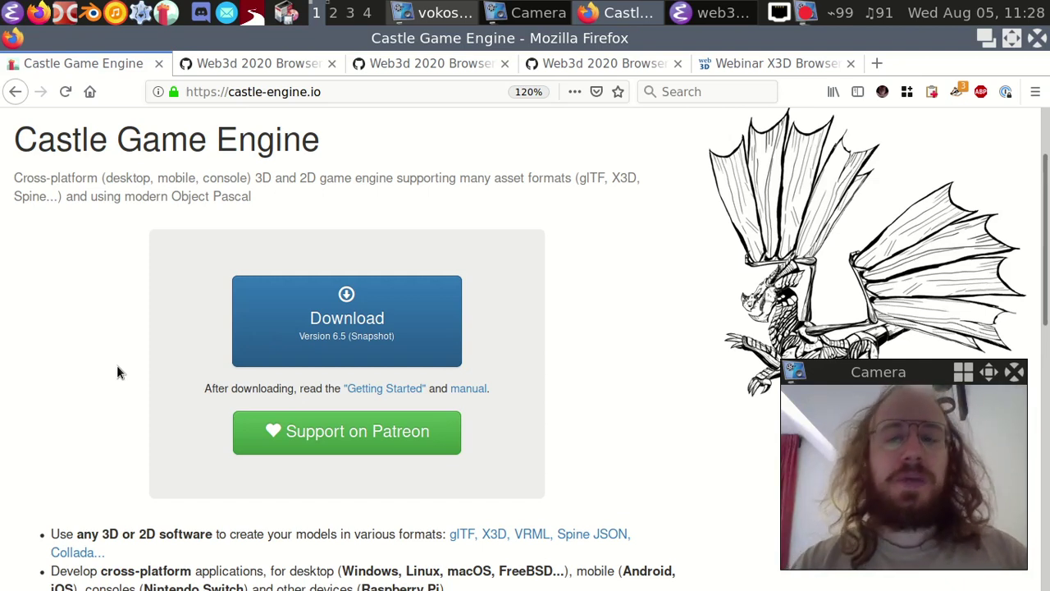
Step: Highlight X3D in the Castle Game Engine tagline, open the view3dscene page, and highlight its list of supported model formats
{"action": "scroll", "coordinate": [117, 372], "scroll_direction": "up", "scroll_amount": 3}
{"action": "left_click_drag", "start_coordinate": [329, 250], "coordinate": [14, 243]}
{"action": "left_click", "coordinate": [14, 243]}
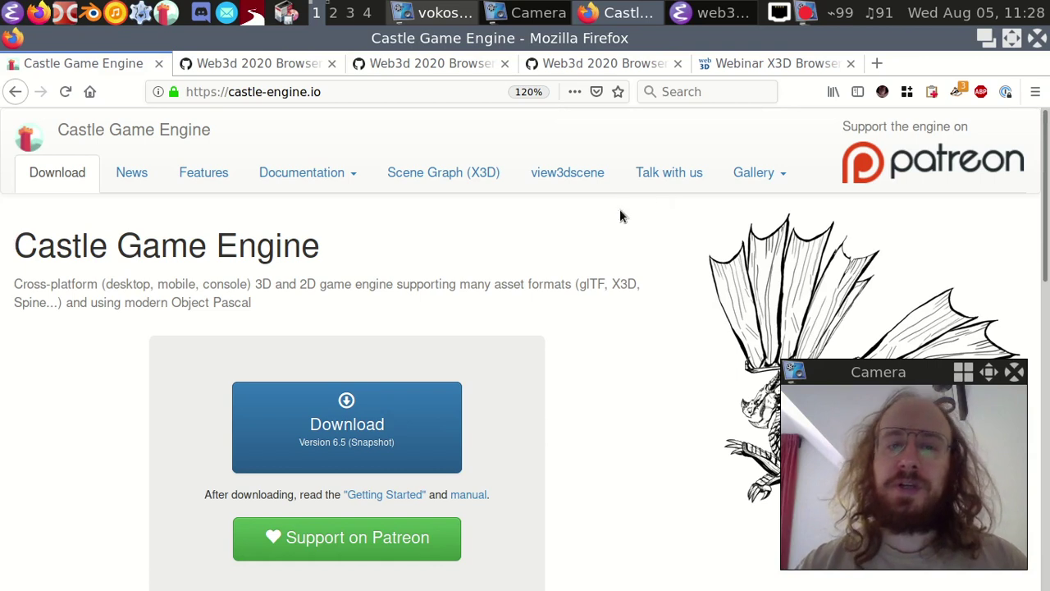
{"action": "double_click", "coordinate": [615, 283]}
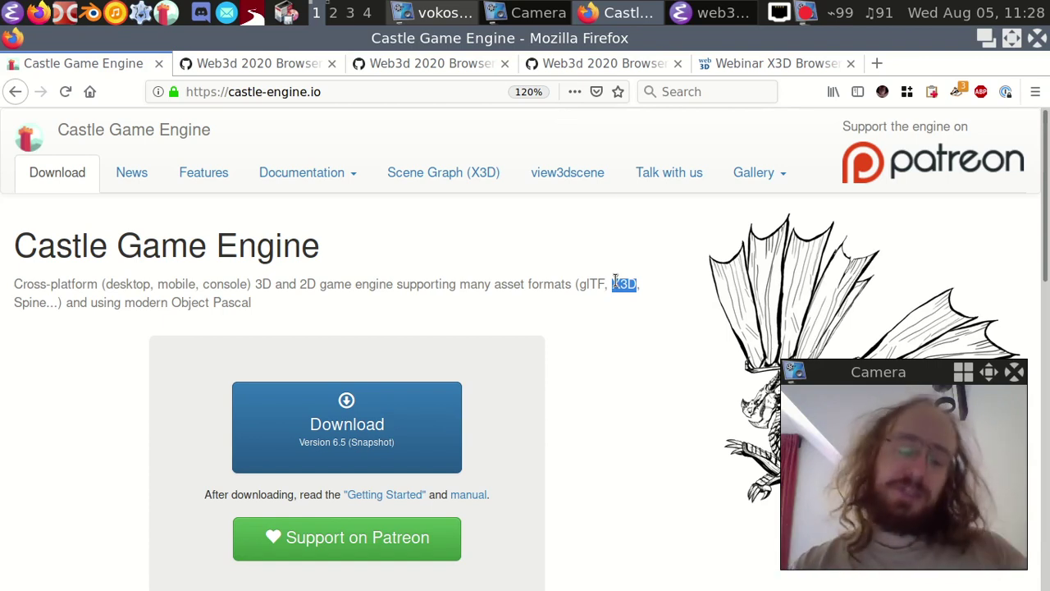
{"action": "left_click", "coordinate": [601, 182]}
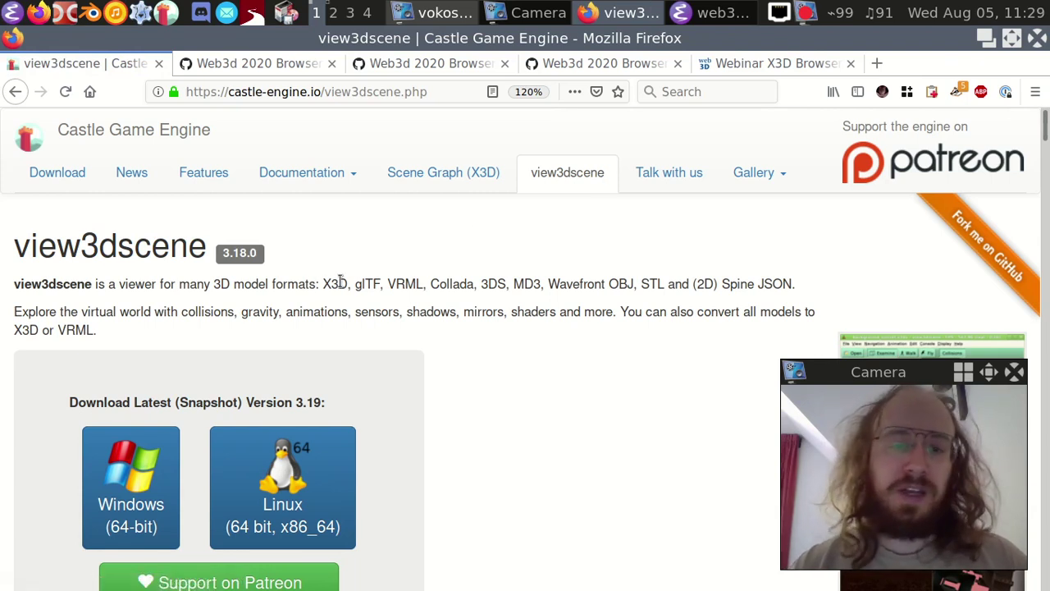
{"action": "left_click_drag", "start_coordinate": [320, 286], "coordinate": [783, 285]}
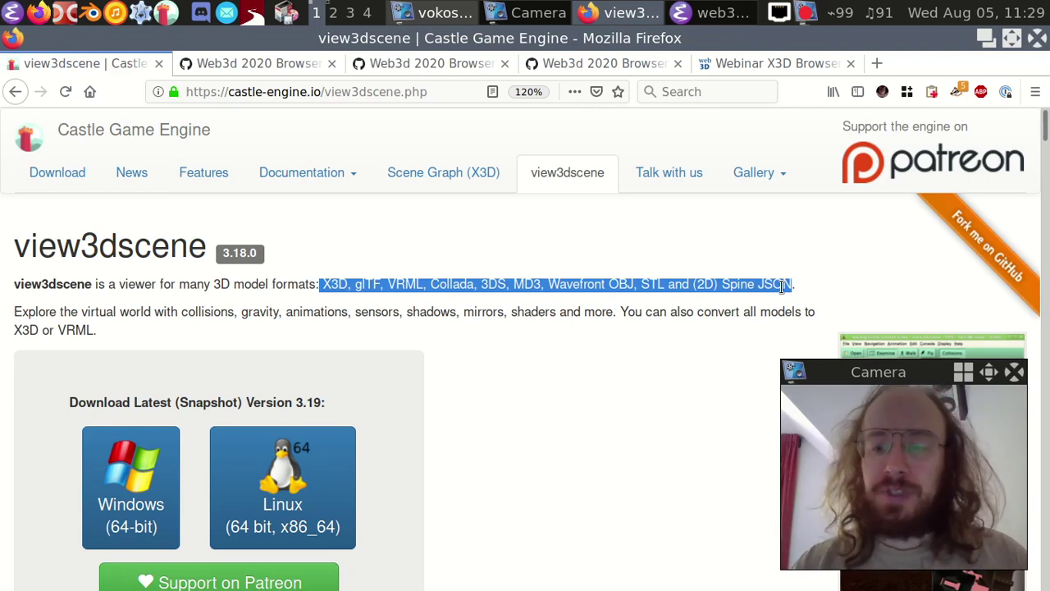
Step: Switch to Emacs and select the line with the castle-engine.io/b.php address in web3d present.txt
{"action": "key", "text": "alt+Tab"}
{"action": "key", "text": "Up"}
{"action": "key", "text": "ctrl+space"}
{"action": "key", "text": "Down"}
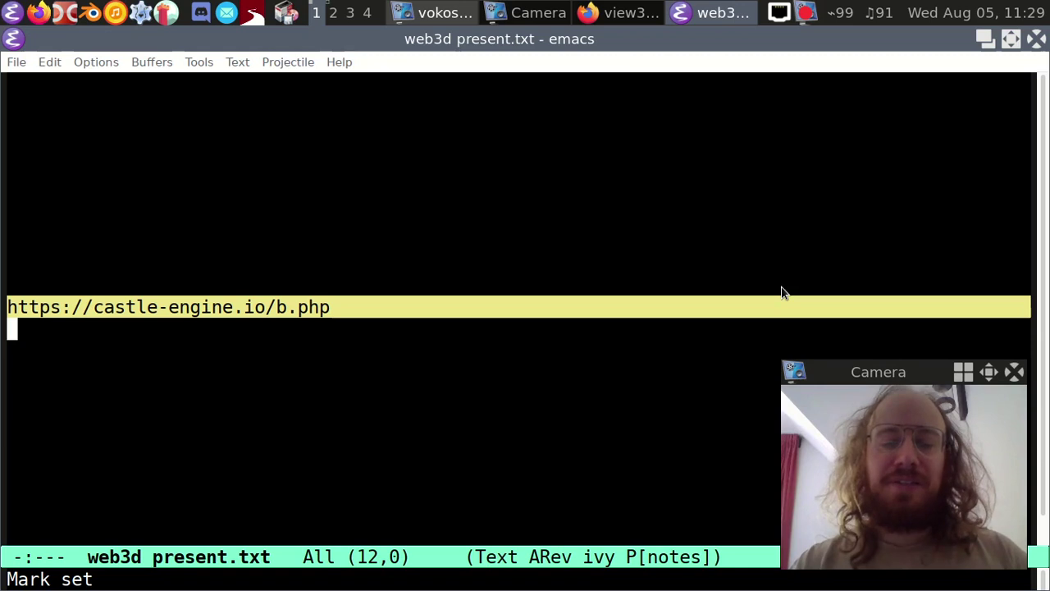
Step: Switch to Firefox and review the Web3d 2020 Browser Presentation wiki plan from the view3dscene section down to other features
{"action": "key", "text": "alt+Tab"}
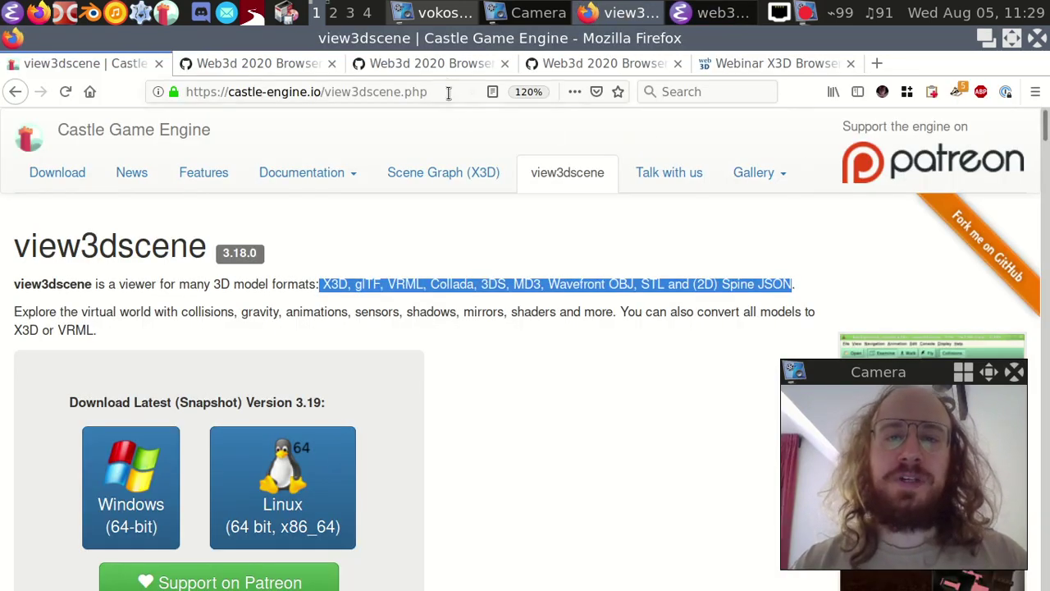
{"action": "left_click", "coordinate": [450, 65]}
{"action": "scroll", "coordinate": [390, 158], "scroll_direction": "up", "scroll_amount": 4}
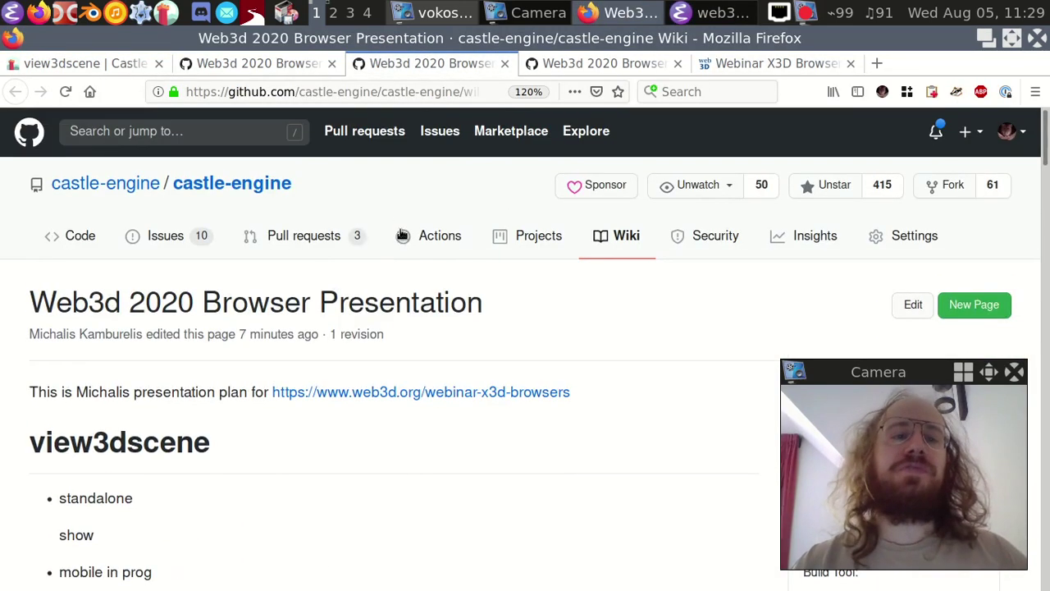
{"action": "scroll", "coordinate": [427, 330], "scroll_direction": "down", "scroll_amount": 3}
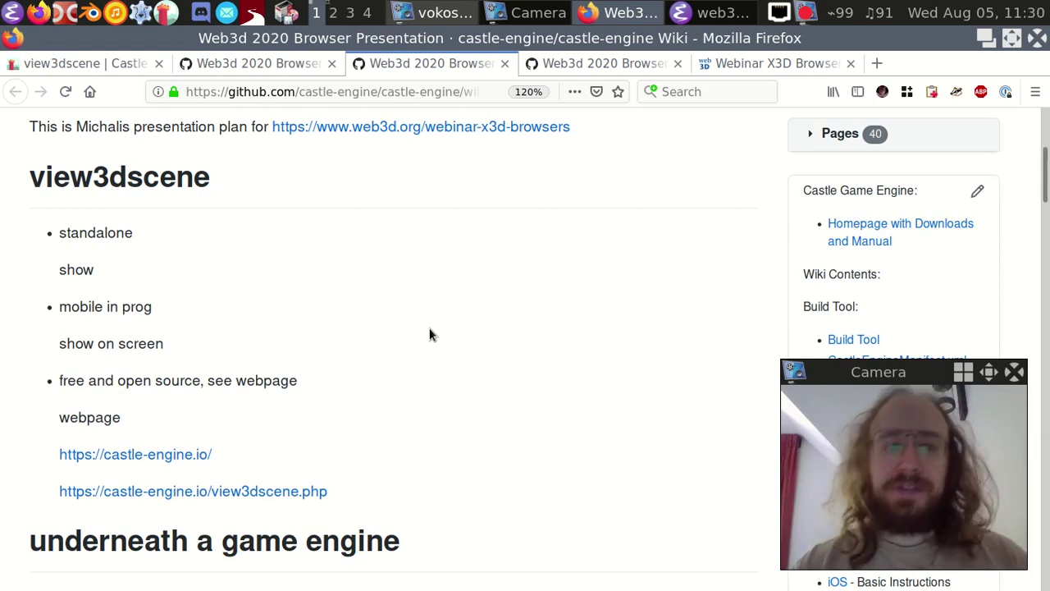
{"action": "double_click", "coordinate": [61, 173]}
{"action": "scroll", "coordinate": [353, 372], "scroll_direction": "down", "scroll_amount": 1}
{"action": "scroll", "coordinate": [353, 371], "scroll_direction": "down", "scroll_amount": 1}
{"action": "left_click_drag", "start_coordinate": [25, 380], "coordinate": [274, 417]}
{"action": "left_click", "coordinate": [274, 417]}
{"action": "scroll", "coordinate": [295, 415], "scroll_direction": "down", "scroll_amount": 4}
{"action": "scroll", "coordinate": [287, 406], "scroll_direction": "down", "scroll_amount": 1}
{"action": "left_click_drag", "start_coordinate": [41, 379], "coordinate": [353, 378]}
{"action": "left_click", "coordinate": [384, 386]}
{"action": "scroll", "coordinate": [384, 386], "scroll_direction": "down", "scroll_amount": 8}
{"action": "scroll", "coordinate": [384, 391], "scroll_direction": "down", "scroll_amount": 15}
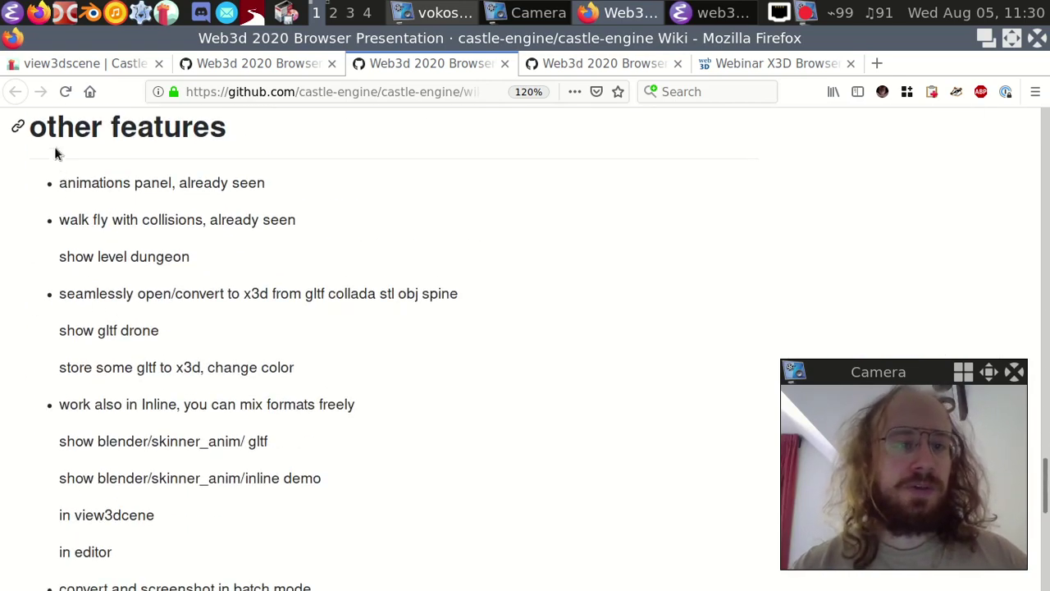
Step: Examine the other features section of the presentation plan and return to the beginning of the plan
{"action": "left_click_drag", "start_coordinate": [58, 127], "coordinate": [152, 145]}
{"action": "left_click", "coordinate": [164, 145]}
{"action": "scroll", "coordinate": [183, 155], "scroll_direction": "down", "scroll_amount": 4}
{"action": "left_click_drag", "start_coordinate": [73, 361], "coordinate": [375, 359]}
{"action": "left_click", "coordinate": [412, 354]}
{"action": "scroll", "coordinate": [412, 355], "scroll_direction": "up", "scroll_amount": 18}
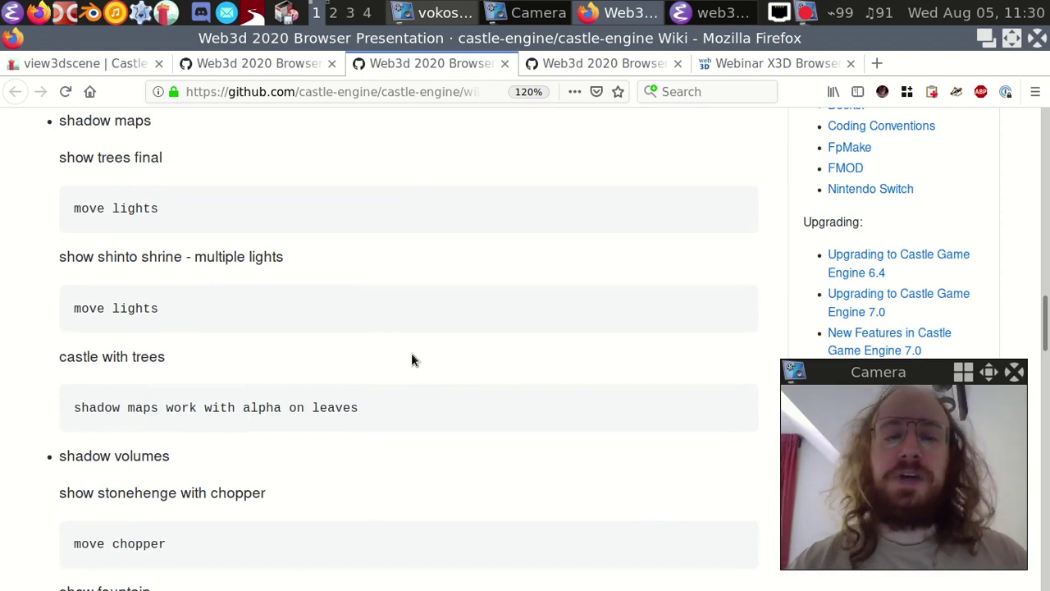
{"action": "scroll", "coordinate": [412, 360], "scroll_direction": "up", "scroll_amount": 10}
{"action": "scroll", "coordinate": [120, 180], "scroll_direction": "up", "scroll_amount": 8}
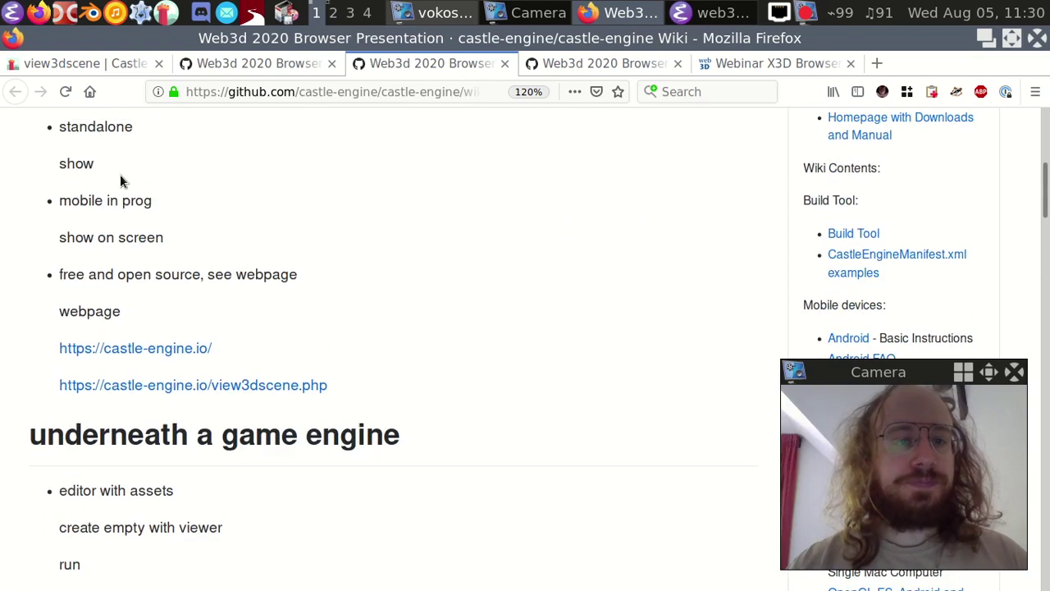
Step: Highlight the view3dscene heading in the plan and open its castle-engine.io/view3dscene.php link in a new tab
{"action": "double_click", "coordinate": [107, 267]}
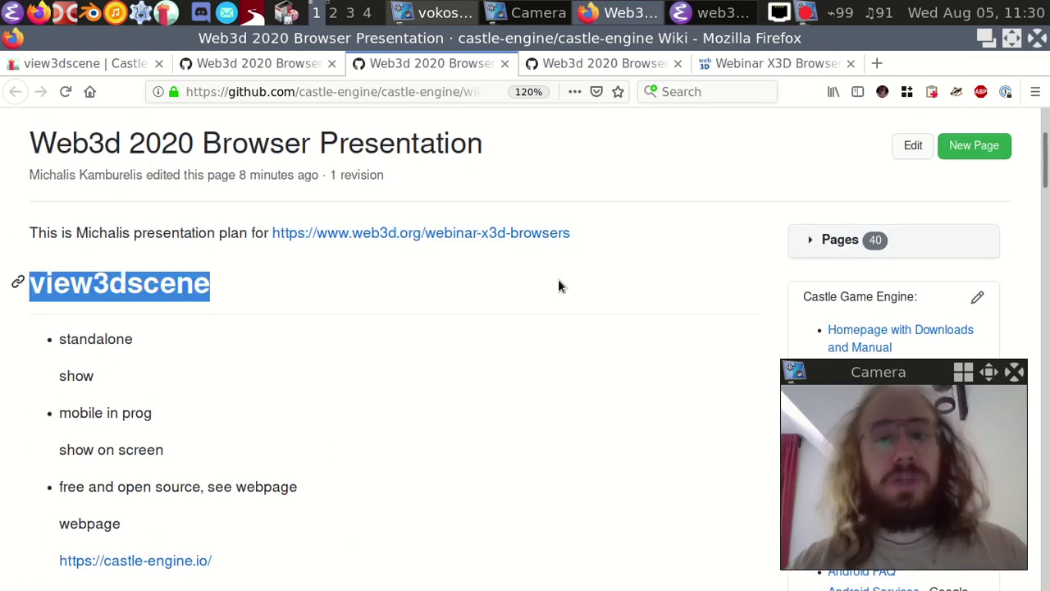
{"action": "scroll", "coordinate": [537, 288], "scroll_direction": "down", "scroll_amount": 4}
{"action": "middle_click", "coordinate": [267, 393]}
{"action": "key", "text": "ctrl+Tab"}
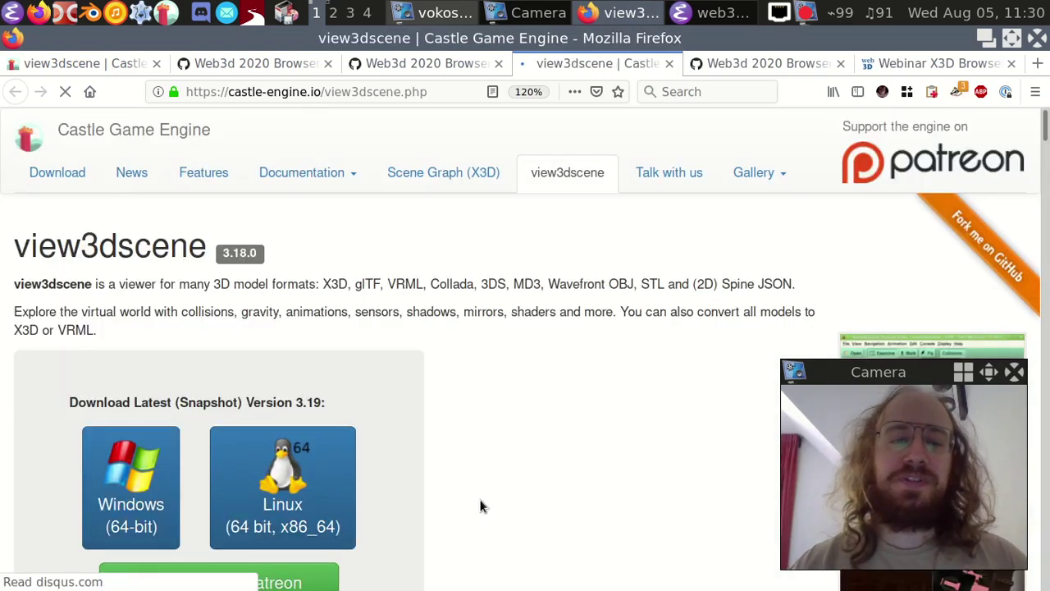
Step: Look through the view3dscene download options for snapshot version 3.19 and stable version 3.18
{"action": "scroll", "coordinate": [542, 443], "scroll_direction": "down", "scroll_amount": 2}
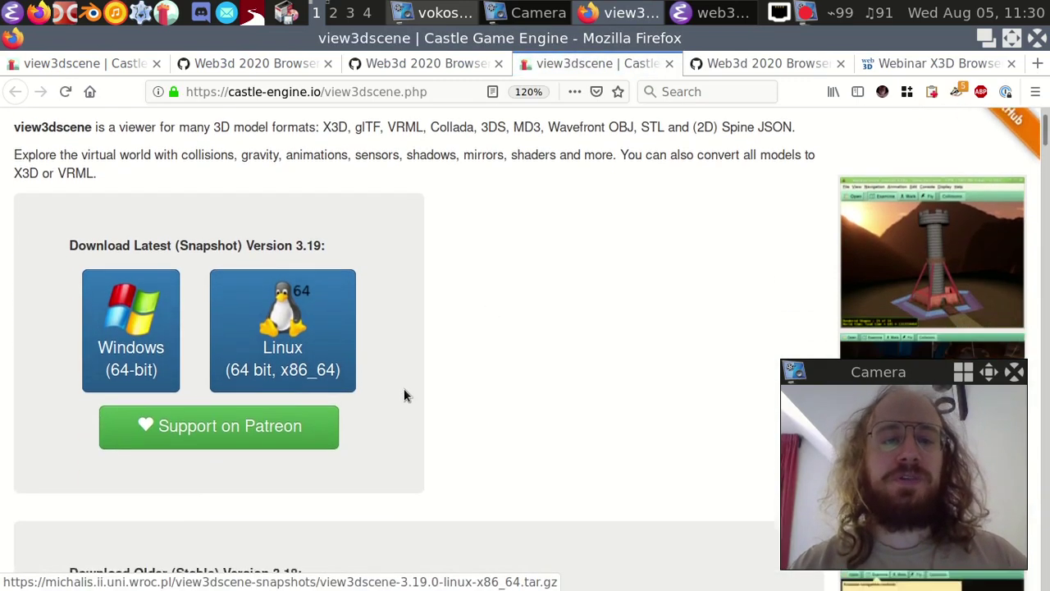
{"action": "scroll", "coordinate": [404, 393], "scroll_direction": "down", "scroll_amount": 5}
{"action": "scroll", "coordinate": [230, 442], "scroll_direction": "down", "scroll_amount": 1}
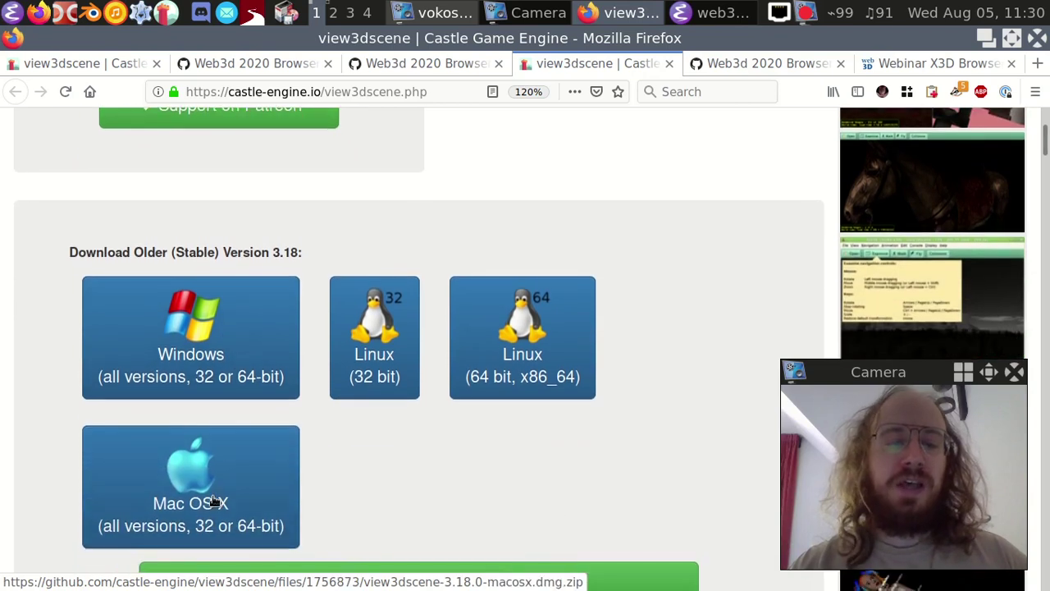
{"action": "scroll", "coordinate": [703, 439], "scroll_direction": "up", "scroll_amount": 6}
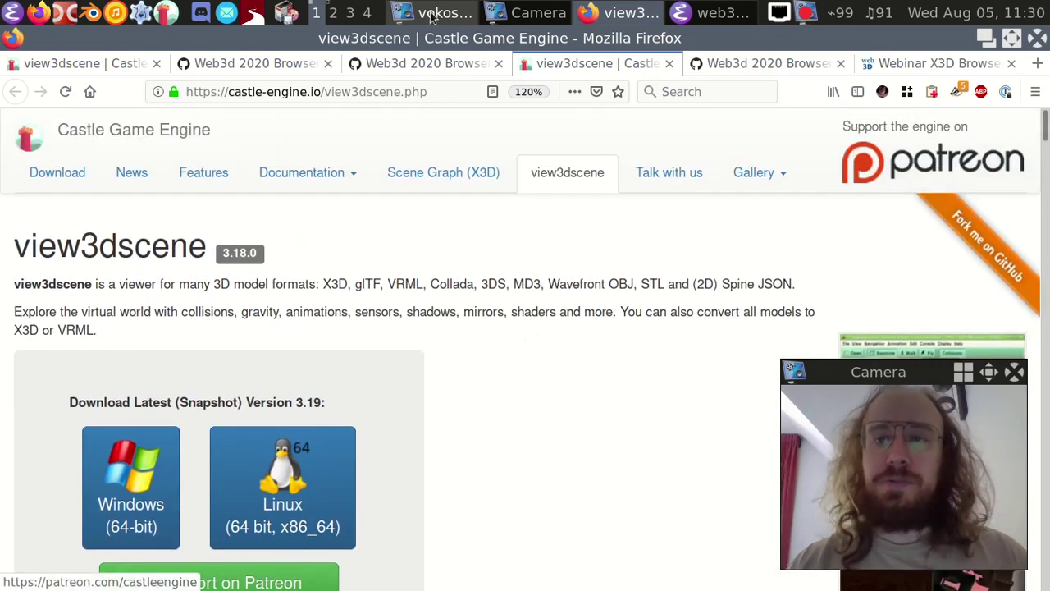
Step: Switch to Emacs, open the view3dscene project, run it, and reposition the application window
{"action": "key", "text": "alt+Tab"}
{"action": "key", "text": "ctrl+c"}
{"action": "key", "text": "p"}
{"action": "key", "text": "p"}
{"action": "type", "text": "v"}
{"action": "key", "text": "Return"}
{"action": "key", "text": "ctrl+c"}
{"action": "key", "text": "p"}
{"action": "key", "text": "u"}
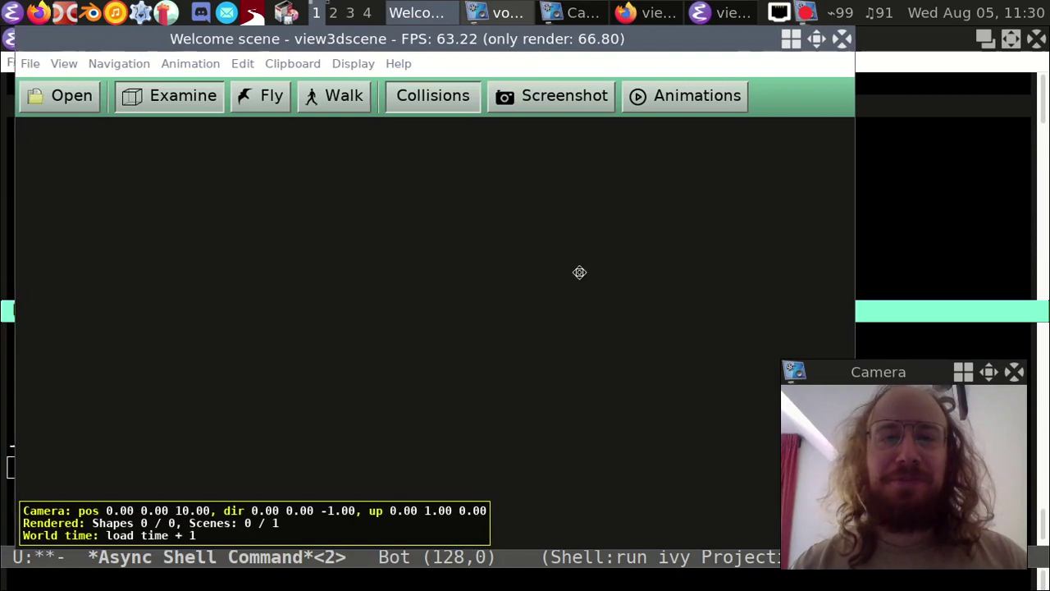
{"action": "left_click_drag", "start_coordinate": [616, 294], "coordinate": [629, 286]}
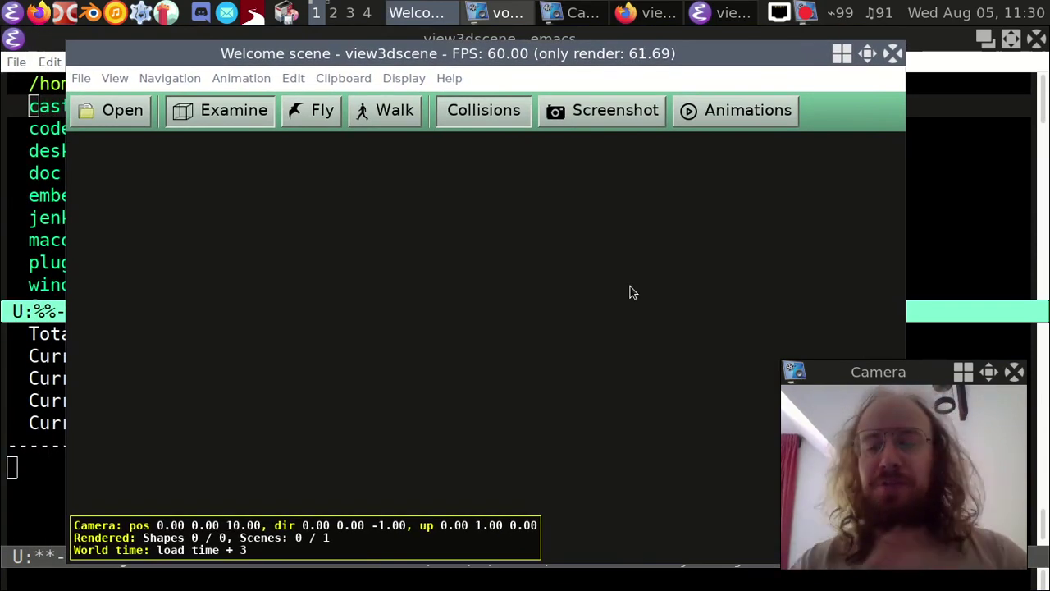
Step: Open axis.x3d from the x3d folder of demo-models in view3dscene
{"action": "left_click", "coordinate": [113, 110]}
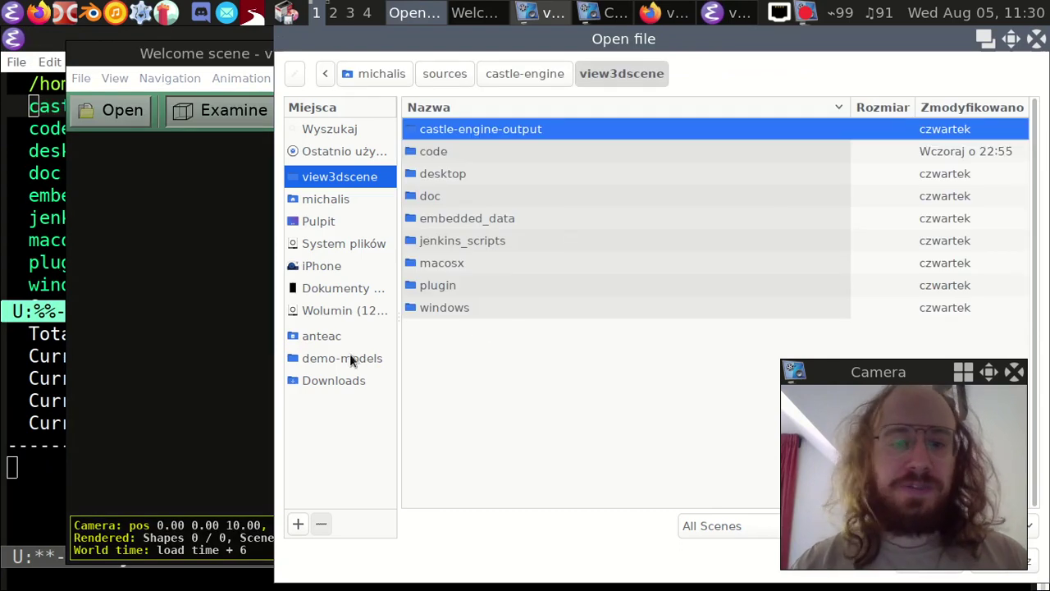
{"action": "left_click", "coordinate": [344, 358]}
{"action": "left_click", "coordinate": [514, 351]}
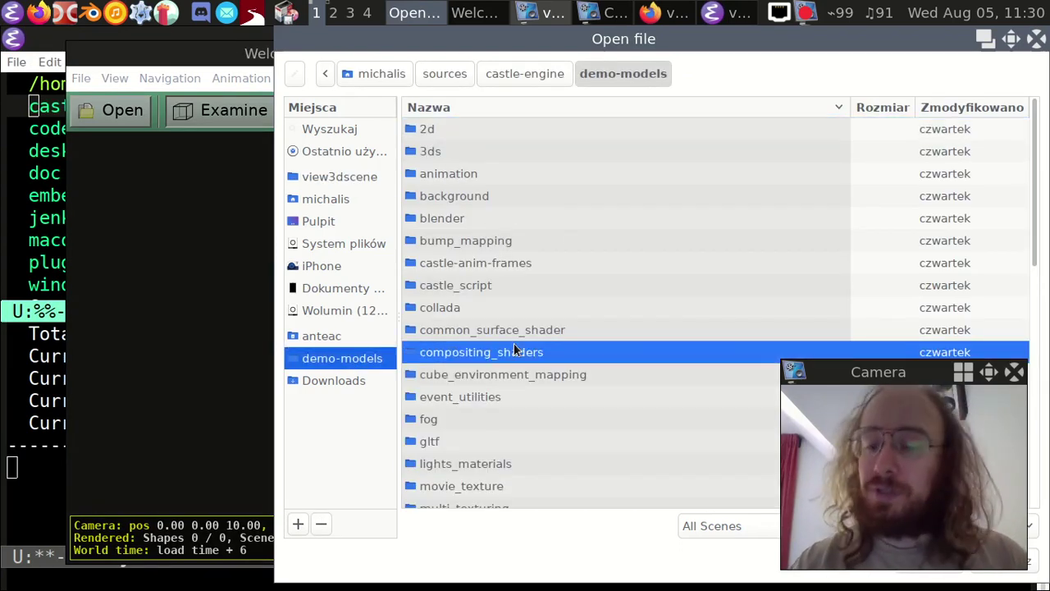
{"action": "scroll", "coordinate": [526, 345], "scroll_direction": "down", "scroll_amount": 10}
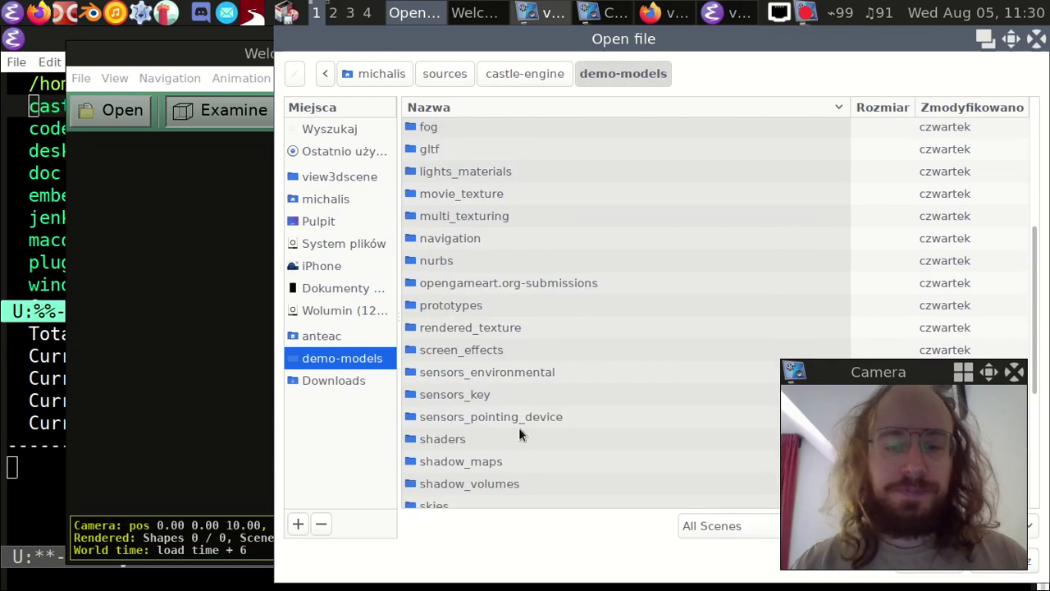
{"action": "double_click", "coordinate": [435, 496]}
{"action": "double_click", "coordinate": [513, 241]}
Step: Orbit the axis model to view it from other angles and show the animation playback controls
{"action": "left_click_drag", "start_coordinate": [663, 267], "coordinate": [237, 228]}
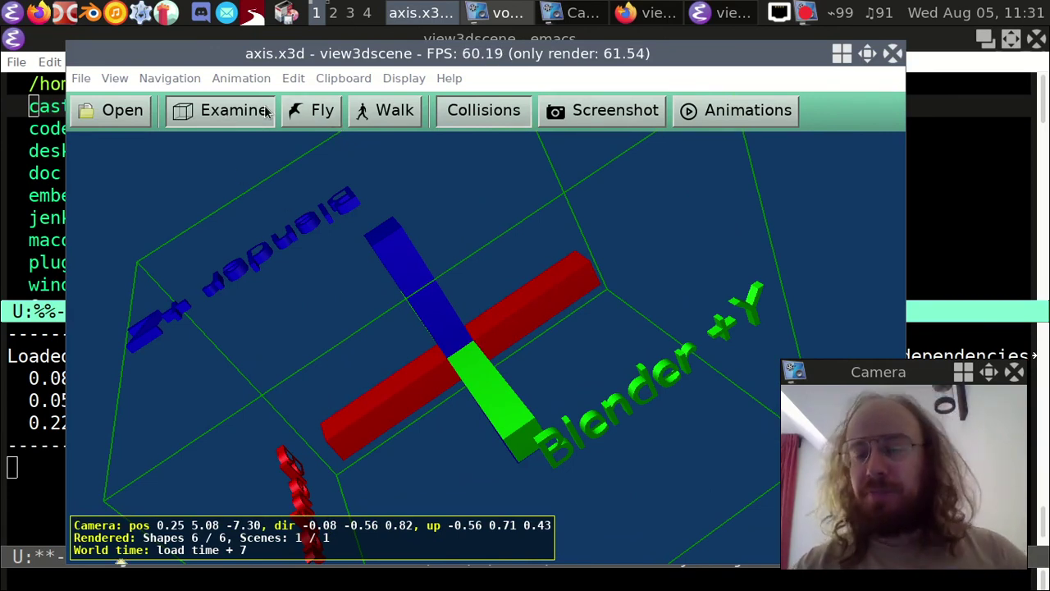
{"action": "left_click_drag", "start_coordinate": [279, 165], "coordinate": [358, 155]}
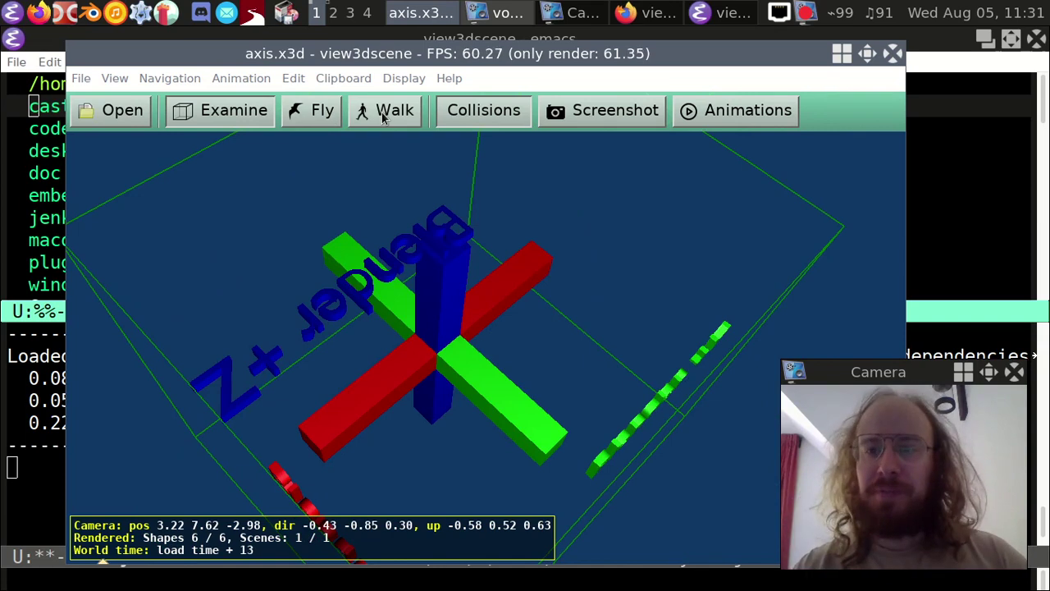
{"action": "left_click", "coordinate": [746, 113]}
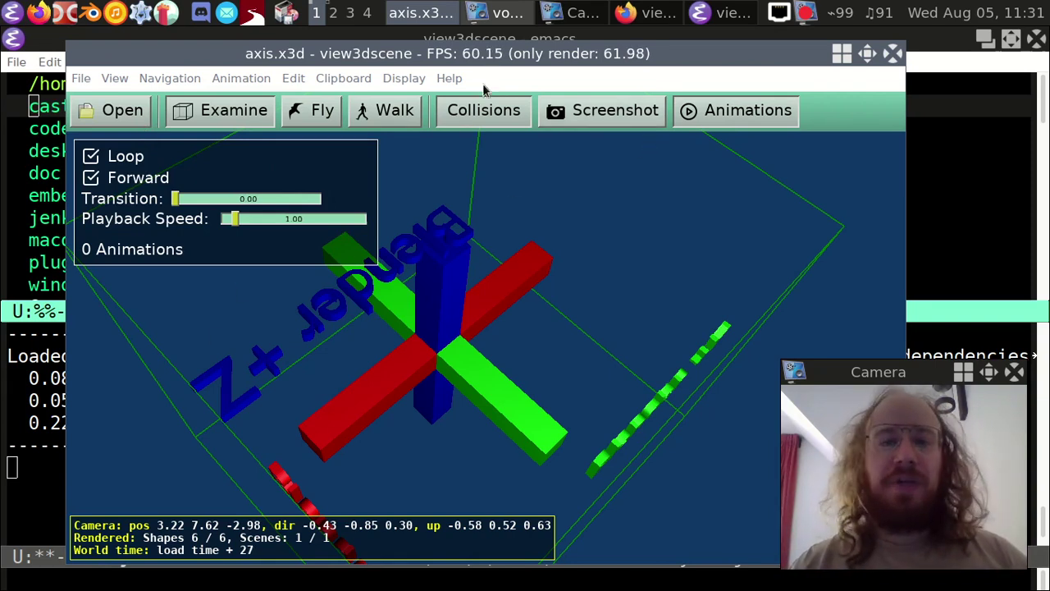
Step: Examine the view and rendering options of view3dscene and quit the application
{"action": "left_click", "coordinate": [115, 79]}
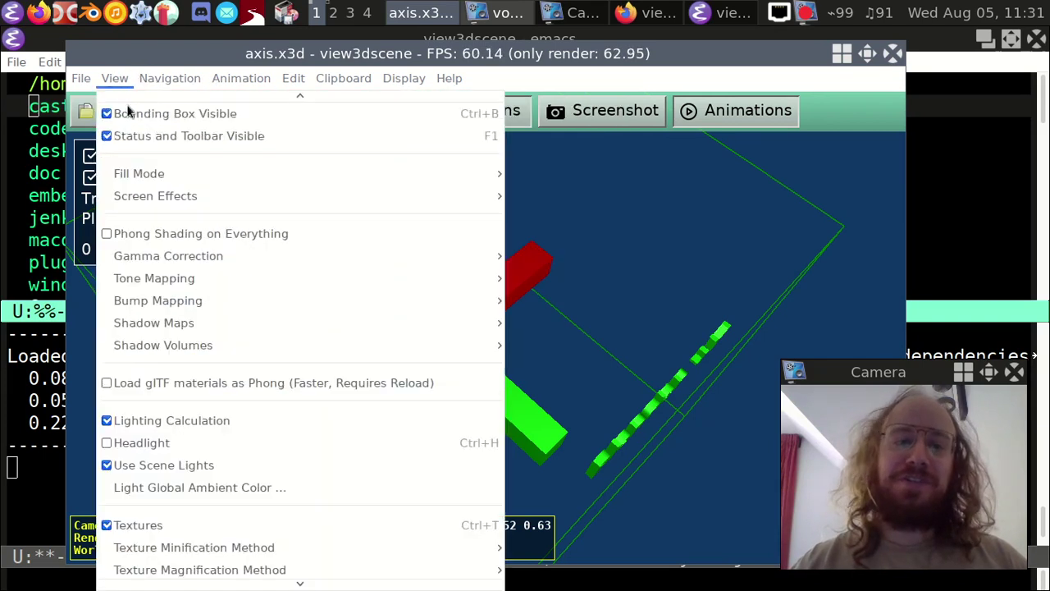
{"action": "mouse_move", "coordinate": [300, 583]}
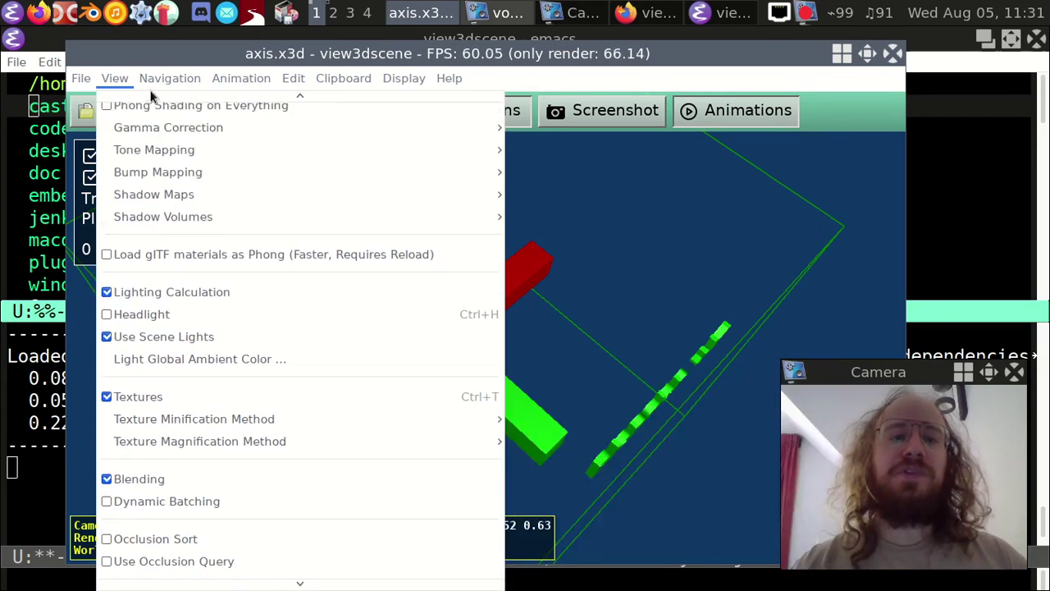
{"action": "key", "text": "Escape"}
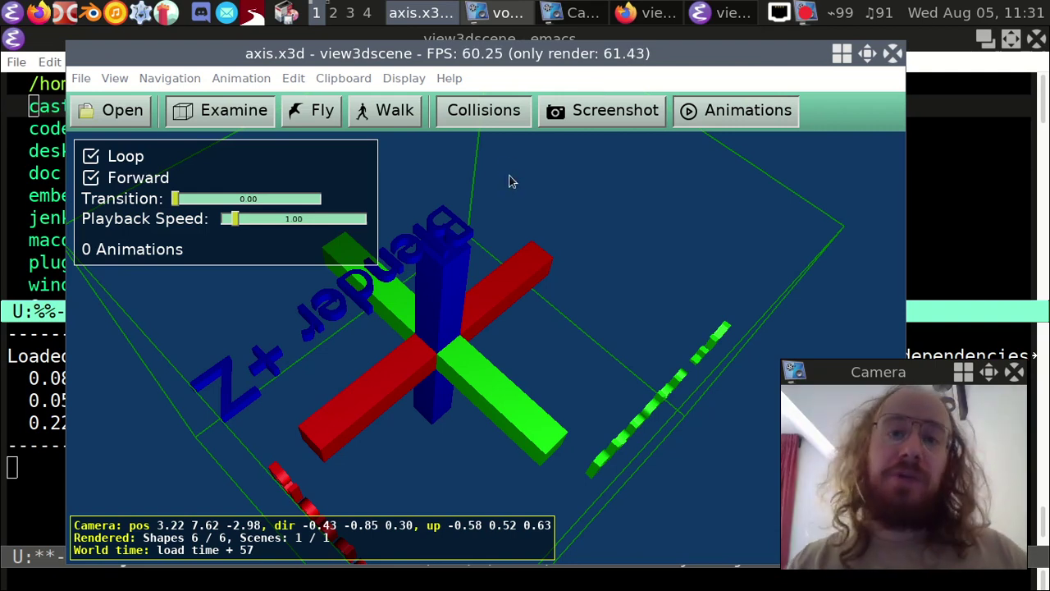
{"action": "key", "text": "Escape"}
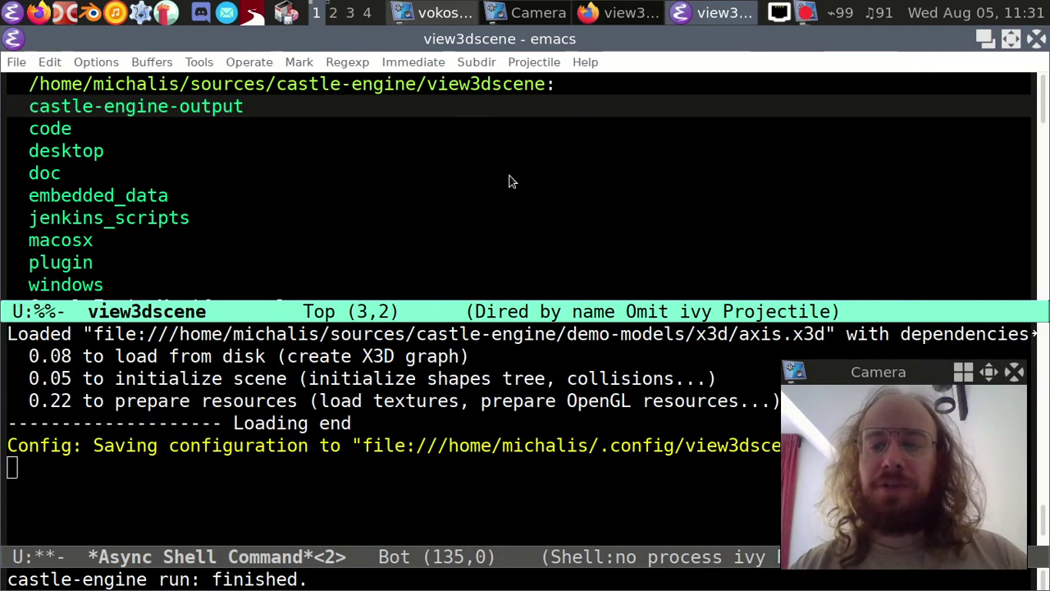
Step: Go to the view3dscene-mobile project directory in Emacs, run the project, reposition its window, and close it
{"action": "key", "text": "asciicircum"}
{"action": "key", "text": "Down"}
{"action": "key", "text": "Return"}
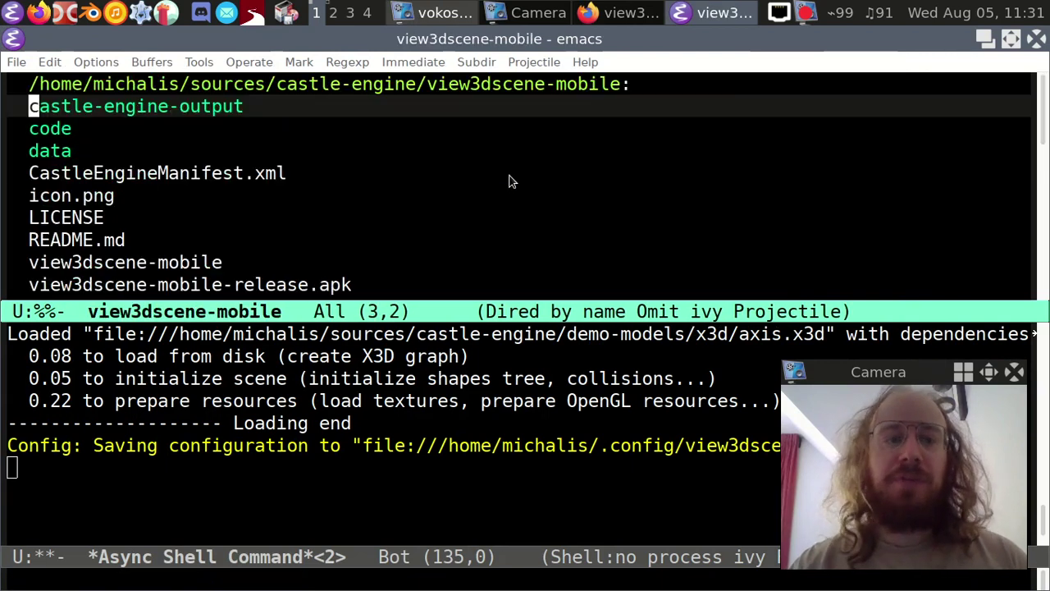
{"action": "key", "text": "F9"}
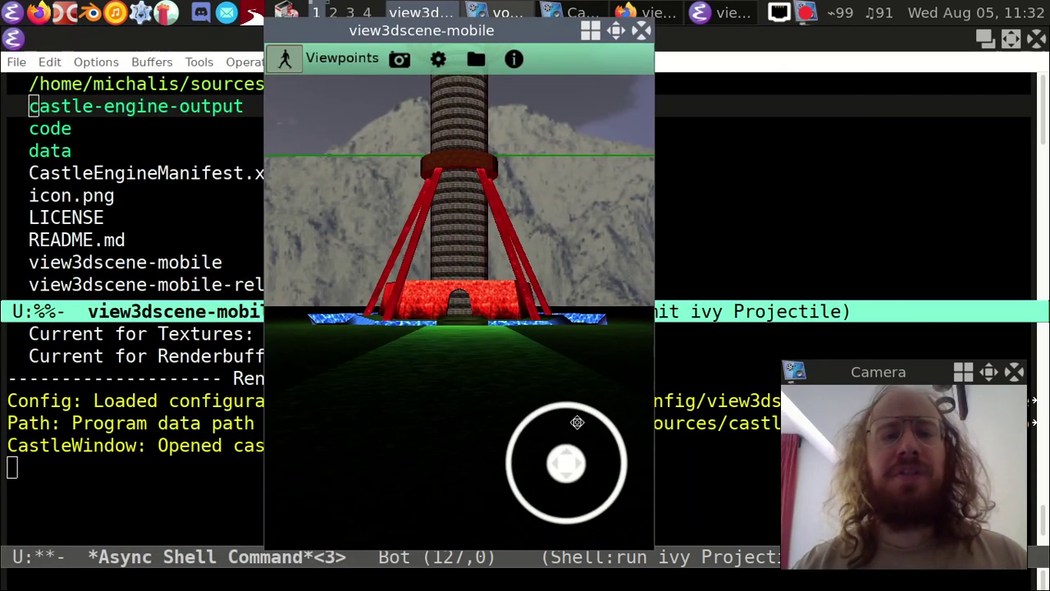
{"action": "left_click_drag", "start_coordinate": [577, 422], "coordinate": [582, 444], "text": "alt"}
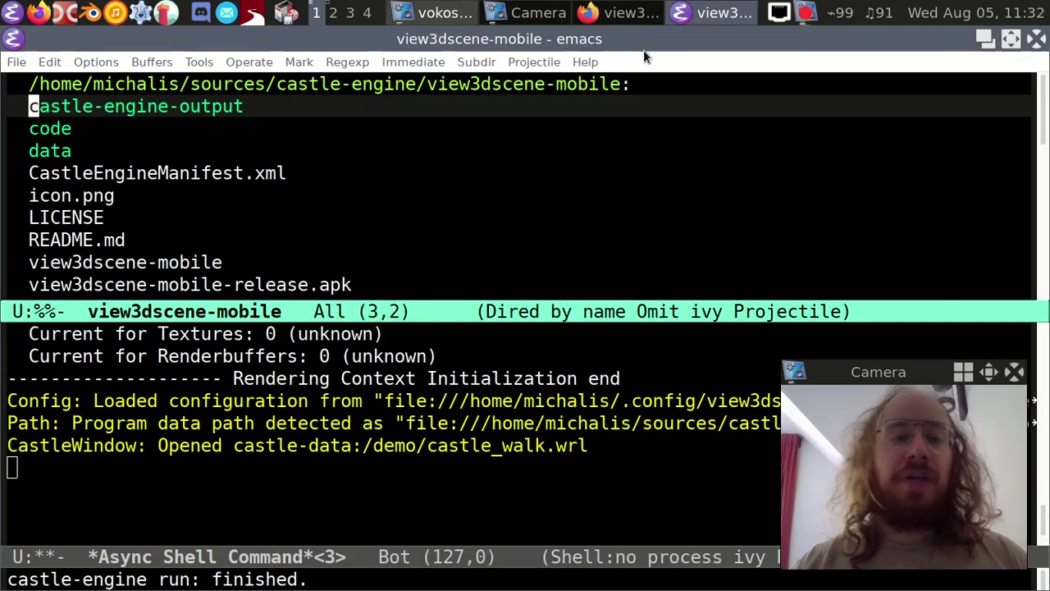
{"action": "left_click", "coordinate": [647, 51]}
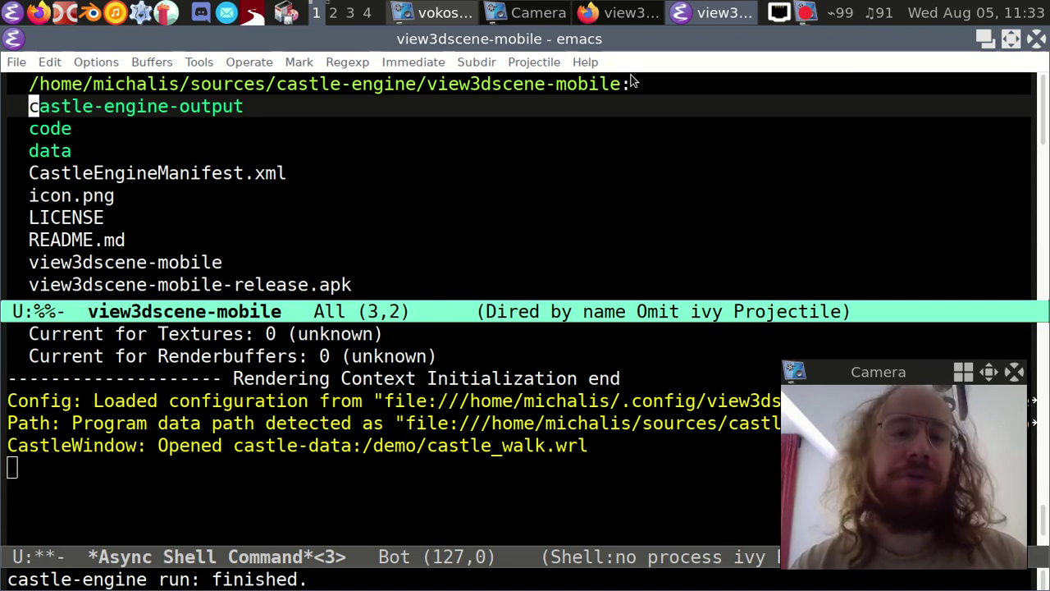
Step: Switch to Firefox and open the castle-engine.io homepage link from the wiki presentation plan in a new tab
{"action": "key", "text": "alt+Tab"}
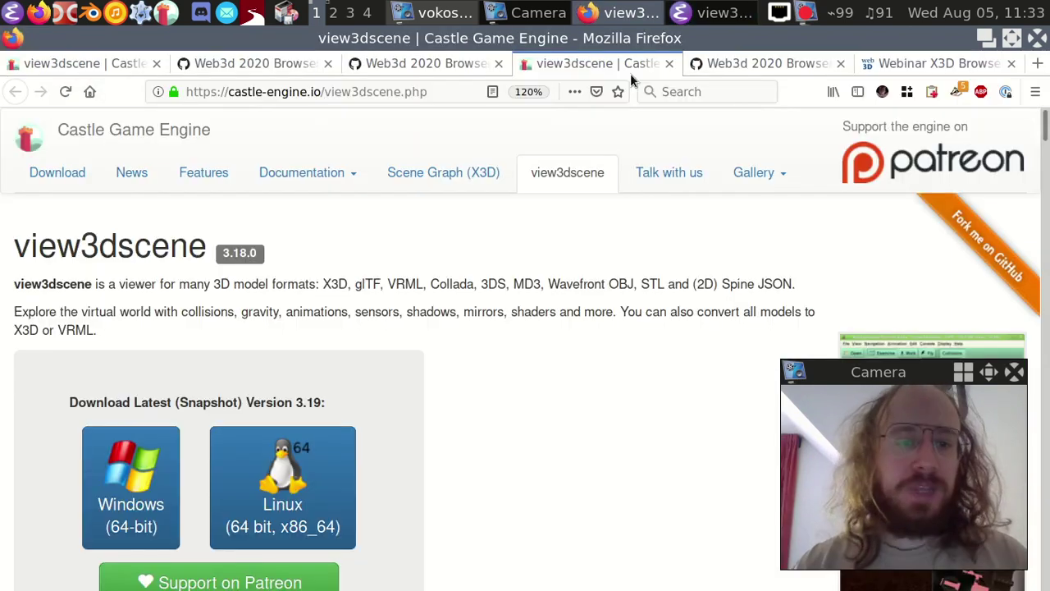
{"action": "left_click", "coordinate": [399, 61]}
{"action": "scroll", "coordinate": [486, 319], "scroll_direction": "down", "scroll_amount": 2}
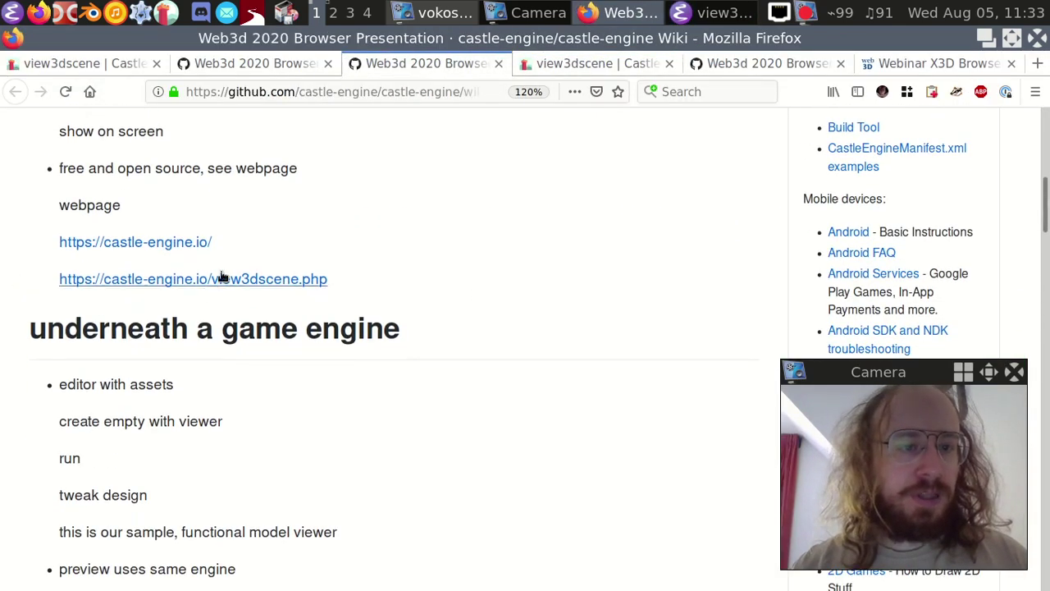
{"action": "middle_click", "coordinate": [148, 242]}
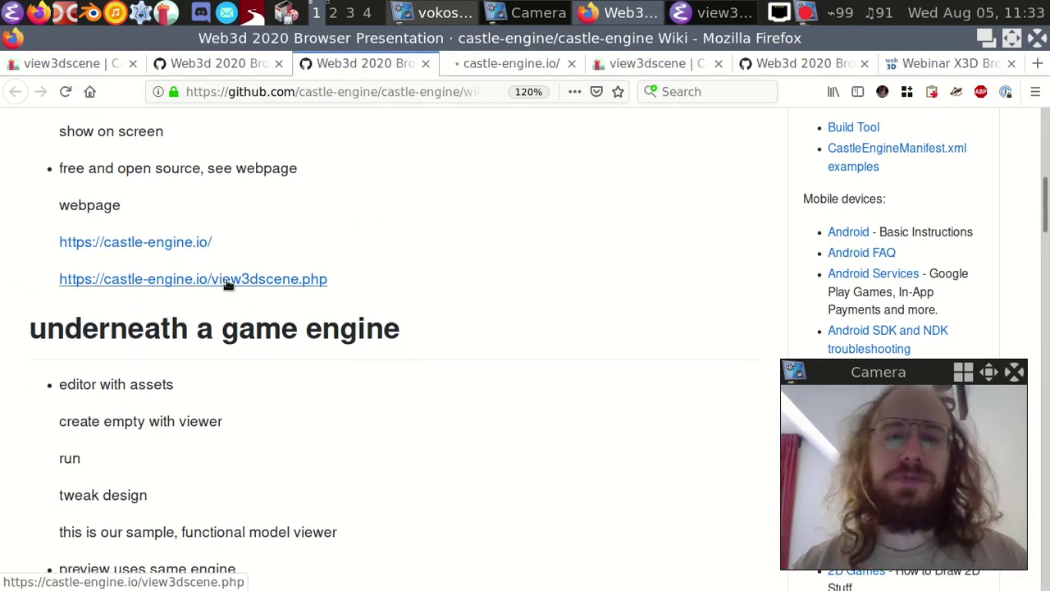
Step: Open the view3dscene.php link from the plan in a new tab and look through the engine homepage and the view3dscene page
{"action": "middle_click", "coordinate": [223, 278]}
{"action": "key", "text": "ctrl+Tab"}
{"action": "scroll", "coordinate": [371, 212], "scroll_direction": "down", "scroll_amount": 2}
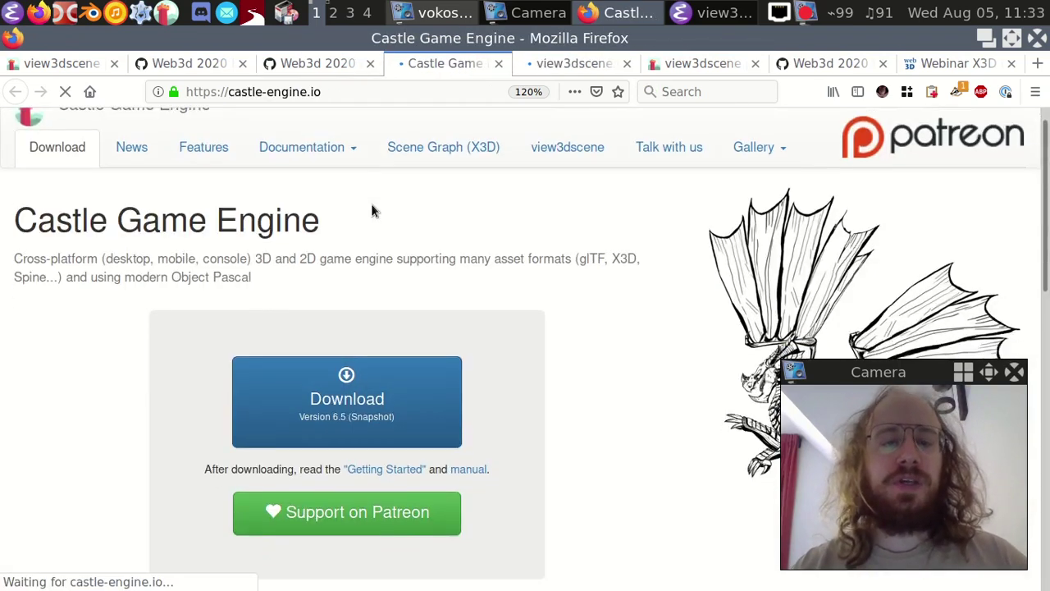
{"action": "scroll", "coordinate": [579, 202], "scroll_direction": "up", "scroll_amount": 2}
{"action": "left_click", "coordinate": [581, 63]}
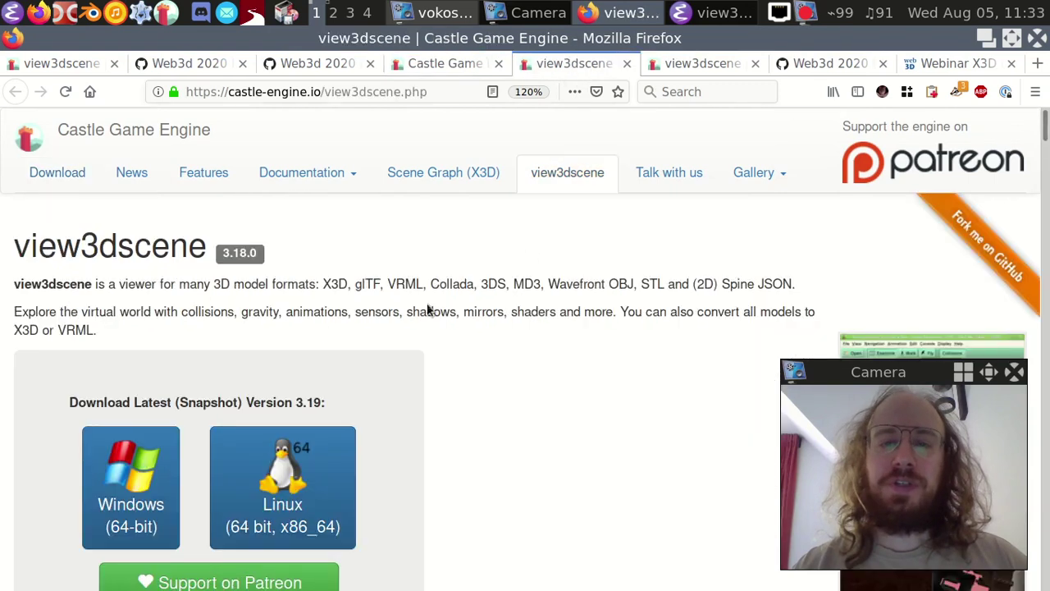
{"action": "scroll", "coordinate": [426, 310], "scroll_direction": "down", "scroll_amount": 4}
Step: Return to the wiki presentation plan and read the "underneath a game engine" section
{"action": "key", "text": "alt+3"}
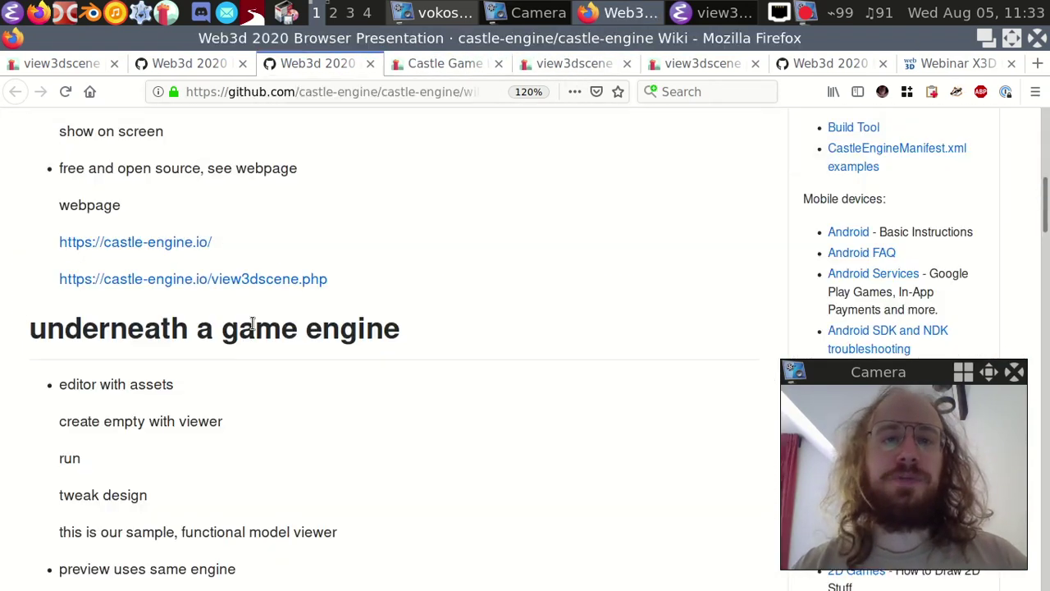
{"action": "scroll", "coordinate": [252, 328], "scroll_direction": "down", "scroll_amount": 1}
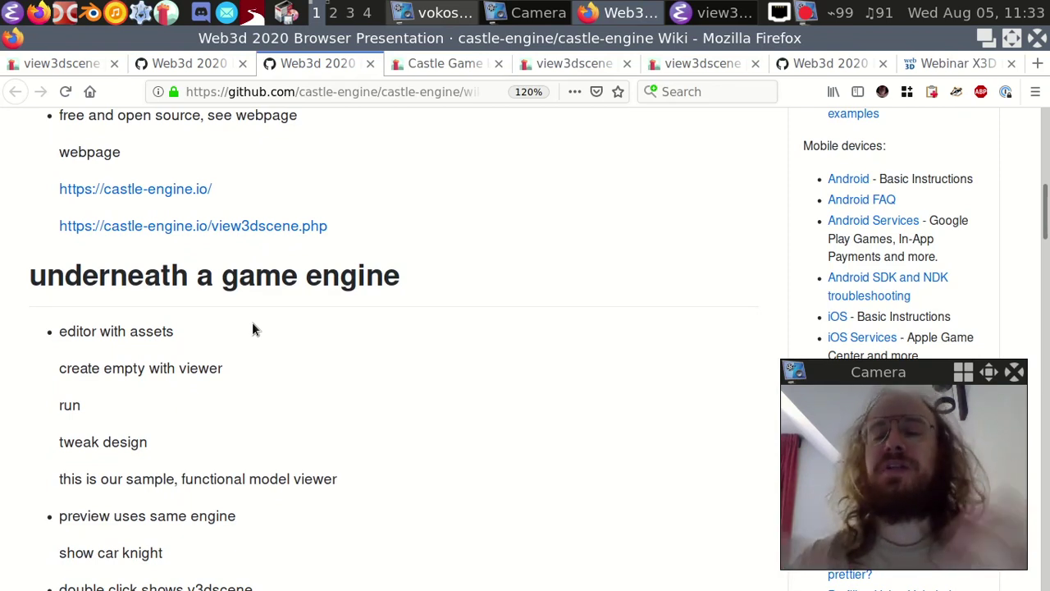
{"action": "scroll", "coordinate": [324, 402], "scroll_direction": "down", "scroll_amount": 1}
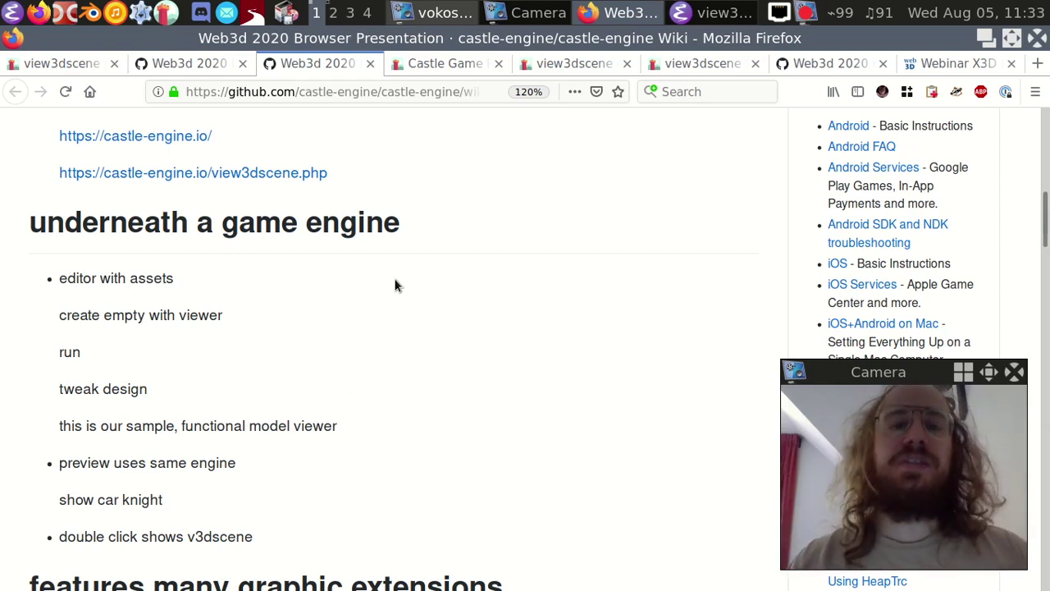
Step: Launch the Castle Game Engine editor and create a project named my-new-project-viewer2 from the 3D Model Viewer template
{"action": "left_click", "coordinate": [169, 11]}
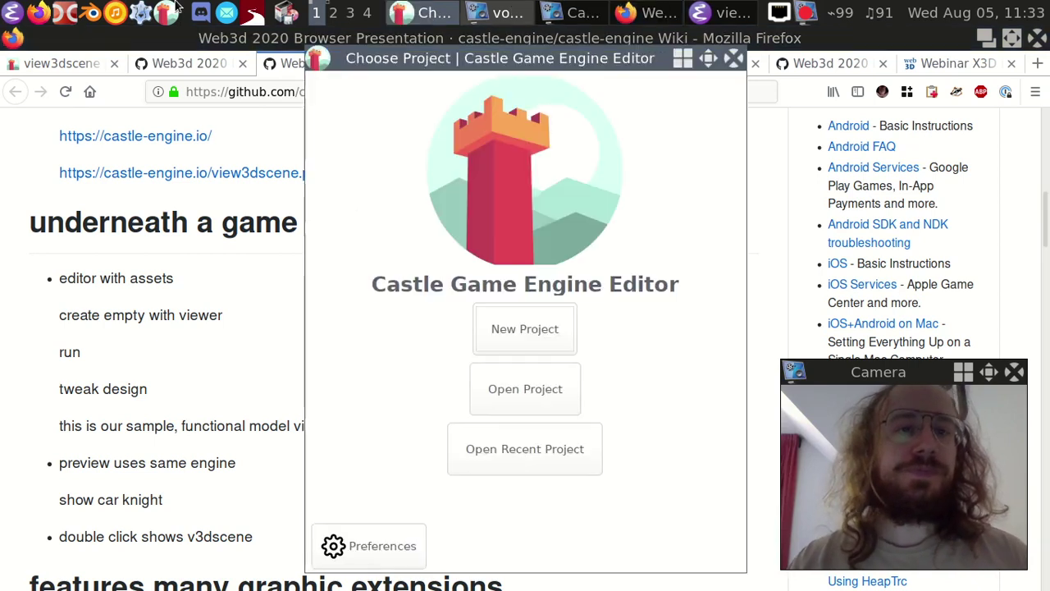
{"action": "left_click", "coordinate": [541, 338]}
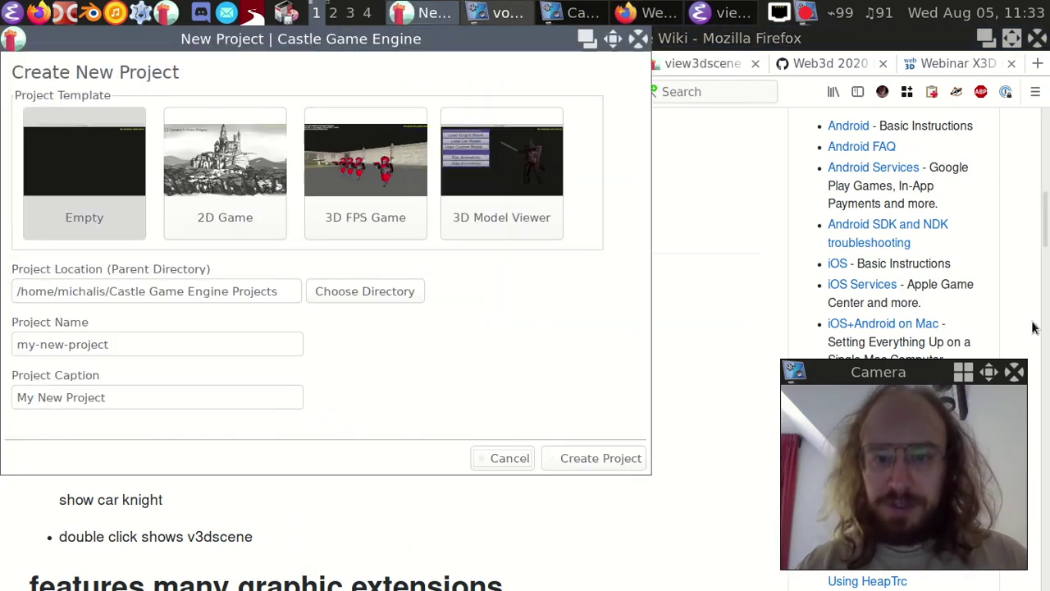
{"action": "left_click", "coordinate": [505, 180]}
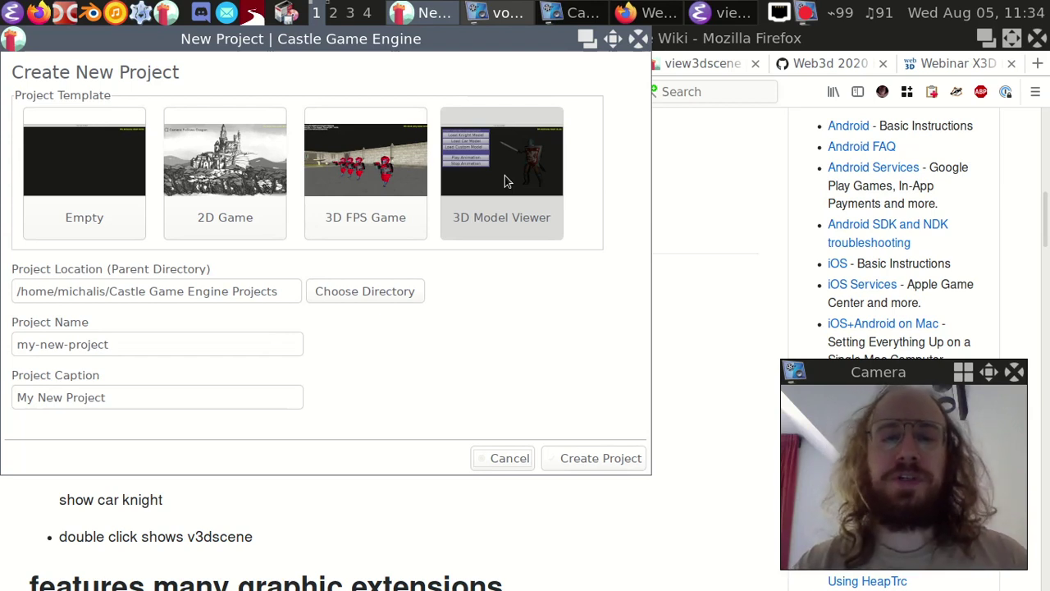
{"action": "left_click", "coordinate": [235, 341]}
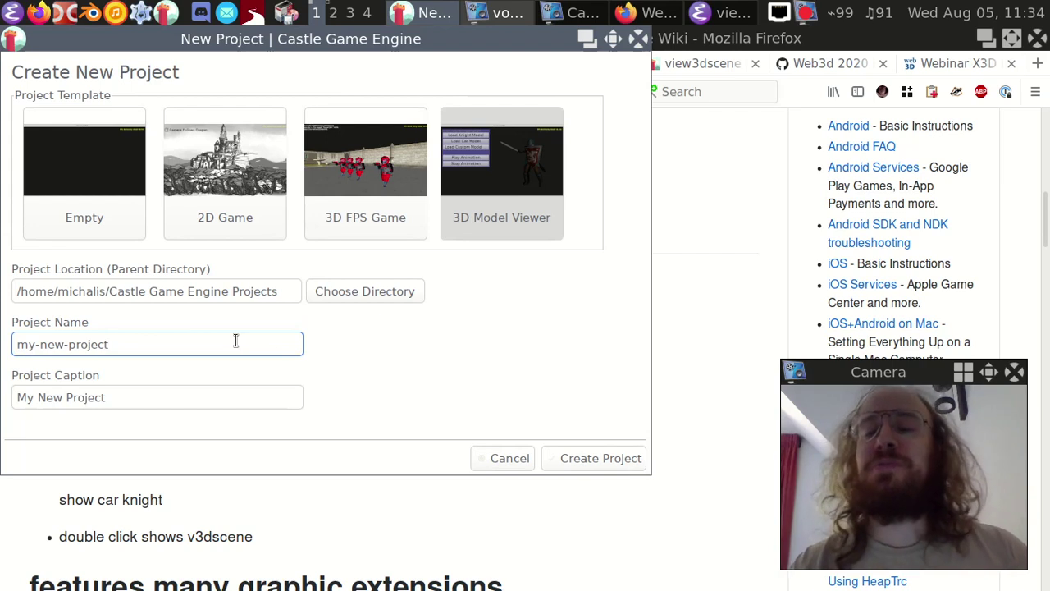
{"action": "type", "text": "-view"}
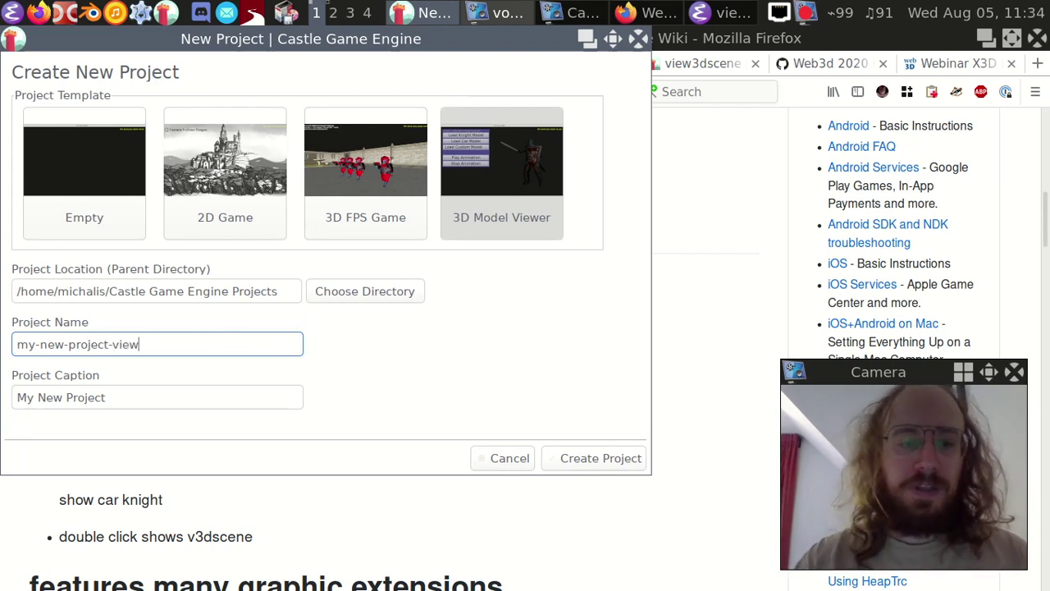
{"action": "type", "text": "er2"}
{"action": "left_click", "coordinate": [574, 457]}
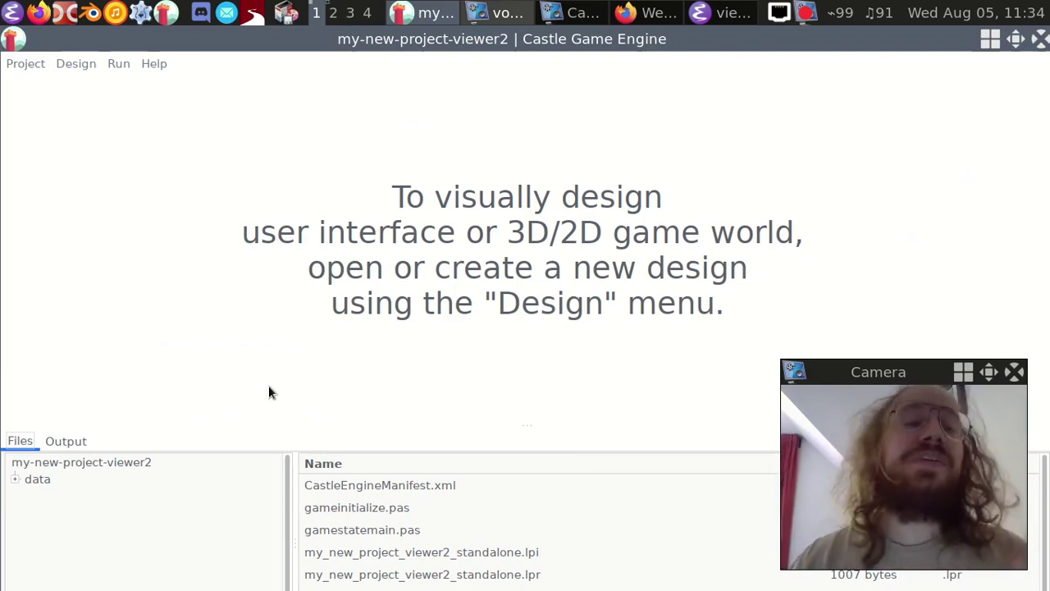
Step: Open the state_main.castle-user-interface design from the data folder and move the Rectangle1 button panel to the lower part of the viewport
{"action": "left_click", "coordinate": [65, 478]}
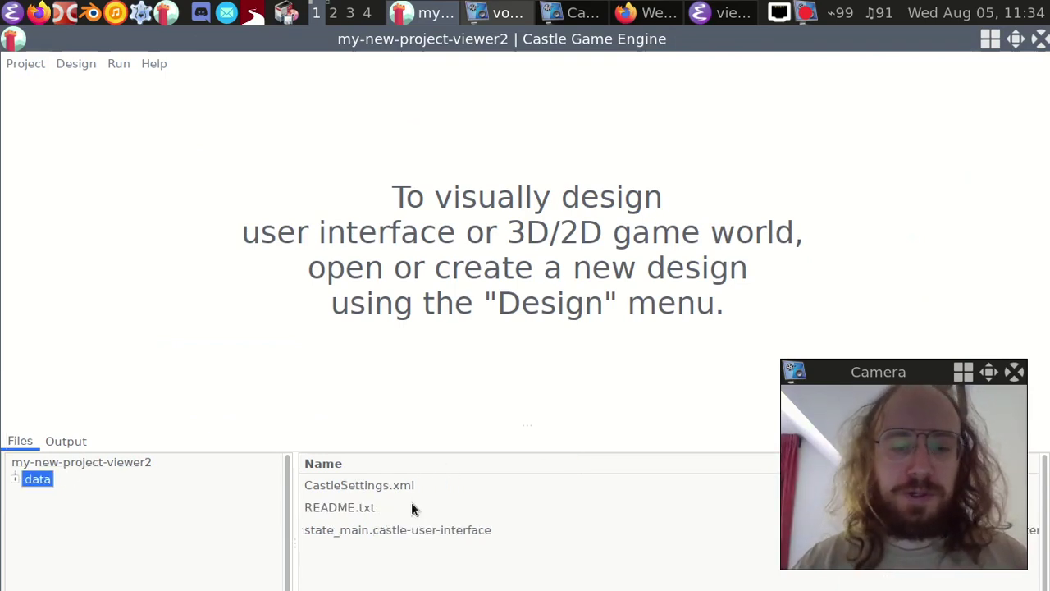
{"action": "double_click", "coordinate": [412, 530]}
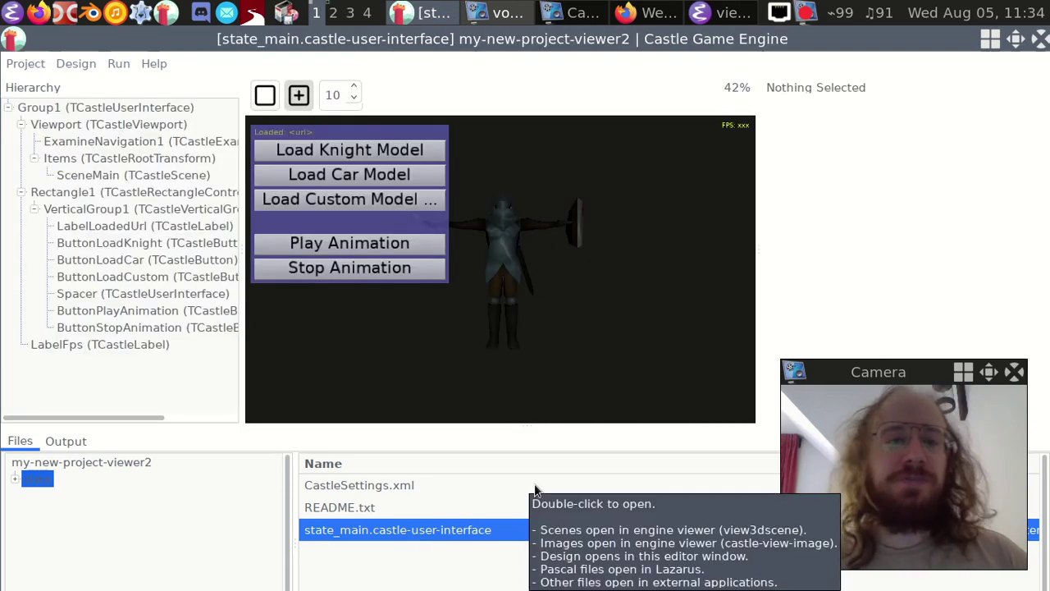
{"action": "left_click", "coordinate": [415, 140]}
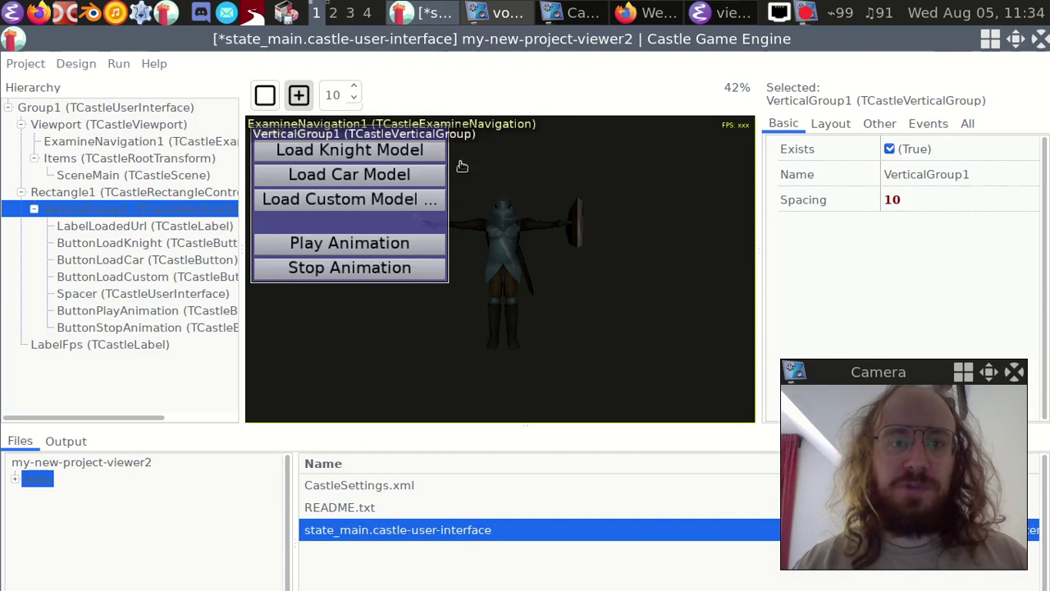
{"action": "left_click", "coordinate": [254, 197]}
{"action": "left_click_drag", "start_coordinate": [402, 138], "coordinate": [438, 273]}
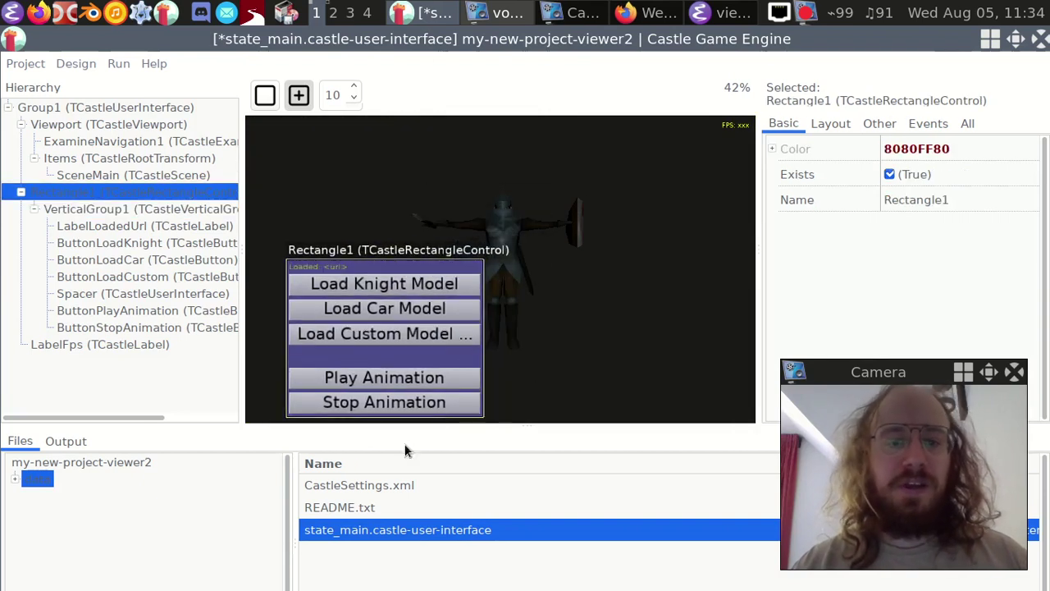
Step: Duplicate the Play Animation button with the caption "adasd" and shift the Rectangle1 panel up so all its buttons fit in the viewport
{"action": "left_click", "coordinate": [380, 387]}
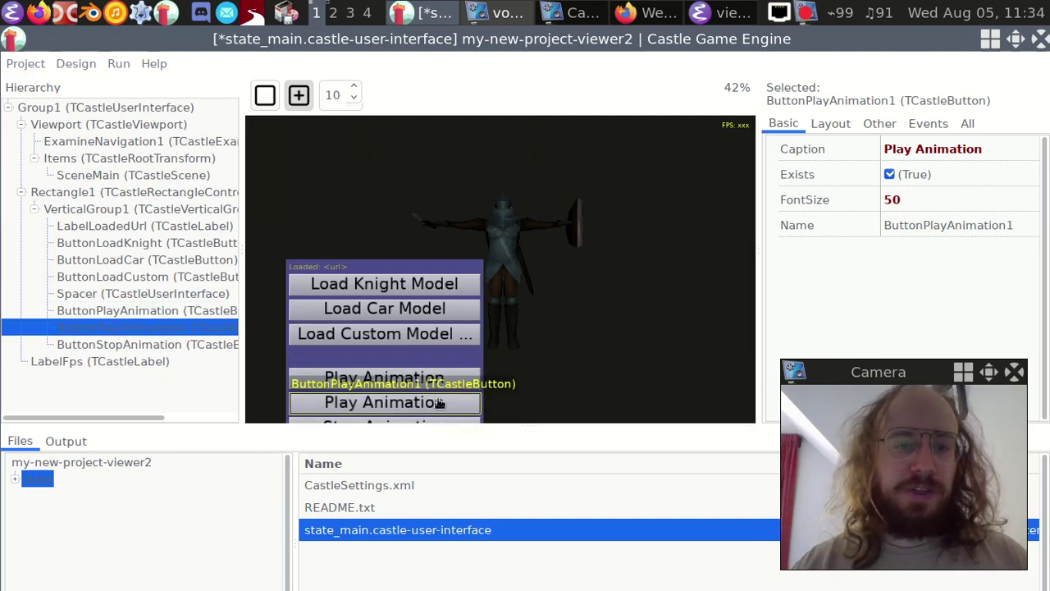
{"action": "left_click", "coordinate": [944, 151]}
{"action": "type", "text": "adasd"}
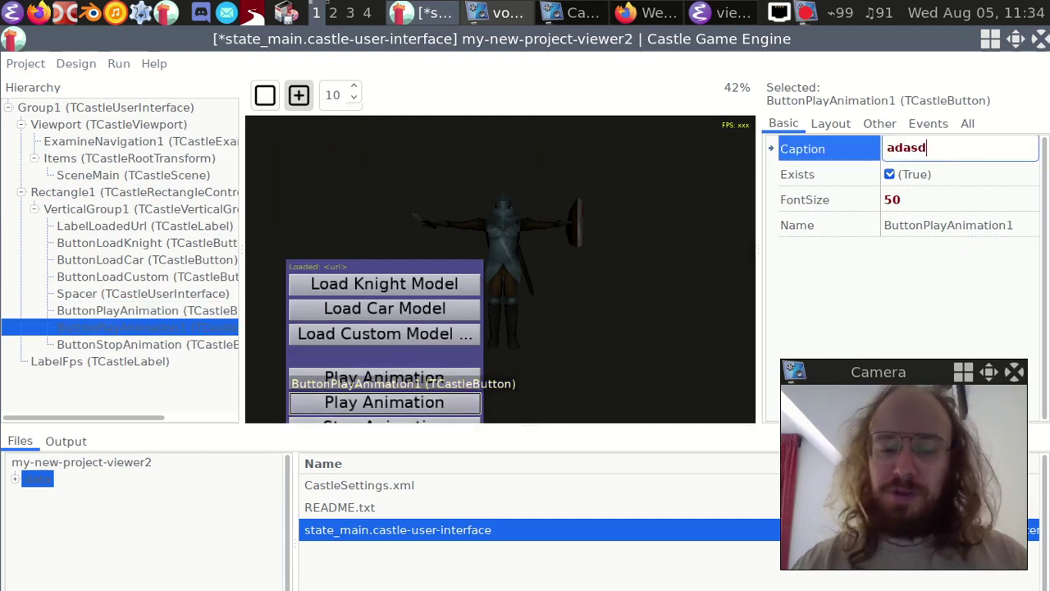
{"action": "key", "text": "Return"}
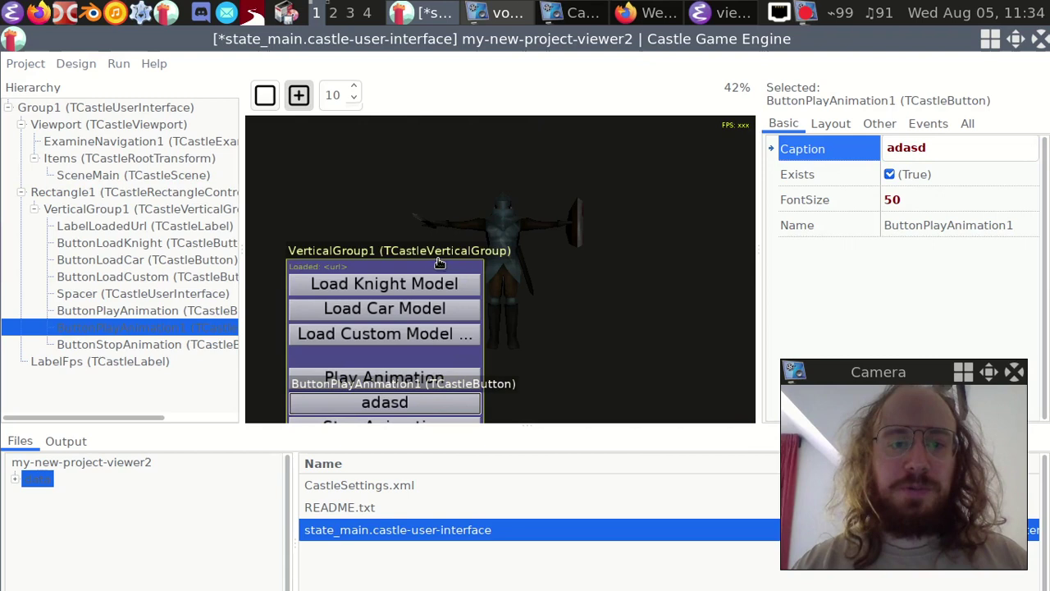
{"action": "left_click", "coordinate": [113, 194]}
{"action": "left_click_drag", "start_coordinate": [381, 271], "coordinate": [359, 237]}
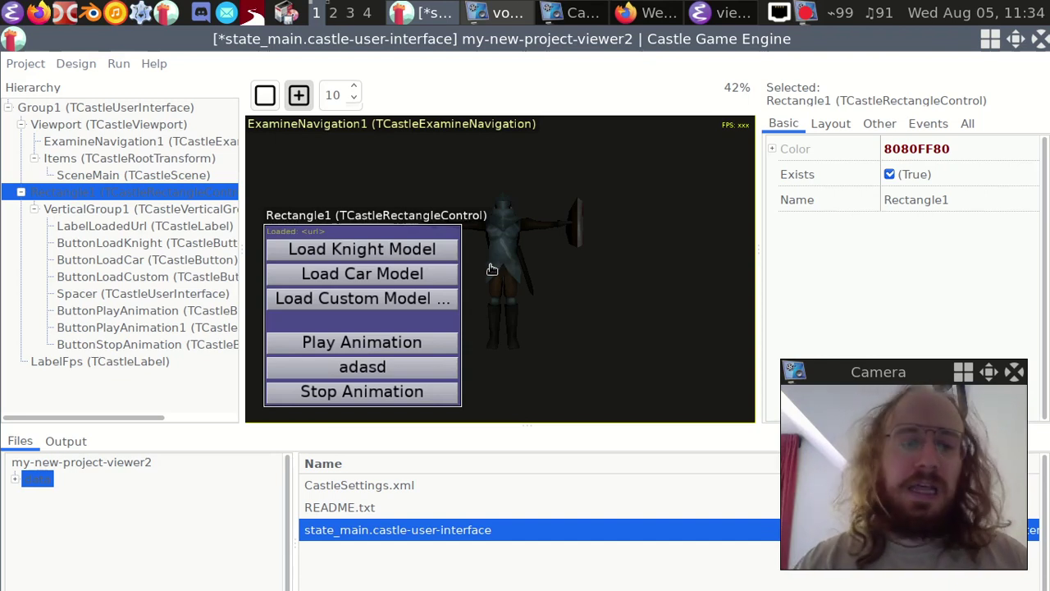
Step: Check the project output log, return to the project files and list the data/car folder, with the Camera window moved off the file list
{"action": "left_click", "coordinate": [76, 441]}
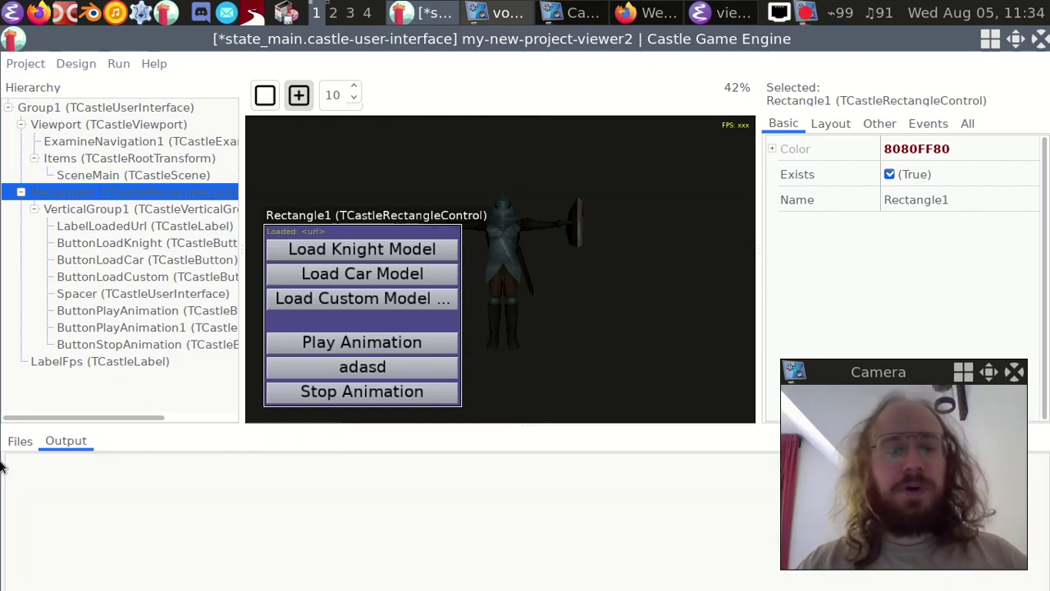
{"action": "left_click", "coordinate": [20, 441]}
{"action": "left_click", "coordinate": [18, 483]}
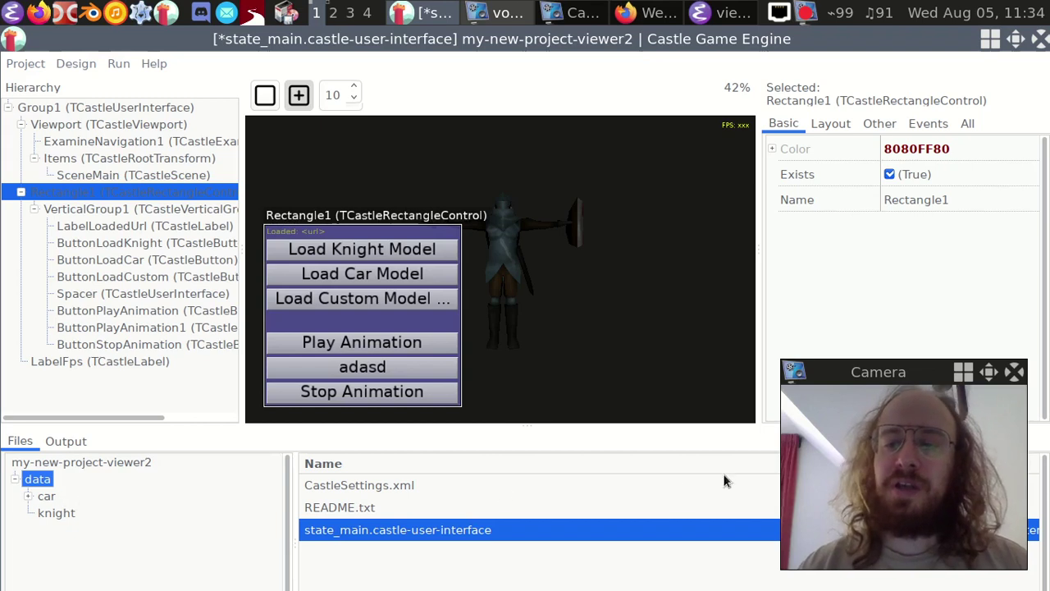
{"action": "left_click_drag", "start_coordinate": [837, 371], "coordinate": [860, 220]}
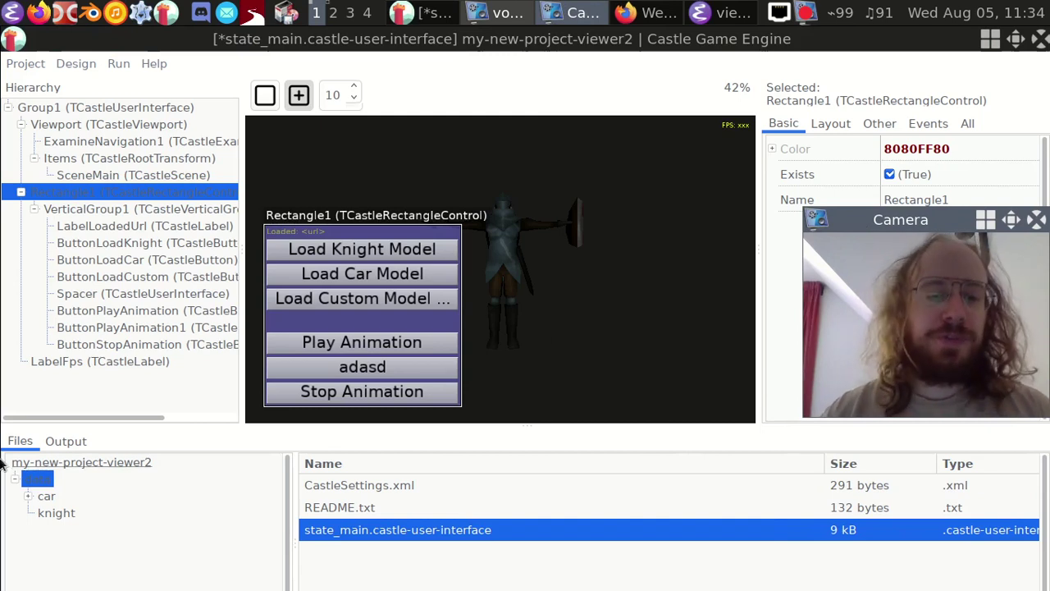
{"action": "left_click", "coordinate": [28, 496]}
{"action": "left_click", "coordinate": [47, 498]}
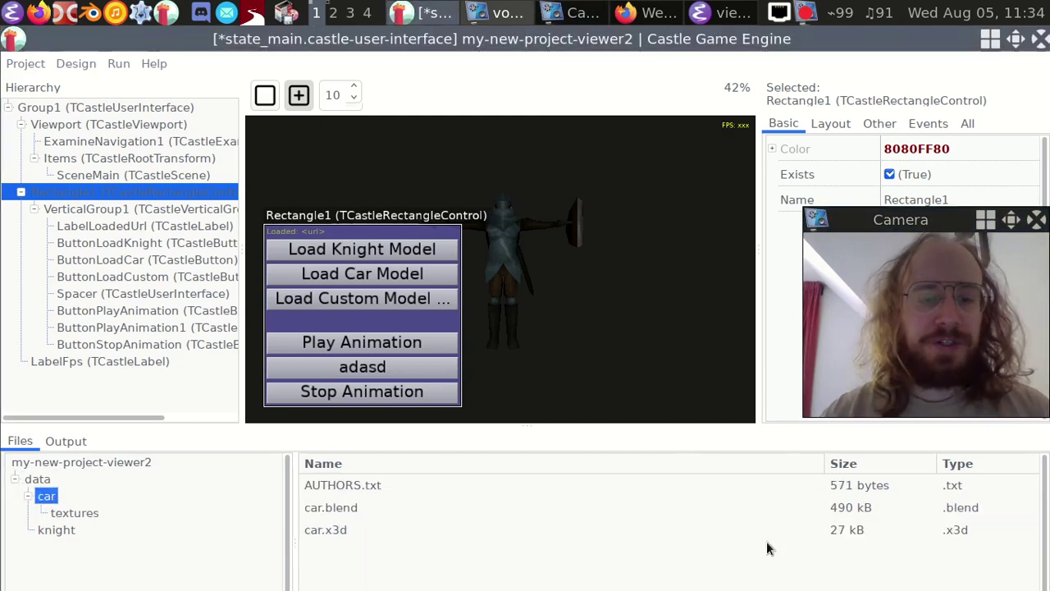
Step: Preview car.x3d, enlarge the preview area and rotate the car to see it from the side
{"action": "left_click", "coordinate": [325, 530]}
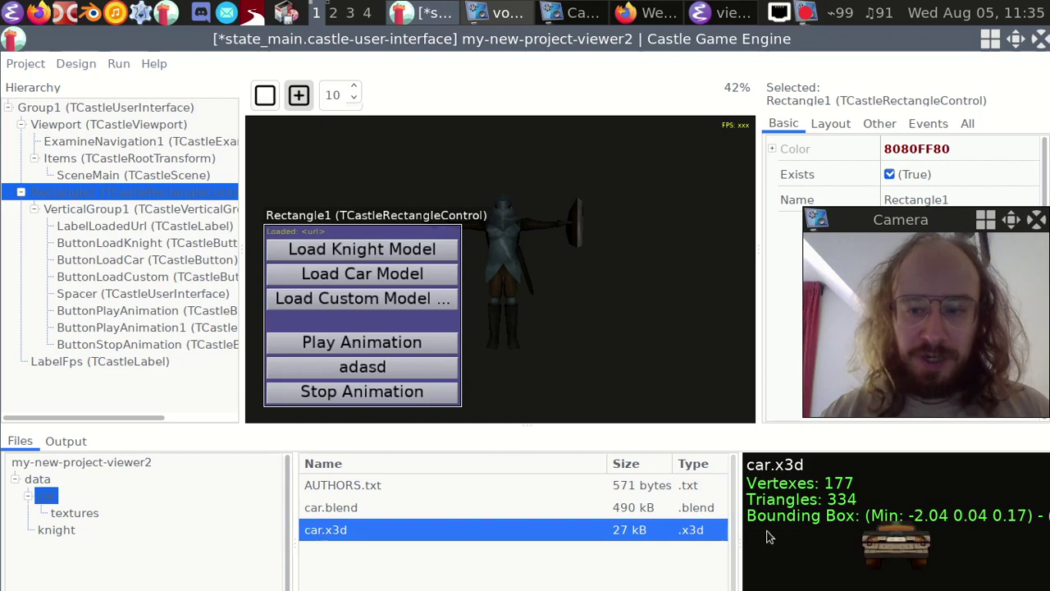
{"action": "left_click_drag", "start_coordinate": [745, 430], "coordinate": [760, 359]}
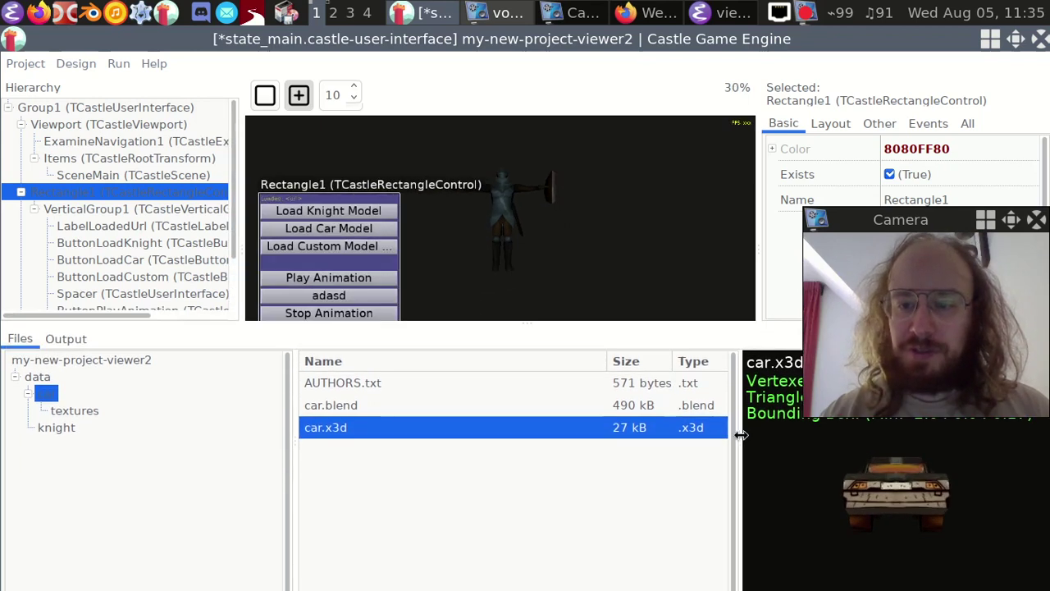
{"action": "left_click_drag", "start_coordinate": [736, 436], "coordinate": [715, 437]}
{"action": "left_click_drag", "start_coordinate": [828, 461], "coordinate": [1026, 495]}
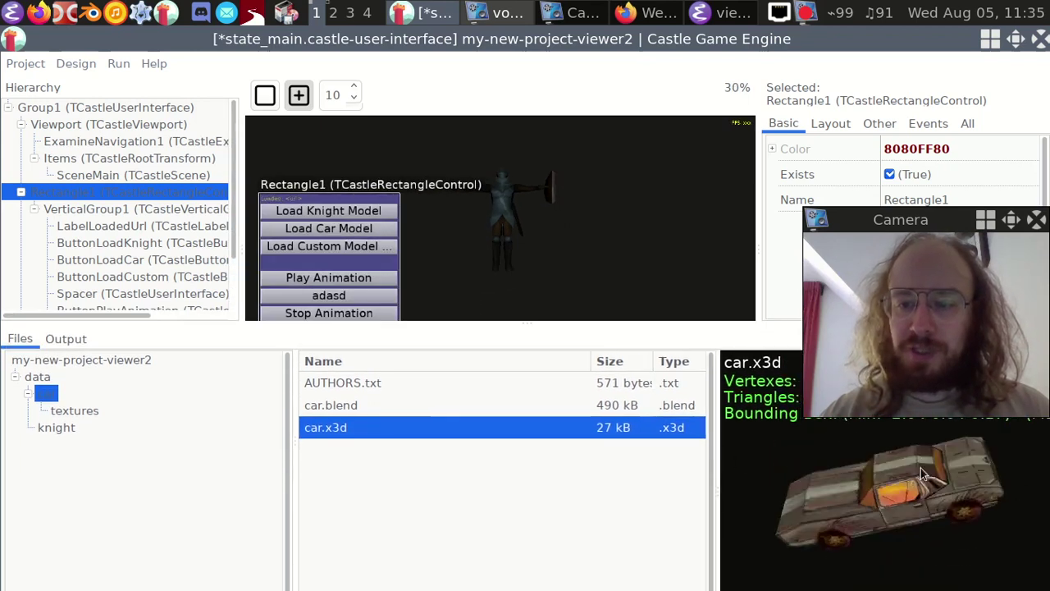
Step: Preview knight.gltf from the knight folder, move the Camera window clear of the preview and rotate the knight
{"action": "left_click", "coordinate": [70, 428]}
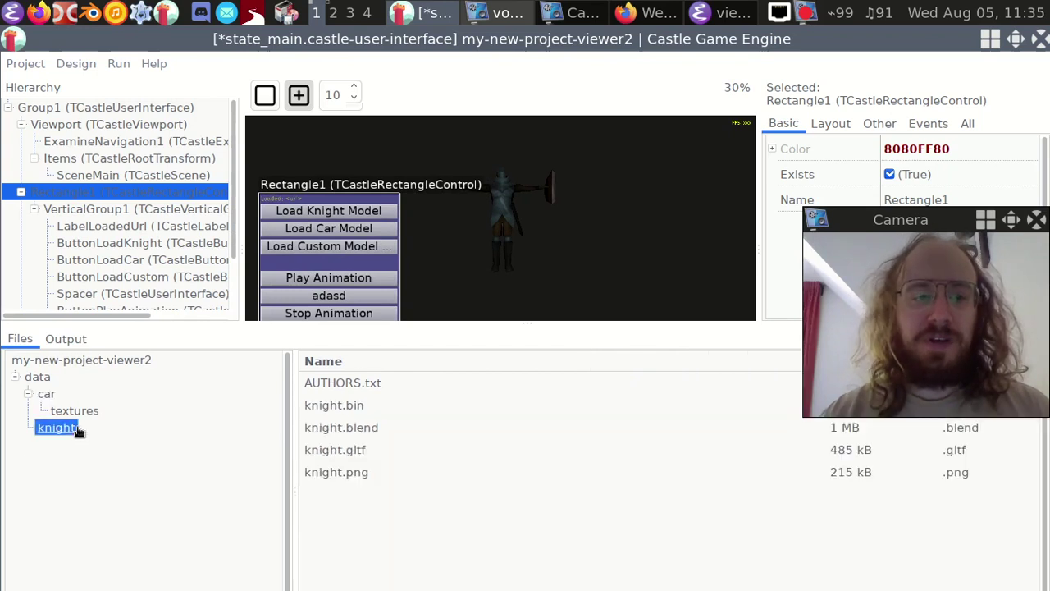
{"action": "left_click", "coordinate": [344, 450]}
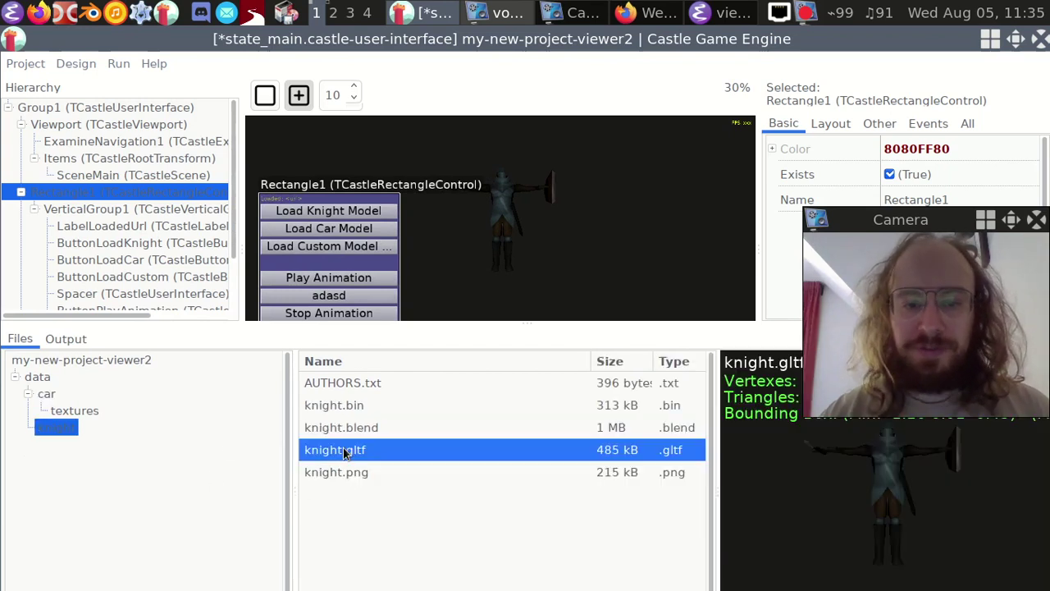
{"action": "left_click_drag", "start_coordinate": [922, 210], "coordinate": [899, 56]}
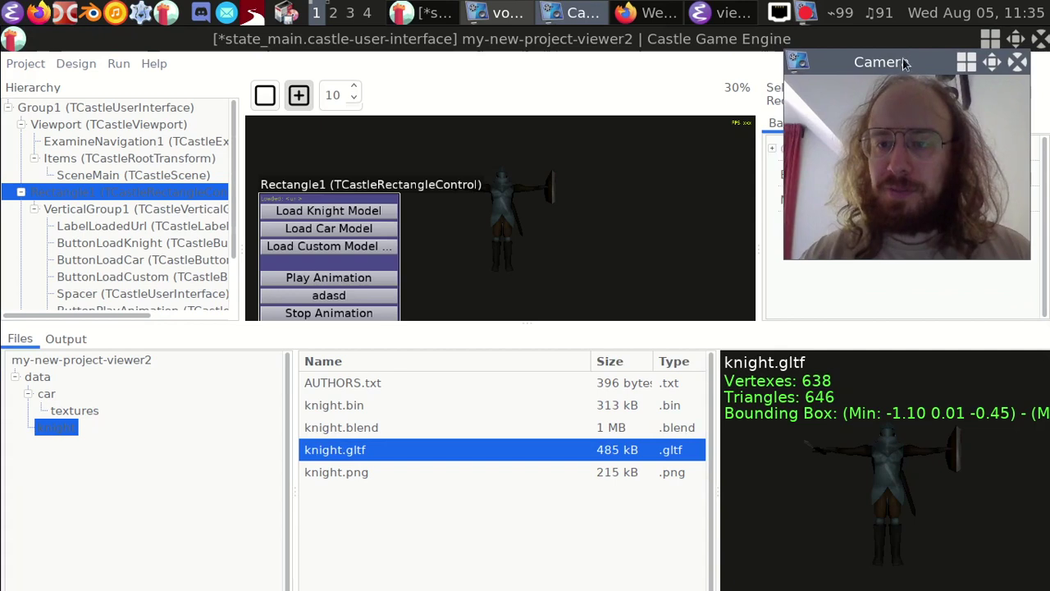
{"action": "left_click_drag", "start_coordinate": [820, 425], "coordinate": [884, 555]}
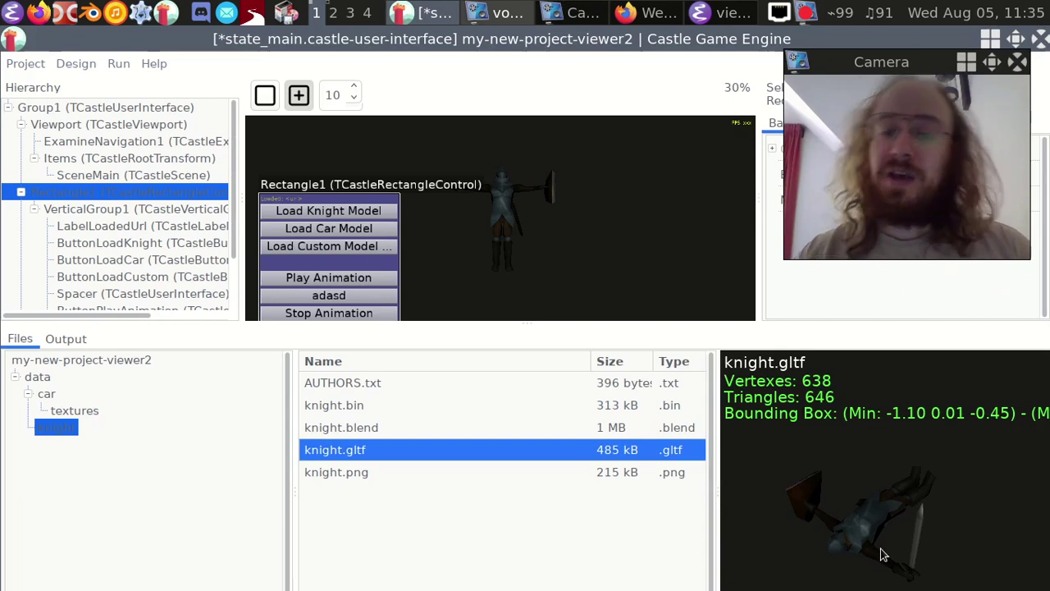
Step: Open knight.gltf in view3dscene, play its Attack, Damaged, Die and Idle animations, close the viewer and rotate the knight in the editor preview
{"action": "double_click", "coordinate": [384, 453]}
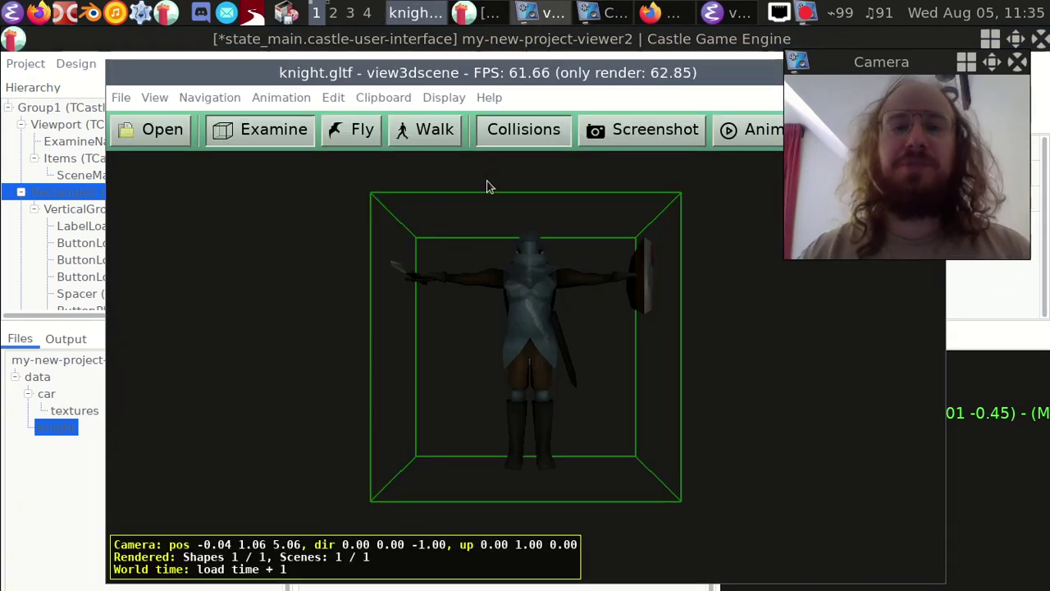
{"action": "left_click", "coordinate": [187, 292]}
{"action": "left_click", "coordinate": [180, 328]}
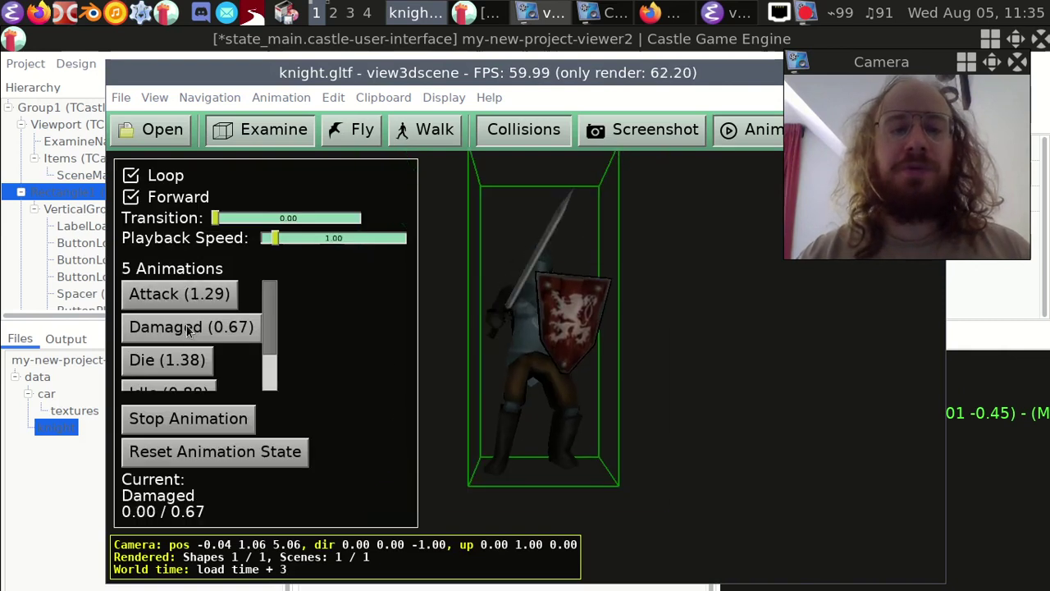
{"action": "left_click", "coordinate": [169, 361]}
{"action": "left_click", "coordinate": [174, 390]}
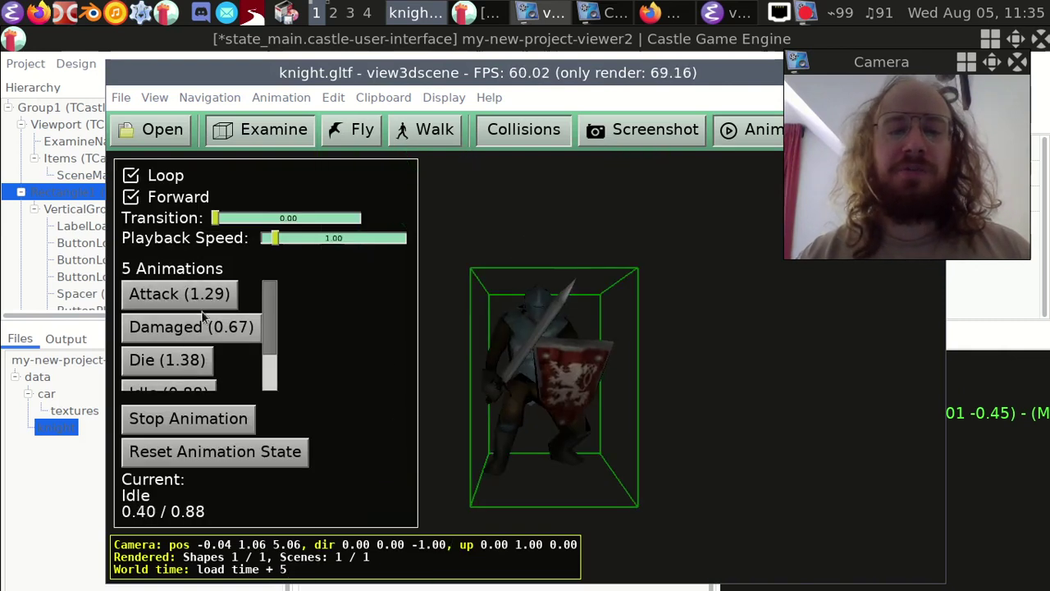
{"action": "left_click", "coordinate": [185, 296]}
{"action": "key", "text": "ctrl+w"}
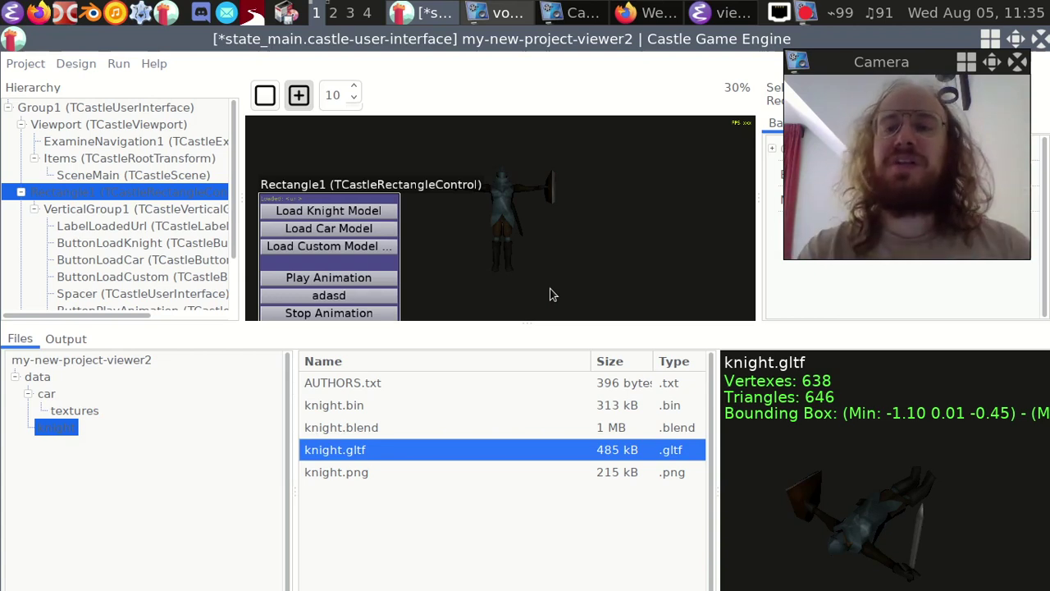
{"action": "left_click_drag", "start_coordinate": [922, 515], "coordinate": [921, 557]}
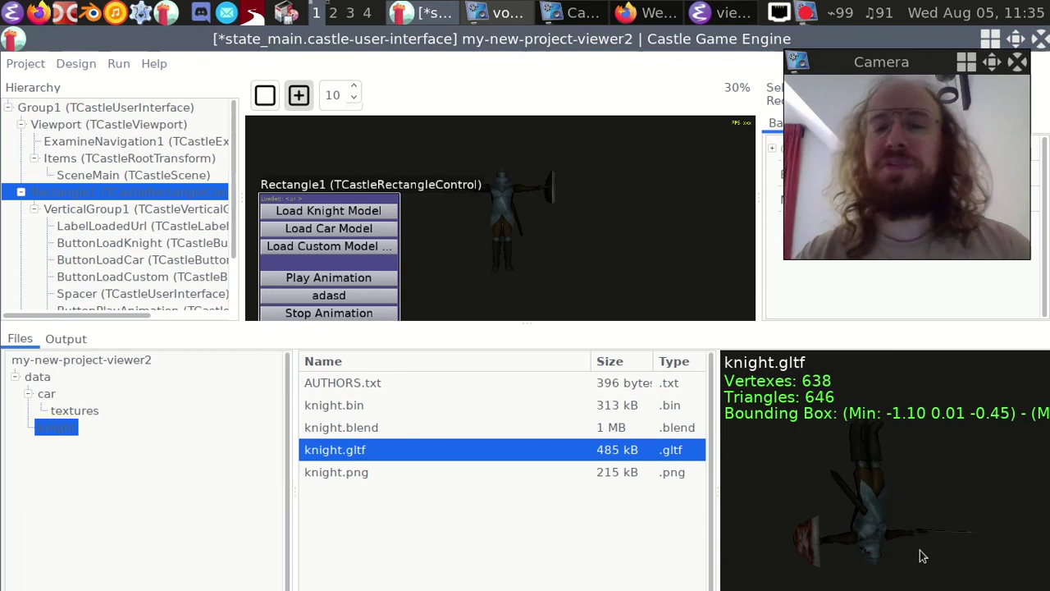
Step: Return to the wiki plan in Firefox and go over "features many graphic extensions" and its "shaders, standard or effects" item
{"action": "left_click", "coordinate": [519, 225]}
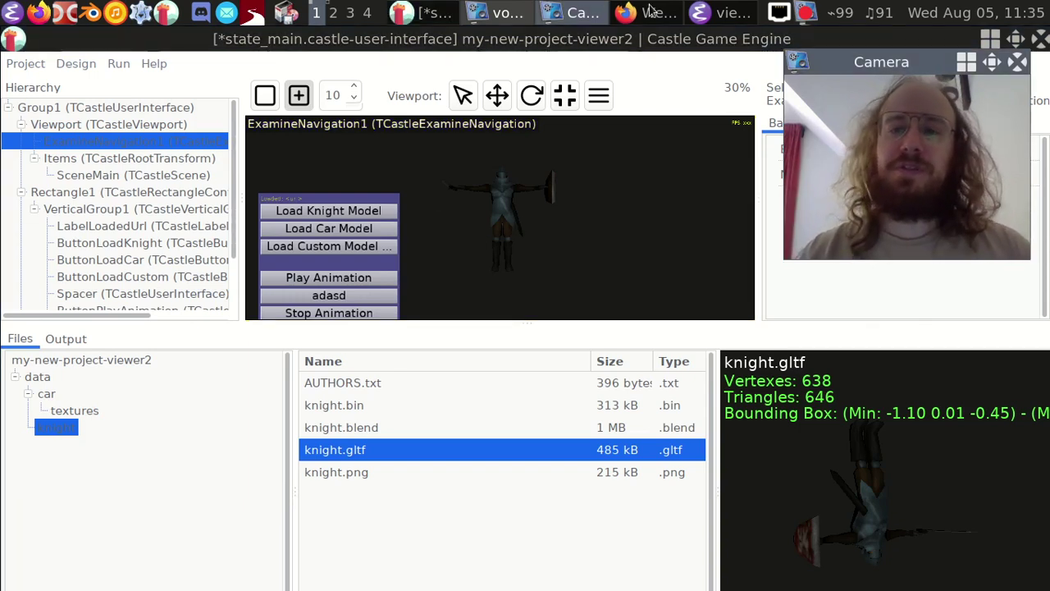
{"action": "left_click", "coordinate": [651, 11]}
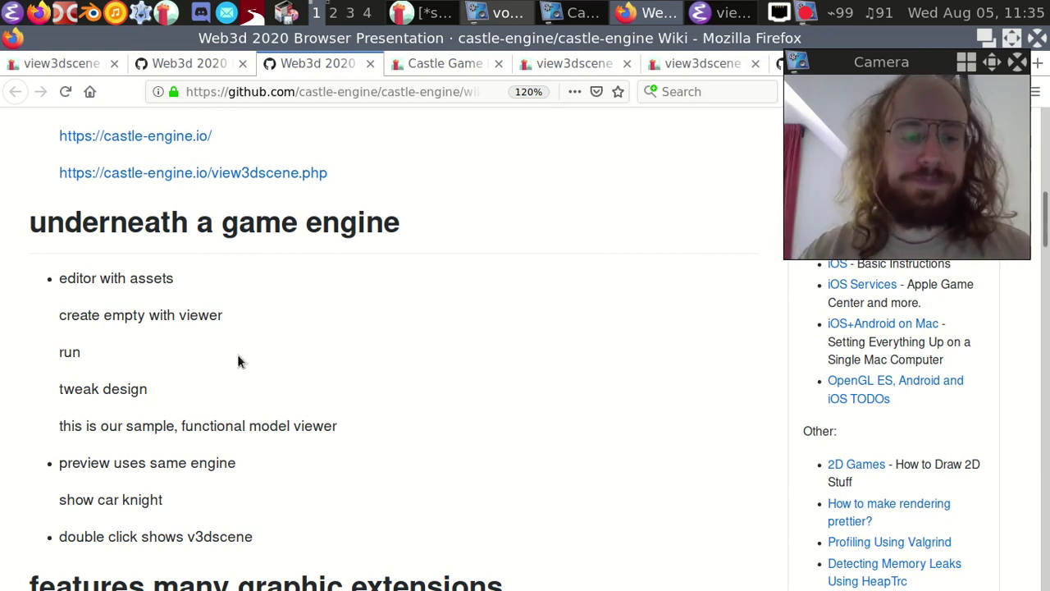
{"action": "scroll", "coordinate": [417, 366], "scroll_direction": "down", "scroll_amount": 5}
{"action": "scroll", "coordinate": [355, 341], "scroll_direction": "down", "scroll_amount": 2}
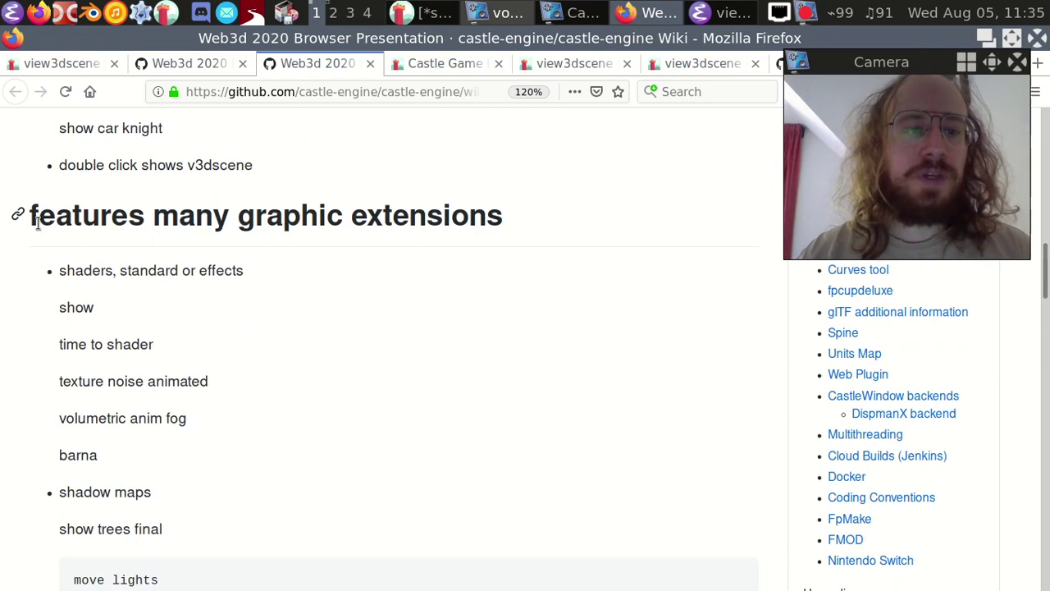
{"action": "left_click_drag", "start_coordinate": [31, 215], "coordinate": [585, 224]}
{"action": "left_click", "coordinate": [585, 231]}
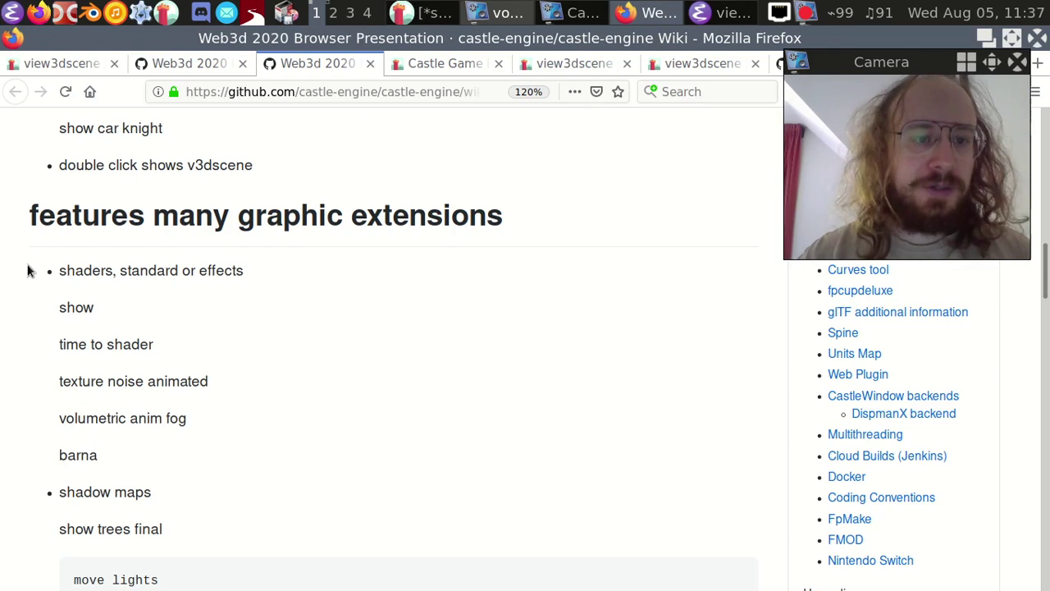
{"action": "left_click_drag", "start_coordinate": [62, 273], "coordinate": [257, 267]}
{"action": "left_click", "coordinate": [262, 269]}
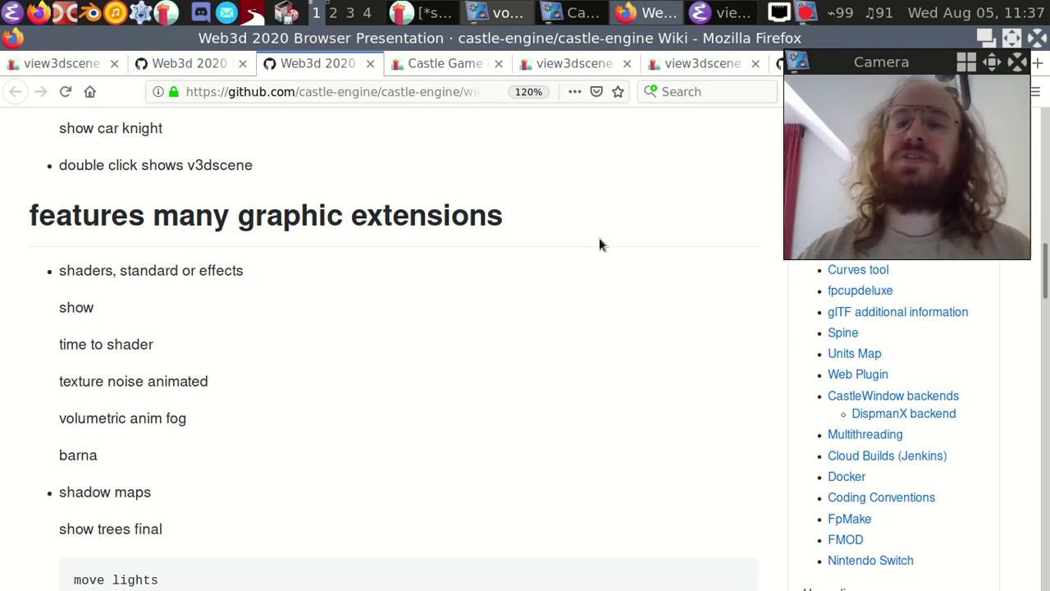
Step: On the Castle Game Engine website, open the Compositing Shaders page from the Scene Graph (X3D) section and go to its Examples and Documentation
{"action": "left_click", "coordinate": [694, 64]}
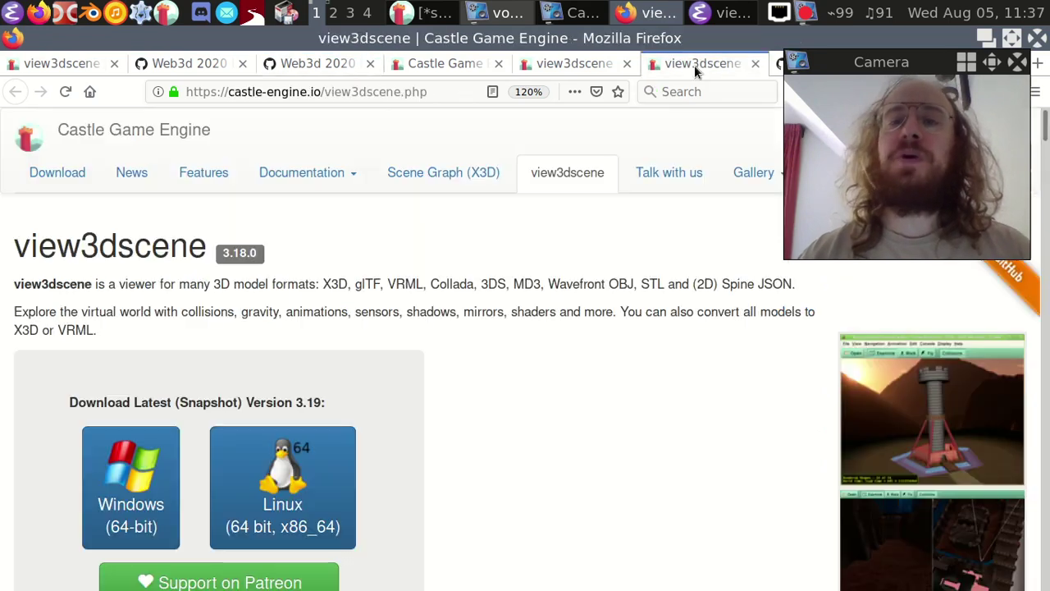
{"action": "left_click", "coordinate": [398, 169]}
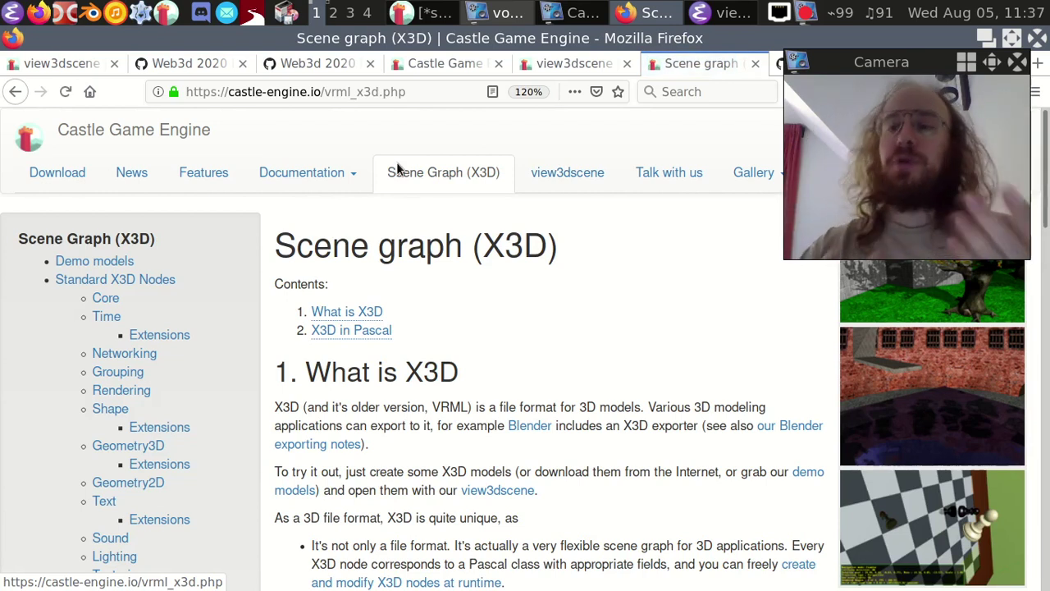
{"action": "scroll", "coordinate": [161, 270], "scroll_direction": "down", "scroll_amount": 2}
{"action": "scroll", "coordinate": [162, 270], "scroll_direction": "down", "scroll_amount": 10}
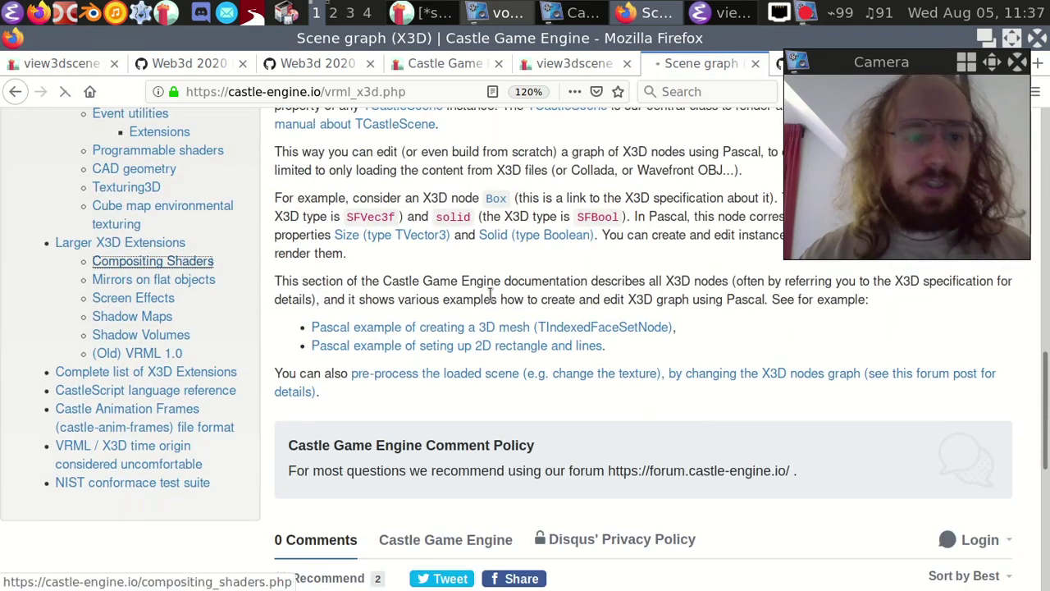
{"action": "left_click", "coordinate": [188, 263]}
{"action": "scroll", "coordinate": [458, 311], "scroll_direction": "down", "scroll_amount": 4}
{"action": "scroll", "coordinate": [456, 320], "scroll_direction": "down", "scroll_amount": 4}
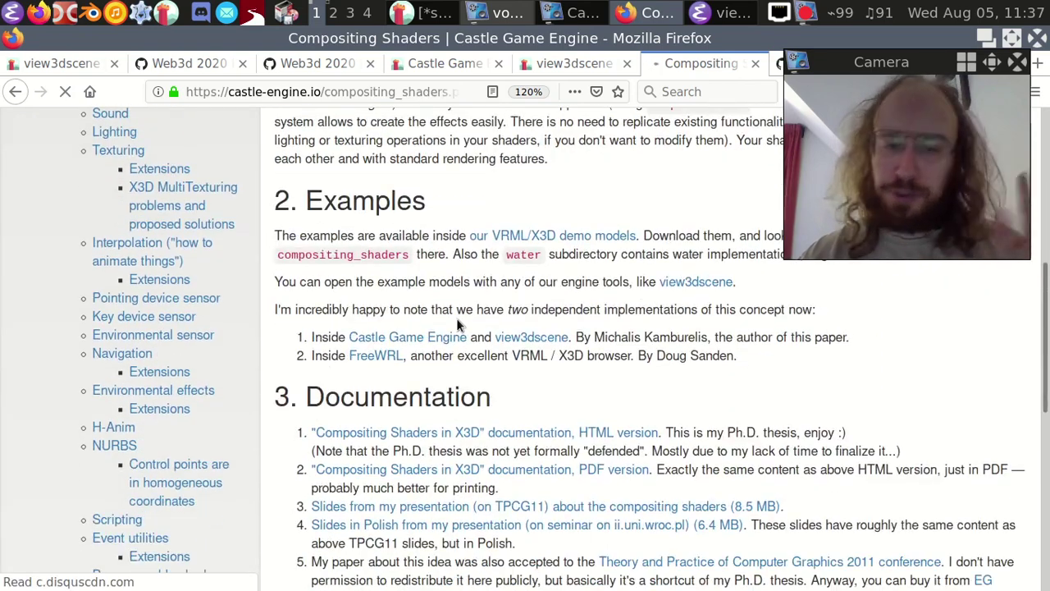
Step: Open the HTML version of the "Compositing Shaders in X3D" documentation and show Appendix A's vertex shader plugs
{"action": "left_click", "coordinate": [507, 276]}
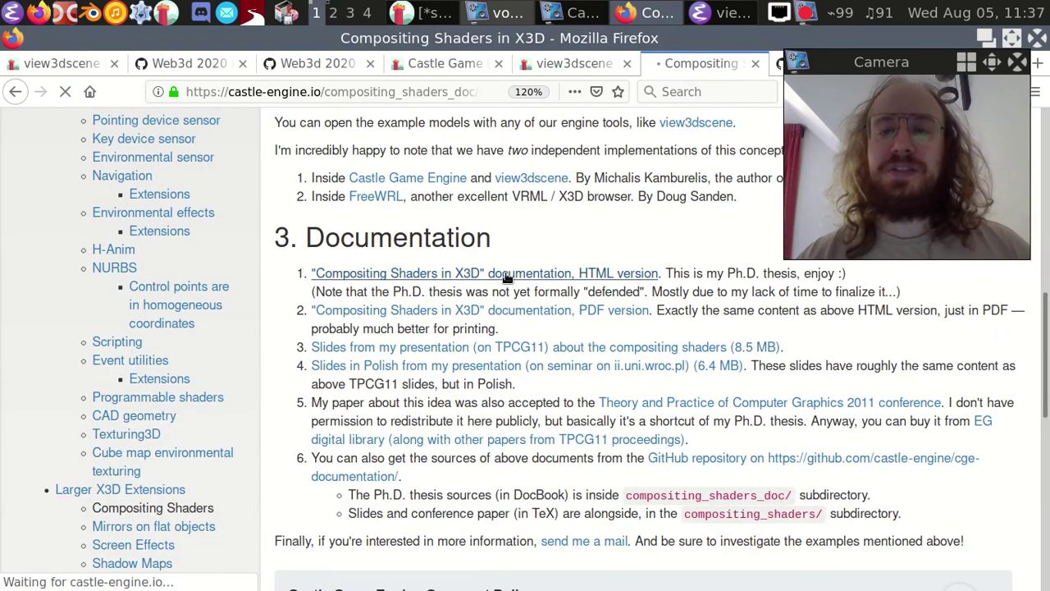
{"action": "scroll", "coordinate": [373, 281], "scroll_direction": "down", "scroll_amount": 5}
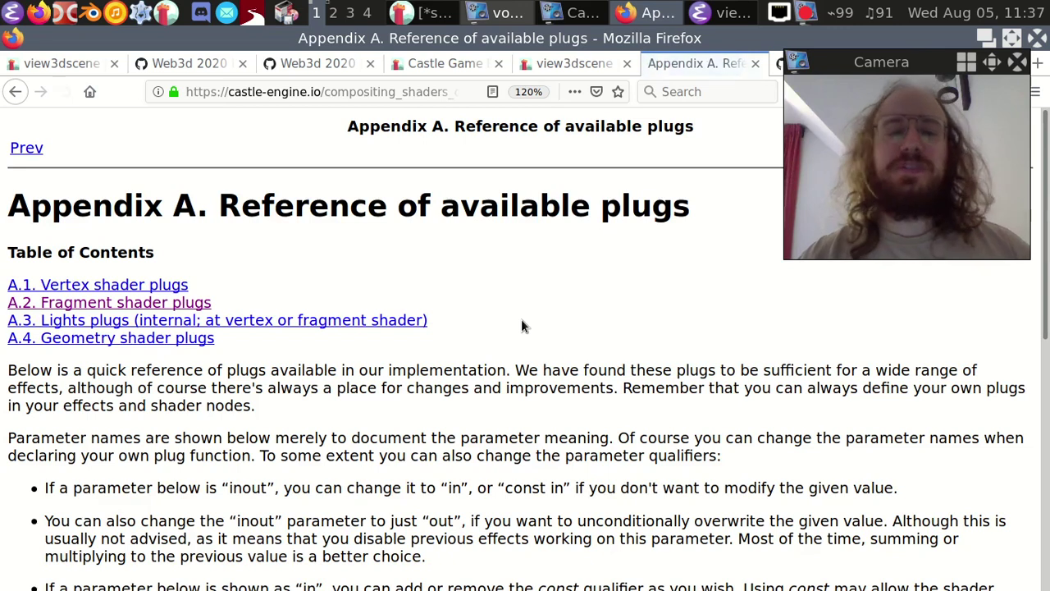
{"action": "scroll", "coordinate": [521, 327], "scroll_direction": "down", "scroll_amount": 4}
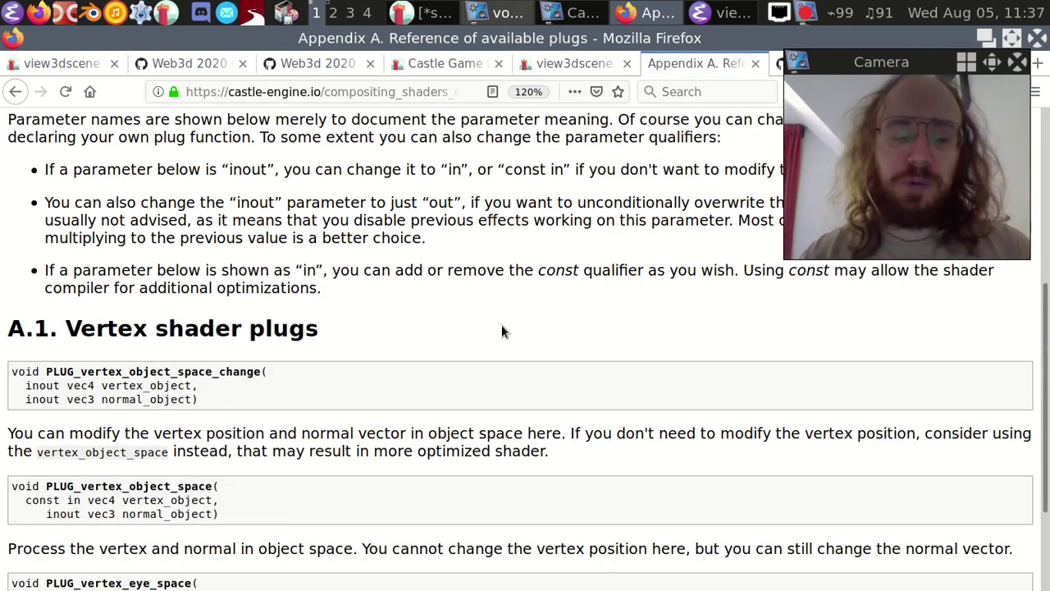
Step: Switch to Emacs, go to the view3dscene project folder and run view3dscene
{"action": "key", "text": "alt+Tab"}
{"action": "left_click", "coordinate": [473, 276]}
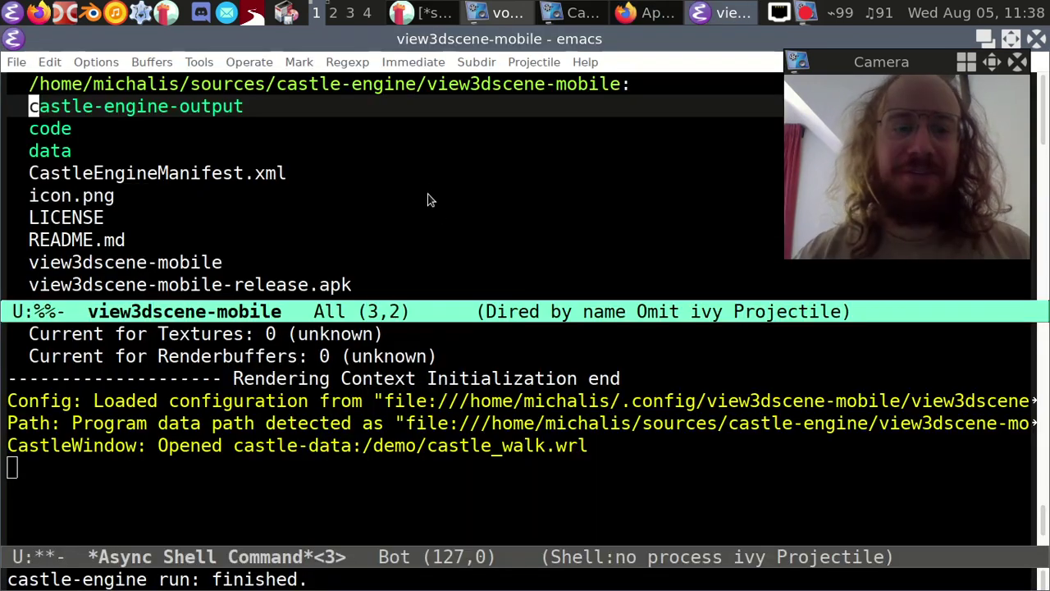
{"action": "key", "text": "ctrl+c"}
{"action": "key", "text": "p"}
{"action": "key", "text": "p"}
{"action": "type", "text": "i"}
{"action": "key", "text": "Down"}
{"action": "key", "text": "Return"}
{"action": "key", "text": "F5"}
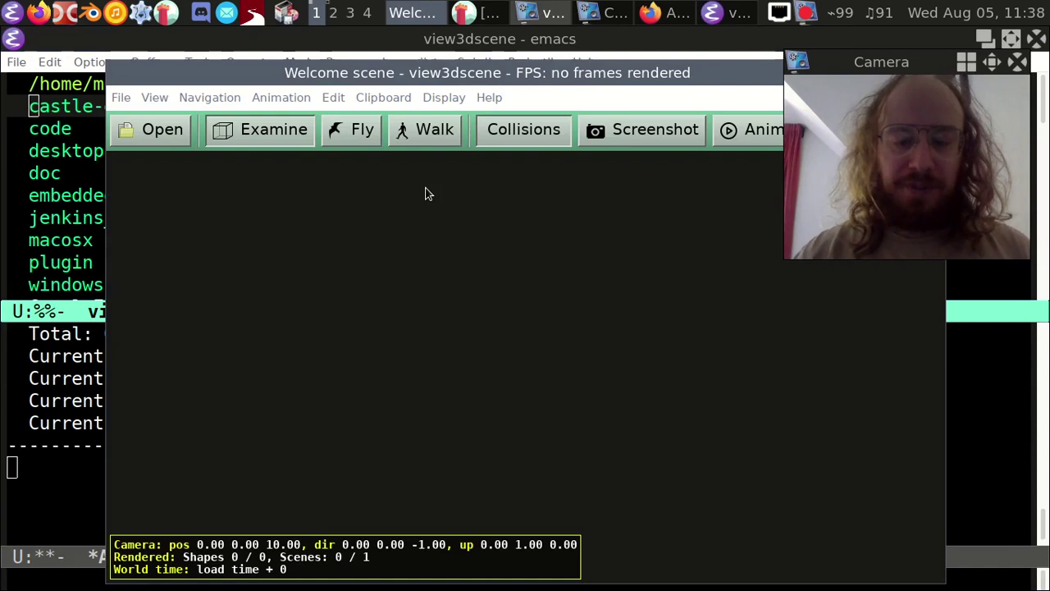
Step: Open time_to_shader.x3dv from the demo-models/shaders folder in view3dscene and rotate the teapot to view it from different angles
{"action": "key", "text": "ctrl+o"}
{"action": "key", "text": "alt+Up"}
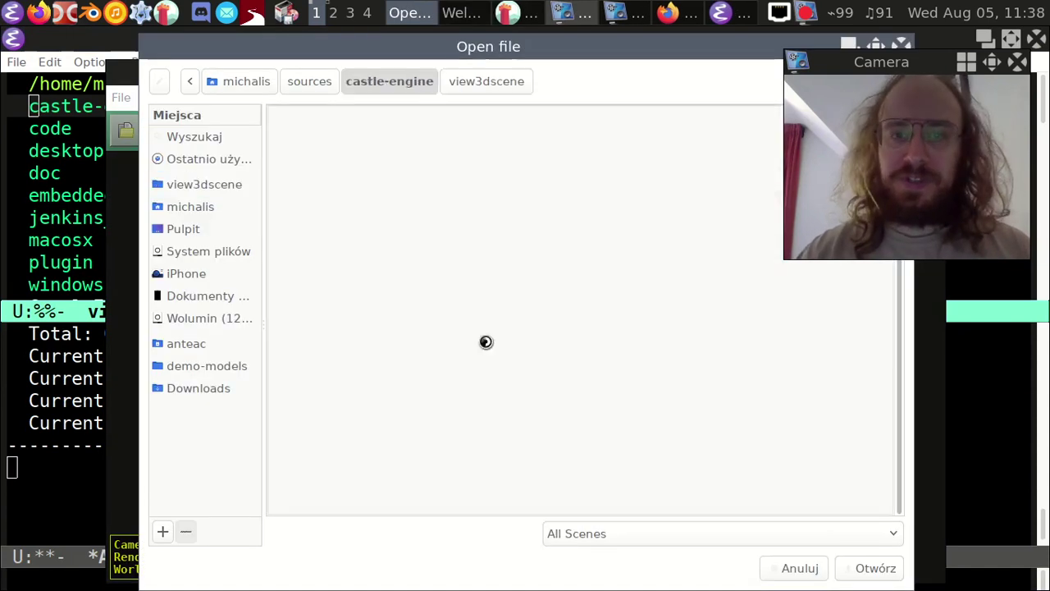
{"action": "left_click", "coordinate": [359, 321]}
{"action": "type", "text": "de"}
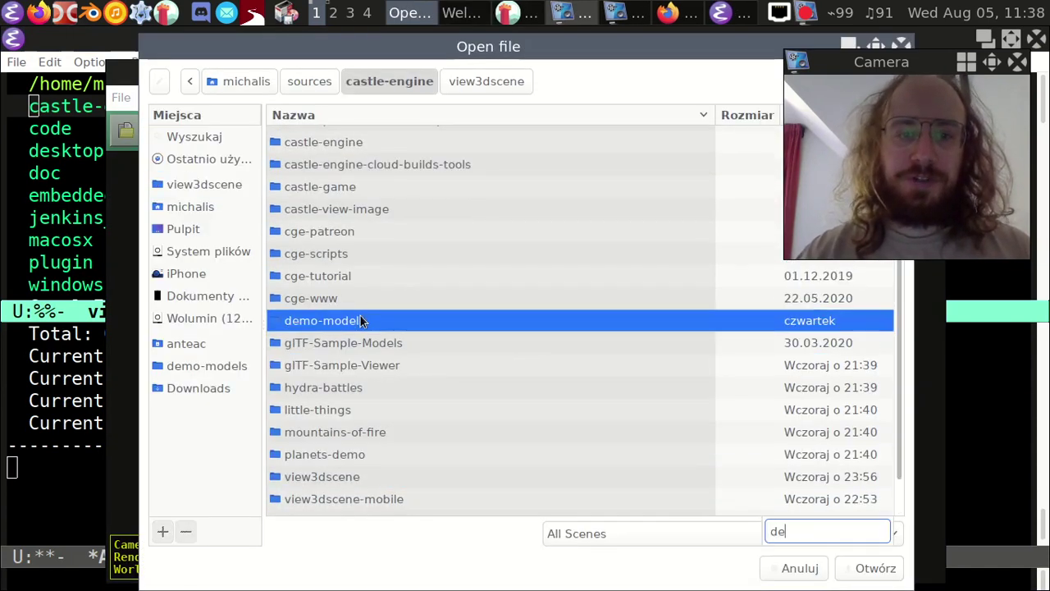
{"action": "key", "text": "Return"}
{"action": "type", "text": "sha"}
{"action": "key", "text": "Return"}
{"action": "key", "text": "Down"}
{"action": "type", "text": "ti"}
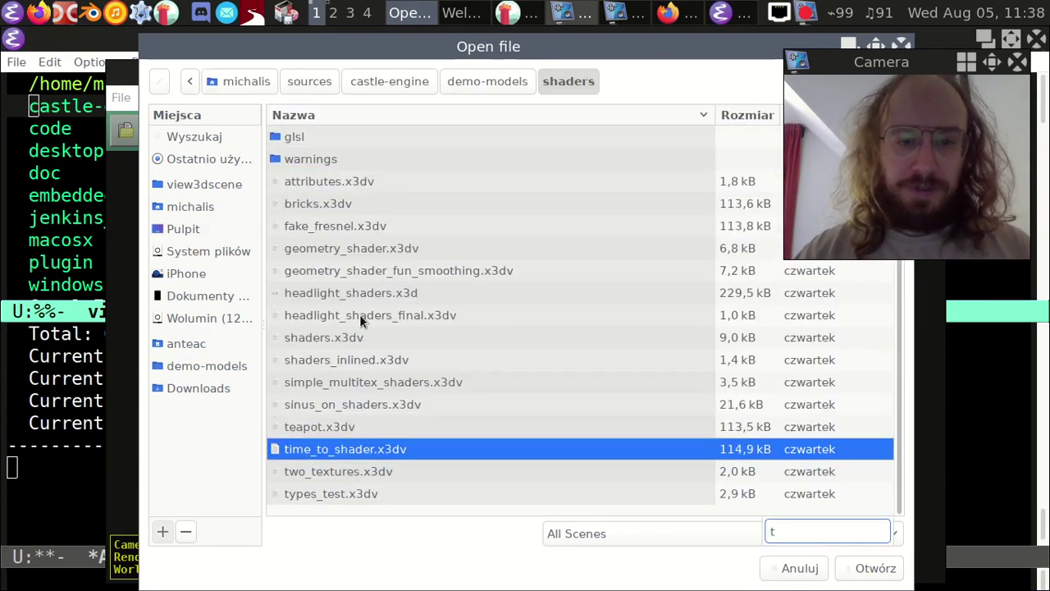
{"action": "key", "text": "Return"}
{"action": "left_click_drag", "start_coordinate": [558, 277], "coordinate": [498, 353]}
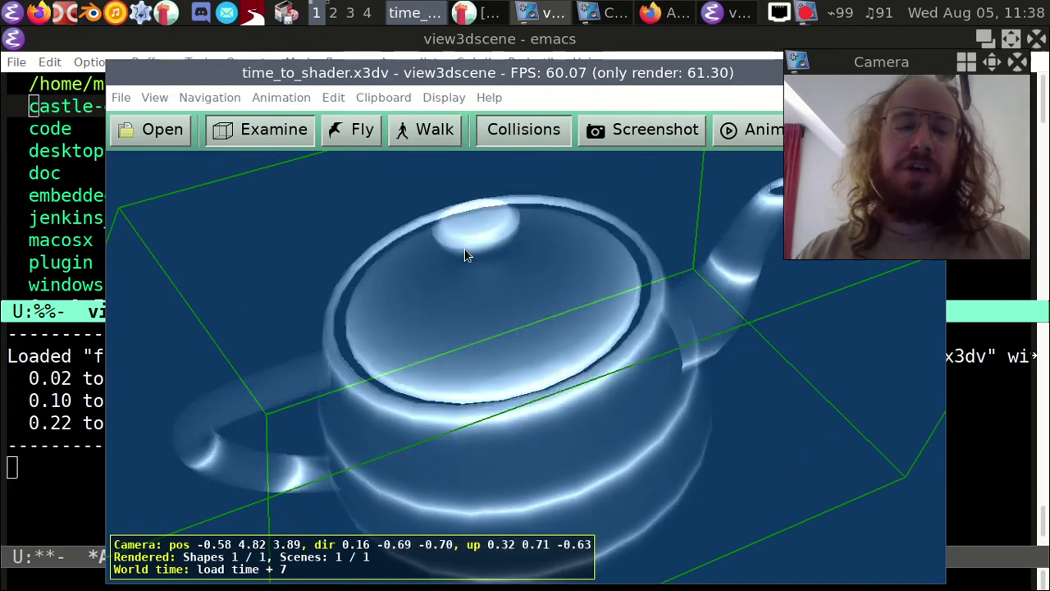
{"action": "left_click_drag", "start_coordinate": [465, 248], "coordinate": [401, 375]}
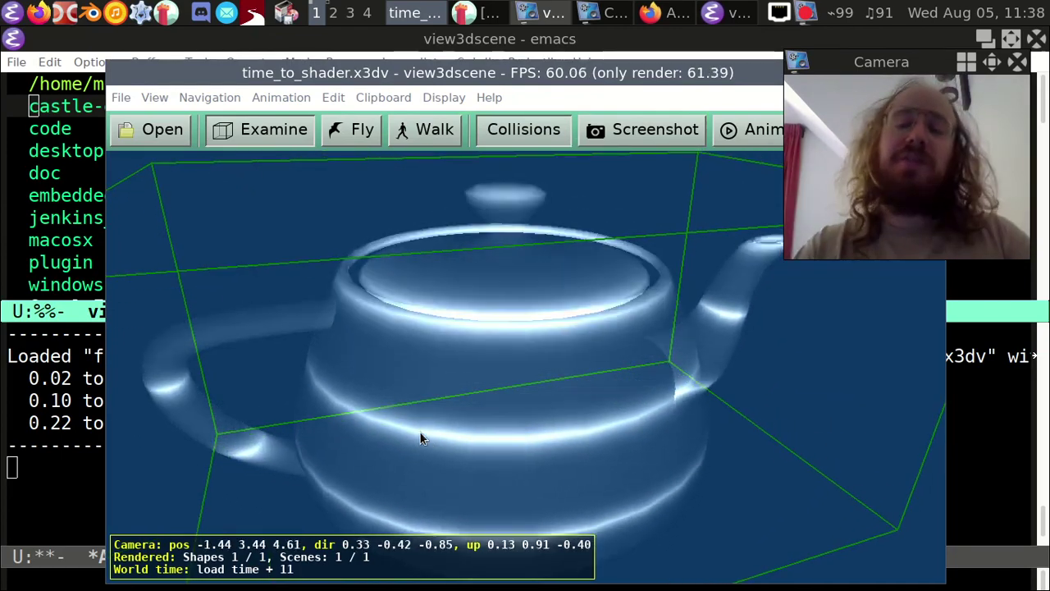
Step: Switch to Emacs and open demo-models/shaders/time_to_shader.x3dv as the only visible buffer
{"action": "key", "text": "ctrl+w"}
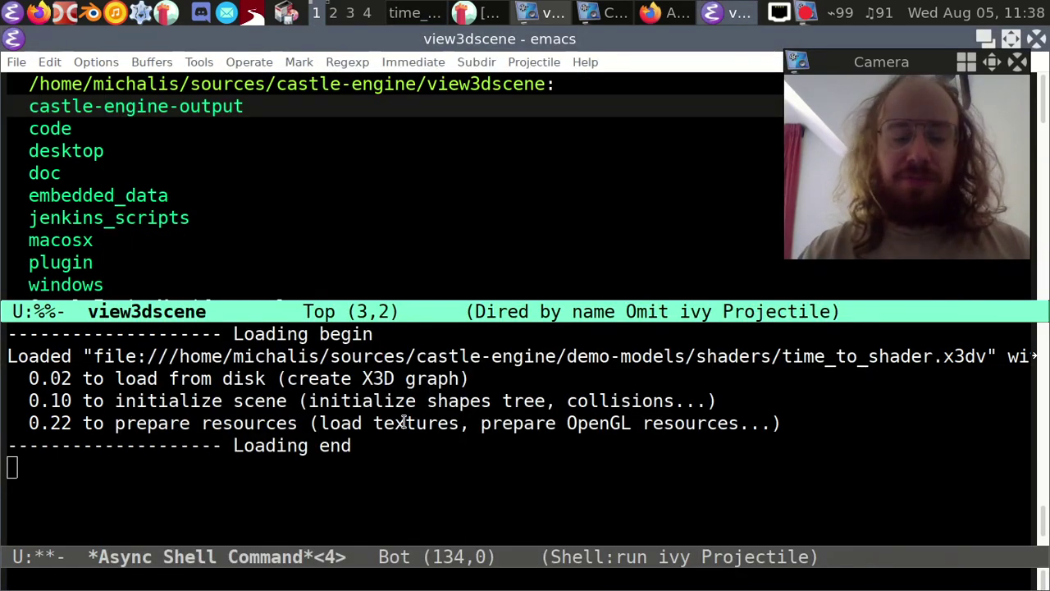
{"action": "key", "text": "ctrl+x"}
{"action": "key", "text": "ctrl+f"}
{"action": "key", "text": "BackSpace"}
{"action": "type", "text": "de"}
{"action": "key", "text": "Return"}
{"action": "type", "text": "x"}
{"action": "key", "text": "BackSpace"}
{"action": "type", "text": "sh"}
{"action": "key", "text": "Return"}
{"action": "key", "text": "BackSpace"}
{"action": "type", "text": "sh"}
{"action": "key", "text": "Down"}
{"action": "key", "text": "Down"}
{"action": "key", "text": "Return"}
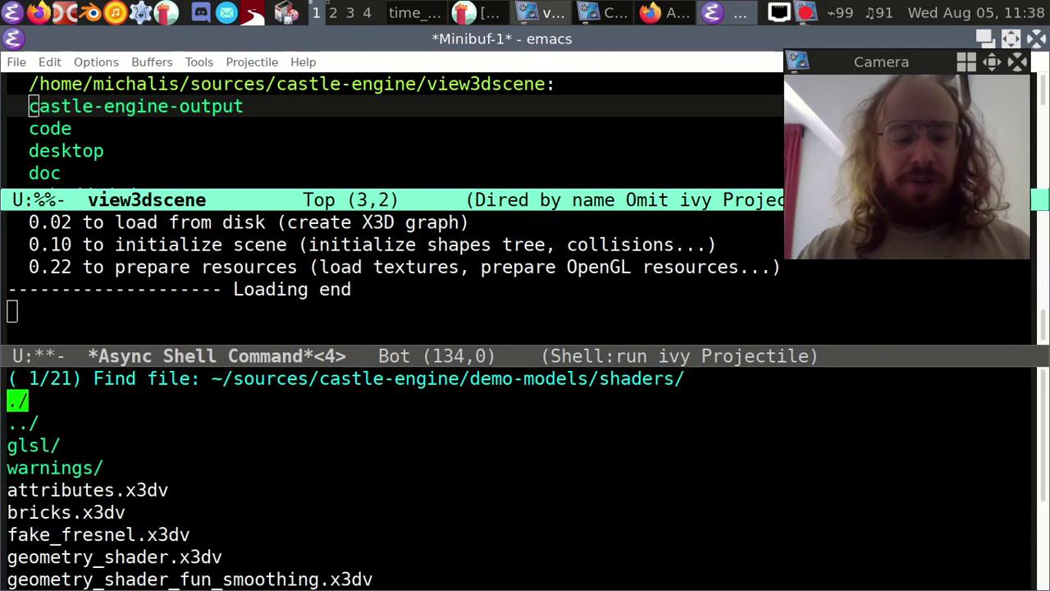
{"action": "type", "text": "ti"}
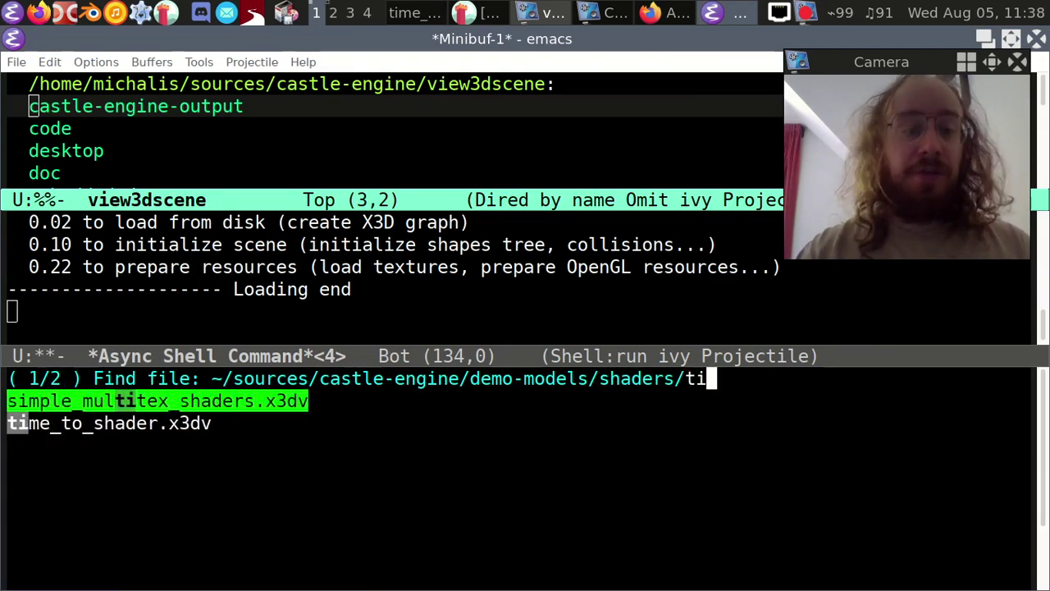
{"action": "key", "text": "Down"}
{"action": "key", "text": "Return"}
{"action": "key", "text": "Down"}
{"action": "key", "text": "ctrl+x"}
{"action": "key", "text": "1"}
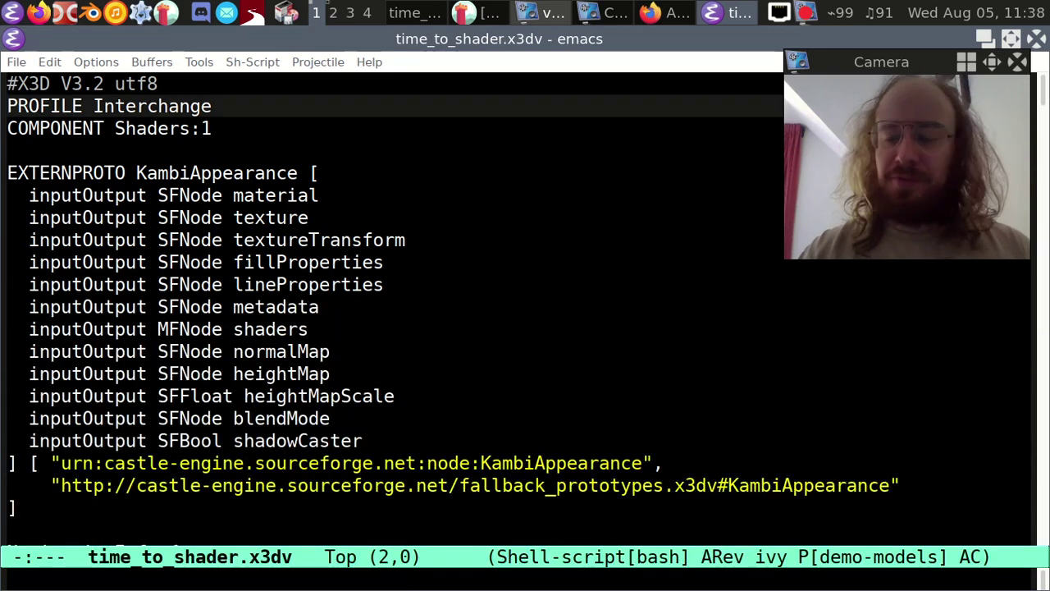
Step: Find the teapot's ComposedShader definition in time_to_shader.x3dv and move the Camera window off the shader code
{"action": "key", "text": "Up"}
{"action": "key", "text": "ctrl+v"}
{"action": "key", "text": "ctrl+v"}
{"action": "key", "text": "ctrl+v"}
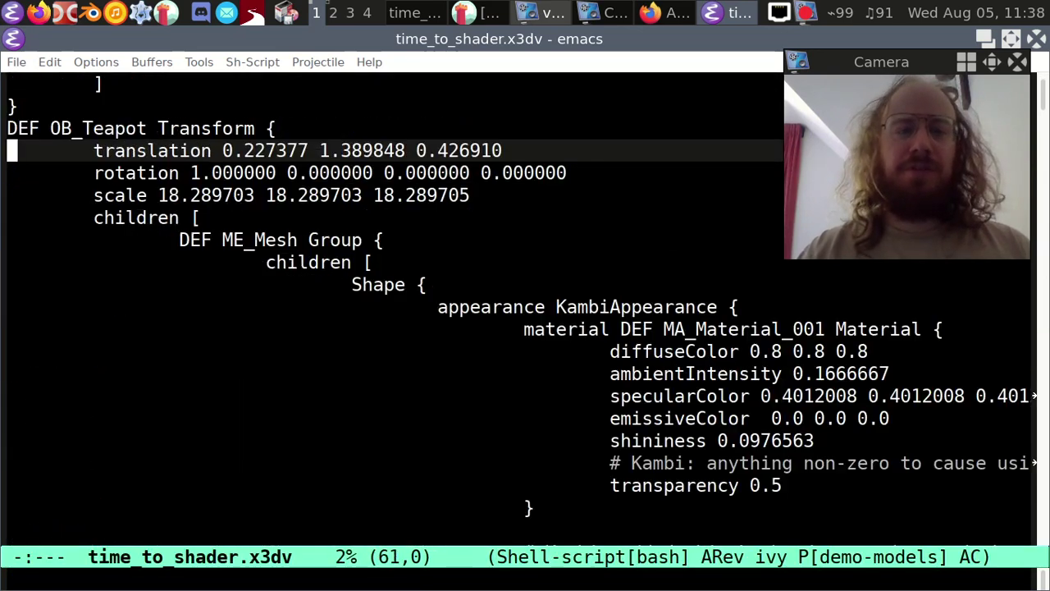
{"action": "key", "text": "ctrl+v"}
{"action": "key", "text": "Down"}
{"action": "key", "text": "Down"}
{"action": "key", "text": "Down"}
{"action": "key", "text": "Up"}
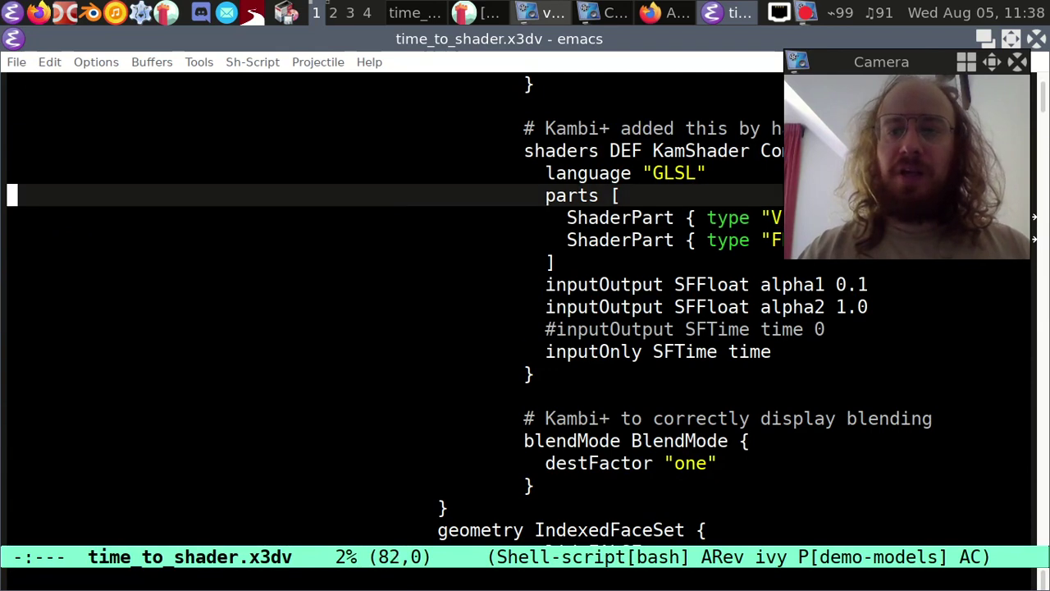
{"action": "left_click_drag", "start_coordinate": [860, 99], "coordinate": [870, 430]}
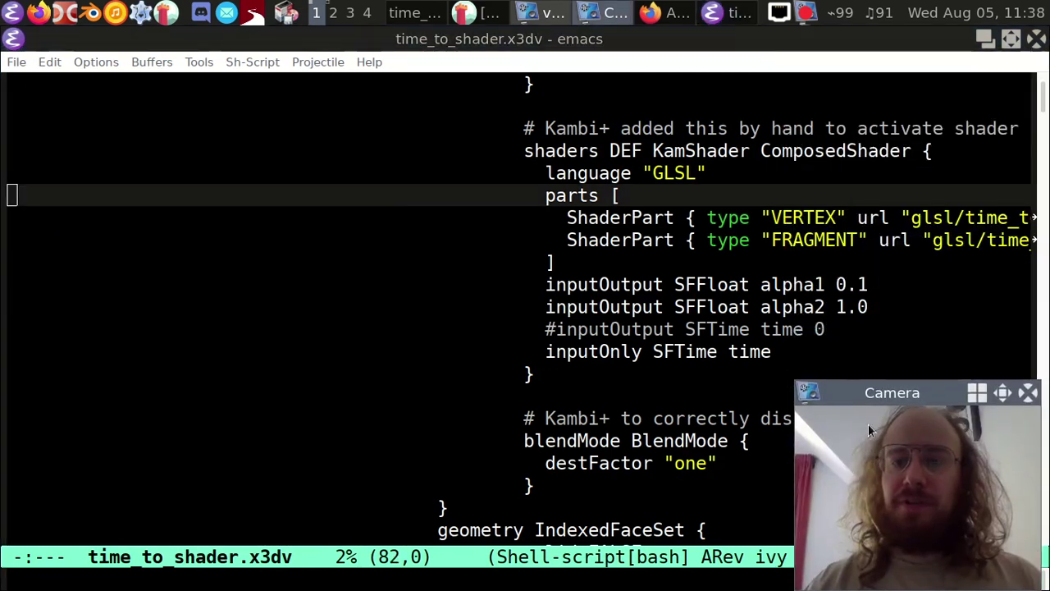
Step: Highlight the ComposedShader block from its opening line through the inputOutput fields, then clear the selection
{"action": "left_click", "coordinate": [801, 146]}
{"action": "scroll", "coordinate": [801, 146], "scroll_direction": "up", "scroll_amount": 1}
{"action": "key", "text": "ctrl+e"}
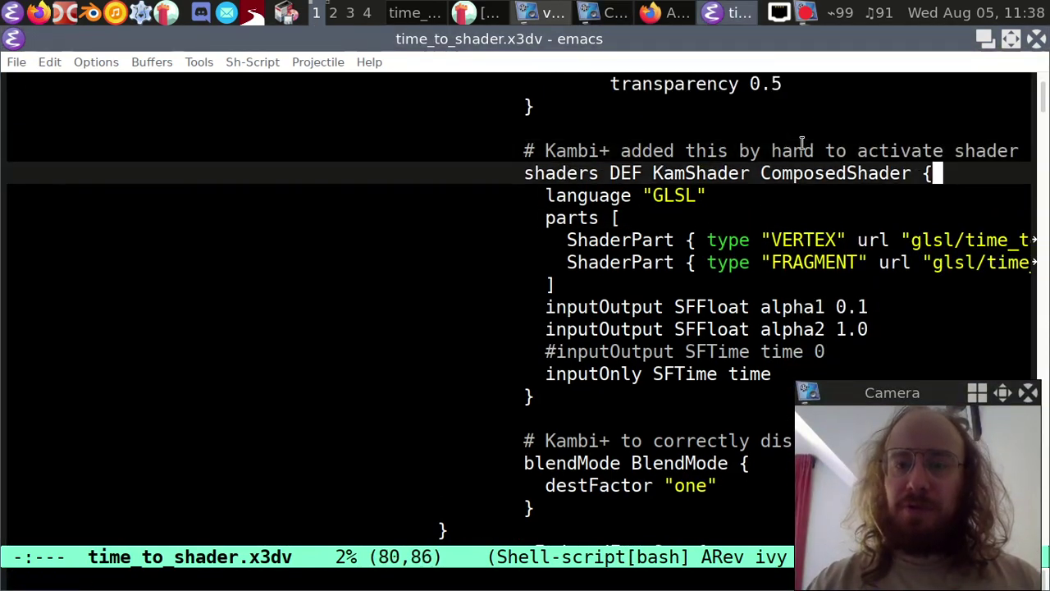
{"action": "key", "text": "Down"}
{"action": "key", "text": "Down"}
{"action": "key", "text": "Down"}
{"action": "key", "text": "Down"}
{"action": "key", "text": "Down"}
{"action": "key", "text": "Down"}
{"action": "key", "text": "Down"}
{"action": "key", "text": "Down"}
{"action": "key", "text": "Down"}
{"action": "key", "text": "Down"}
{"action": "key", "text": "Down"}
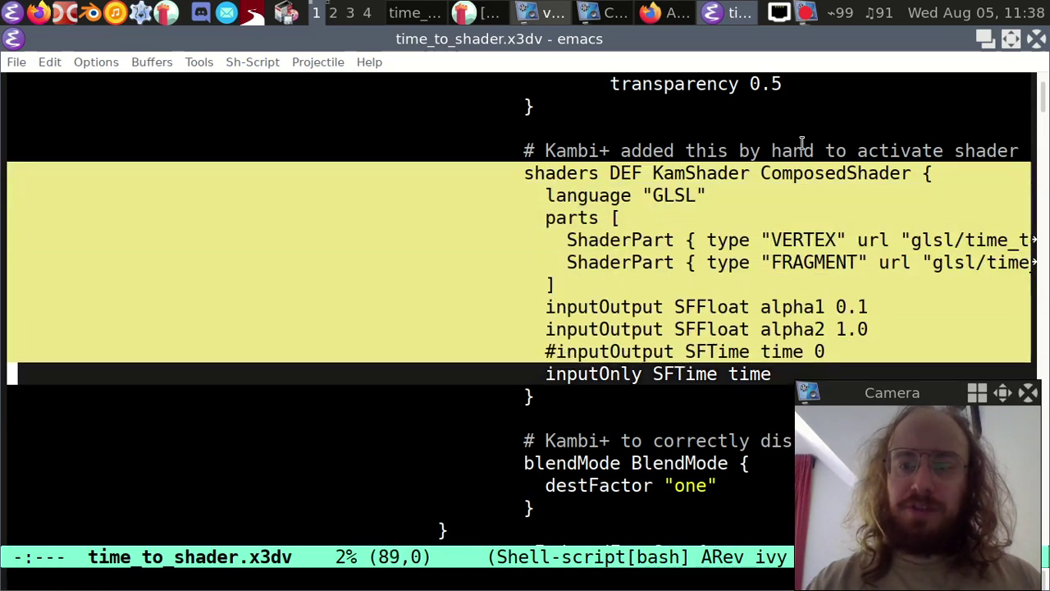
{"action": "key", "text": "Up"}
{"action": "key", "text": "Up"}
{"action": "key", "text": "ctrl+g"}
Step: Go to the VERTEX ShaderPart line and open the glsl/time_to_shader.vs file it references
{"action": "key", "text": "Up"}
{"action": "key", "text": "Up"}
{"action": "key", "text": "Up"}
{"action": "key", "text": "Up"}
{"action": "key", "text": "Up"}
{"action": "key", "text": "Up"}
{"action": "key", "text": "ctrl+e"}
{"action": "key", "text": "Down"}
{"action": "key", "text": "Up"}
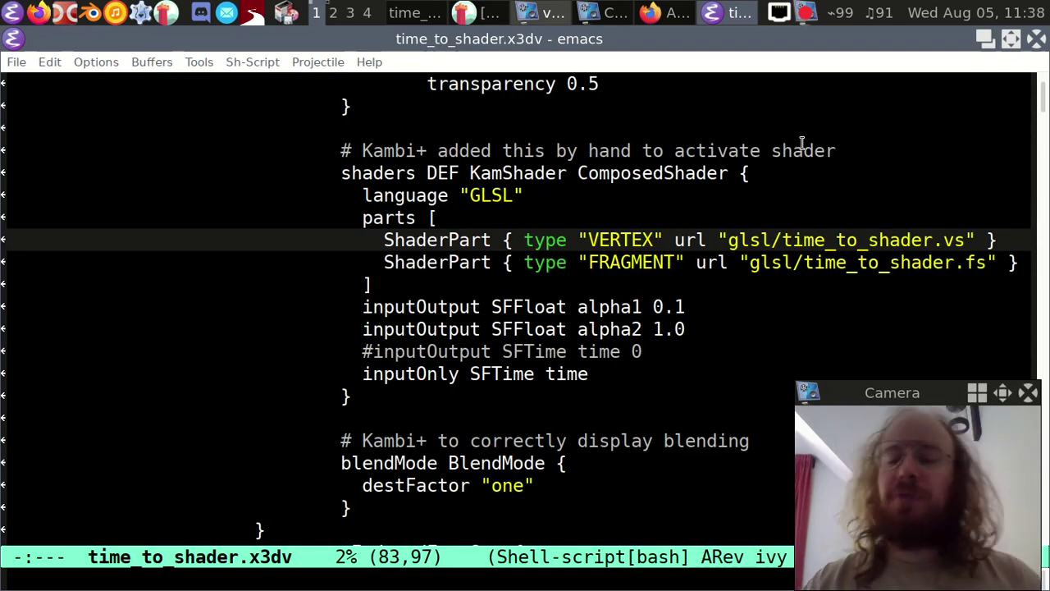
{"action": "key", "text": "ctrl+x"}
{"action": "key", "text": "ctrl+f"}
{"action": "key", "text": "Return"}
Step: Read through the vertex shader code, from the uniform and varying declarations into the main function
{"action": "key", "text": "Down"}
{"action": "key", "text": "Down"}
{"action": "key", "text": "Down"}
{"action": "key", "text": "Down"}
{"action": "key", "text": "Down"}
{"action": "key", "text": "Down"}
{"action": "key", "text": "Down"}
{"action": "key", "text": "Down"}
{"action": "key", "text": "Down"}
{"action": "key", "text": "Down"}
{"action": "key", "text": "Down"}
{"action": "key", "text": "Down"}
{"action": "key", "text": "Down"}
{"action": "key", "text": "Down"}
{"action": "key", "text": "Down"}
{"action": "key", "text": "Down"}
{"action": "key", "text": "Down"}
{"action": "key", "text": "Down"}
{"action": "key", "text": "Down"}
{"action": "key", "text": "Down"}
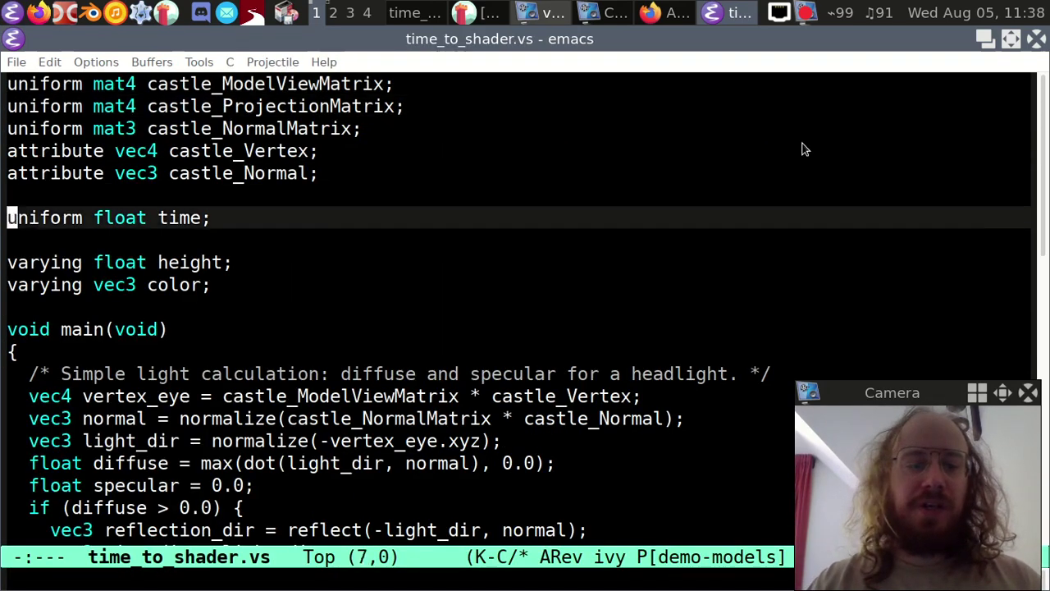
{"action": "key", "text": "Down"}
{"action": "key", "text": "Down"}
{"action": "key", "text": "Down"}
{"action": "key", "text": "Down"}
{"action": "key", "text": "Down"}
{"action": "key", "text": "Down"}
{"action": "key", "text": "Down"}
{"action": "key", "text": "Down"}
{"action": "key", "text": "Down"}
{"action": "key", "text": "Down"}
{"action": "key", "text": "Down"}
{"action": "key", "text": "Down"}
{"action": "key", "text": "Down"}
{"action": "key", "text": "Down"}
Step: Return to time_to_shader.x3dv and open the glsl/time_to_shader.fs file referenced by the FRAGMENT ShaderPart
{"action": "key", "text": "ctrl+x"}
{"action": "key", "text": "b"}
{"action": "key", "text": "Return"}
{"action": "key", "text": "Down"}
{"action": "key", "text": "ctrl+x"}
{"action": "key", "text": "ctrl+f"}
{"action": "key", "text": "Return"}
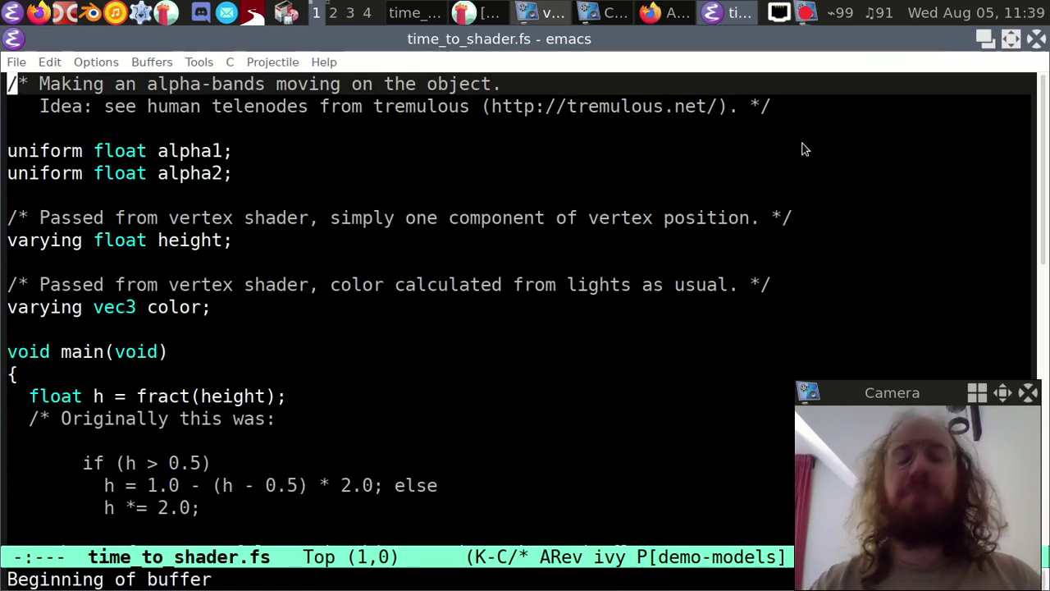
Step: Read through the fragment shader code in time_to_shader.fs, from the alpha uniforms to the gl_FragColor assignment
{"action": "key", "text": "Down"}
{"action": "key", "text": "Down"}
{"action": "key", "text": "Down"}
{"action": "key", "text": "Down"}
{"action": "key", "text": "Down"}
{"action": "key", "text": "Down"}
{"action": "key", "text": "Down"}
{"action": "key", "text": "Down"}
{"action": "key", "text": "Down"}
{"action": "key", "text": "Down"}
{"action": "key", "text": "Down"}
{"action": "key", "text": "Down"}
{"action": "key", "text": "Down"}
{"action": "key", "text": "Down"}
{"action": "key", "text": "Down"}
{"action": "key", "text": "Down"}
{"action": "key", "text": "Down"}
{"action": "key", "text": "Down"}
{"action": "key", "text": "Down"}
{"action": "key", "text": "Down"}
Step: Switch to Firefox and bring up the "features many graphic extensions" list in the Web3d 2020 Browser Presentation notes
{"action": "key", "text": "alt+Tab"}
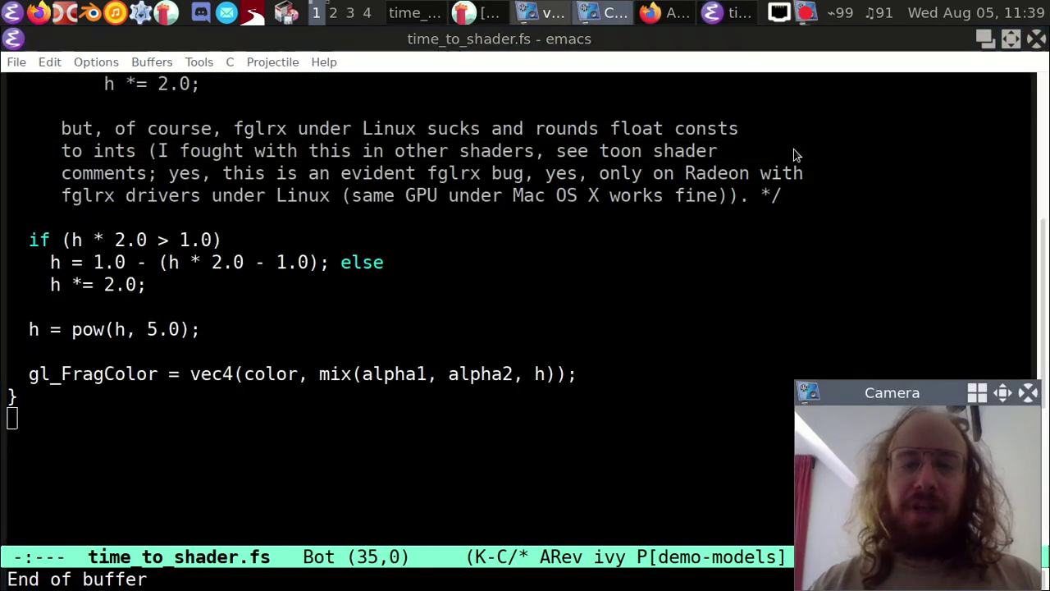
{"action": "left_click", "coordinate": [267, 280]}
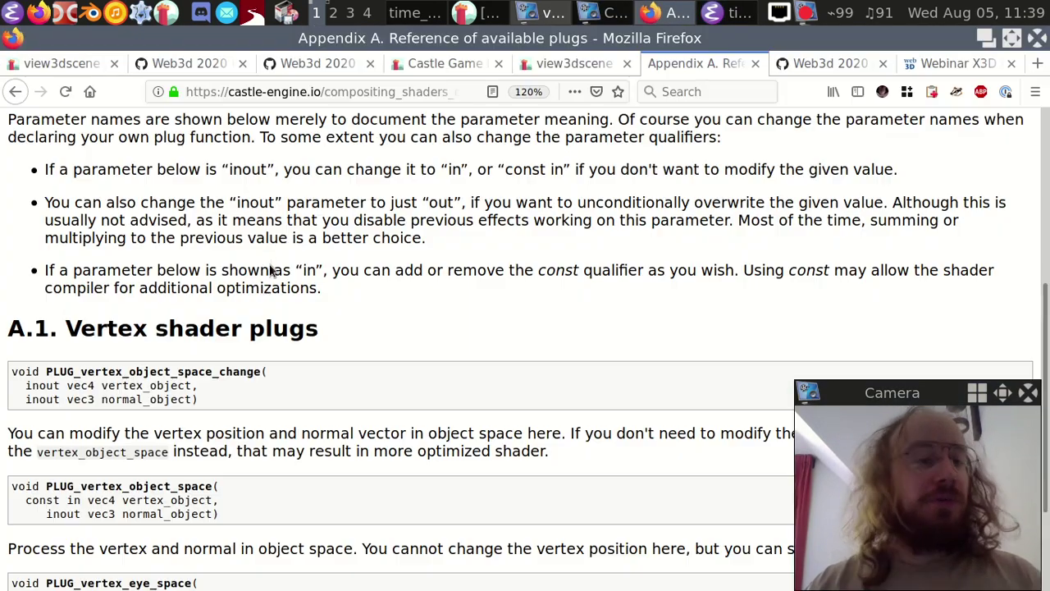
{"action": "key", "text": "ctrl+Page_Up"}
{"action": "key", "text": "ctrl+Page_Down"}
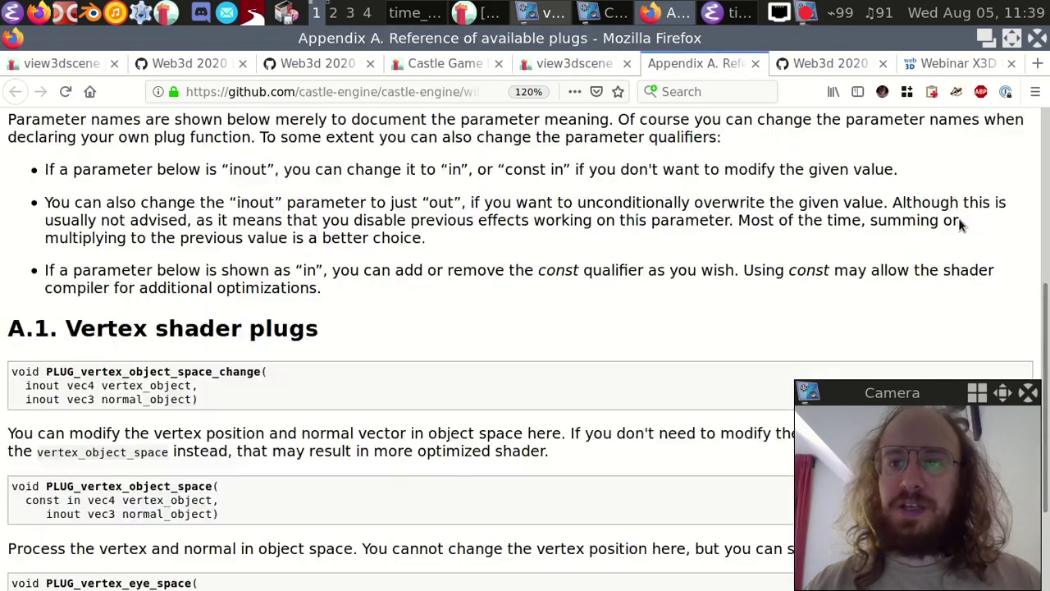
{"action": "key", "text": "ctrl+Page_Down"}
{"action": "scroll", "coordinate": [459, 345], "scroll_direction": "down", "scroll_amount": 5}
{"action": "scroll", "coordinate": [453, 367], "scroll_direction": "down", "scroll_amount": 6}
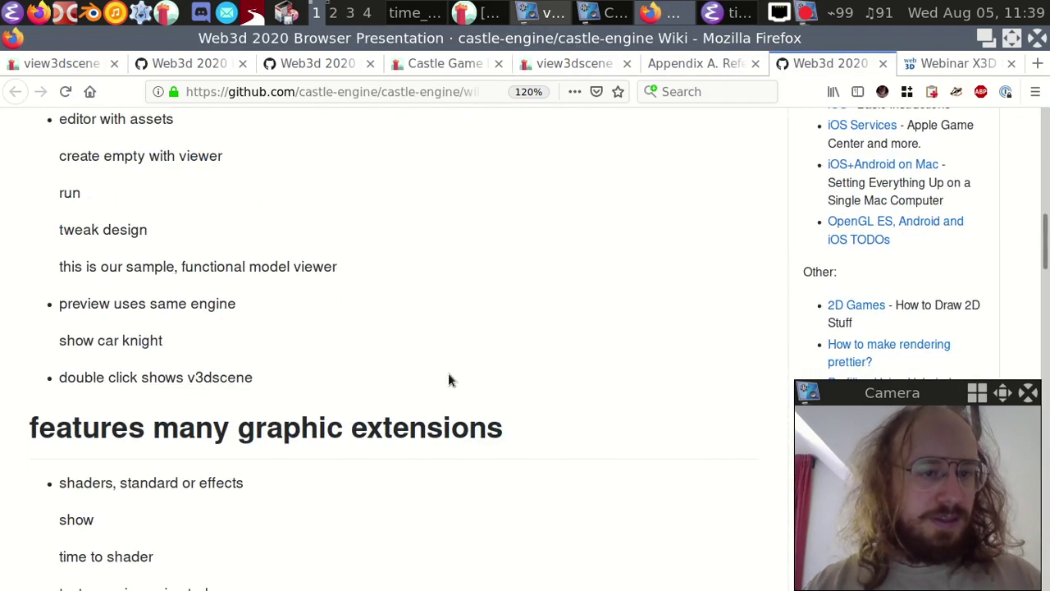
{"action": "scroll", "coordinate": [276, 440], "scroll_direction": "down", "scroll_amount": 2}
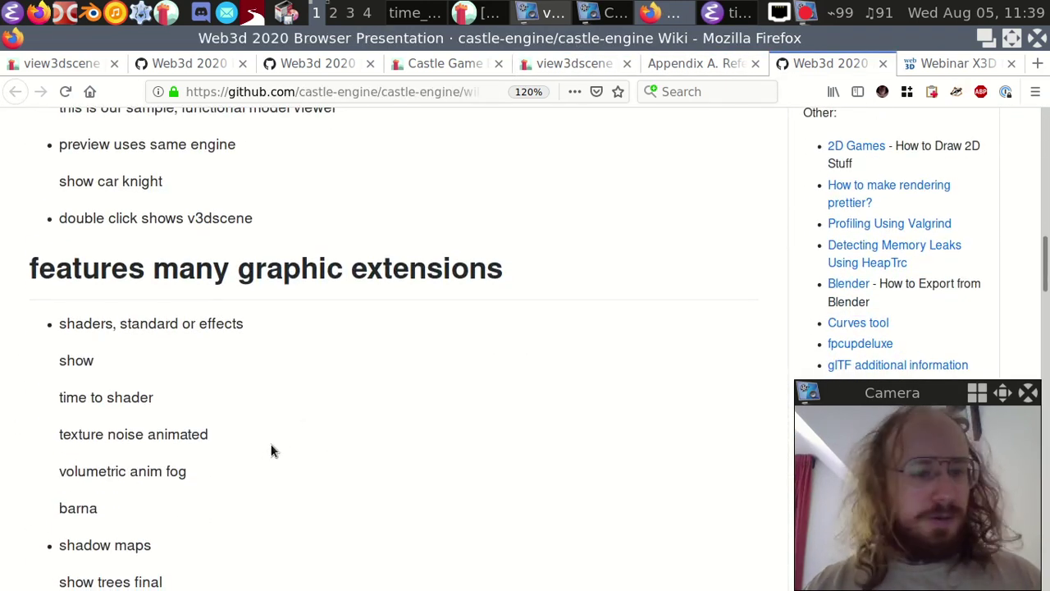
Step: Return to view3dscene and start opening another model, going to the compositing_shaders folder within demo-models
{"action": "key", "text": "alt+Tab"}
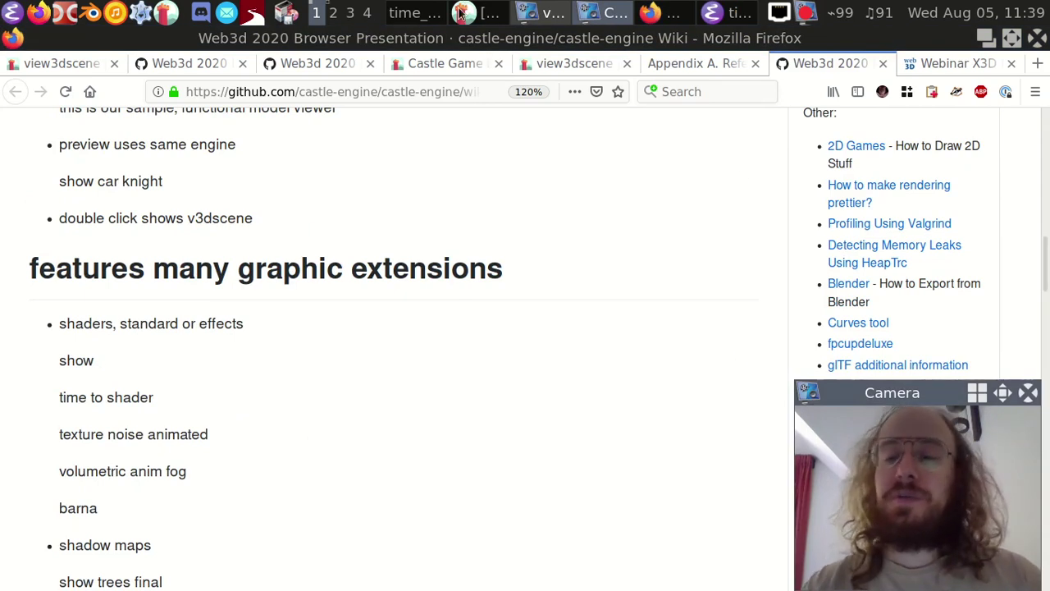
{"action": "key", "text": "alt+Tab"}
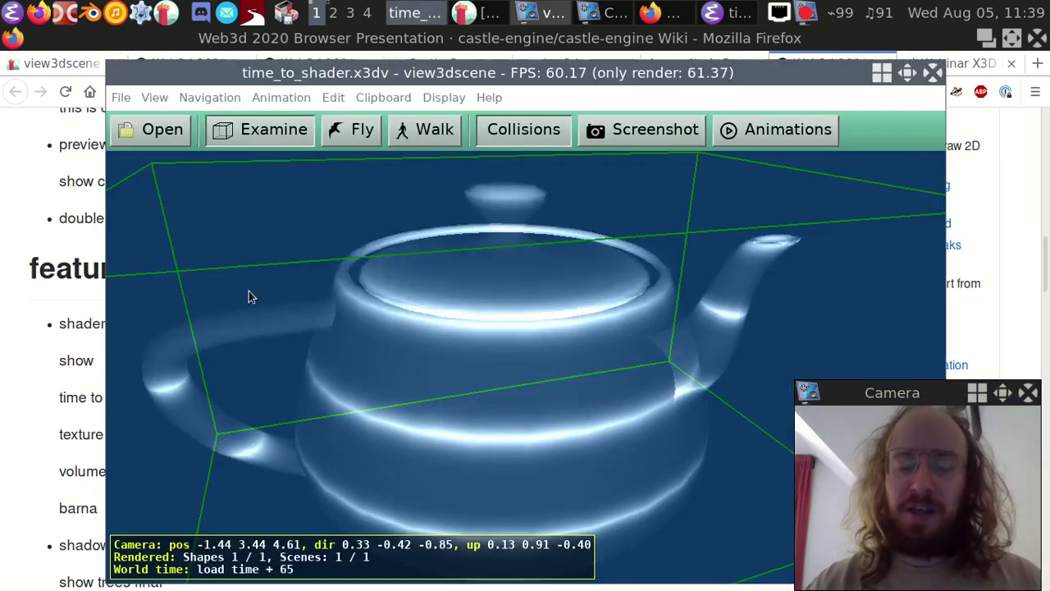
{"action": "key", "text": "ctrl+o"}
{"action": "left_click", "coordinate": [389, 338]}
{"action": "key", "text": "alt+Up"}
{"action": "key", "text": "Down"}
{"action": "key", "text": "Down"}
{"action": "key", "text": "Down"}
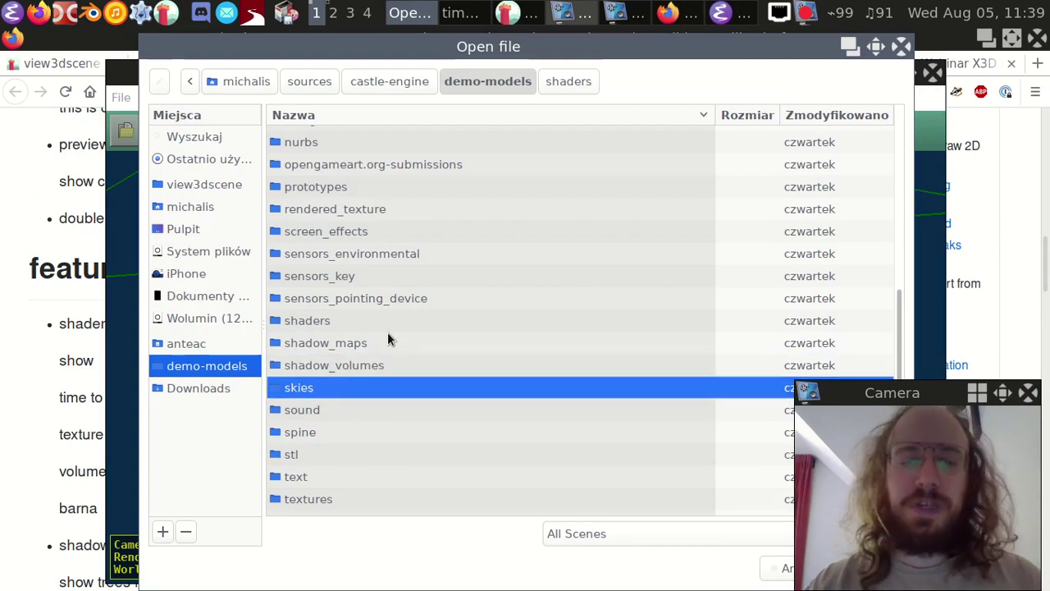
{"action": "key", "text": "Up"}
{"action": "key", "text": "Up"}
{"action": "key", "text": "Up"}
{"action": "type", "text": "com"}
{"action": "key", "text": "Down"}
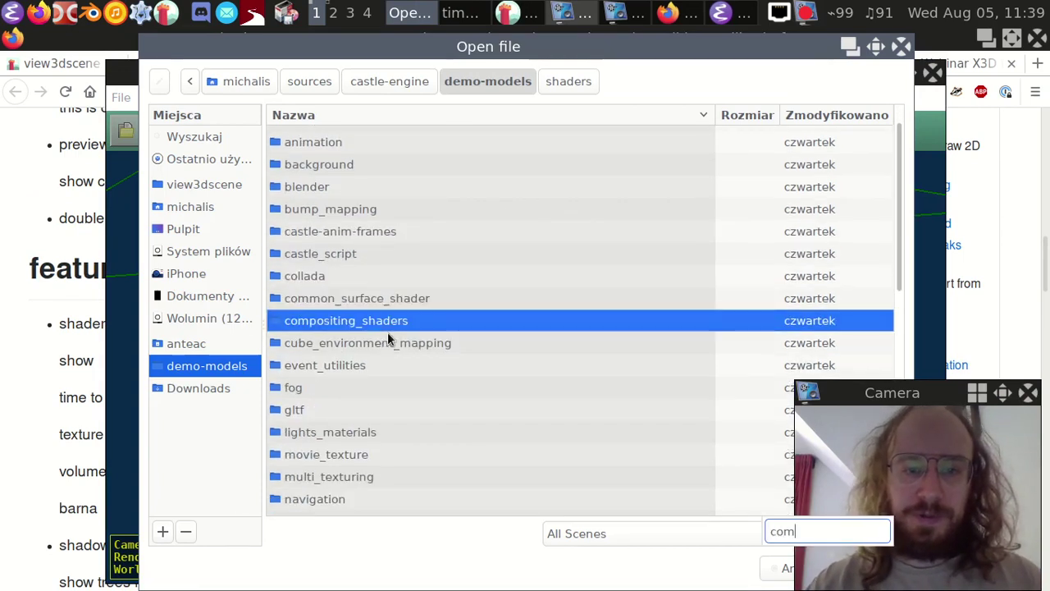
{"action": "key", "text": "Return"}
Step: Open terrain_noise_animated.x3dv from the compositing_shaders folder
{"action": "key", "text": "Page_Down"}
{"action": "key", "text": "Down"}
{"action": "key", "text": "Down"}
{"action": "key", "text": "Down"}
{"action": "key", "text": "Down"}
{"action": "key", "text": "Down"}
{"action": "key", "text": "Down"}
{"action": "key", "text": "Down"}
{"action": "key", "text": "Down"}
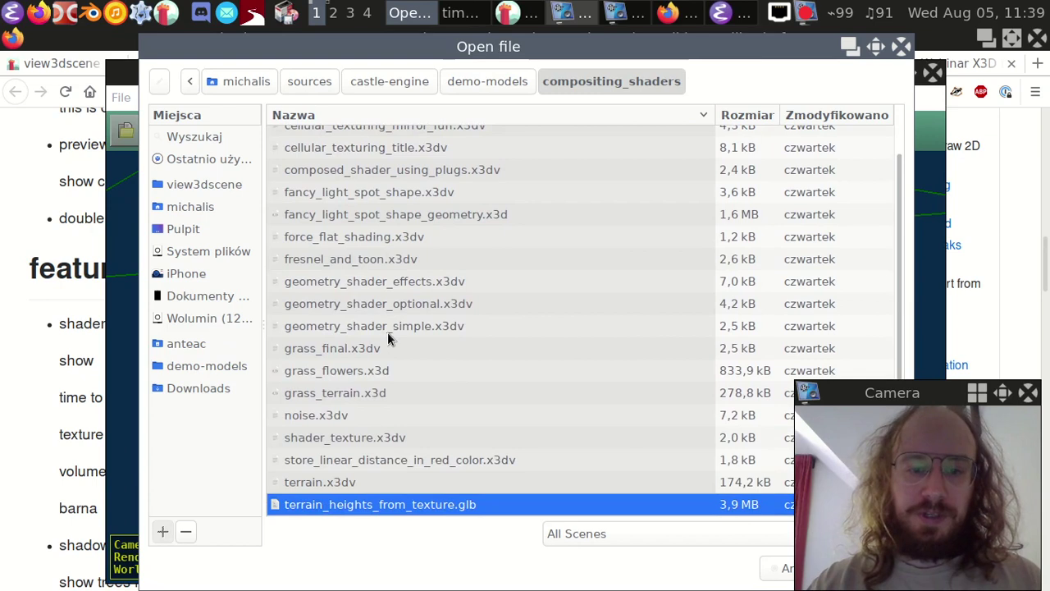
{"action": "key", "text": "Up"}
{"action": "key", "text": "Up"}
{"action": "key", "text": "Up"}
{"action": "key", "text": "Down"}
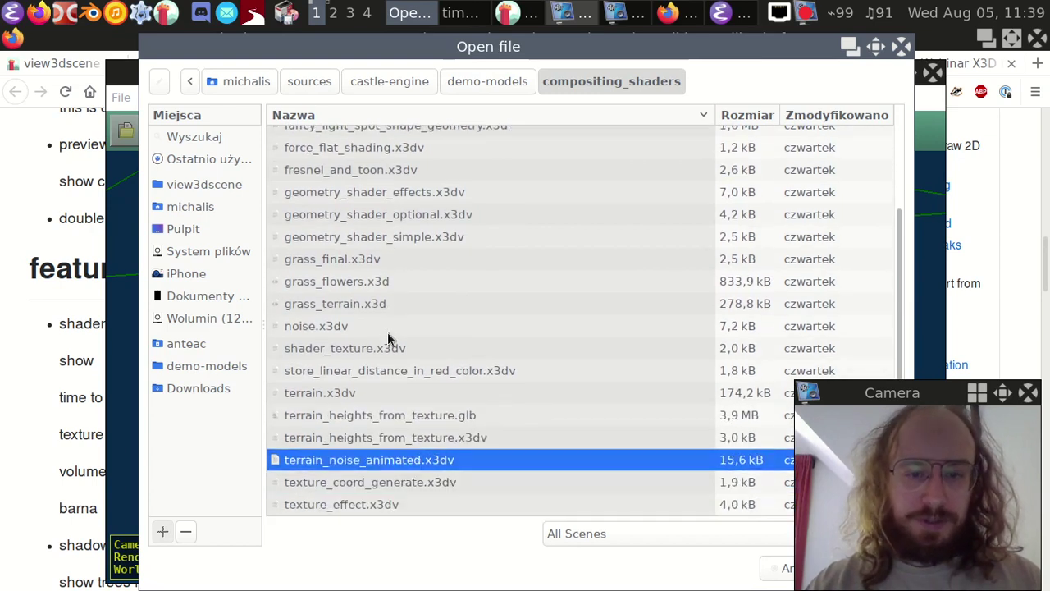
{"action": "key", "text": "Return"}
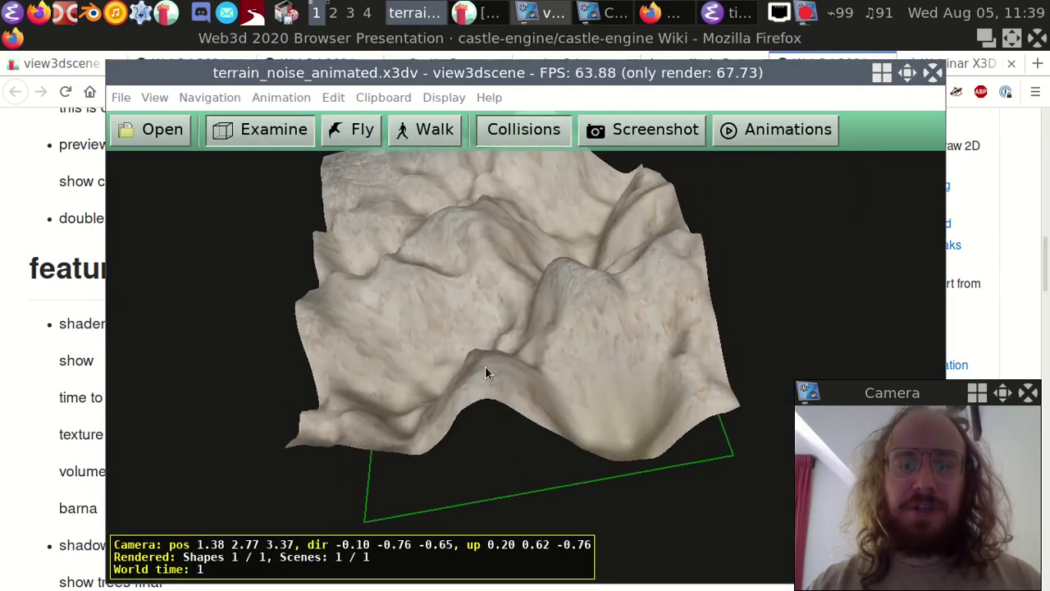
Step: Display the animated terrain as wireframe to inspect its mesh up close, and restore the solid fill mode
{"action": "key", "text": "ctrl+w"}
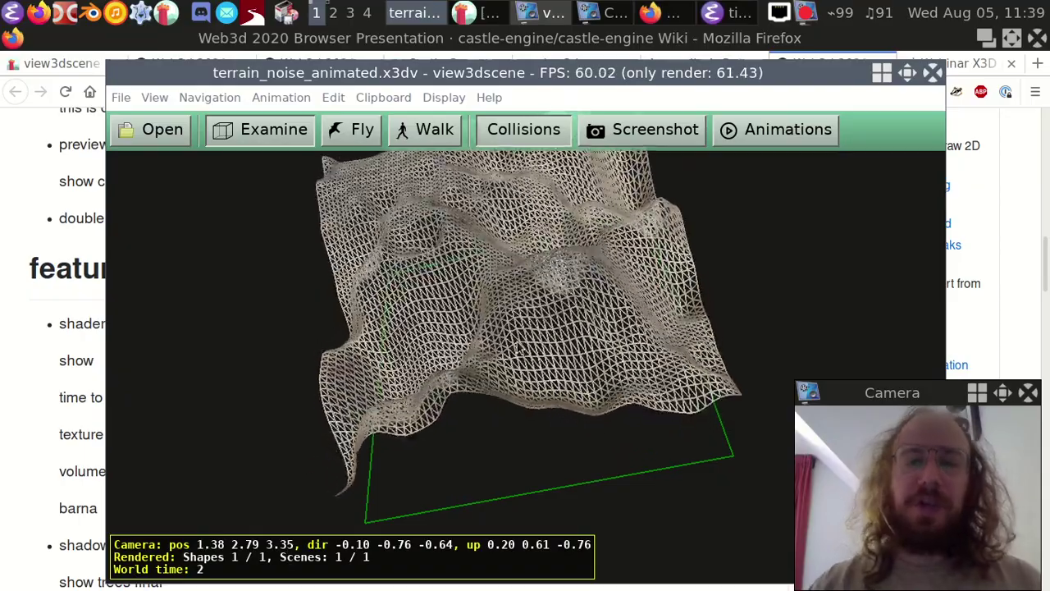
{"action": "left_click_drag", "start_coordinate": [516, 342], "coordinate": [465, 291]}
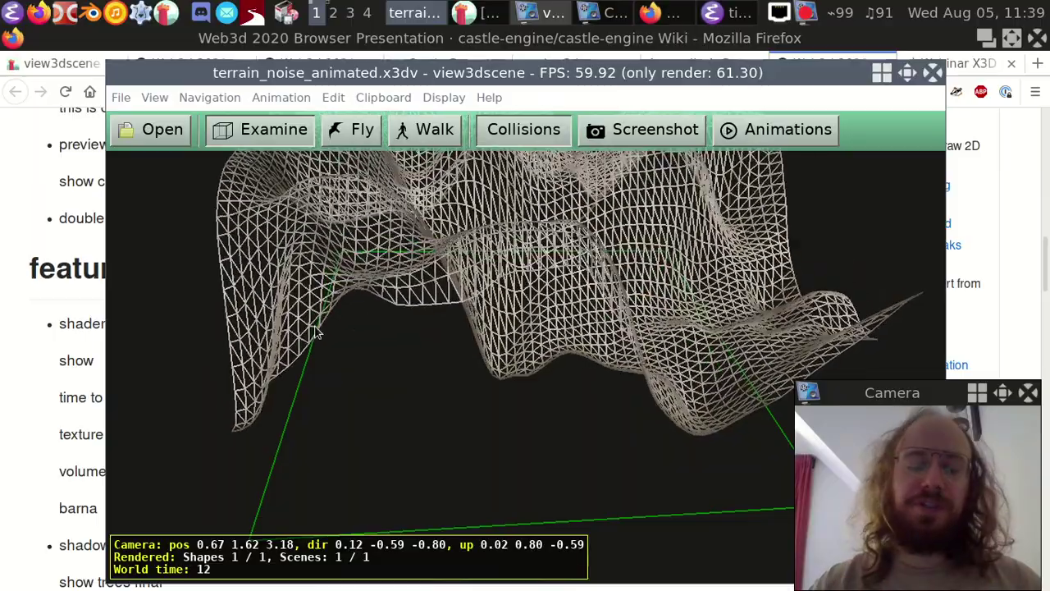
{"action": "left_click", "coordinate": [161, 100]}
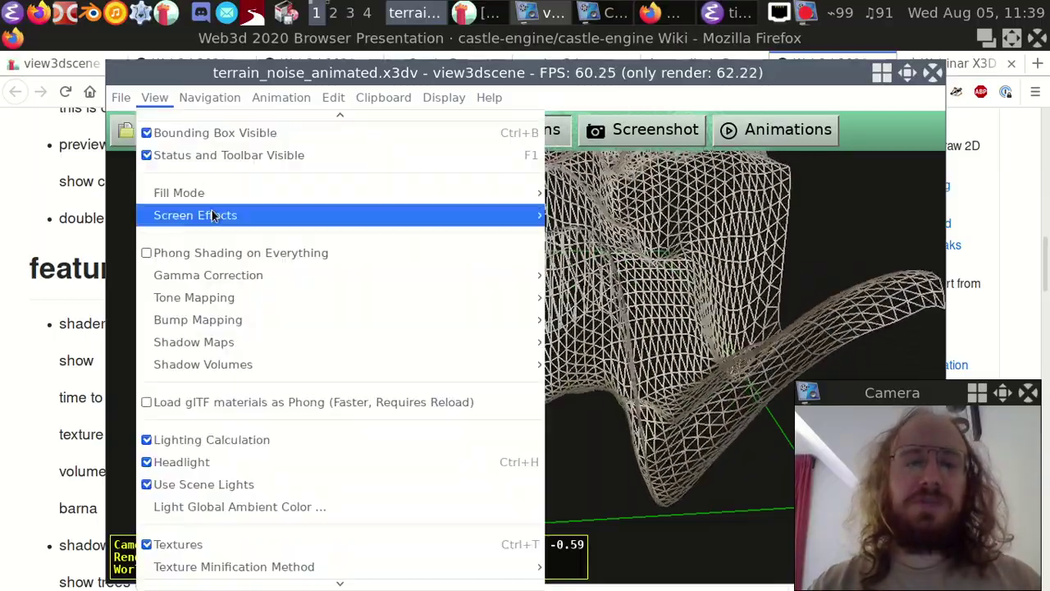
{"action": "mouse_move", "coordinate": [255, 196]}
{"action": "left_click", "coordinate": [577, 194]}
Step: Examine the textured surface of the moving terrain at close range from different angles
{"action": "left_click_drag", "start_coordinate": [598, 255], "coordinate": [586, 364]}
{"action": "scroll", "coordinate": [638, 333], "scroll_direction": "up", "scroll_amount": 3}
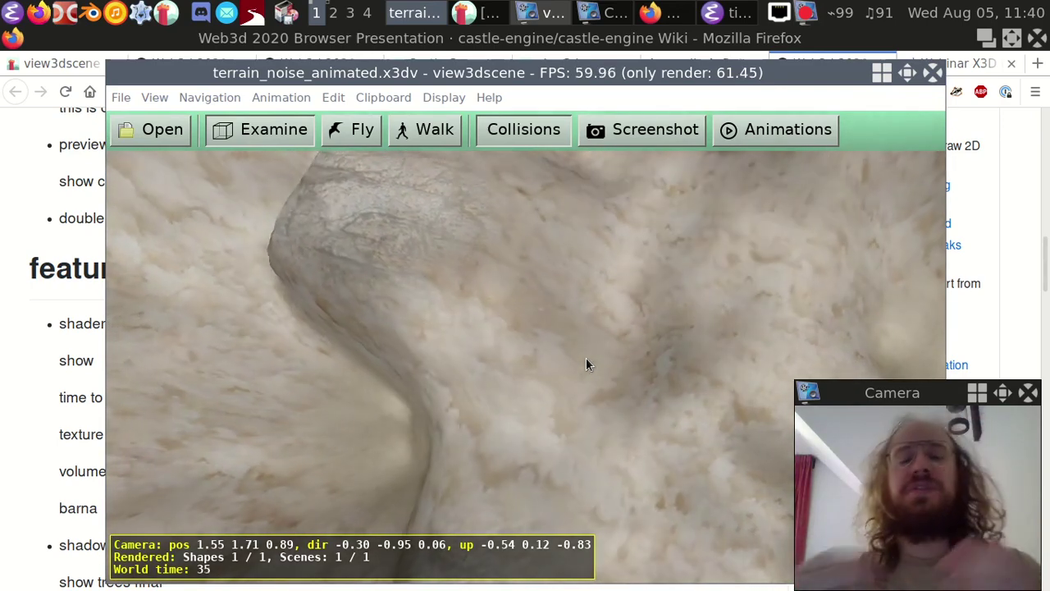
{"action": "left_click_drag", "start_coordinate": [424, 237], "coordinate": [541, 368]}
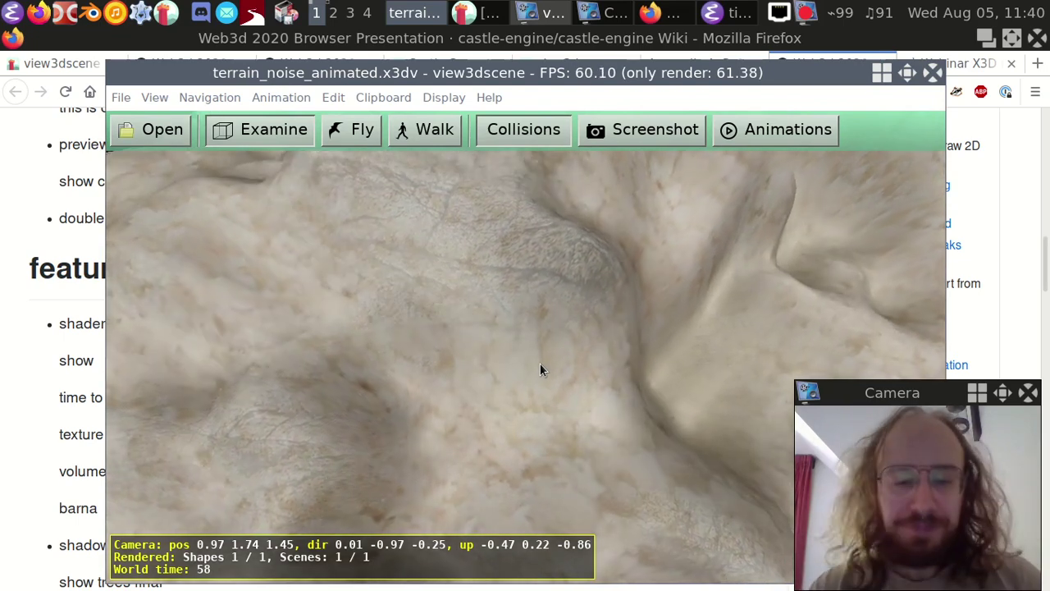
Step: Check the presentation notes for the next demo, and bring up the model-opening dialog in view3dscene again
{"action": "left_click", "coordinate": [19, 431]}
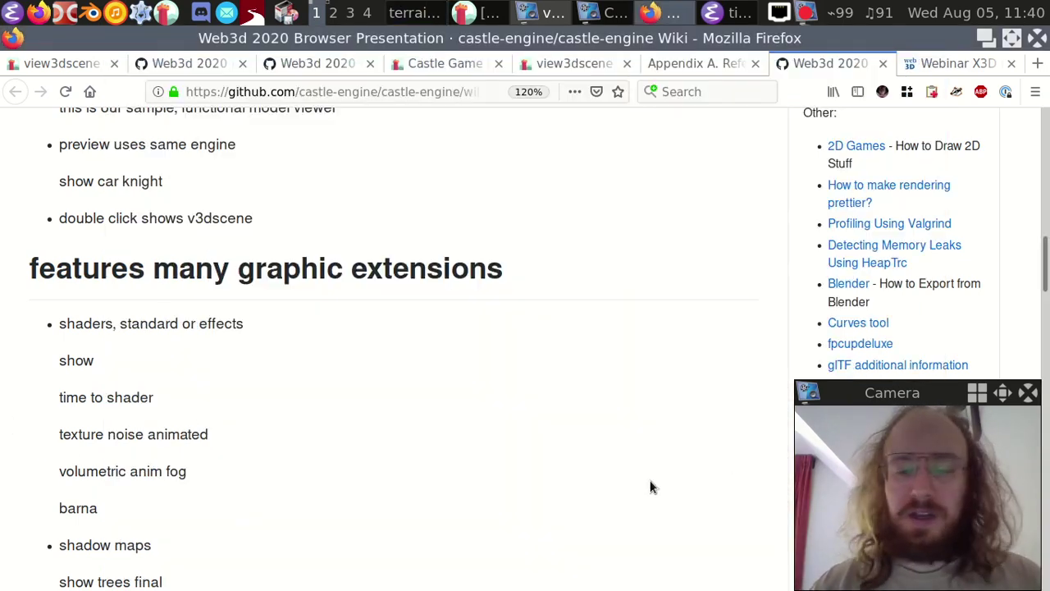
{"action": "key", "text": "alt+Tab"}
{"action": "key", "text": "ctrl+o"}
{"action": "left_click", "coordinate": [483, 367]}
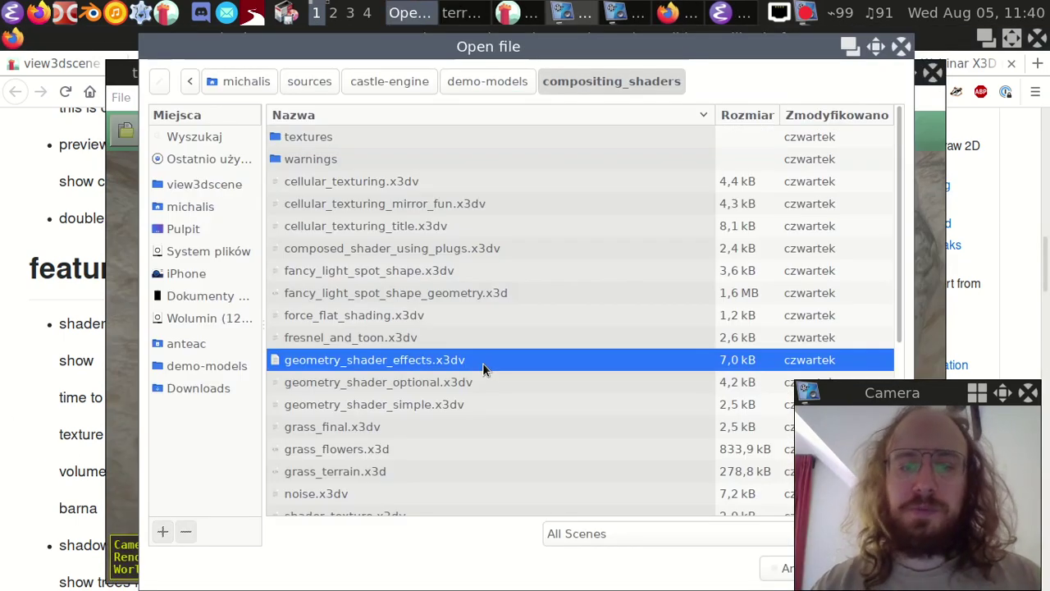
{"action": "key", "text": "BackSpace"}
{"action": "key", "text": "Down"}
{"action": "key", "text": "Down"}
{"action": "key", "text": "Down"}
{"action": "key", "text": "Down"}
{"action": "key", "text": "Down"}
{"action": "key", "text": "Down"}
{"action": "key", "text": "Down"}
{"action": "key", "text": "Down"}
{"action": "key", "text": "Down"}
{"action": "key", "text": "Down"}
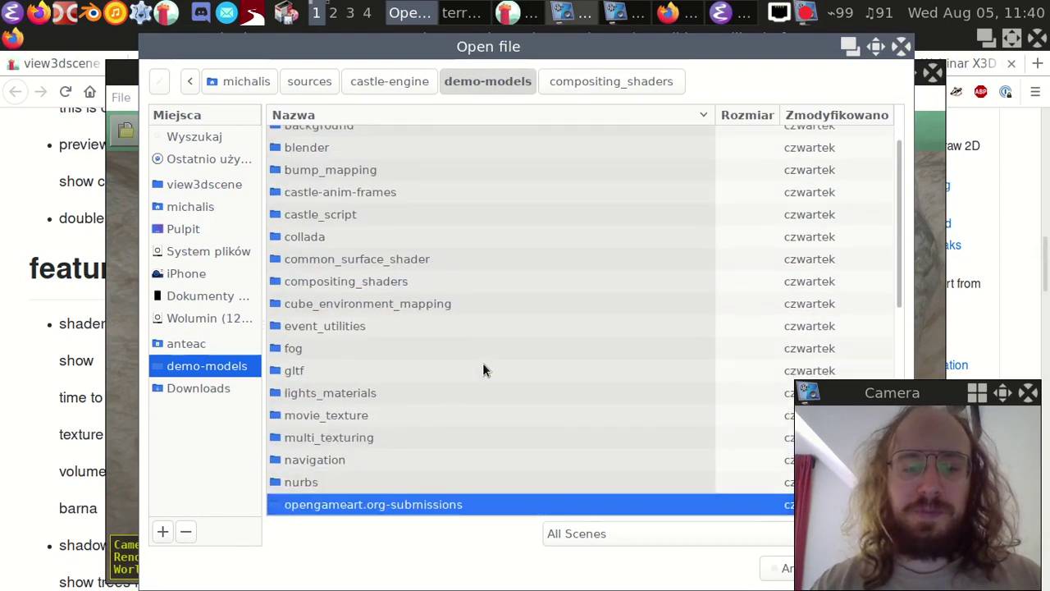
{"action": "type", "text": "comp"}
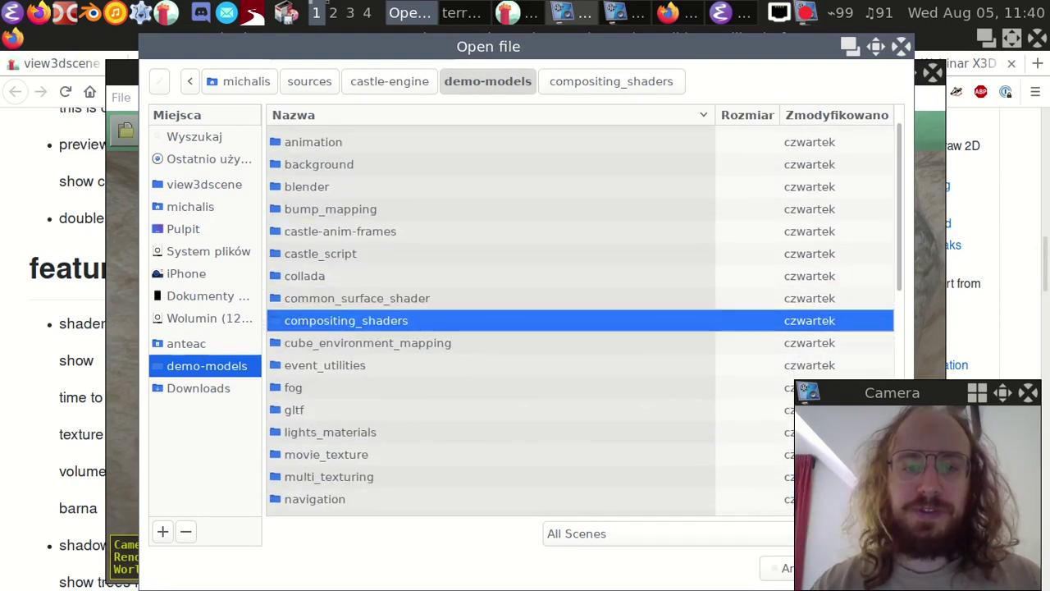
{"action": "key", "text": "Return"}
Step: Find and open volumetric_animated_fog.x3dv in the compositing_shaders folder
{"action": "left_click", "coordinate": [483, 363]}
{"action": "type", "text": "vol"}
{"action": "double_click", "coordinate": [482, 362]}
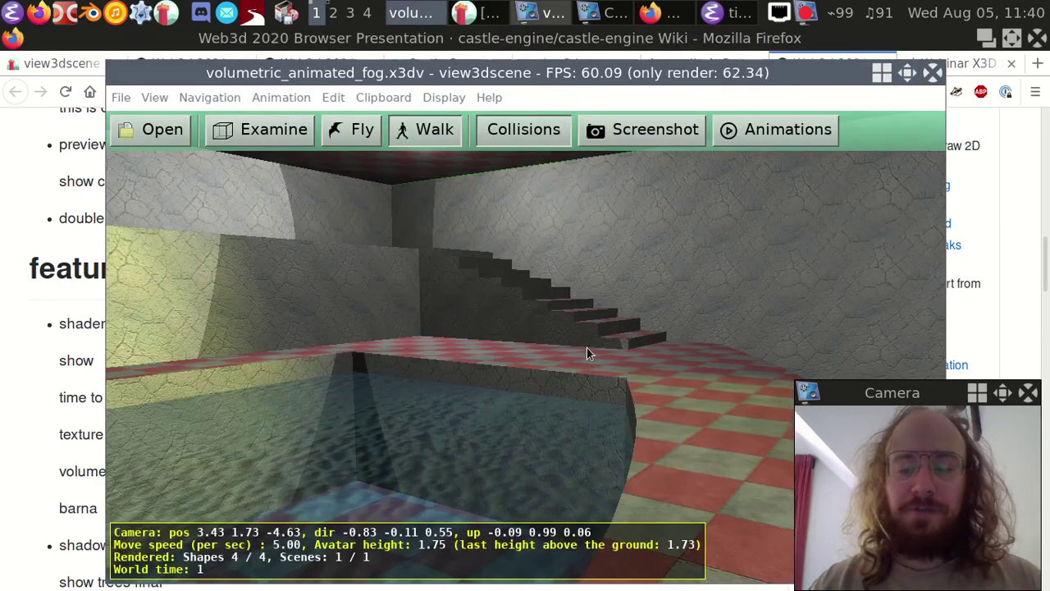
Step: Walk around the pool in the fog scene, past the stairs and over the edge of the checkered floor
{"action": "key", "text": "Right"}
{"action": "key", "text": "Up"}
{"action": "key", "text": "Left"}
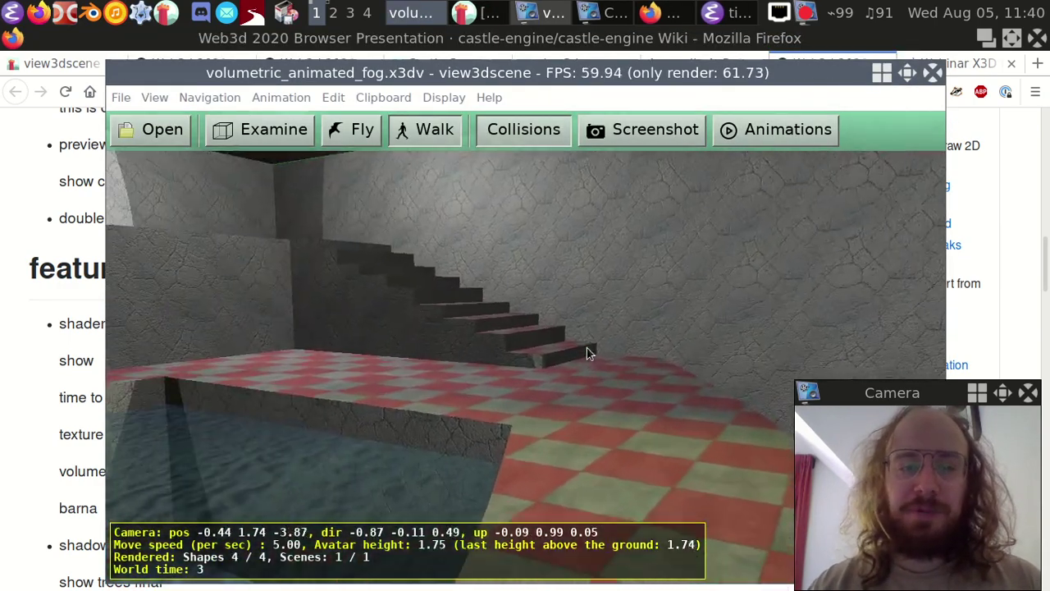
{"action": "key", "text": "Up"}
{"action": "key", "text": "Left"}
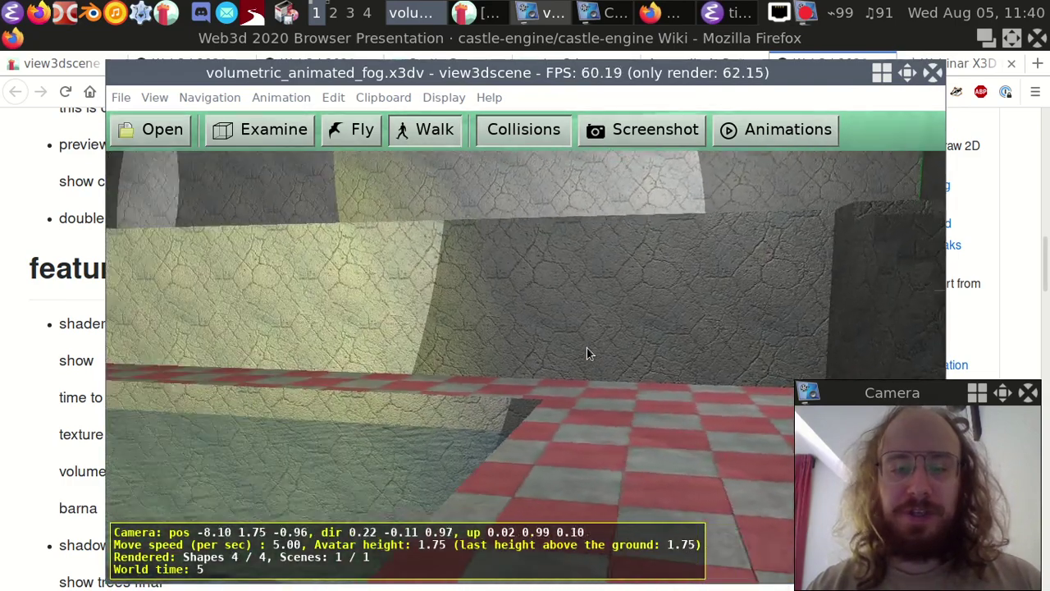
{"action": "key", "text": "Up"}
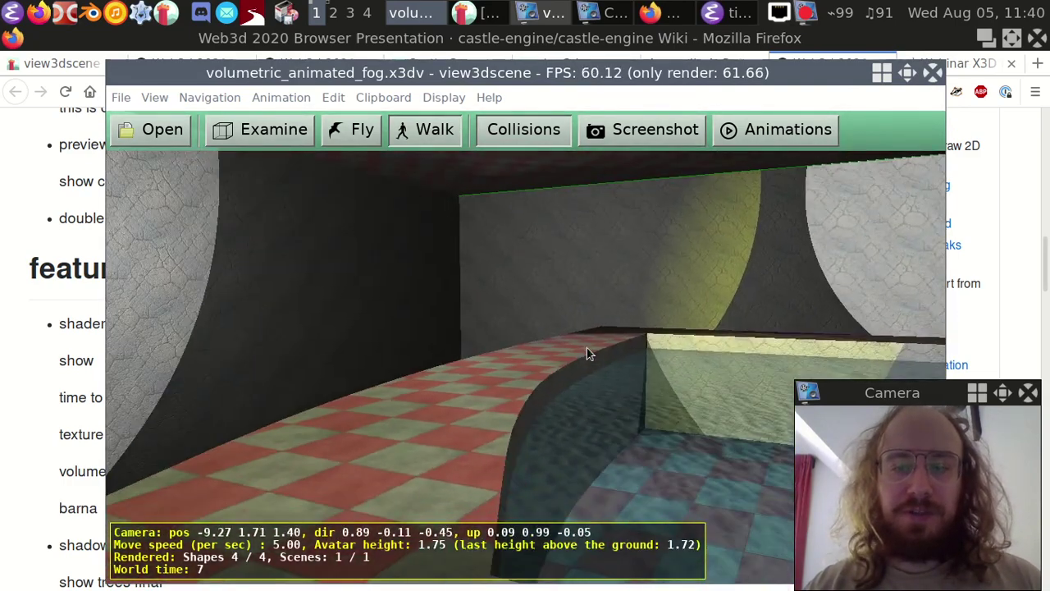
{"action": "key", "text": "Up"}
{"action": "key", "text": "Right"}
{"action": "key", "text": "Left"}
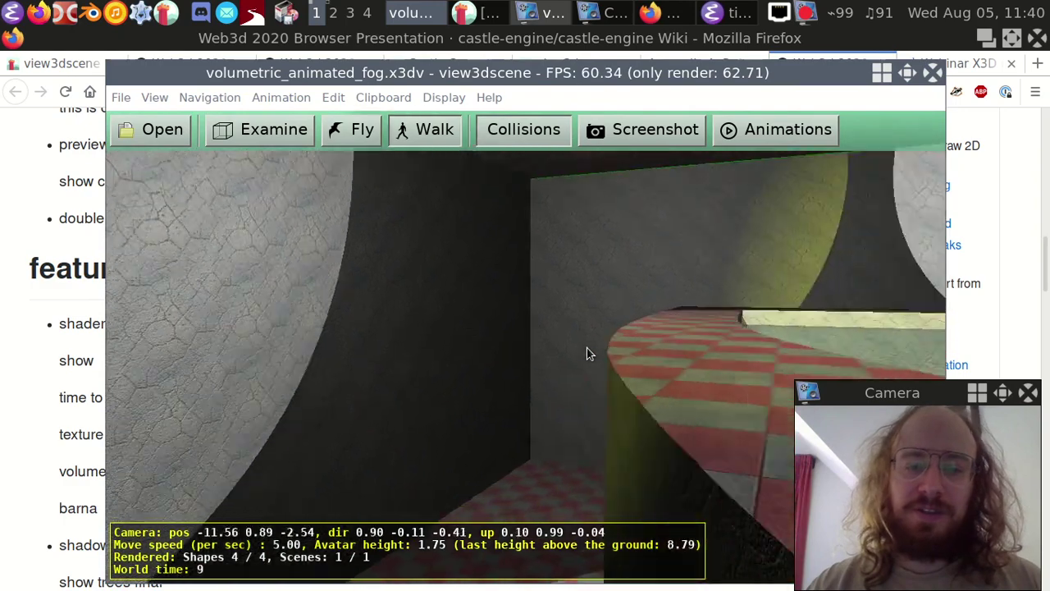
{"action": "key", "text": "Up"}
{"action": "key", "text": "Left"}
Step: Switch to Fly navigation and fly back up past the pool to the yellow-lit stone wall
{"action": "key", "text": "Insert"}
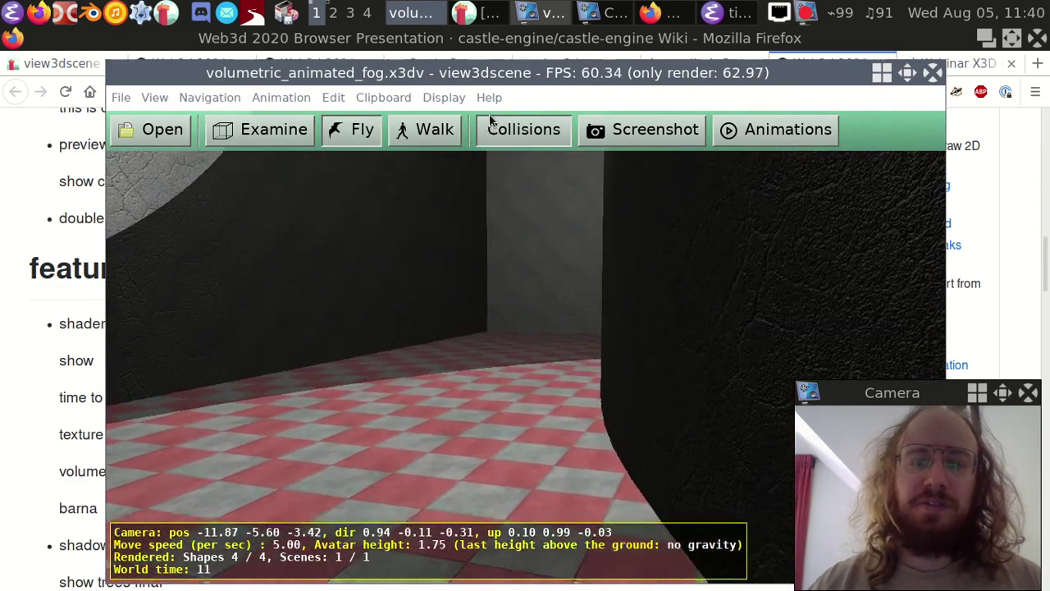
{"action": "key", "text": "period"}
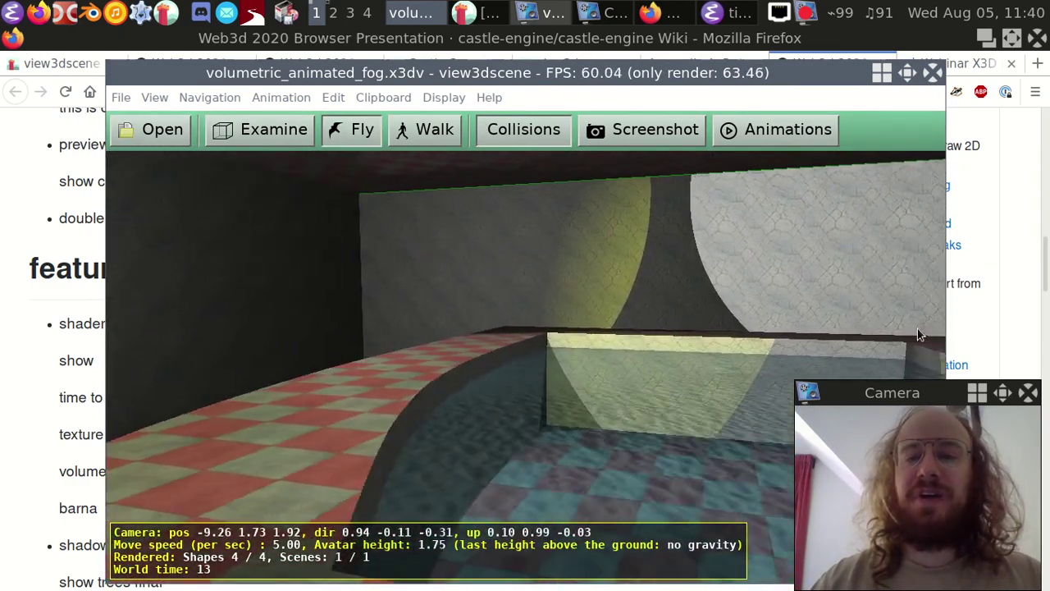
{"action": "key", "text": "Right"}
{"action": "key", "text": "Left"}
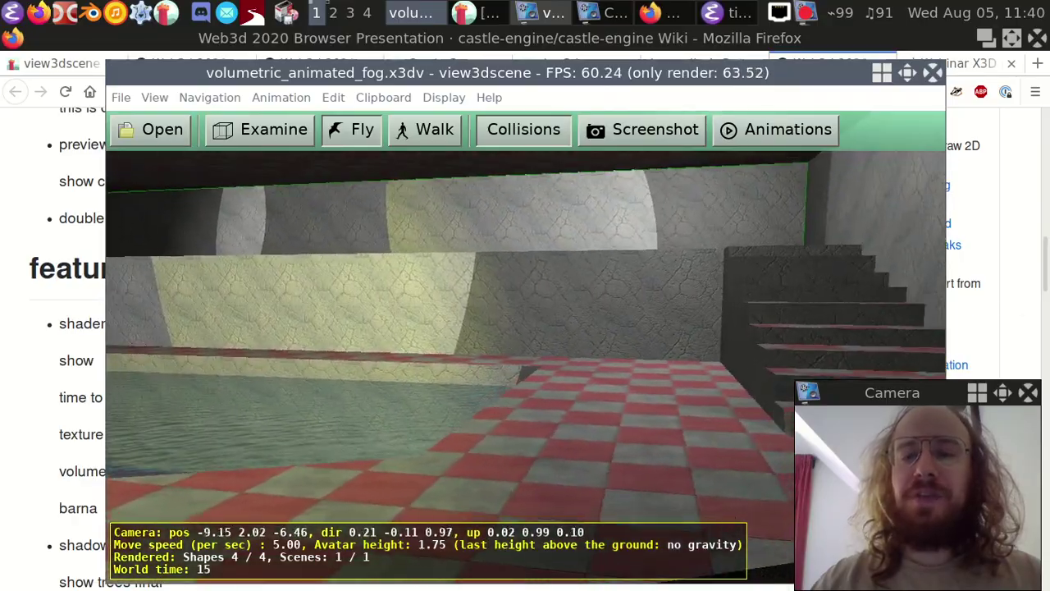
{"action": "key", "text": "Up"}
{"action": "key", "text": "Up"}
{"action": "key", "text": "Left"}
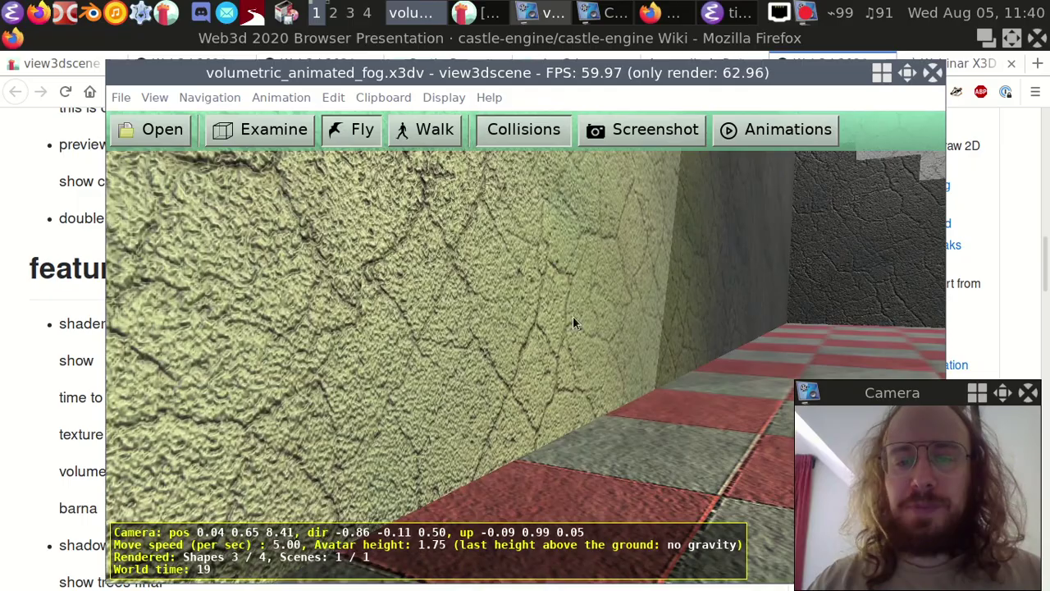
{"action": "key", "text": "Up"}
{"action": "key", "text": "Left"}
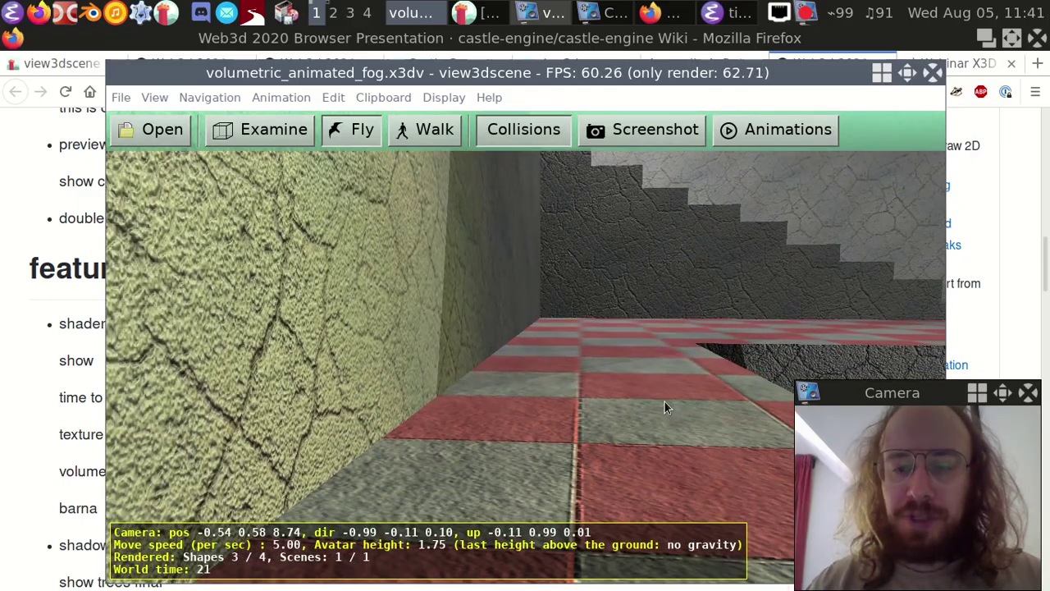
Step: Look down at the bump-mapped checkered floor tiles up close and fly over them around the pool
{"action": "key", "text": "Page_Down"}
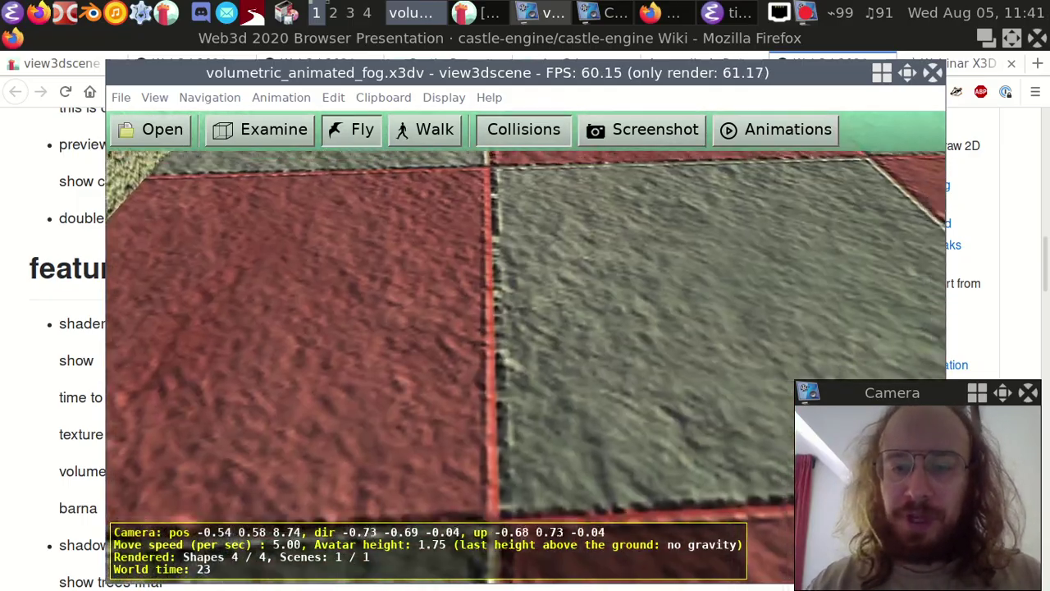
{"action": "key", "text": "Page_Up"}
{"action": "key", "text": "Up"}
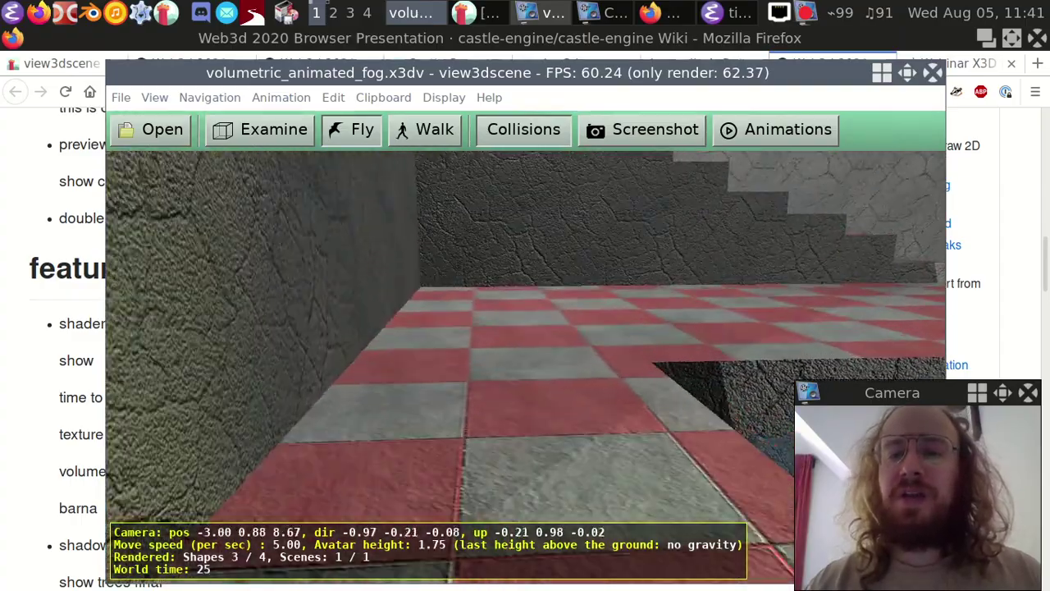
{"action": "key", "text": "Up"}
{"action": "key", "text": "Left"}
{"action": "key", "text": "Page_Down"}
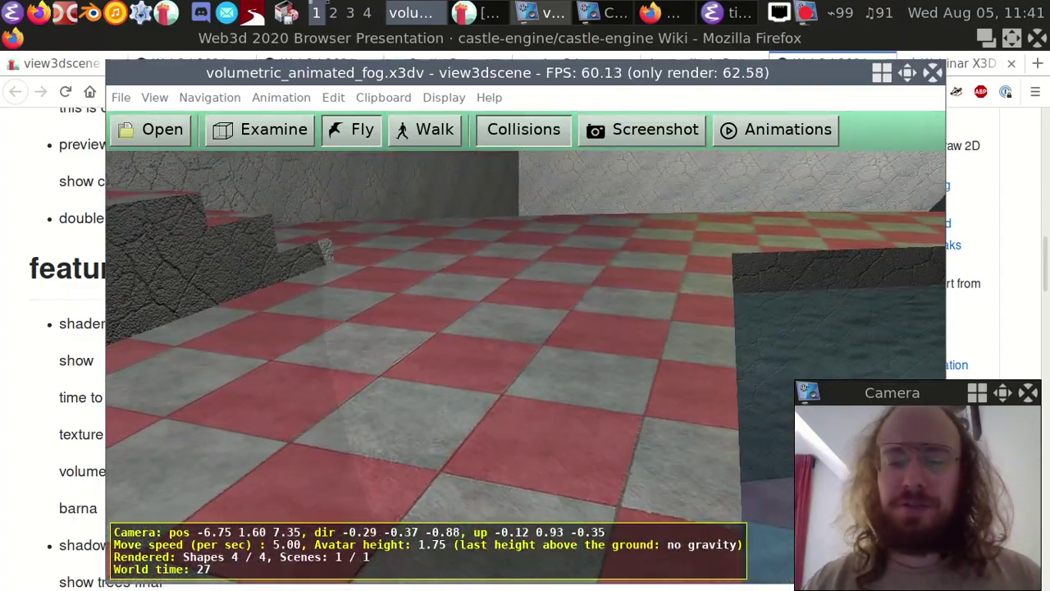
{"action": "key", "text": "Up"}
{"action": "key", "text": "Page_Up"}
{"action": "key", "text": "Right"}
{"action": "key", "text": "Page_Down"}
{"action": "key", "text": "Up"}
{"action": "key", "text": "Right"}
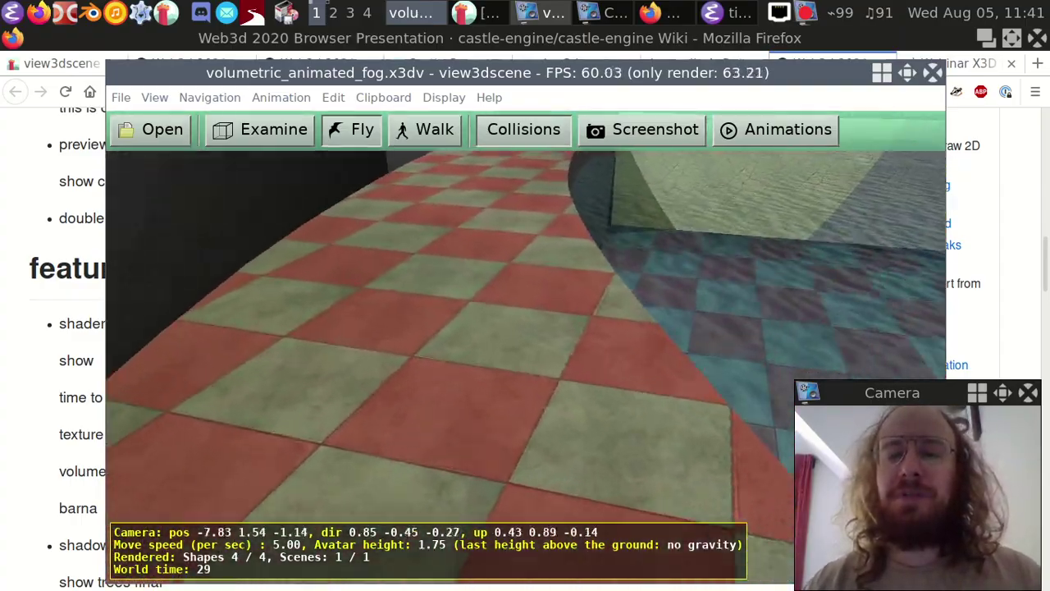
Step: Fly across the pool and past the stairs, and look from the checkered ceiling down to the pool edge
{"action": "key", "text": "w"}
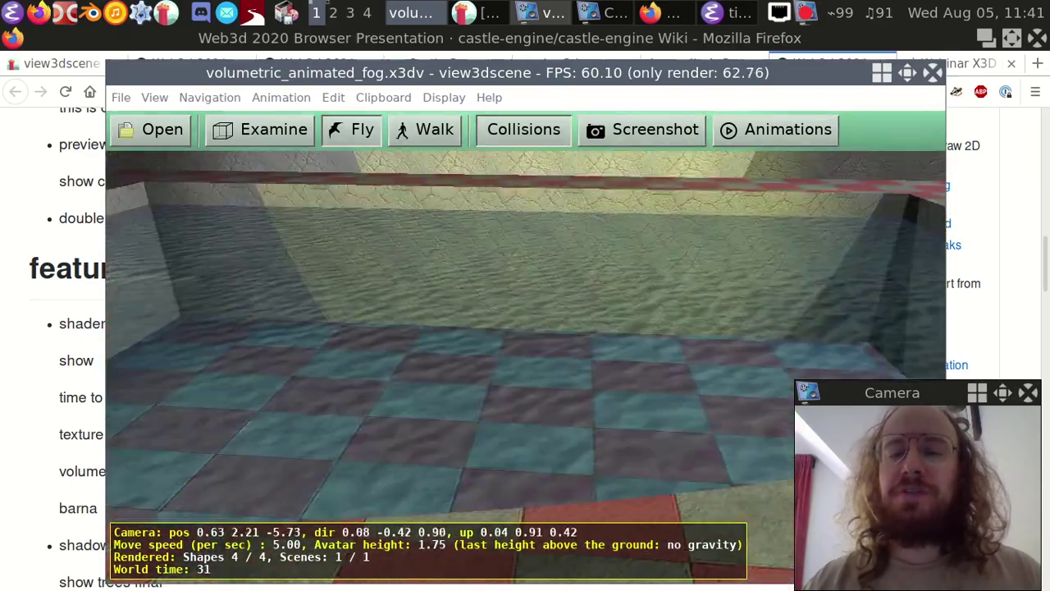
{"action": "key", "text": "w"}
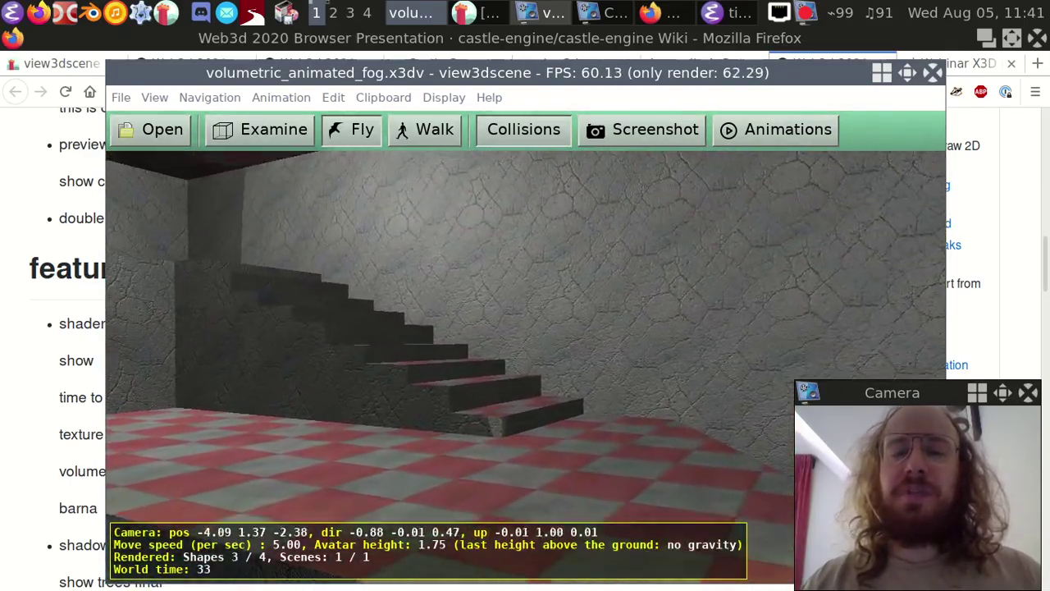
{"action": "key", "text": "Right"}
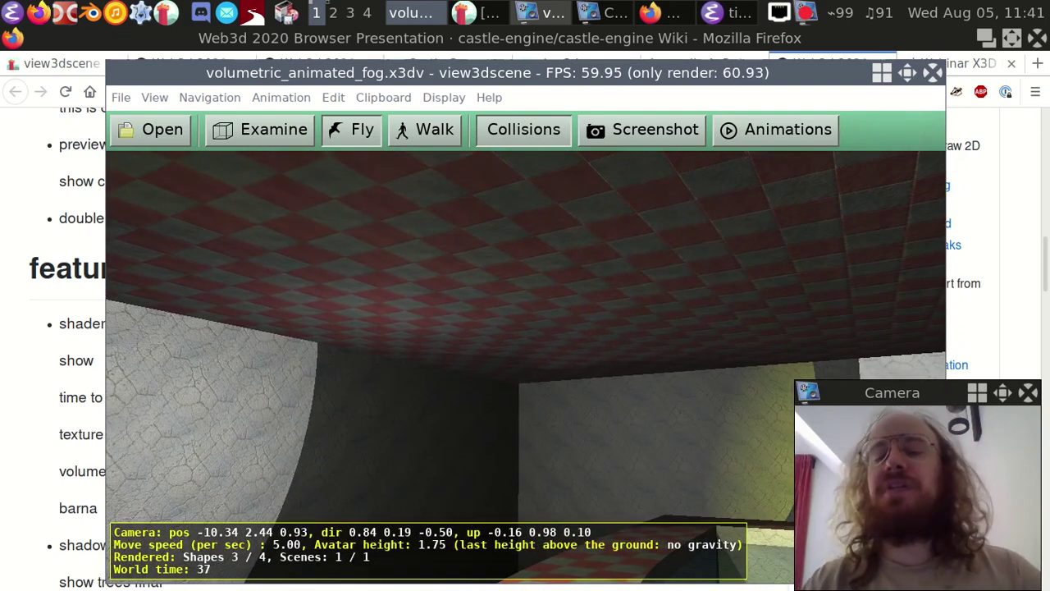
{"action": "key", "text": "Page_Down"}
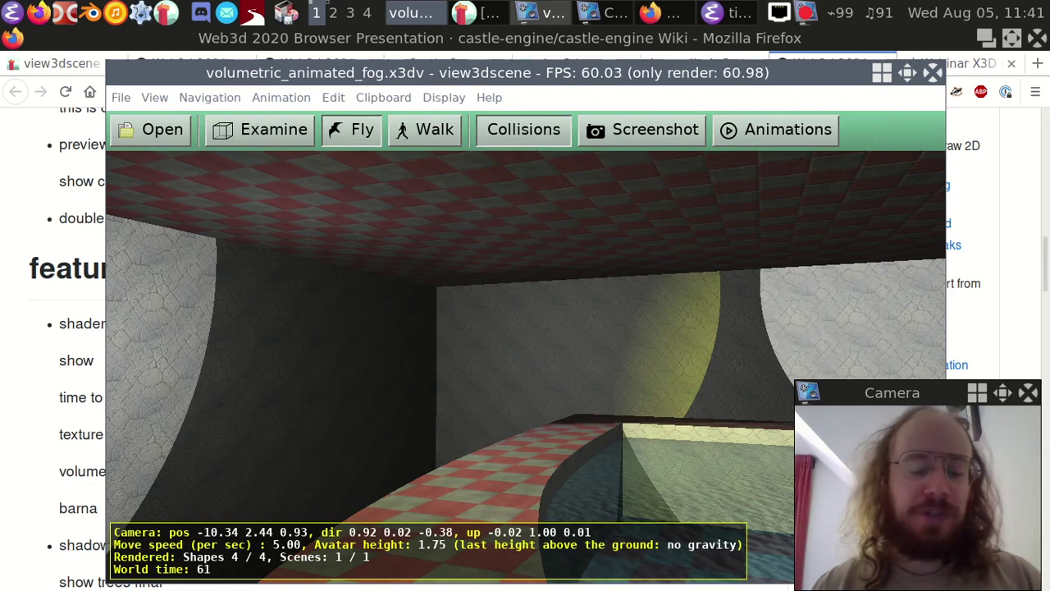
{"action": "key", "text": "Page_Down"}
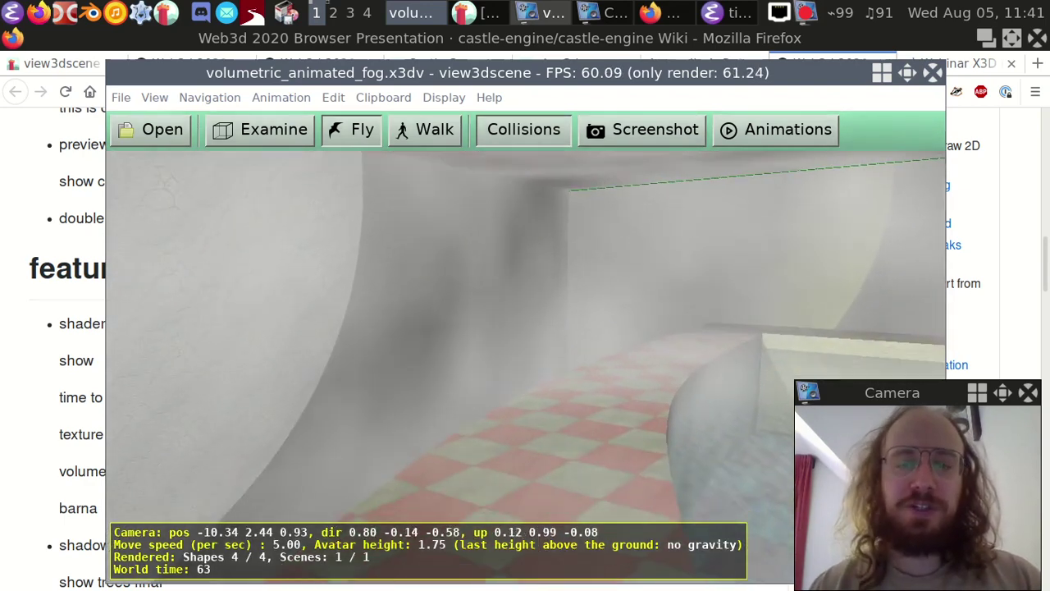
Step: Fly through the dense fog around the pool corner and turn toward the stairs and the water
{"action": "key", "text": "Up"}
{"action": "key", "text": "Right"}
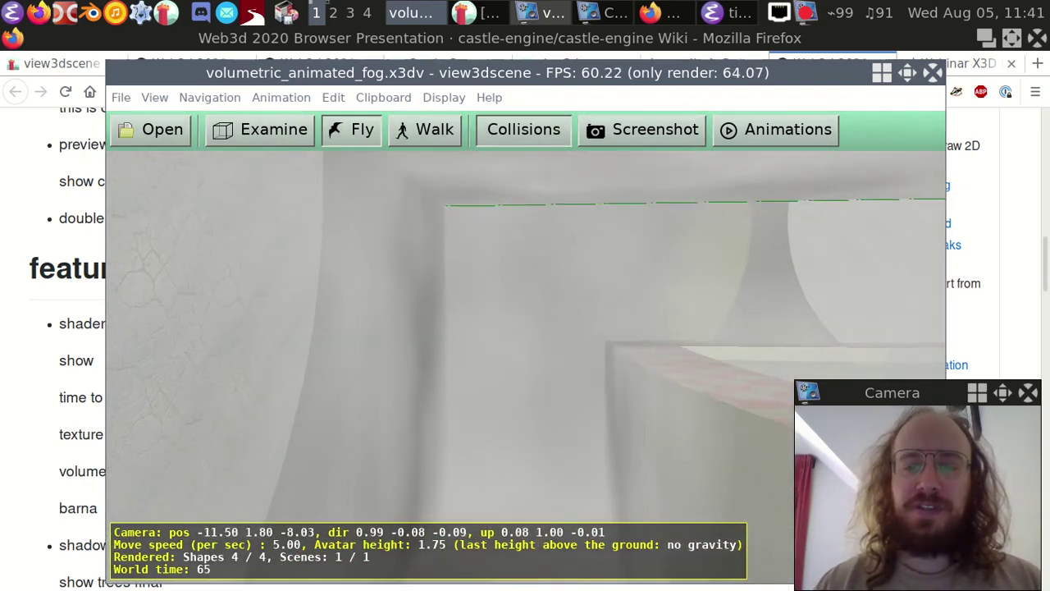
{"action": "key", "text": "Down"}
{"action": "key", "text": "Insert"}
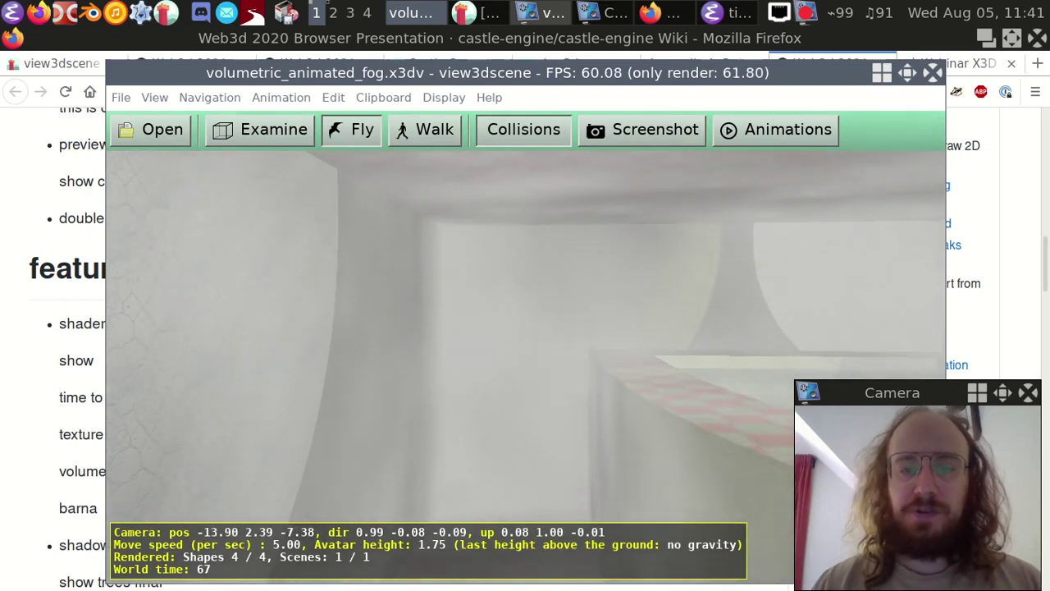
{"action": "key", "text": "Page_Down"}
{"action": "key", "text": "Right"}
{"action": "key", "text": "Page_Up"}
{"action": "key", "text": "Up"}
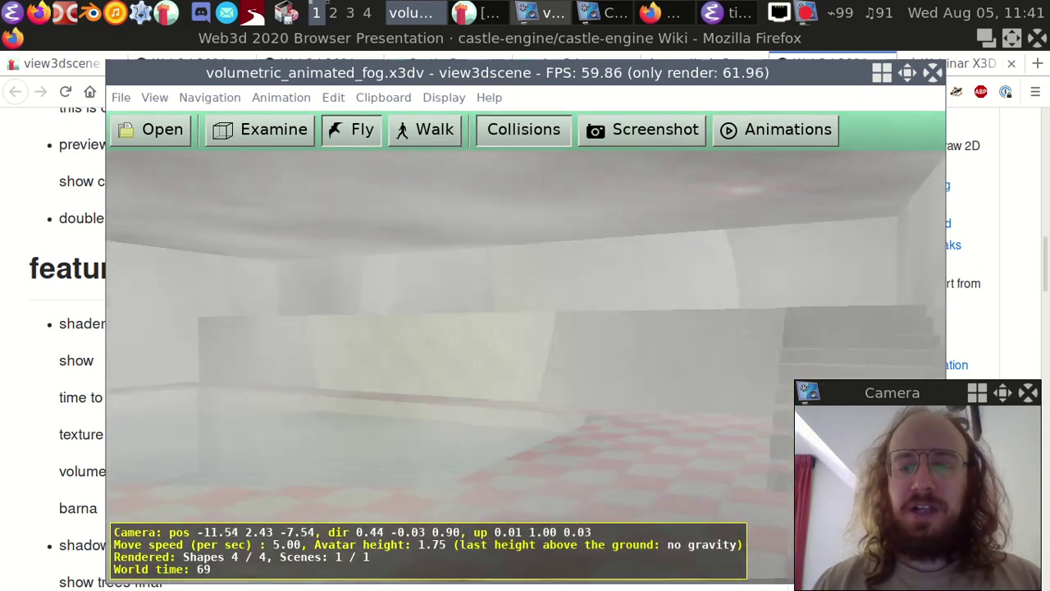
{"action": "key", "text": "comma"}
{"action": "key", "text": "Right"}
{"action": "key", "text": "Left"}
{"action": "key", "text": "Page_Down"}
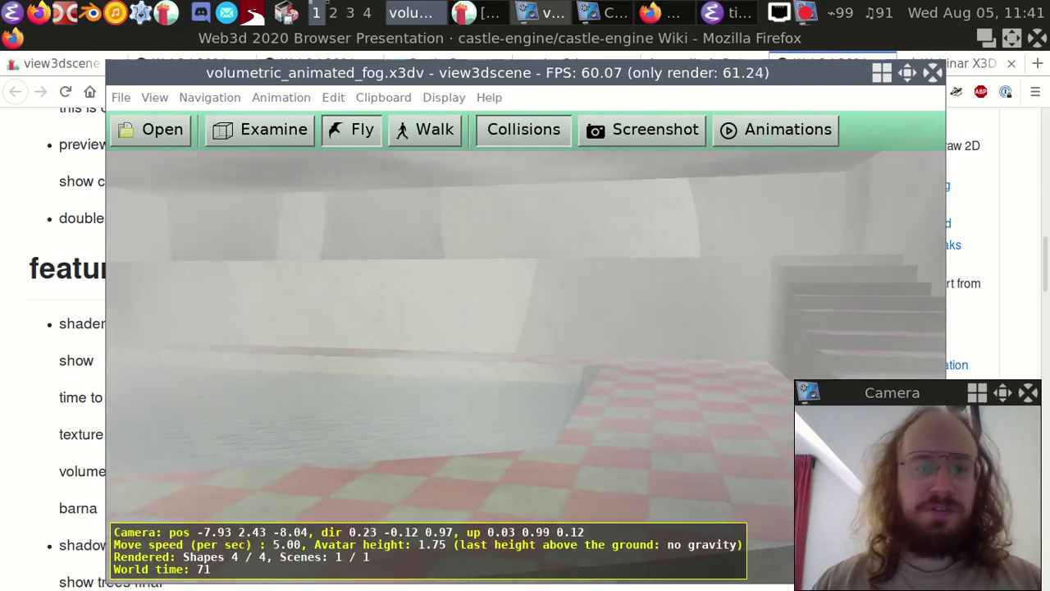
Step: Enable the Gamma 1 / 1.5 (Darken) and Gamma 1 / 2.2 (Darken More) screen effects on the fog scene
{"action": "left_click", "coordinate": [155, 96]}
{"action": "mouse_move", "coordinate": [237, 216]}
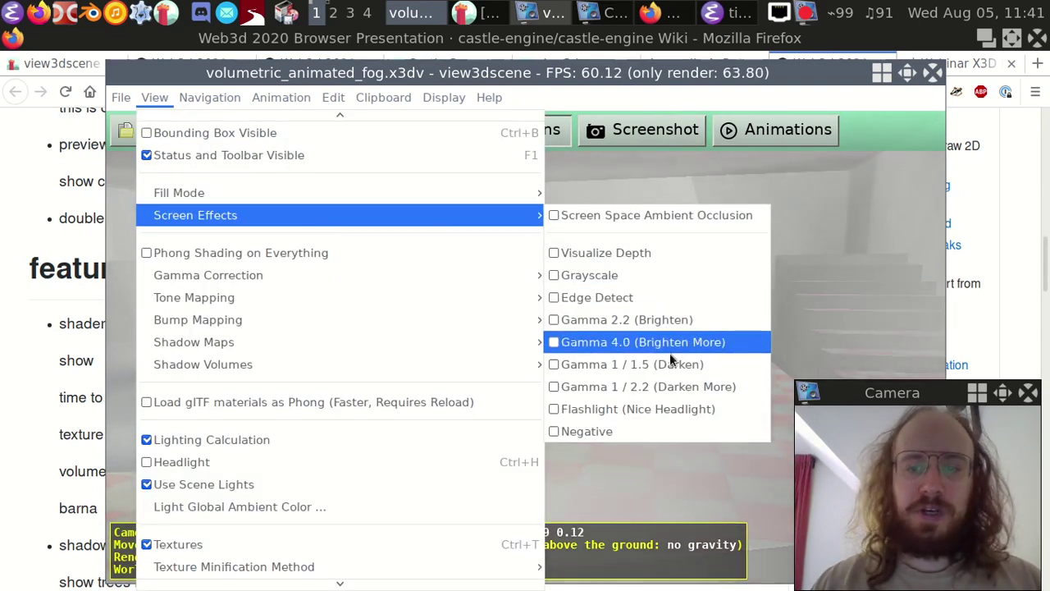
{"action": "left_click", "coordinate": [702, 367]}
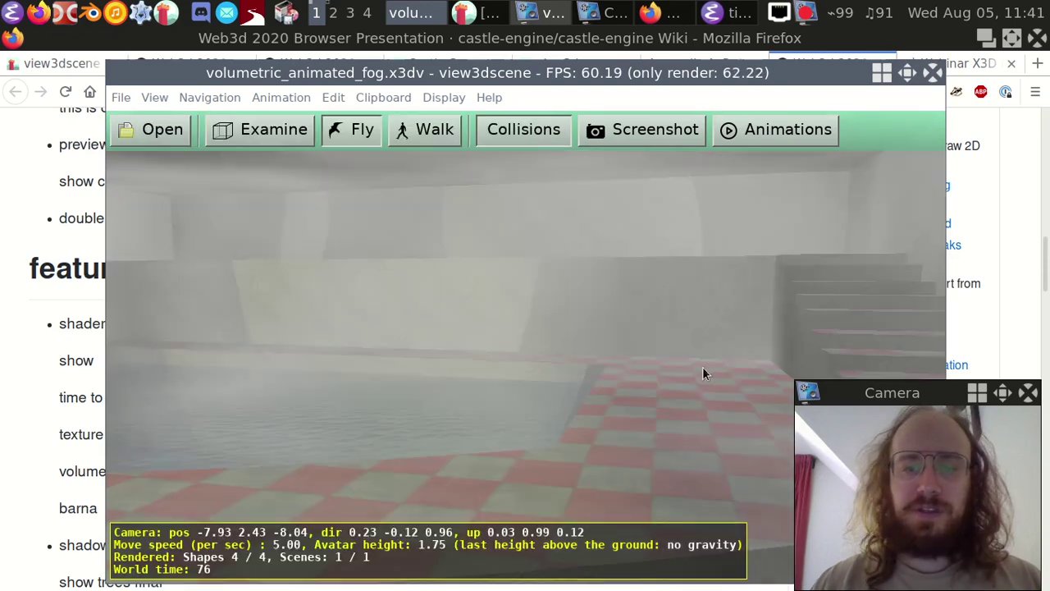
{"action": "left_click", "coordinate": [152, 98]}
{"action": "mouse_move", "coordinate": [293, 217]}
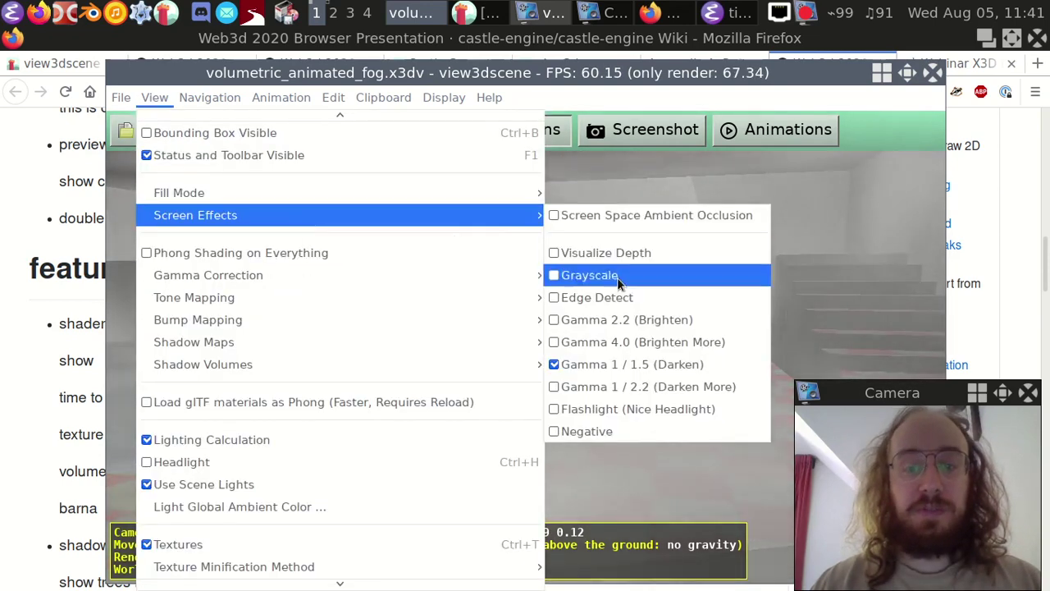
{"action": "left_click", "coordinate": [654, 389]}
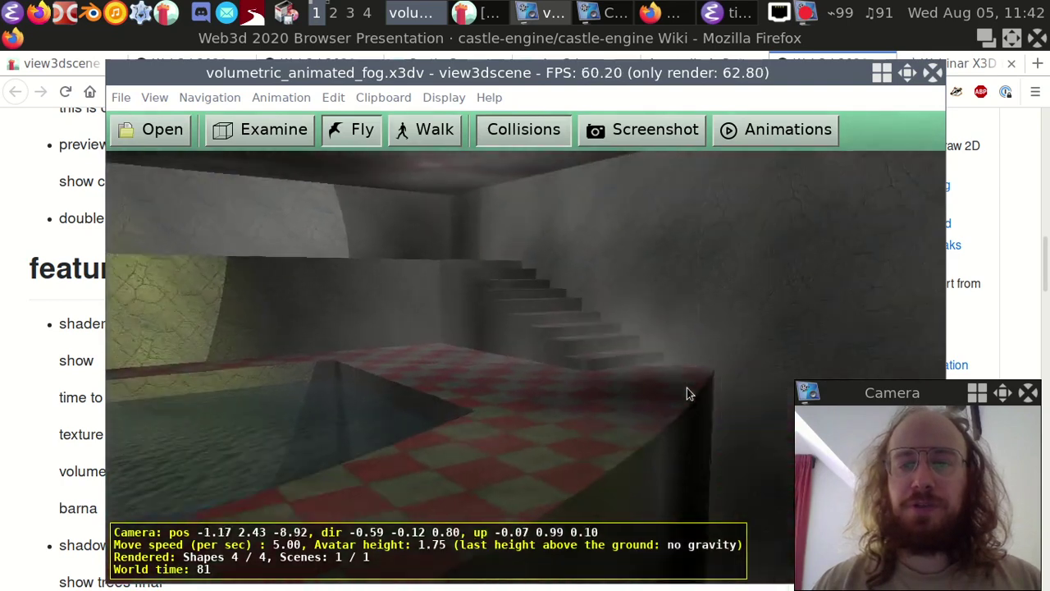
Step: Fly through the darkened fog to the far side of the pool and along the wall beside the checkered walkway
{"action": "key", "text": "Up"}
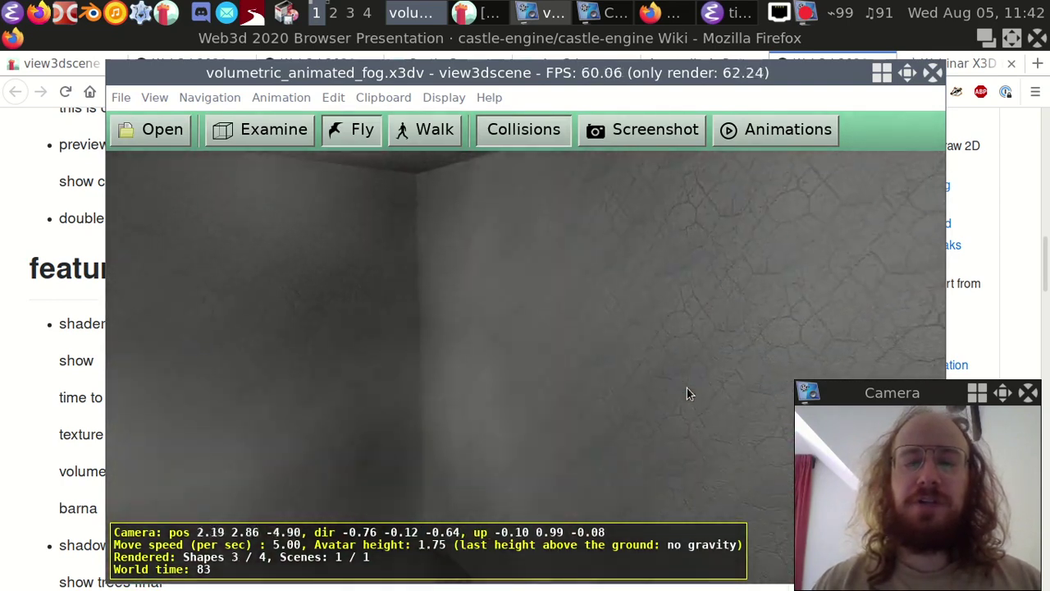
{"action": "key", "text": "Down"}
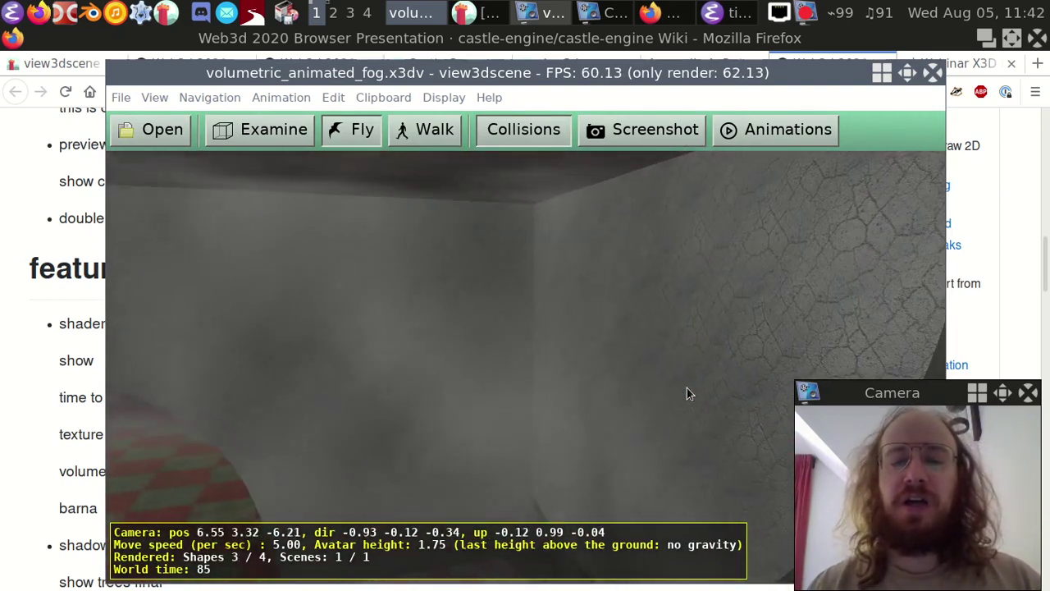
{"action": "key", "text": "Down"}
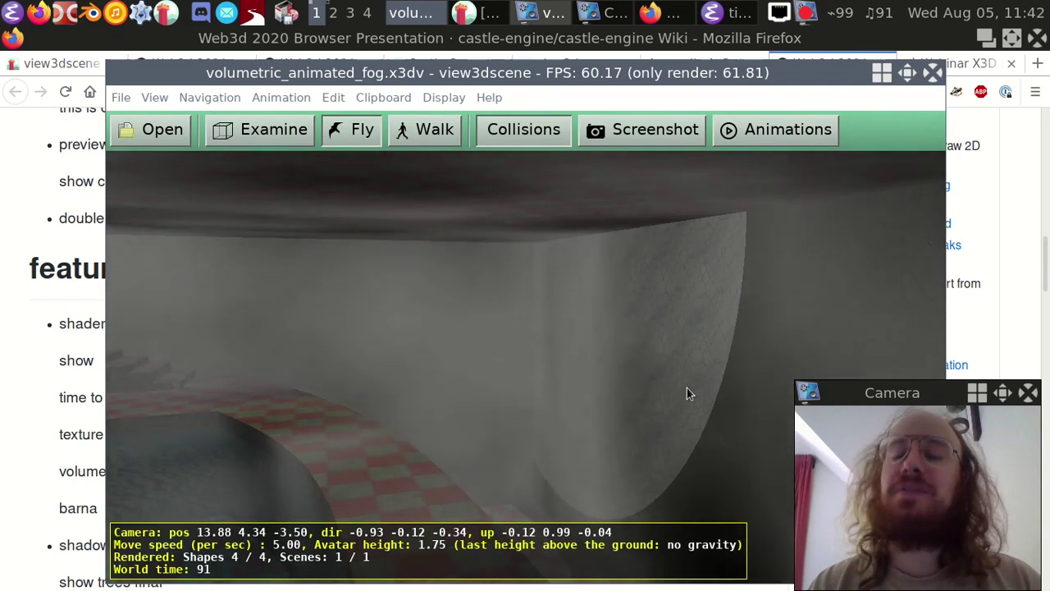
{"action": "key", "text": "Left"}
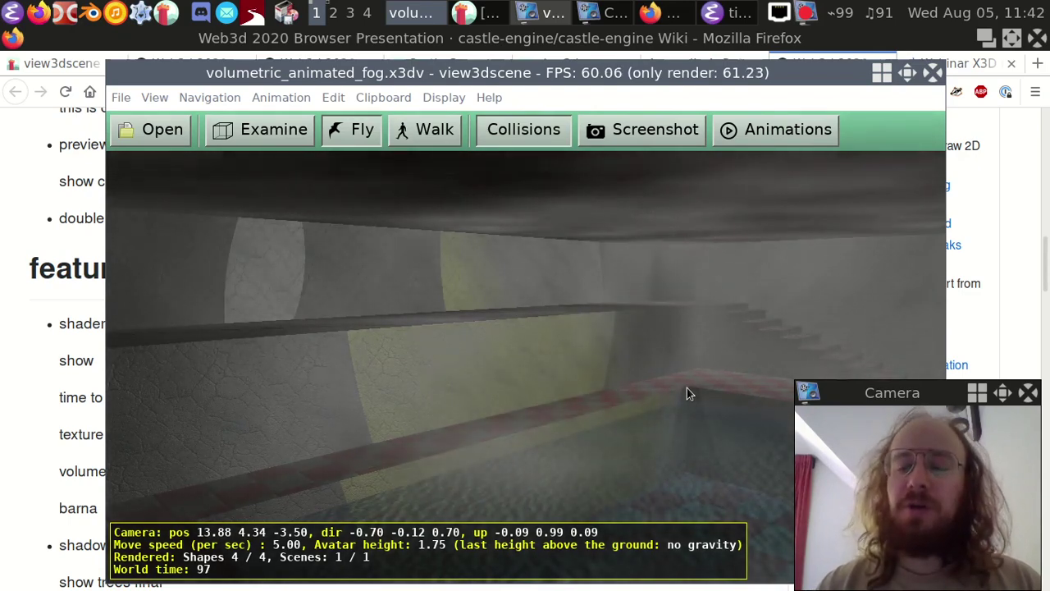
{"action": "key", "text": "Up"}
{"action": "key", "text": "Left"}
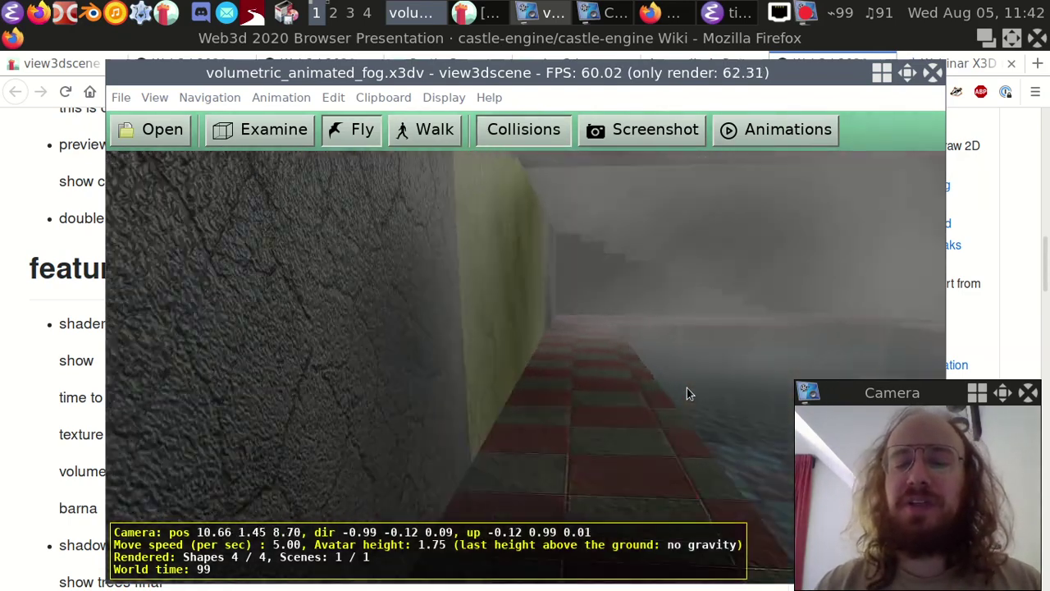
{"action": "key", "text": "Up"}
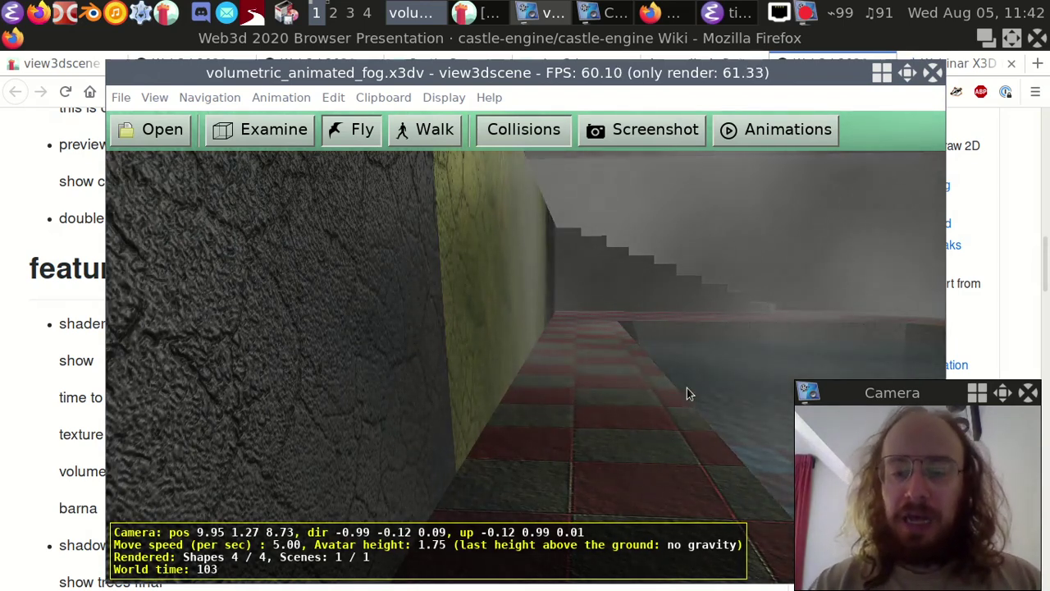
Step: Find and open the German Pavilion model Barna29.x3dv in the demo-models subfolder starting with "wa"
{"action": "key", "text": "ctrl+o"}
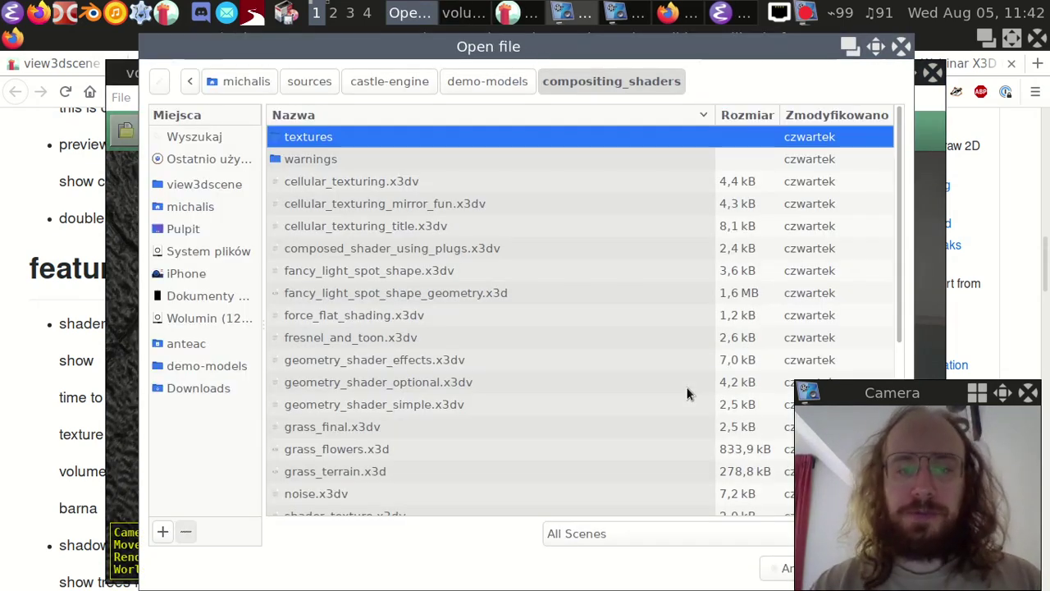
{"action": "key", "text": "BackSpace"}
{"action": "key", "text": "Down"}
{"action": "type", "text": "wa"}
{"action": "key", "text": "Return"}
{"action": "key", "text": "Down"}
{"action": "key", "text": "Down"}
{"action": "key", "text": "Down"}
{"action": "key", "text": "Up"}
{"action": "key", "text": "Up"}
{"action": "key", "text": "Return"}
{"action": "key", "text": "Escape"}
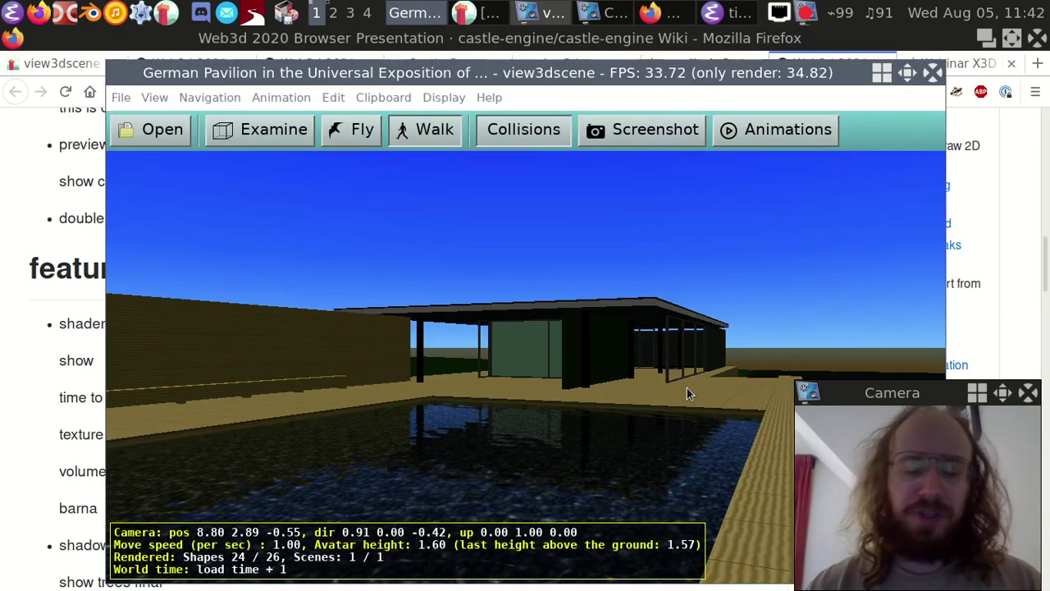
Step: Turn off the Gamma 1 / 1.5 (Darken) and Gamma 1 / 2.2 (Darken More) screen effects
{"action": "left_click", "coordinate": [154, 97]}
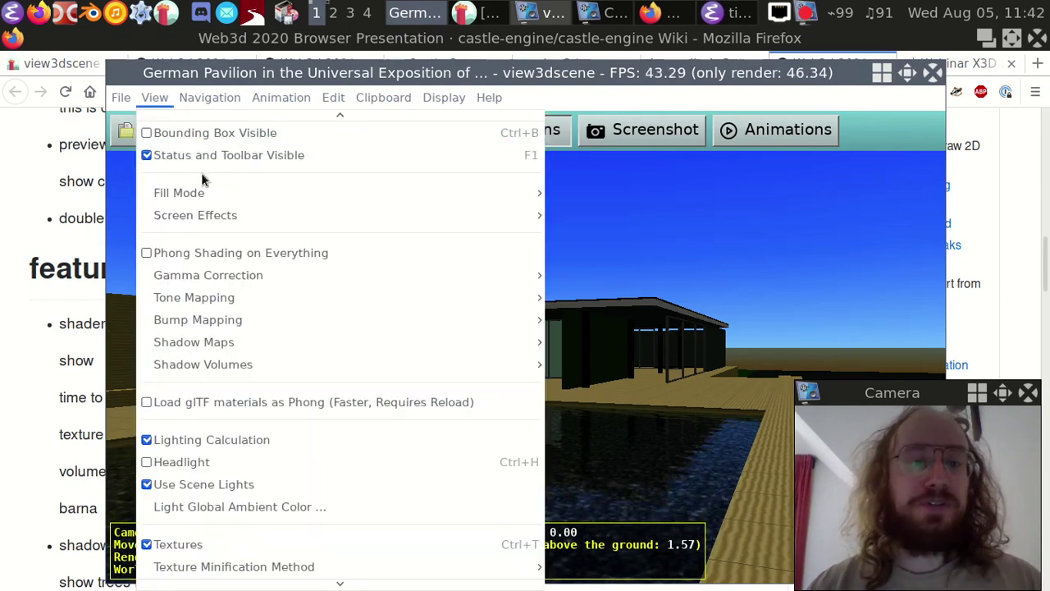
{"action": "mouse_move", "coordinate": [203, 215]}
{"action": "left_click", "coordinate": [622, 342]}
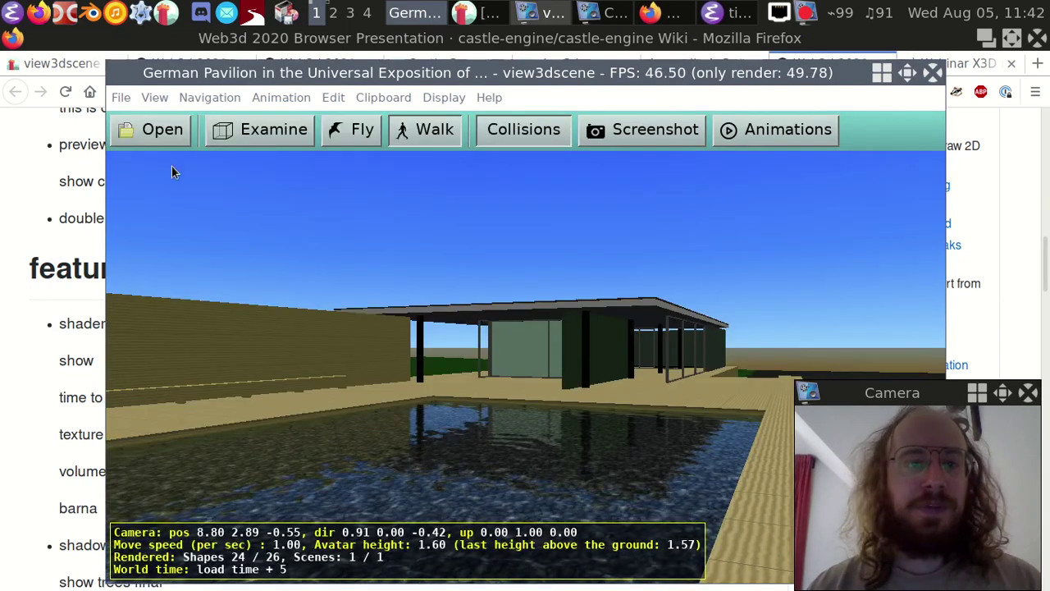
{"action": "left_click", "coordinate": [155, 98]}
{"action": "mouse_move", "coordinate": [305, 215]}
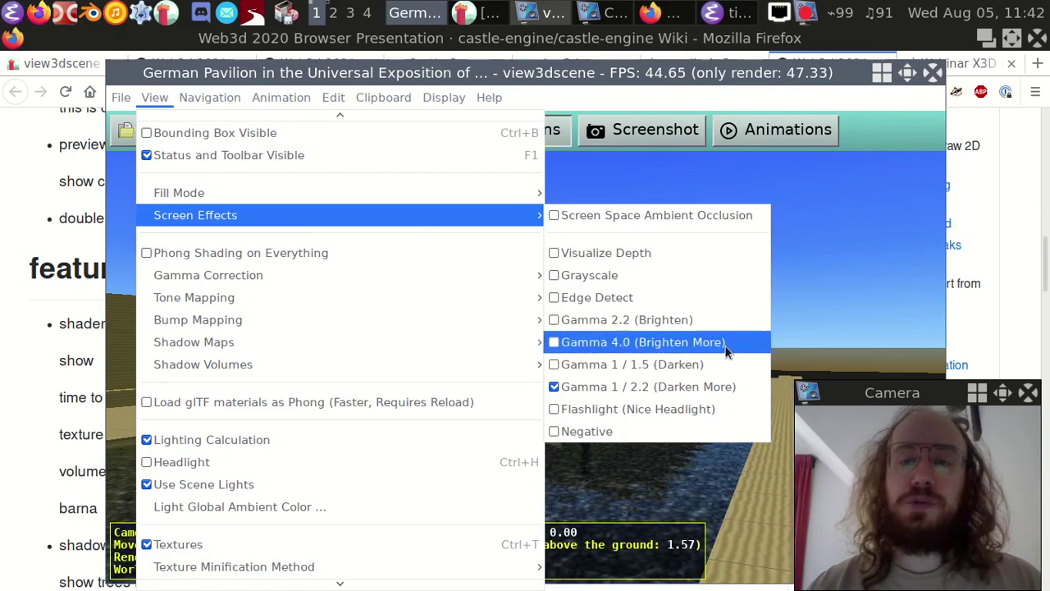
{"action": "left_click", "coordinate": [710, 390]}
Step: Walk down into the pool toward the pavilion to view the water reflections up close
{"action": "key", "text": "Up"}
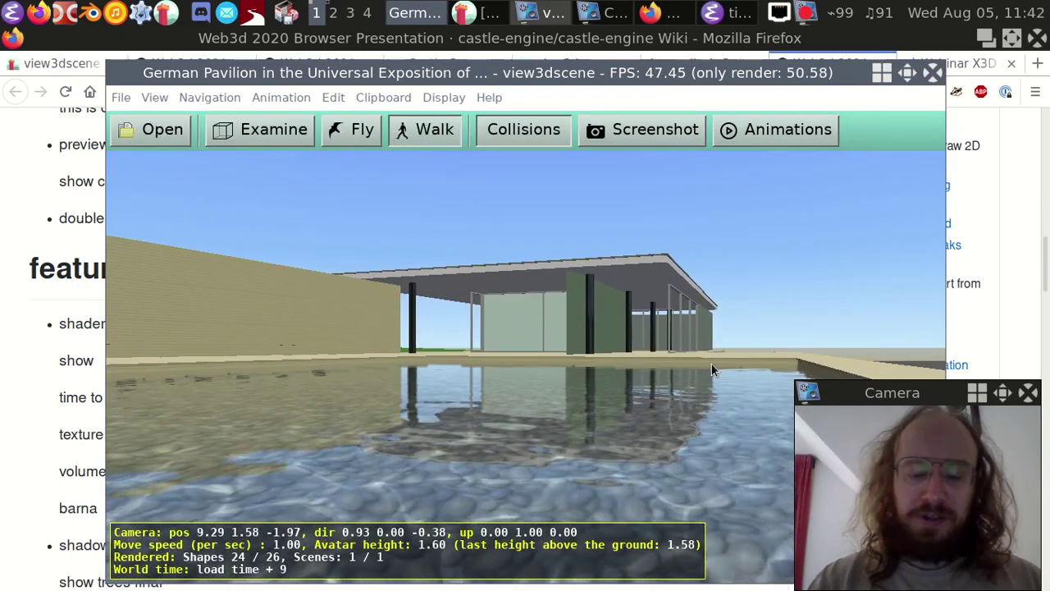
{"action": "key", "text": "Up"}
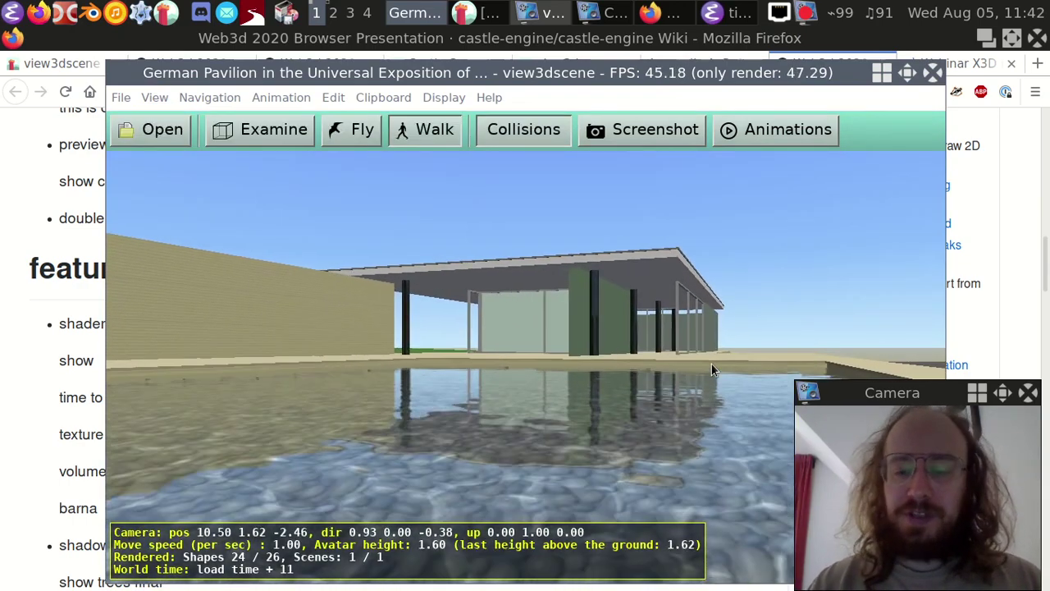
{"action": "key", "text": "Up"}
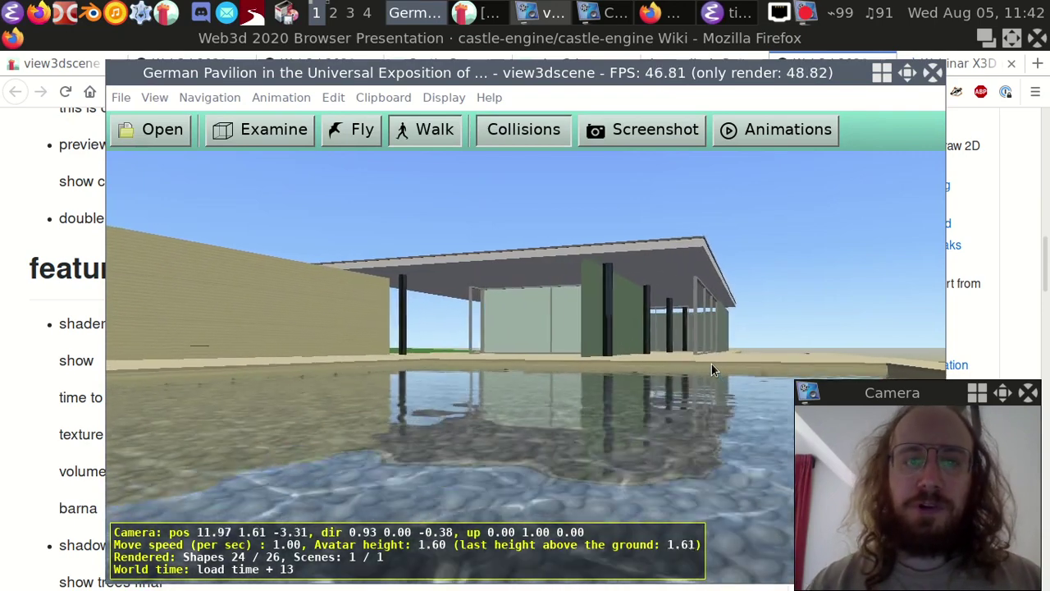
{"action": "key", "text": "Up"}
Step: Reload Barna29.x3dv from the recent files and walk through the pool, turning around past the walls toward the pavilion
{"action": "left_click", "coordinate": [120, 97]}
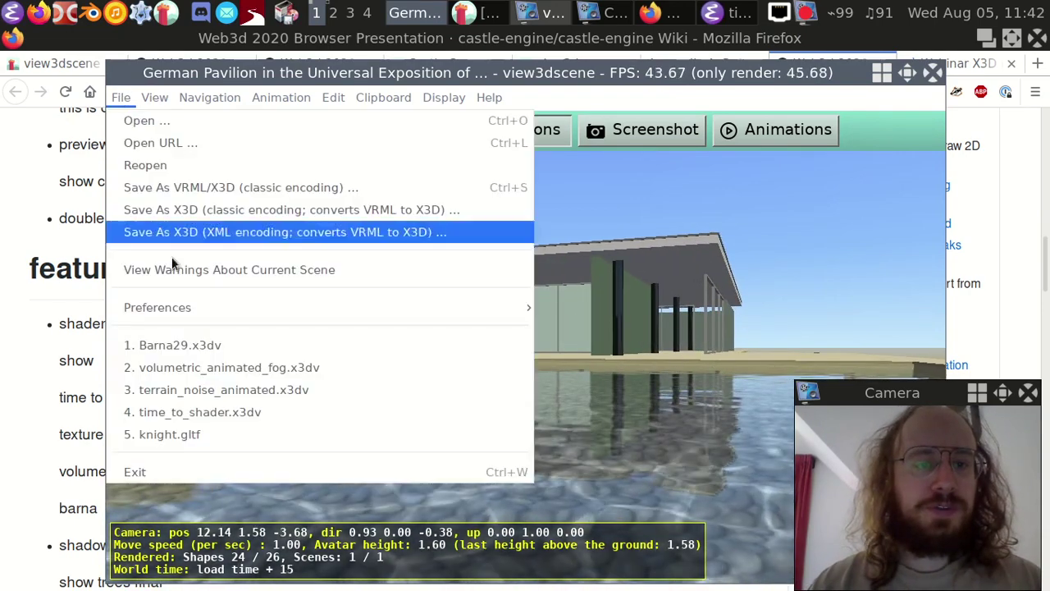
{"action": "left_click", "coordinate": [205, 345]}
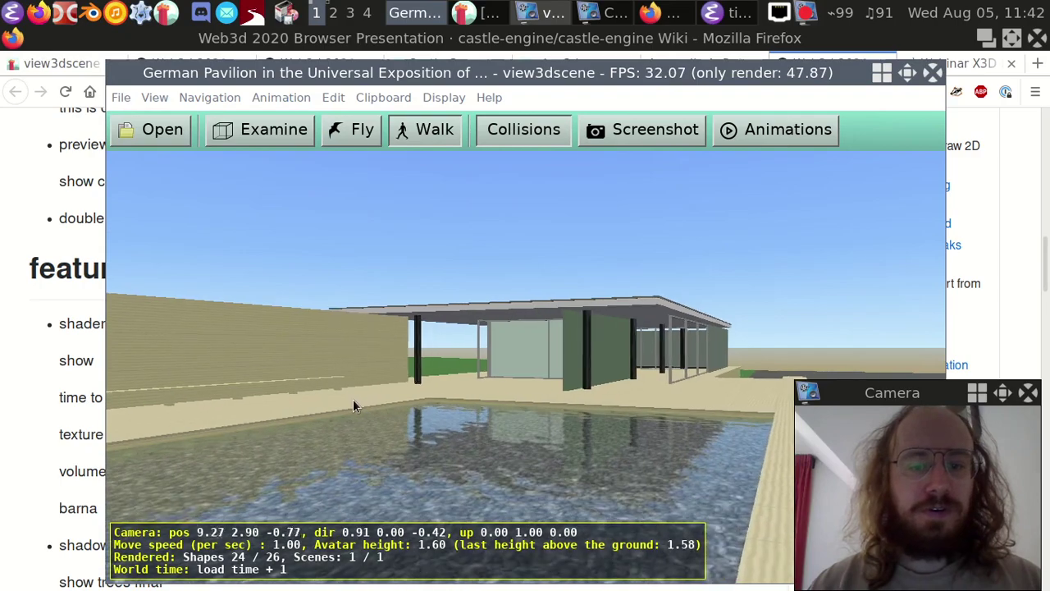
{"action": "key", "text": "Up"}
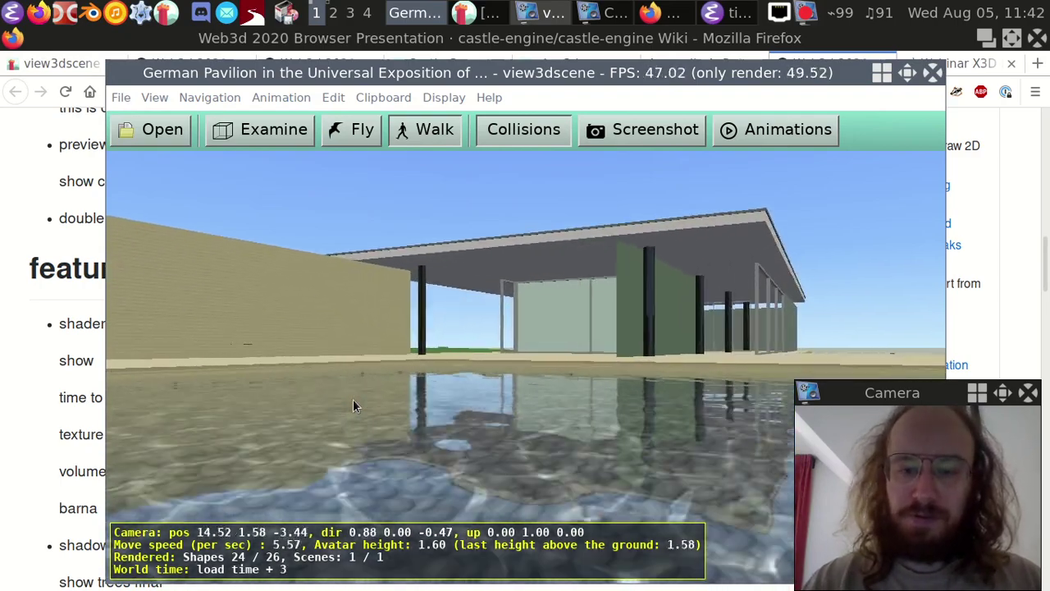
{"action": "key", "text": "Up"}
{"action": "key", "text": "Left"}
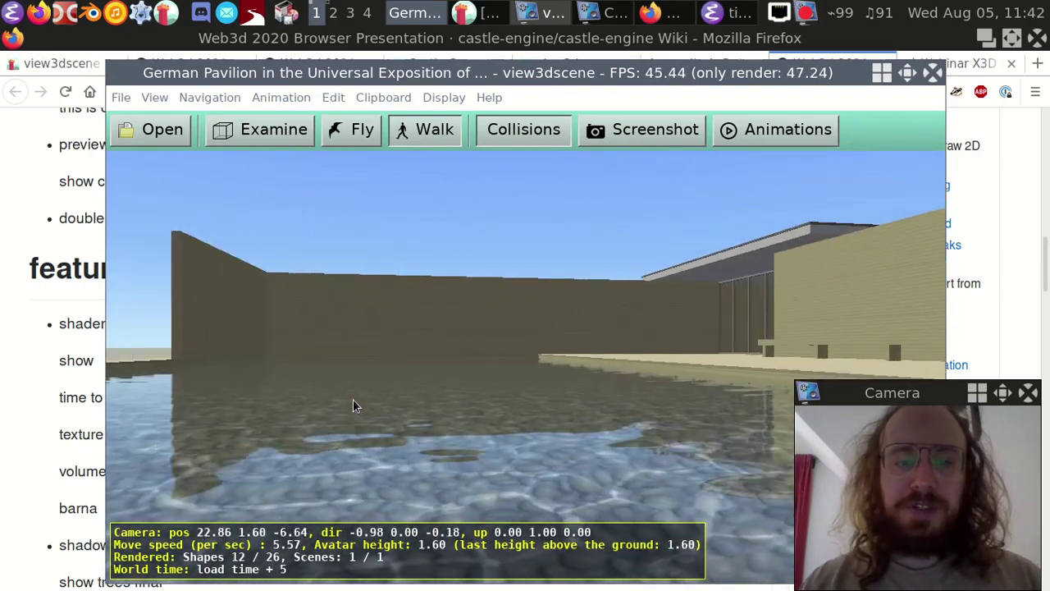
{"action": "key", "text": "Up"}
{"action": "key", "text": "Left"}
{"action": "key", "text": "Right"}
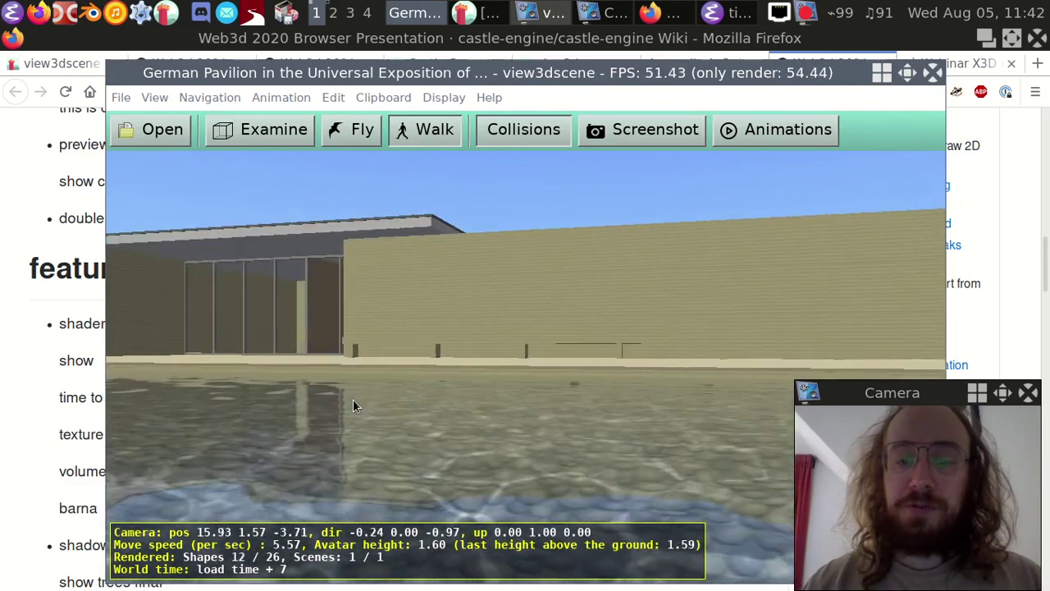
{"action": "key", "text": "Up"}
{"action": "key", "text": "Right"}
Step: Switch to Fly navigation, rise above the pool and look down at the rippling water over the pebbles
{"action": "left_click", "coordinate": [362, 129]}
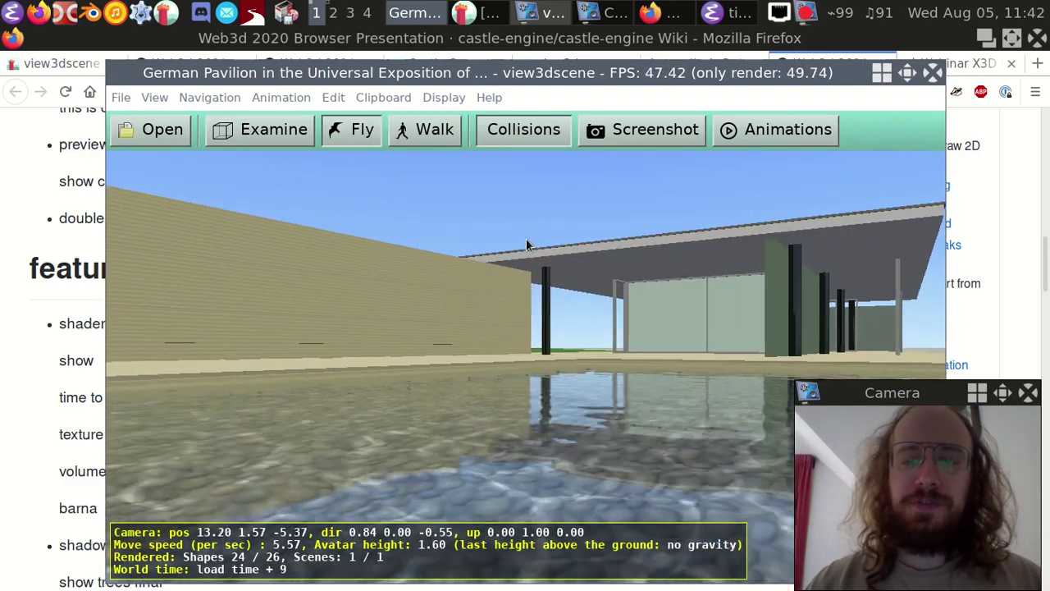
{"action": "key", "text": "Down"}
{"action": "key", "text": "Insert"}
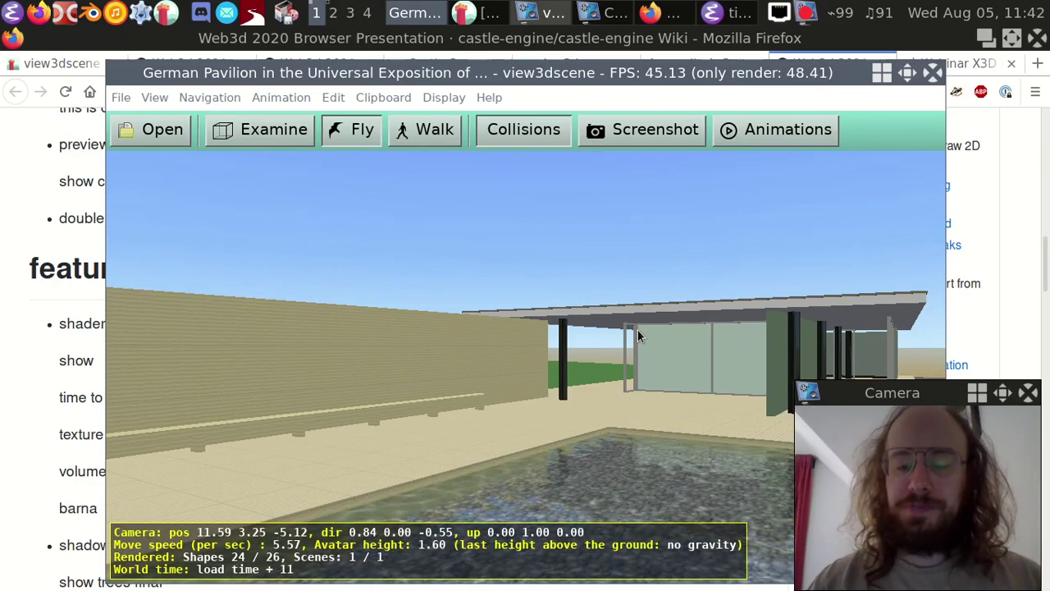
{"action": "key", "text": "Page_Down"}
{"action": "key", "text": "period"}
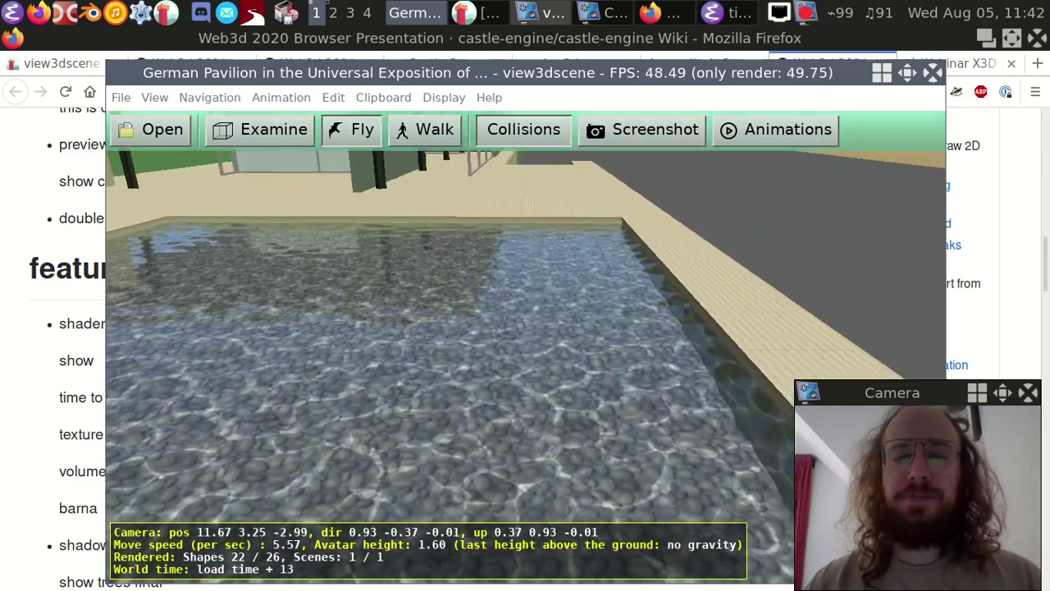
Step: Fly back and up over the pool, turning past the pavilion and bench wall to view the pebbled water from above
{"action": "key", "text": "Down"}
{"action": "key", "text": "Insert"}
{"action": "key", "text": "Left"}
{"action": "key", "text": "period"}
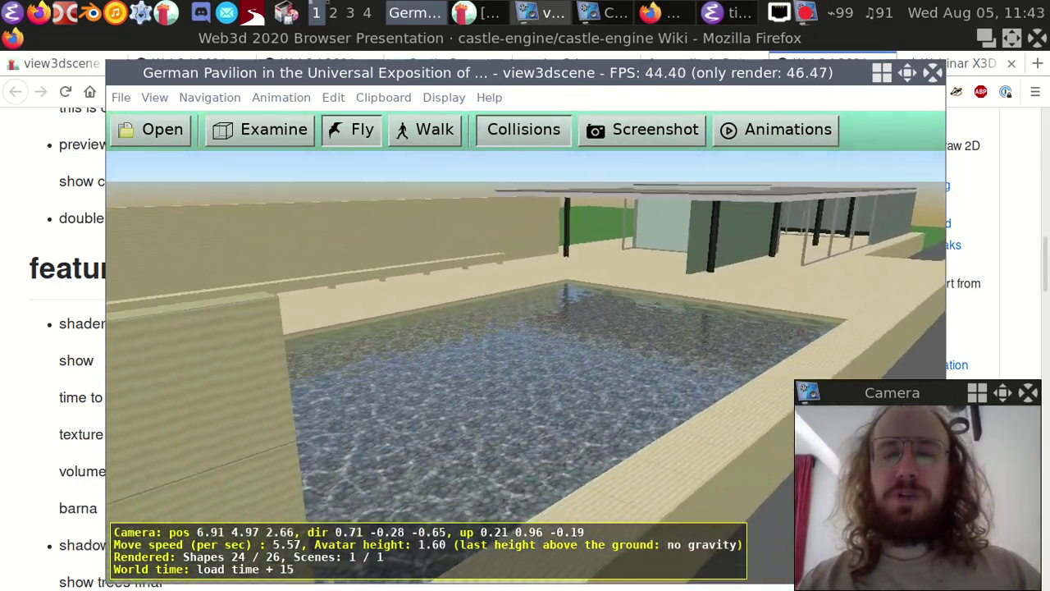
{"action": "key", "text": "Up"}
{"action": "key", "text": "Left"}
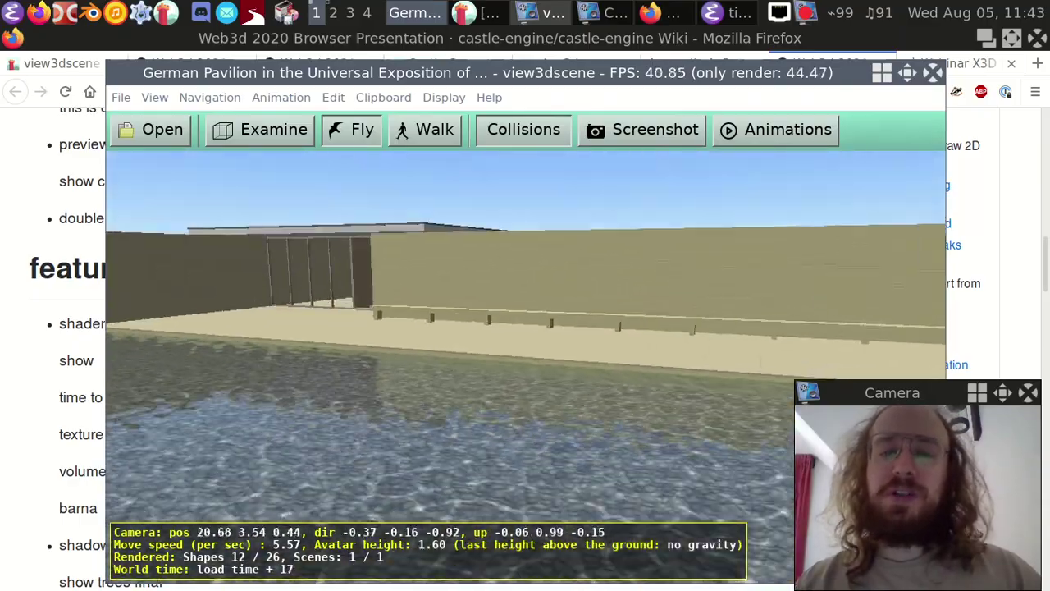
{"action": "key", "text": "Up"}
{"action": "key", "text": "Insert"}
{"action": "key", "text": "Page_Down"}
{"action": "key", "text": "Left"}
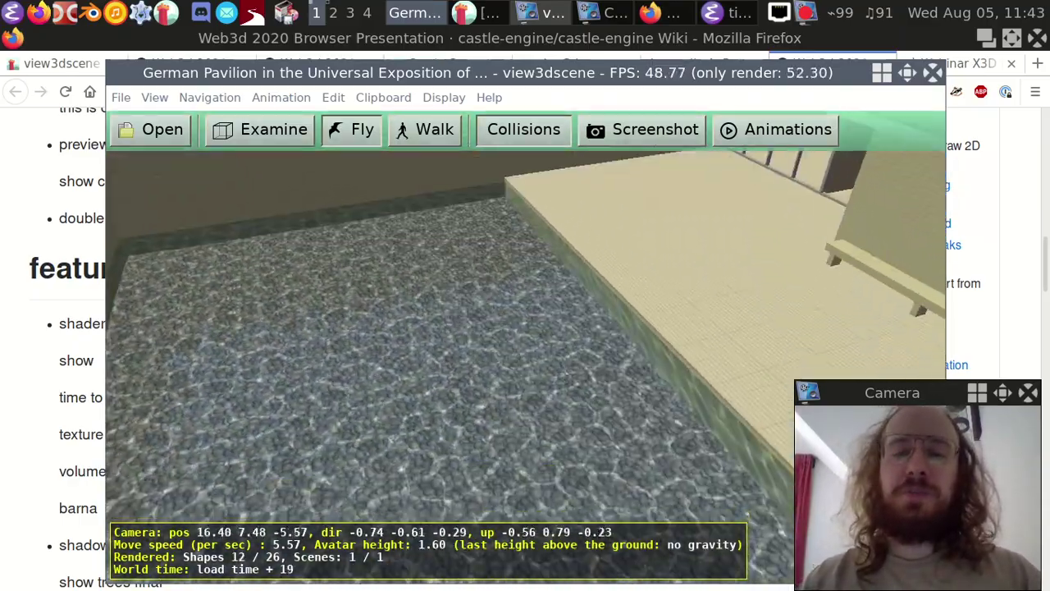
Step: Descend low over the water and fly toward the pavilion to examine its rippling reflections
{"action": "key", "text": "Up"}
{"action": "key", "text": "Up"}
{"action": "key", "text": "Right"}
{"action": "key", "text": "Page_Up"}
{"action": "key", "text": "Delete"}
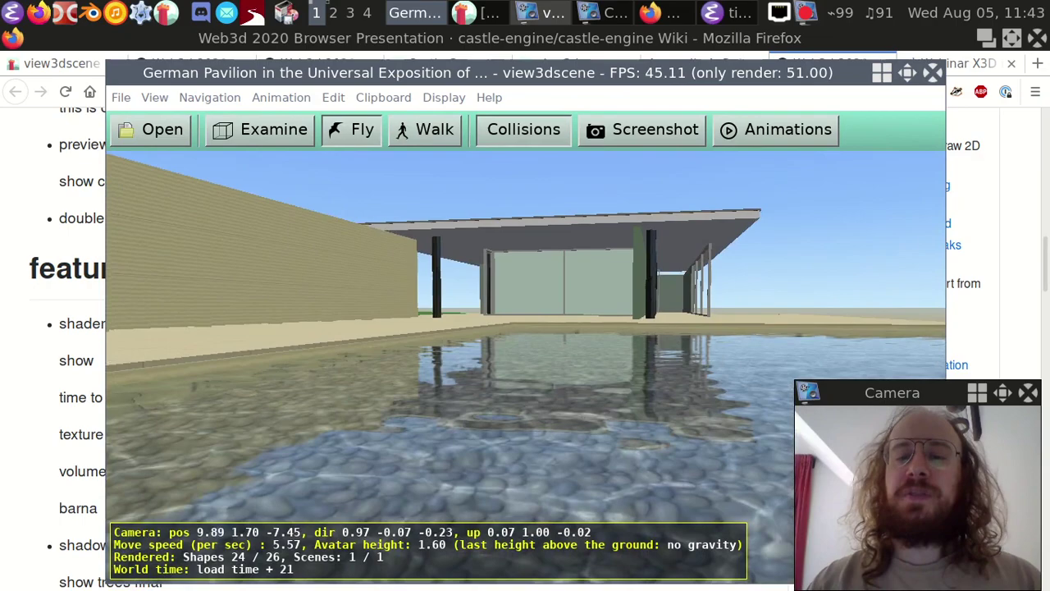
{"action": "key", "text": "Up"}
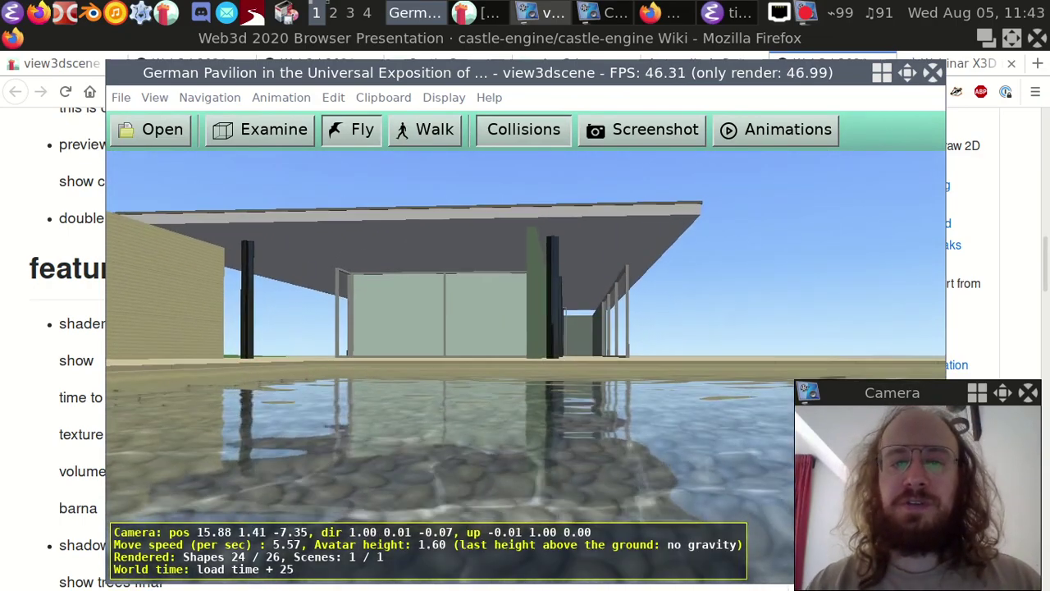
Step: Dip below the water surface to view the caustics on the pool wall, and rise back above the pool
{"action": "key", "text": "Up"}
{"action": "key", "text": "Page_Up"}
{"action": "key", "text": "Down"}
{"action": "key", "text": "Delete"}
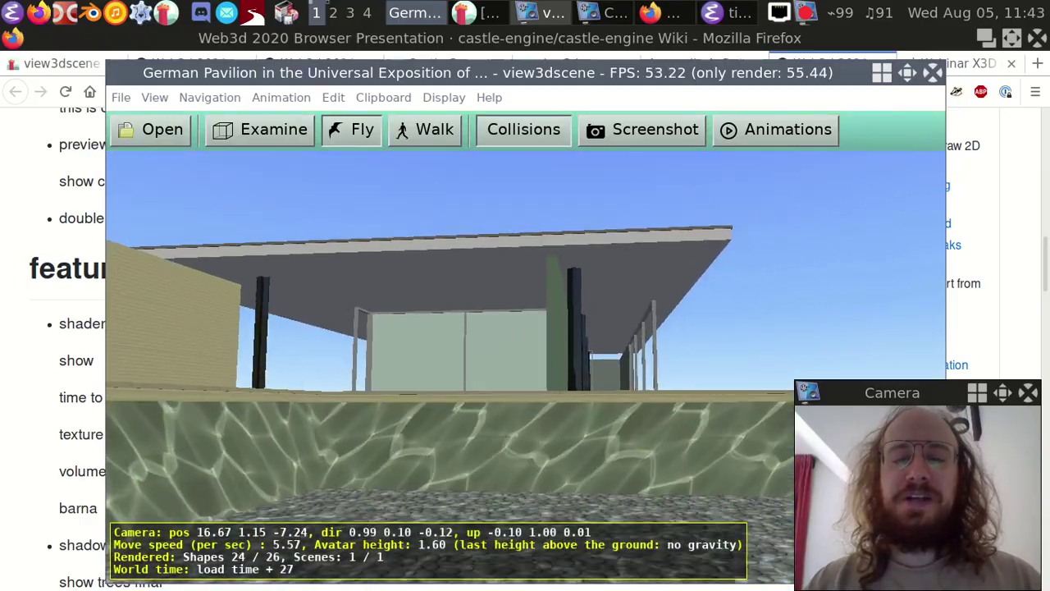
{"action": "key", "text": "Page_Down"}
{"action": "key", "text": "Insert"}
{"action": "key", "text": "Down"}
{"action": "key", "text": "Up"}
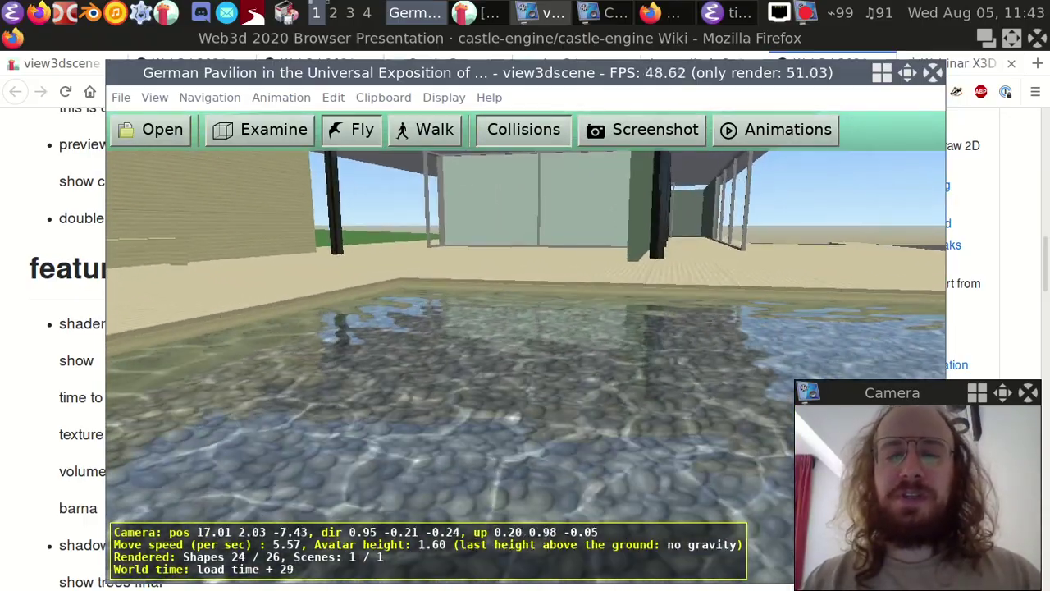
Step: Back away from the pavilion, shifting sideways and changing height to compare the water's reflections and pebbled bottom from different angles
{"action": "key", "text": "Down"}
{"action": "key", "text": "Insert"}
{"action": "key", "text": "Page_Down"}
{"action": "key", "text": "Delete"}
{"action": "key", "text": "Page_Up"}
{"action": "key", "text": "Down"}
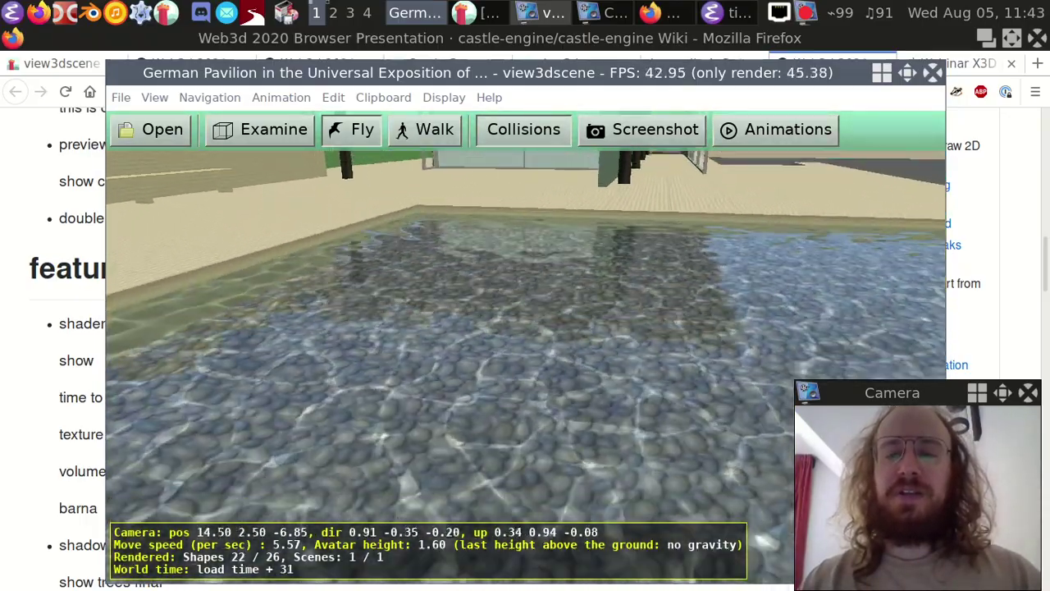
{"action": "key", "text": "Left"}
{"action": "key", "text": "period"}
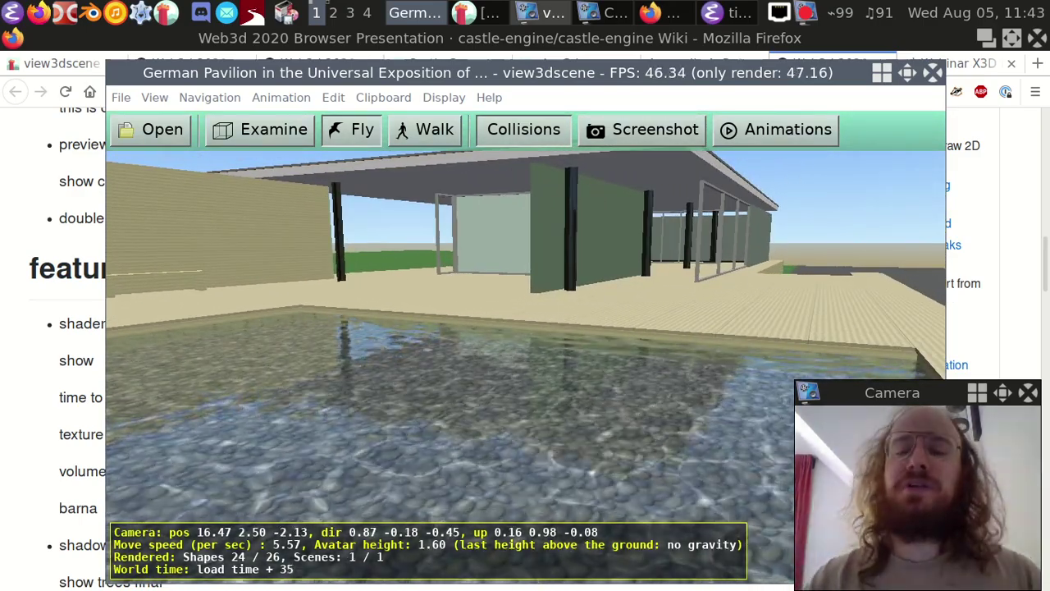
{"action": "key", "text": "comma"}
{"action": "key", "text": "Insert"}
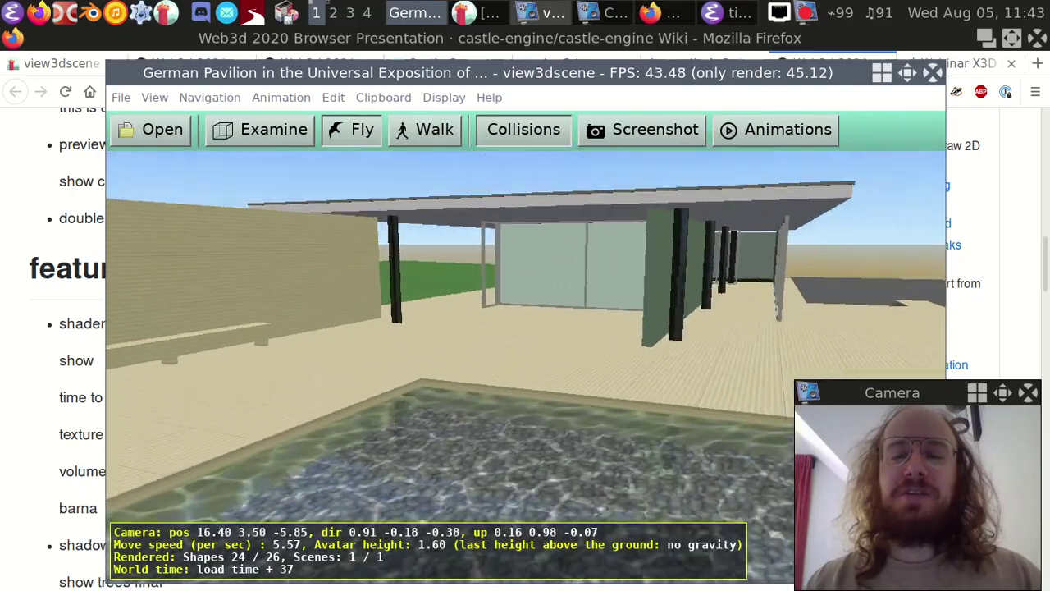
{"action": "key", "text": "Page_Down"}
{"action": "key", "text": "Down"}
{"action": "key", "text": "Delete"}
{"action": "key", "text": "Page_Up"}
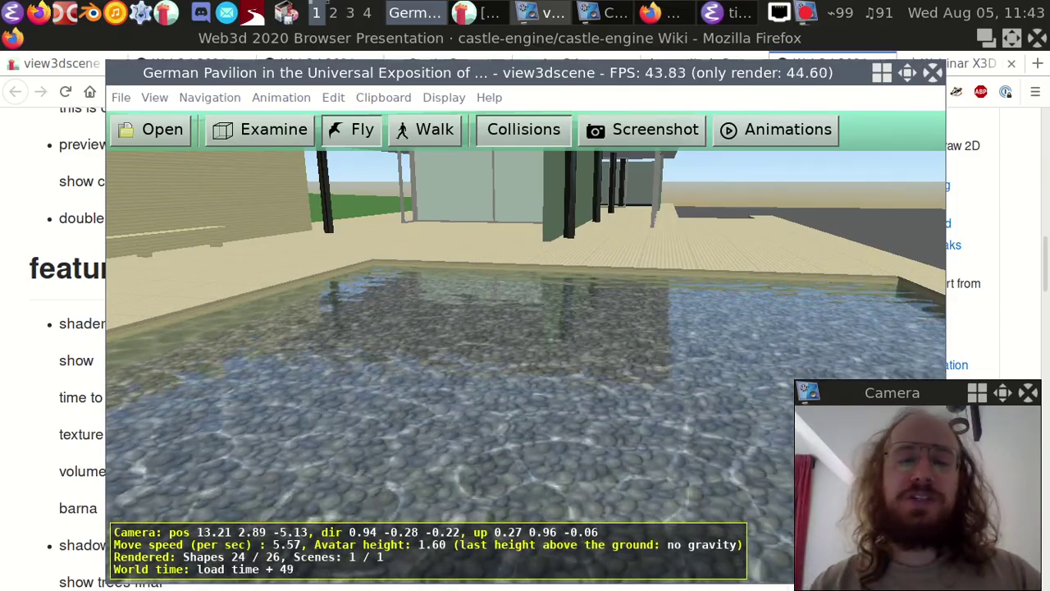
Step: Fly forward over the pool and turn around toward its walled end to view the shaded reflections
{"action": "key", "text": "Up"}
{"action": "key", "text": "Right"}
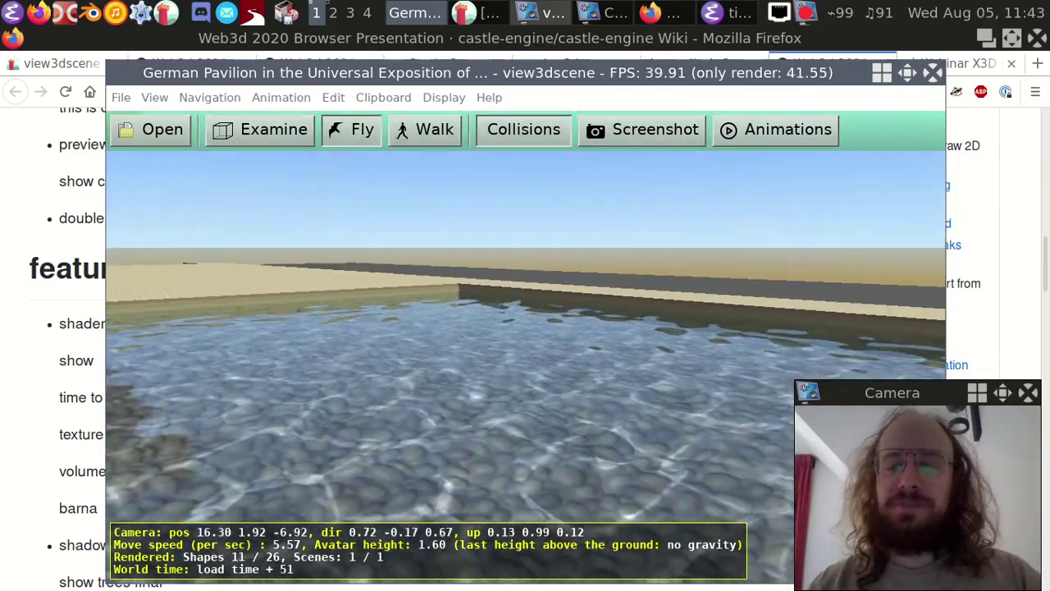
{"action": "key", "text": "Right"}
{"action": "key", "text": "Up"}
{"action": "key", "text": "Page_Down"}
{"action": "key", "text": "Down"}
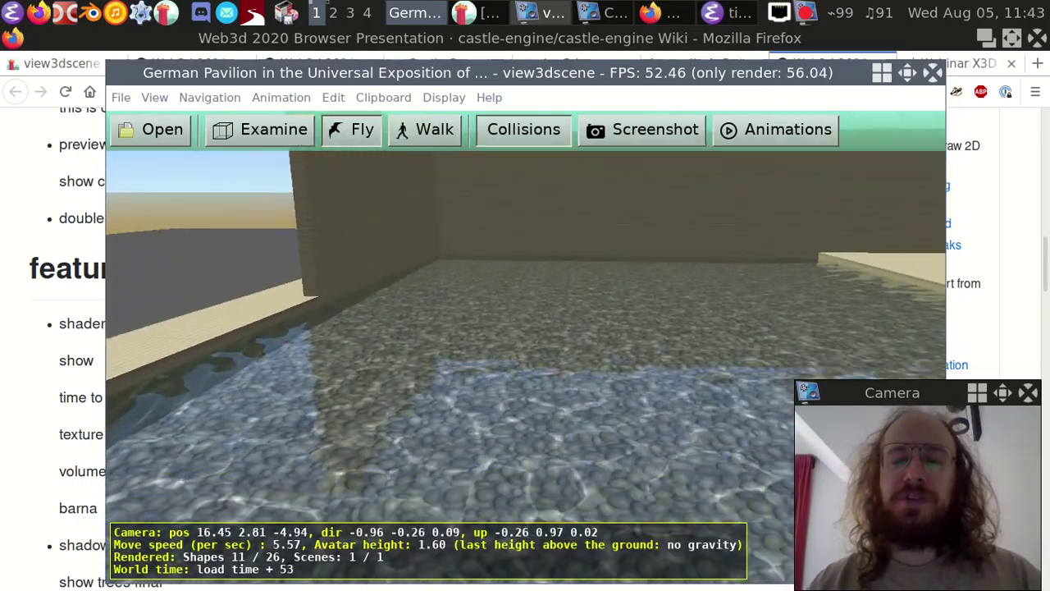
{"action": "key", "text": "Right"}
{"action": "key", "text": "Page_Up"}
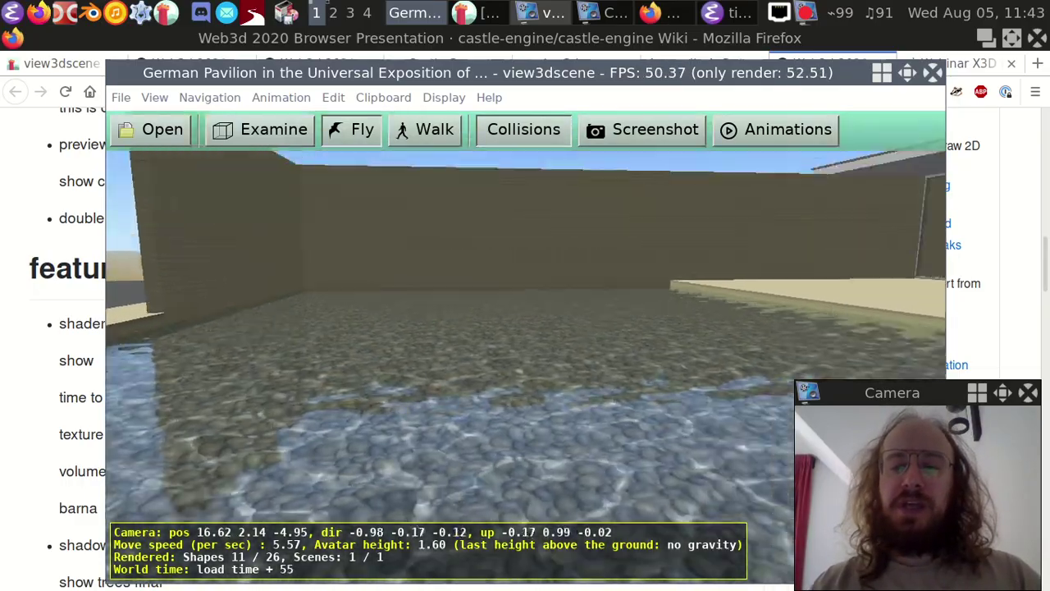
Step: Dive to the pool bottom and turn around to examine the caustics on the pebbles and side walls
{"action": "key", "text": "Down"}
{"action": "key", "text": "Delete"}
{"action": "key", "text": "Up"}
{"action": "key", "text": "Right"}
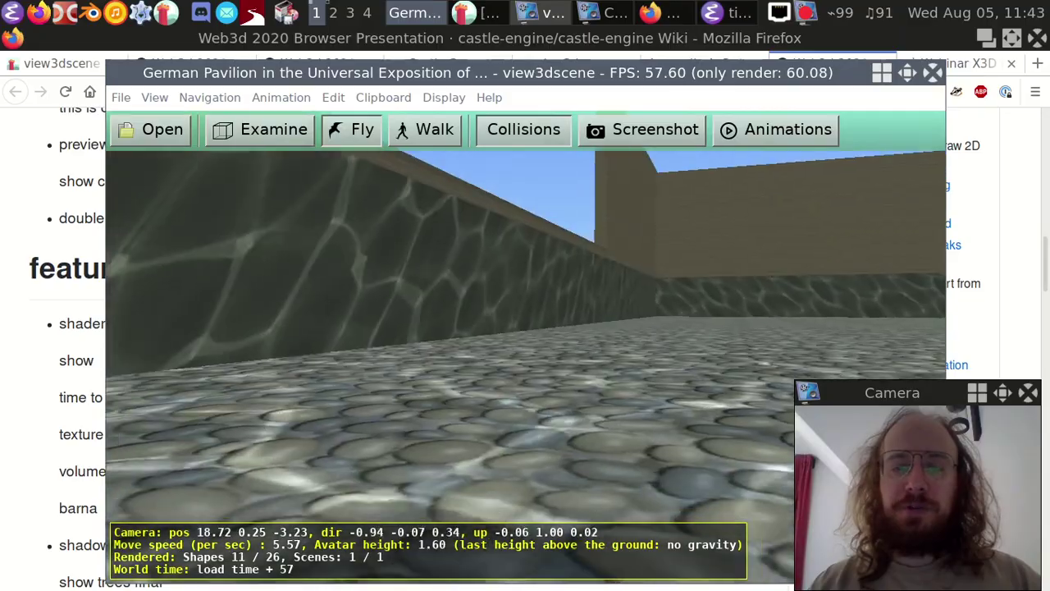
{"action": "key", "text": "Page_Down"}
{"action": "key", "text": "Right"}
{"action": "key", "text": "Page_Up"}
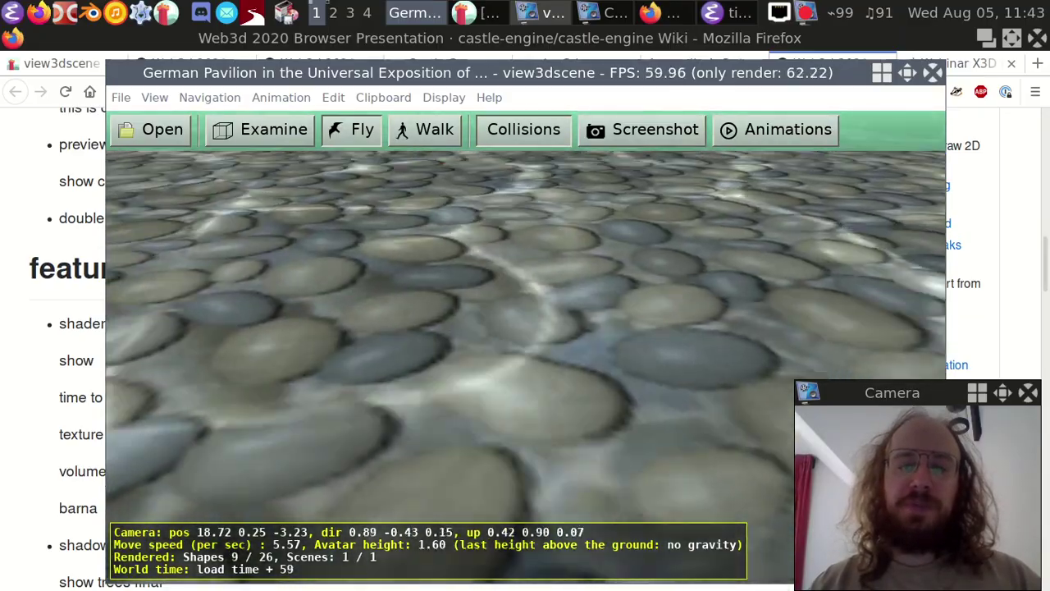
{"action": "key", "text": "Up"}
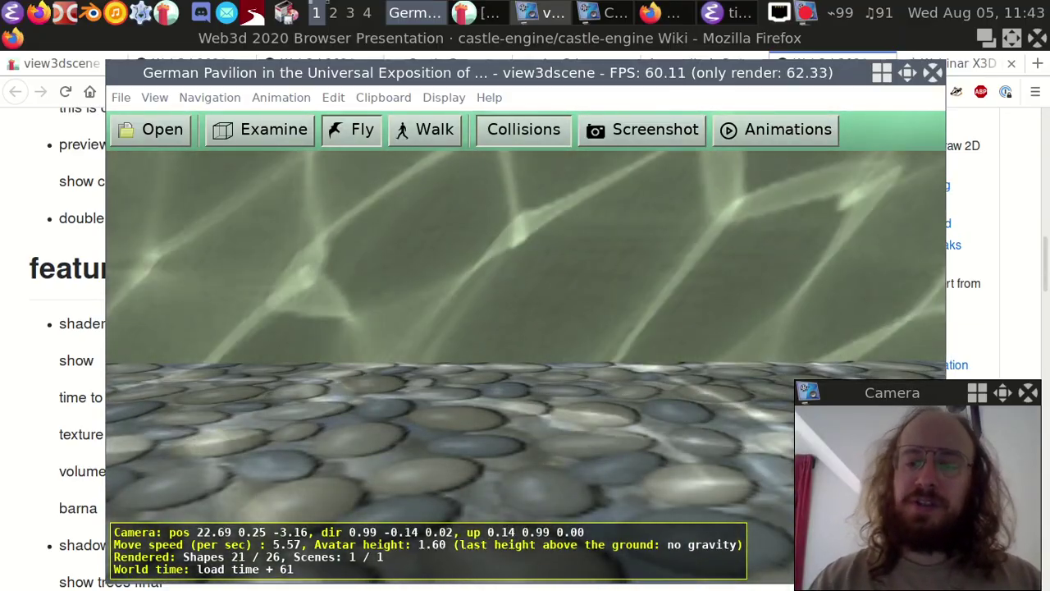
{"action": "key", "text": "Right"}
{"action": "key", "text": "Page_Up"}
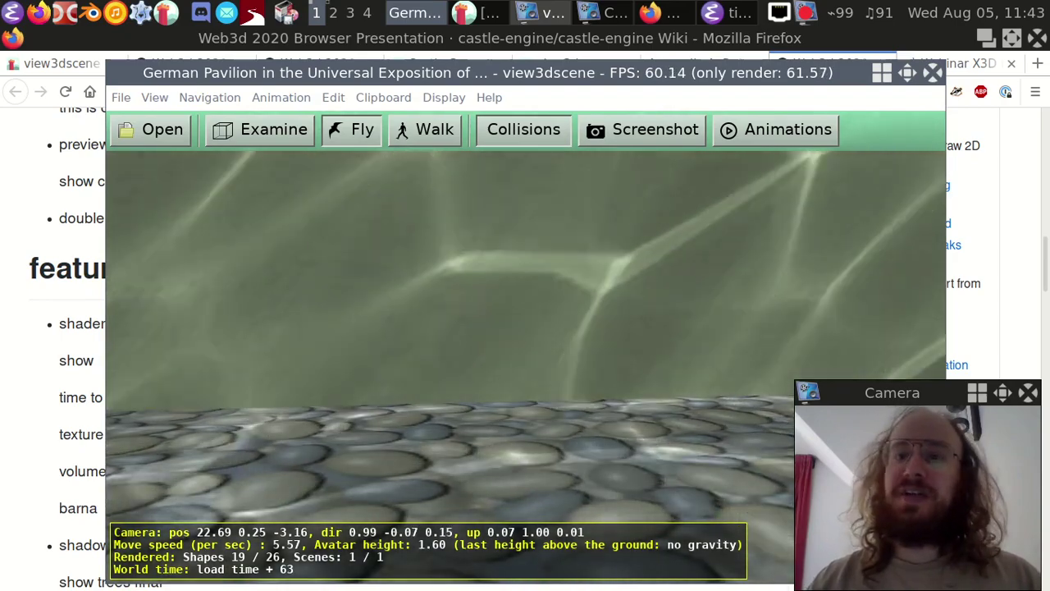
Step: Rise out of the pool and turn past the pavilion to look down on the water and the bench wall
{"action": "key", "text": "Page_Down"}
{"action": "key", "text": "Insert"}
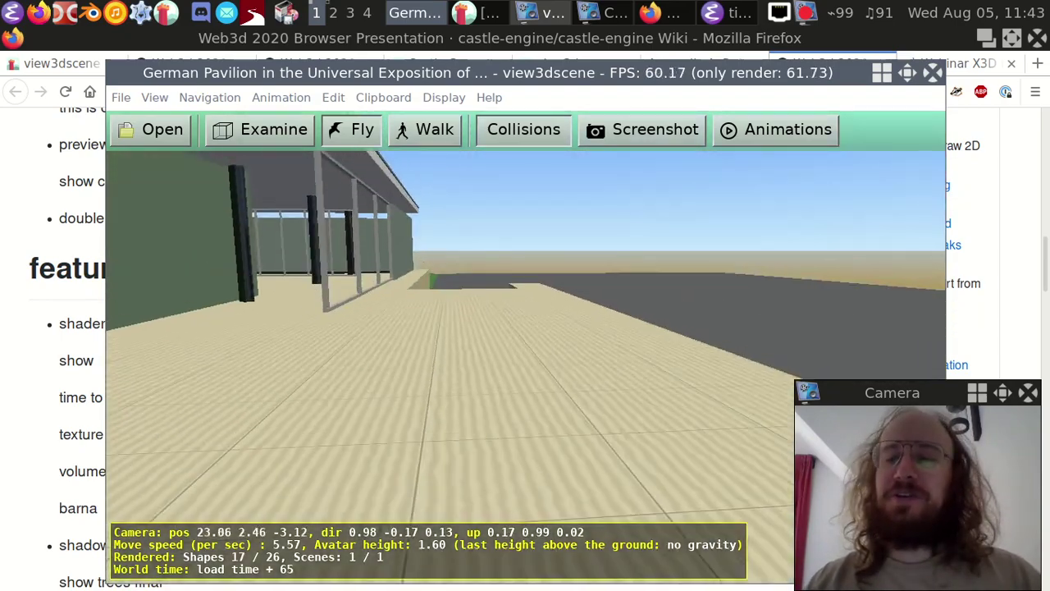
{"action": "key", "text": "Right"}
{"action": "key", "text": "Up"}
{"action": "key", "text": "Up"}
{"action": "key", "text": "Insert"}
{"action": "key", "text": "Right"}
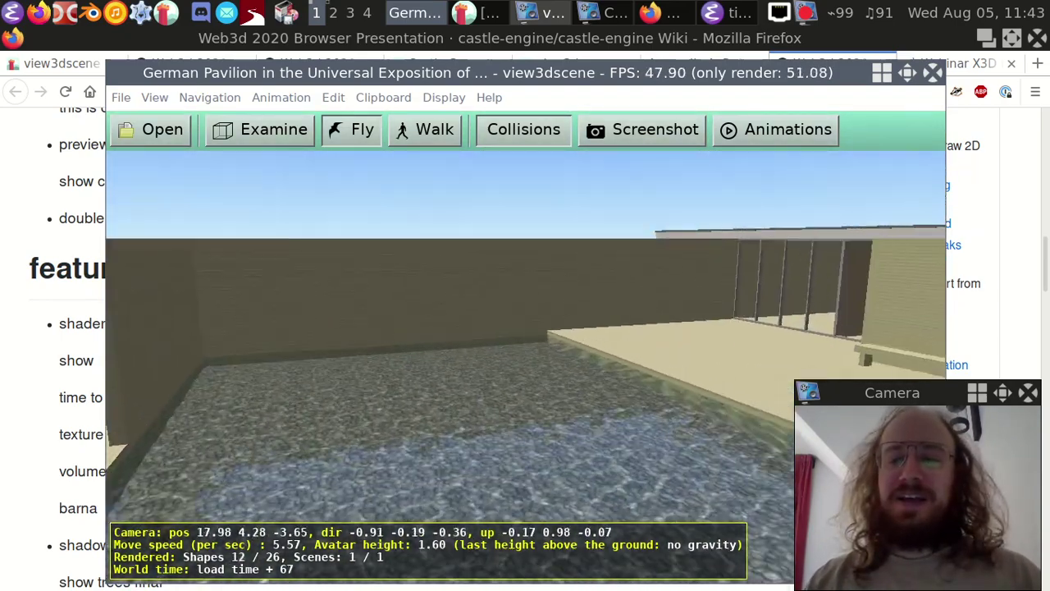
{"action": "key", "text": "Page_Down"}
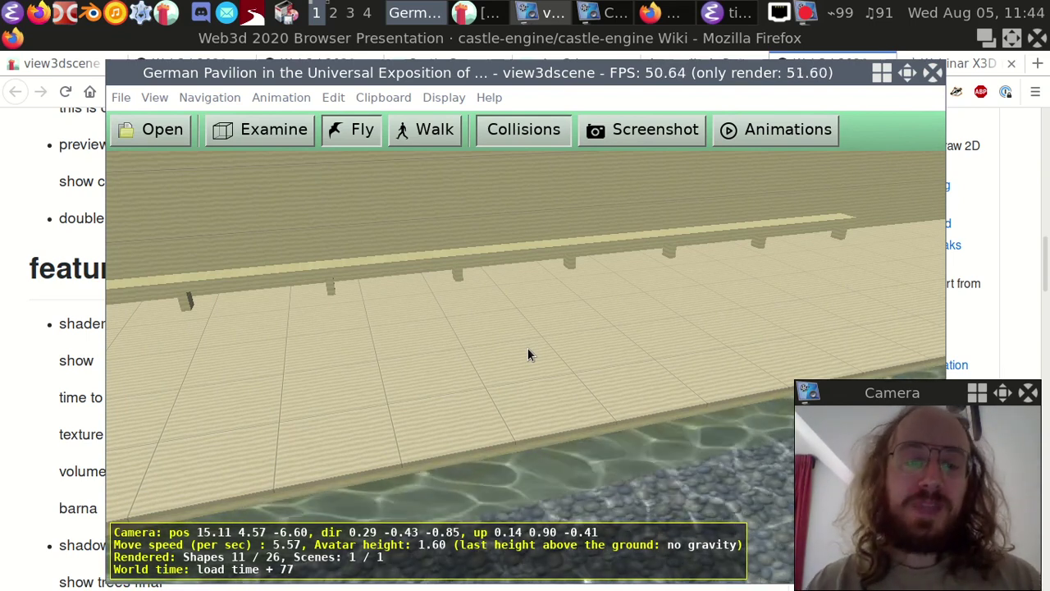
Step: Switch to the Firefox presentation notes and read on to the shadow maps demos
{"action": "left_click", "coordinate": [78, 338]}
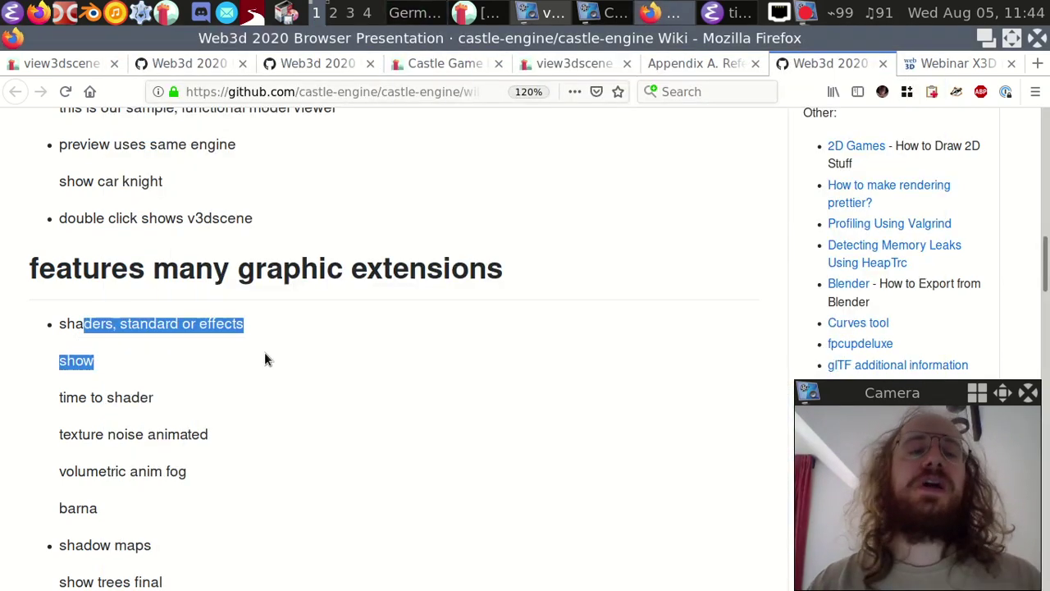
{"action": "left_click", "coordinate": [266, 355]}
{"action": "scroll", "coordinate": [265, 354], "scroll_direction": "down", "scroll_amount": 4}
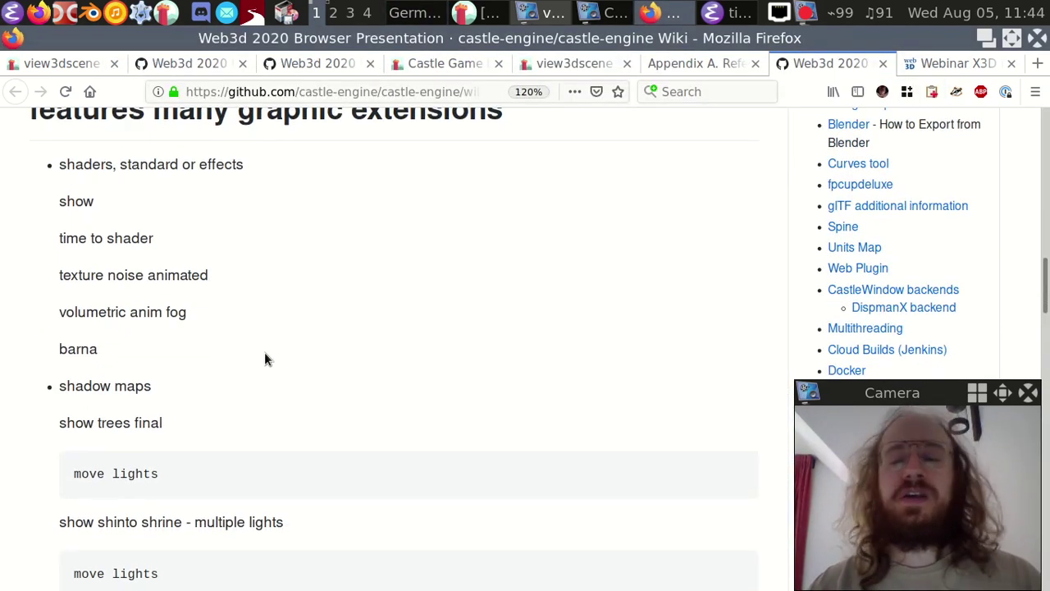
{"action": "scroll", "coordinate": [319, 358], "scroll_direction": "down", "scroll_amount": 3}
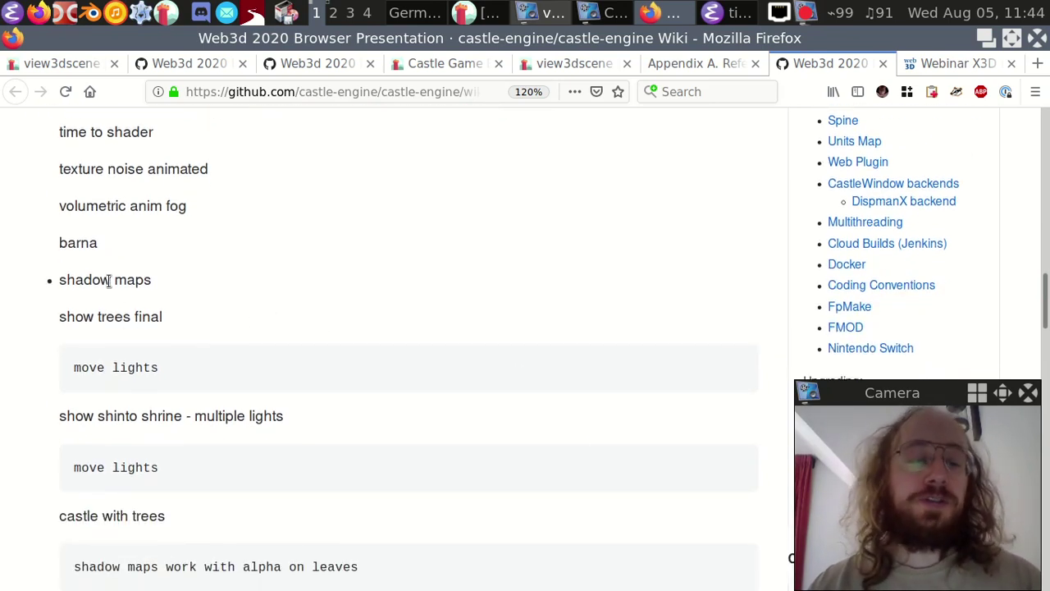
{"action": "scroll", "coordinate": [108, 283], "scroll_direction": "down", "scroll_amount": 1}
{"action": "left_click", "coordinate": [143, 225]}
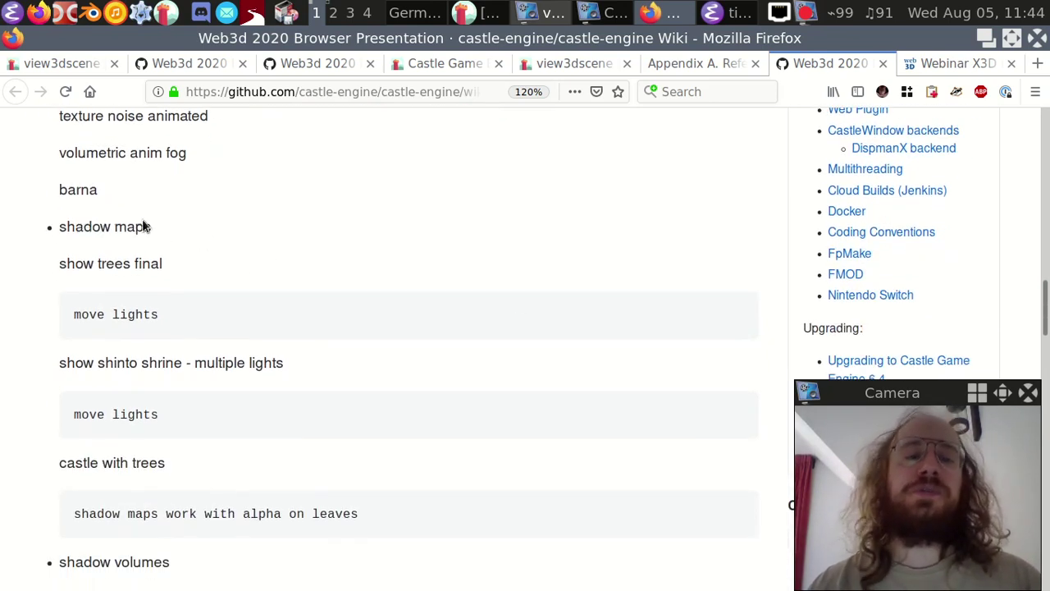
{"action": "left_click", "coordinate": [271, 245]}
{"action": "scroll", "coordinate": [172, 371], "scroll_direction": "down", "scroll_amount": 1}
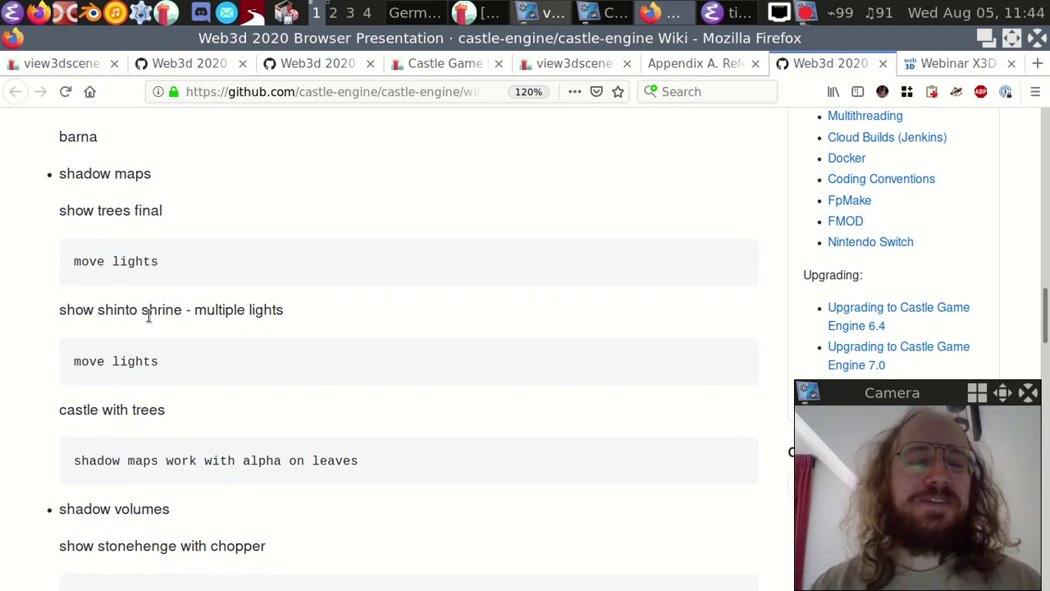
{"action": "scroll", "coordinate": [148, 317], "scroll_direction": "down", "scroll_amount": 2}
{"action": "left_click", "coordinate": [232, 417]}
{"action": "scroll", "coordinate": [242, 402], "scroll_direction": "up", "scroll_amount": 2}
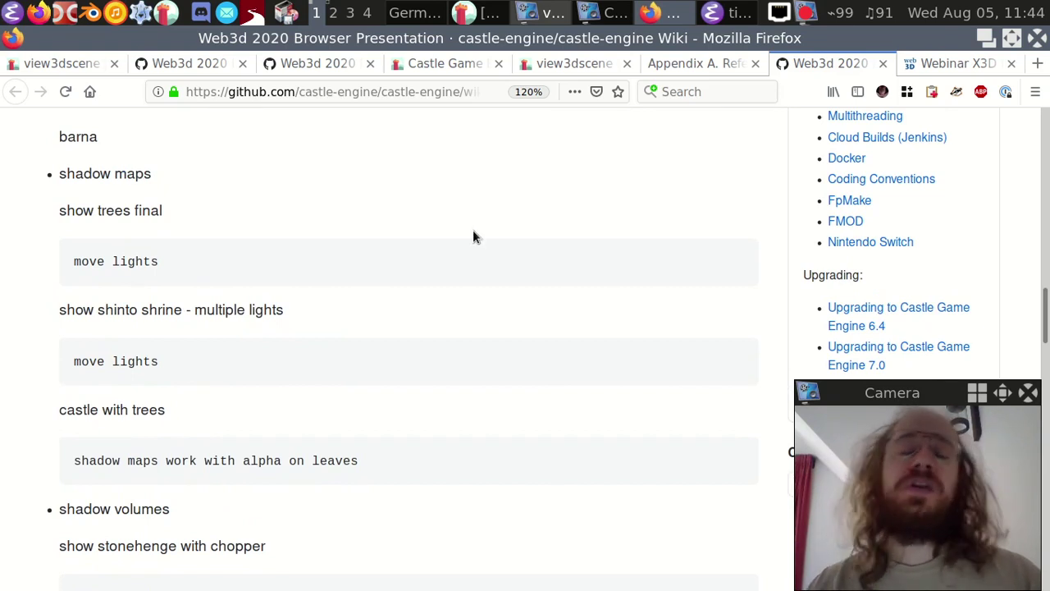
Step: Switch back to view3dscene and browse to the shadow_maps folder of demo-models for opening a file
{"action": "key", "text": "alt+Tab"}
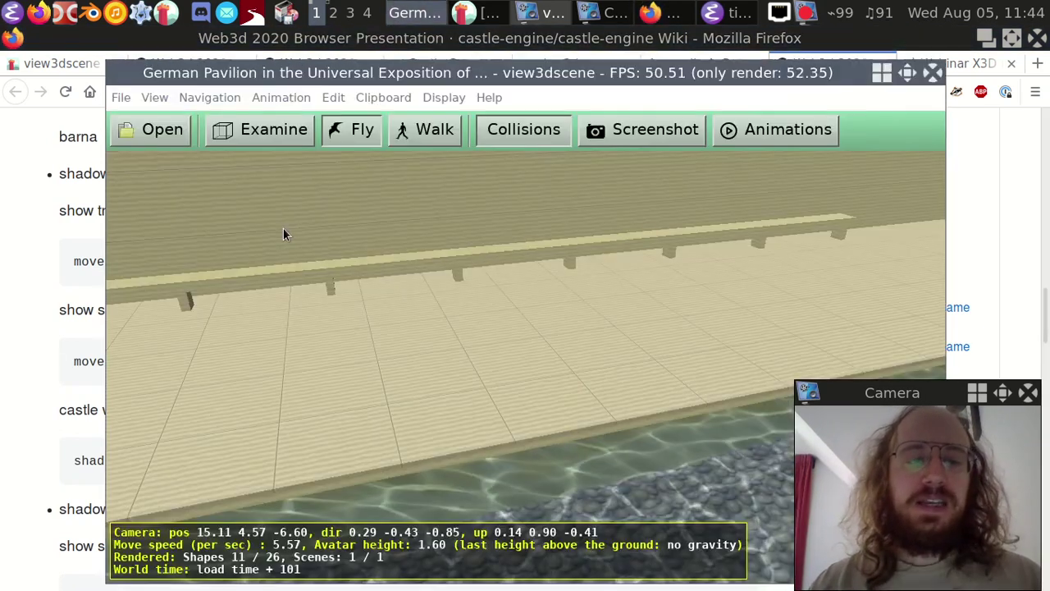
{"action": "key", "text": "ctrl+o"}
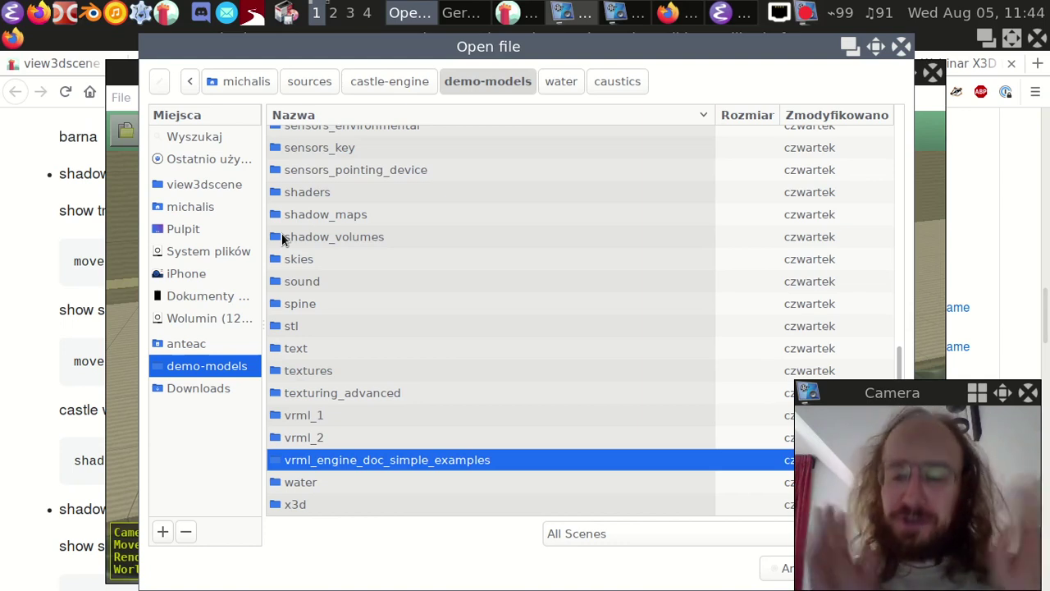
{"action": "key", "text": "Up"}
{"action": "key", "text": "Up"}
{"action": "key", "text": "Up"}
{"action": "key", "text": "Up"}
{"action": "key", "text": "Up"}
{"action": "key", "text": "Up"}
{"action": "key", "text": "Up"}
{"action": "key", "text": "Up"}
{"action": "key", "text": "Up"}
{"action": "key", "text": "Up"}
{"action": "key", "text": "Up"}
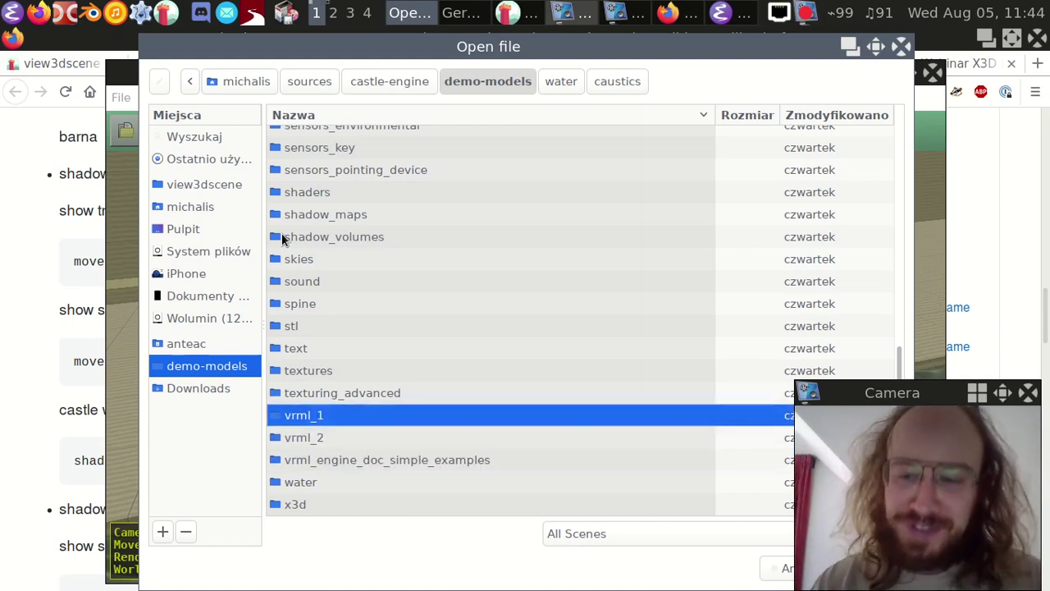
{"action": "key", "text": "Return"}
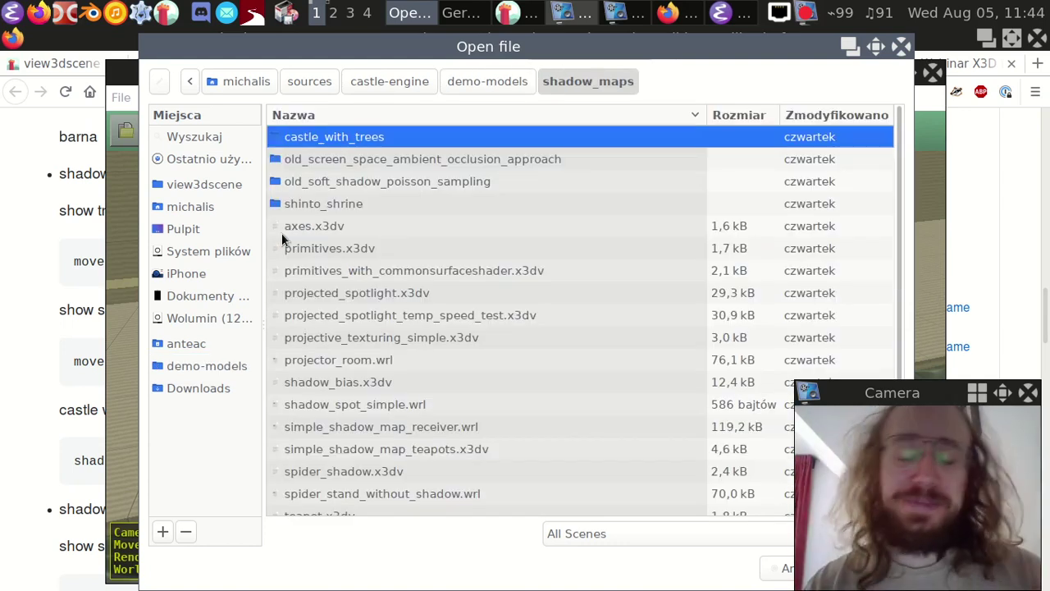
Step: Open the trees_river_final.x3dv model from the shadow_maps folder
{"action": "key", "text": "Down"}
{"action": "key", "text": "Down"}
{"action": "key", "text": "Down"}
{"action": "key", "text": "Down"}
{"action": "key", "text": "Down"}
{"action": "key", "text": "Down"}
{"action": "key", "text": "Down"}
{"action": "key", "text": "Down"}
{"action": "key", "text": "Down"}
{"action": "key", "text": "Down"}
{"action": "key", "text": "Down"}
{"action": "key", "text": "Down"}
{"action": "key", "text": "Down"}
{"action": "key", "text": "Down"}
{"action": "key", "text": "Down"}
{"action": "key", "text": "Down"}
{"action": "key", "text": "Down"}
{"action": "key", "text": "Down"}
{"action": "key", "text": "Down"}
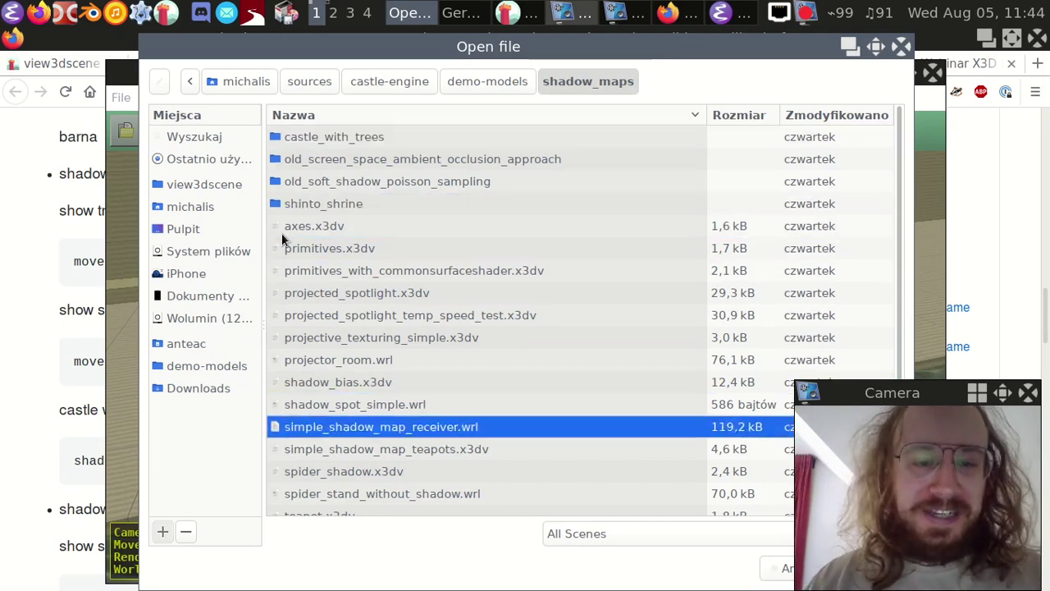
{"action": "type", "text": "tre"}
{"action": "key", "text": "Down"}
{"action": "key", "text": "Return"}
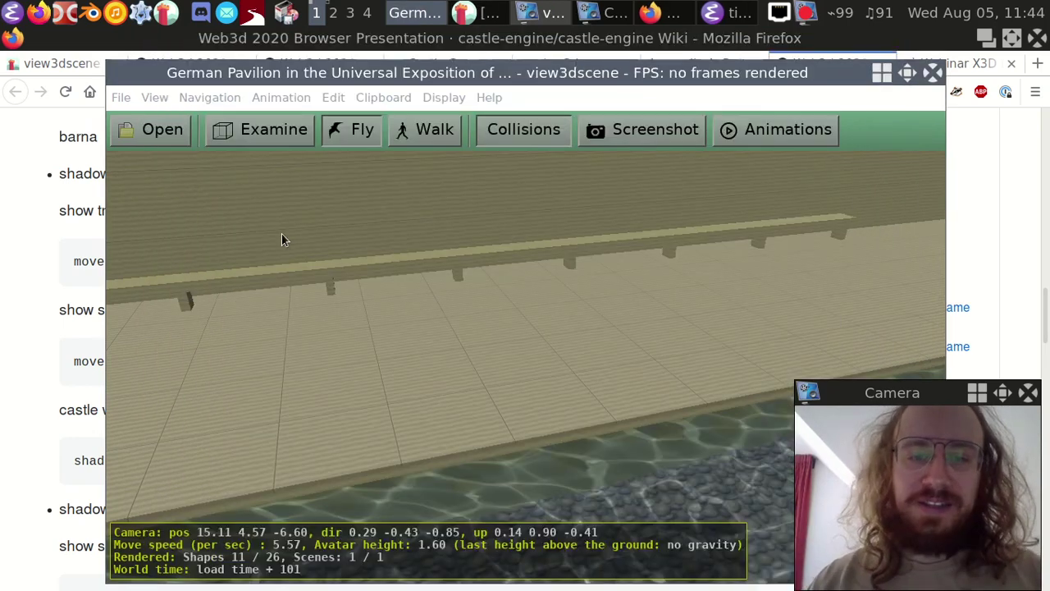
Step: Show the Lights Editor for the trees and river scene and open the settings of the MyLight spot light
{"action": "left_click_drag", "start_coordinate": [490, 387], "coordinate": [537, 391]}
{"action": "key", "text": "Down"}
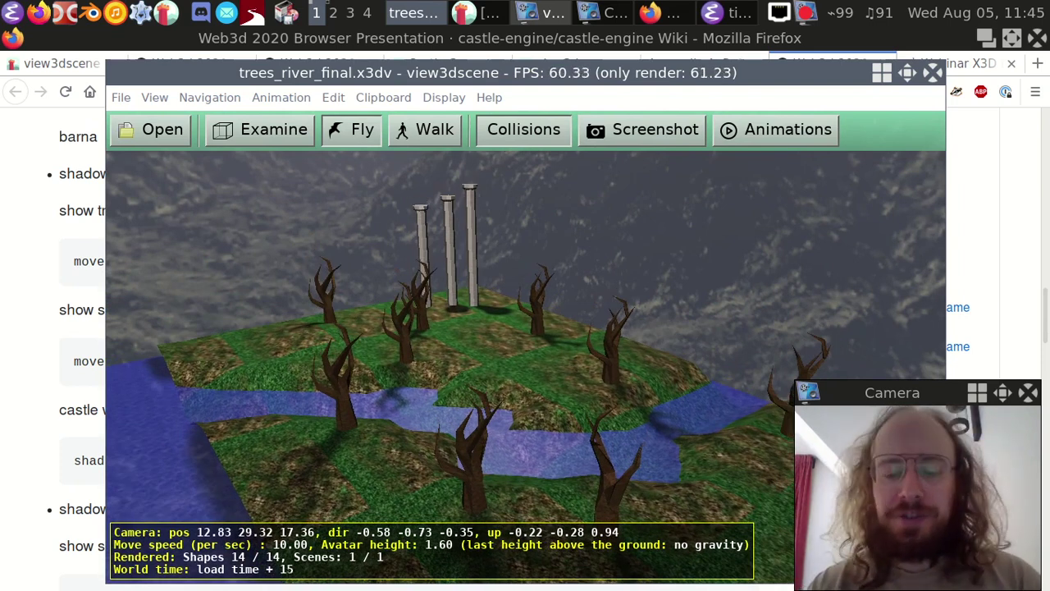
{"action": "left_click", "coordinate": [339, 100]}
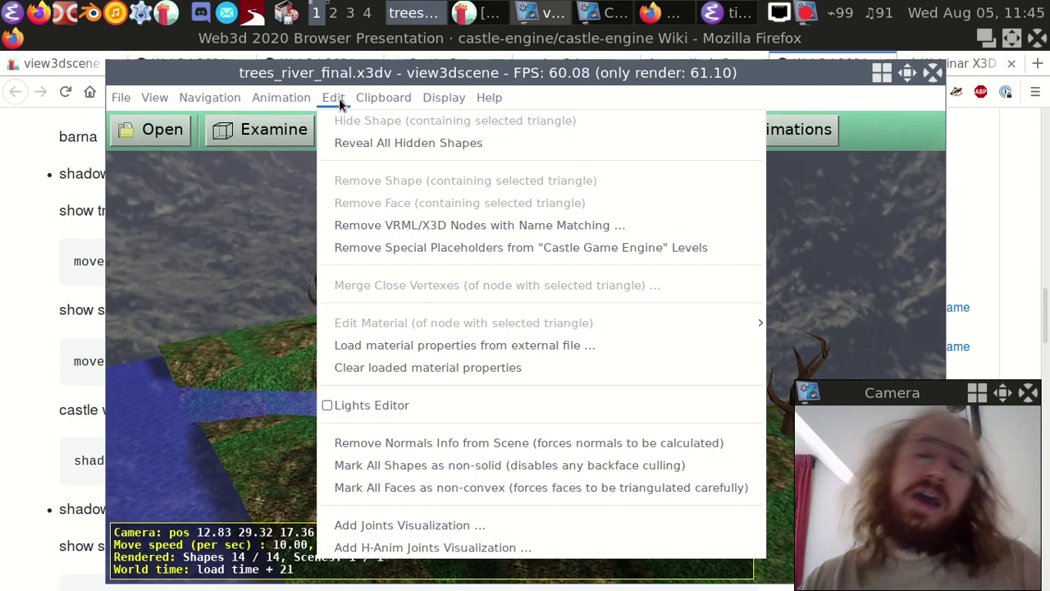
{"action": "left_click", "coordinate": [324, 405]}
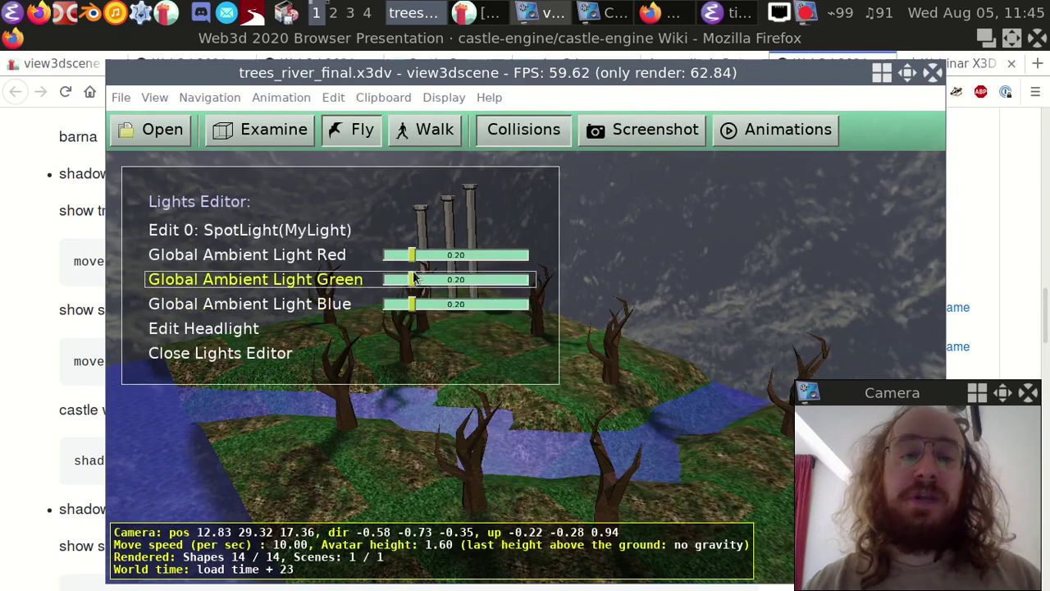
{"action": "left_click", "coordinate": [387, 232]}
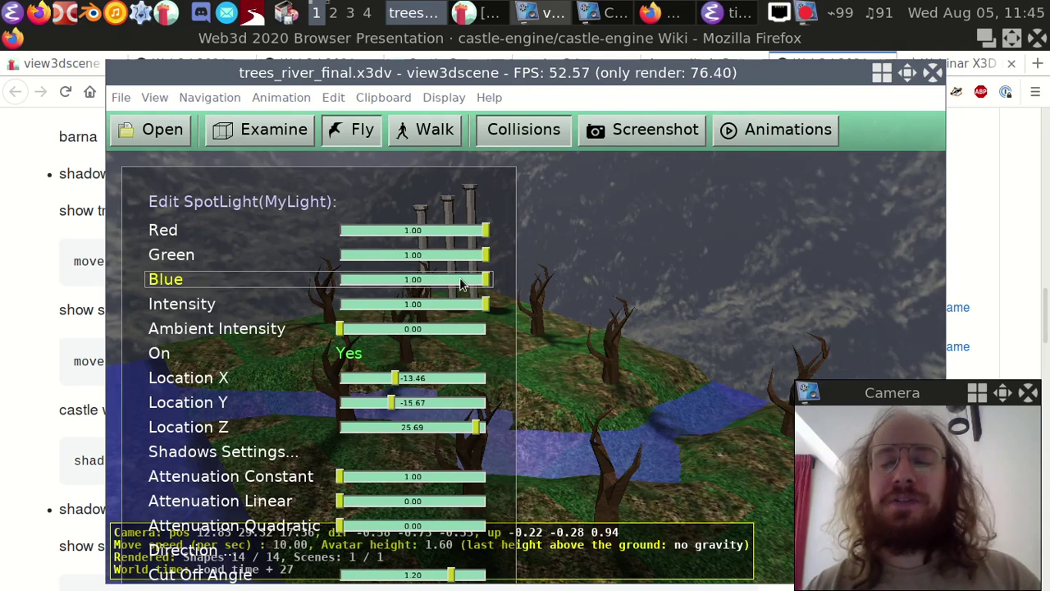
{"action": "left_click", "coordinate": [333, 97]}
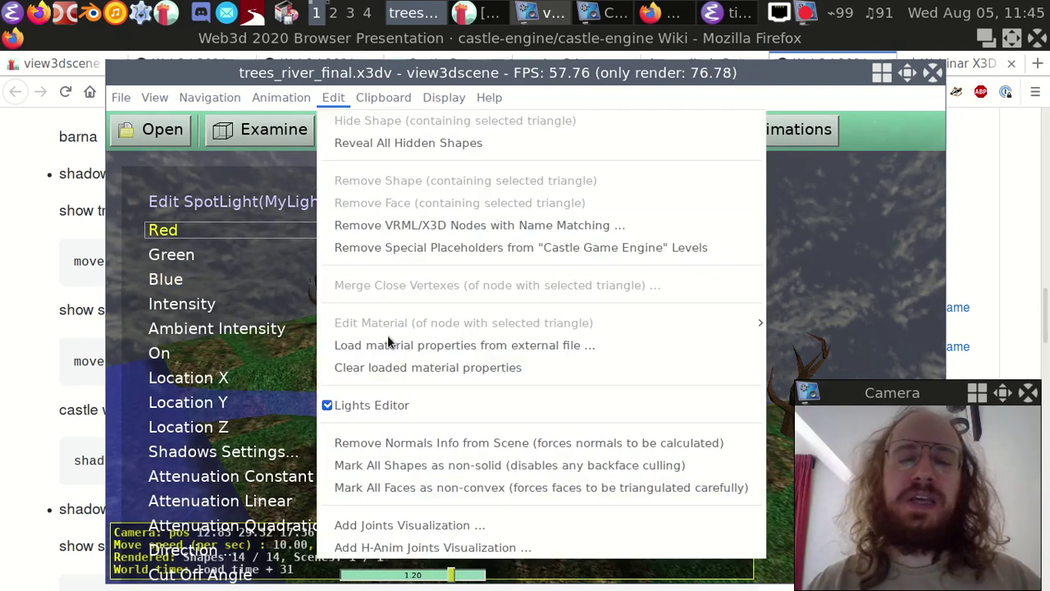
{"action": "left_click", "coordinate": [555, 90]}
Step: Move the MyLight spot light to about X -11.26, Y 12.68 and Z 10.16
{"action": "left_click_drag", "start_coordinate": [353, 378], "coordinate": [420, 406]}
{"action": "left_click_drag", "start_coordinate": [469, 429], "coordinate": [526, 425]}
{"action": "key", "text": "Left"}
{"action": "key", "text": "Left"}
{"action": "key", "text": "Left"}
{"action": "key", "text": "Left"}
{"action": "key", "text": "Left"}
{"action": "key", "text": "Left"}
{"action": "key", "text": "Left"}
{"action": "key", "text": "Left"}
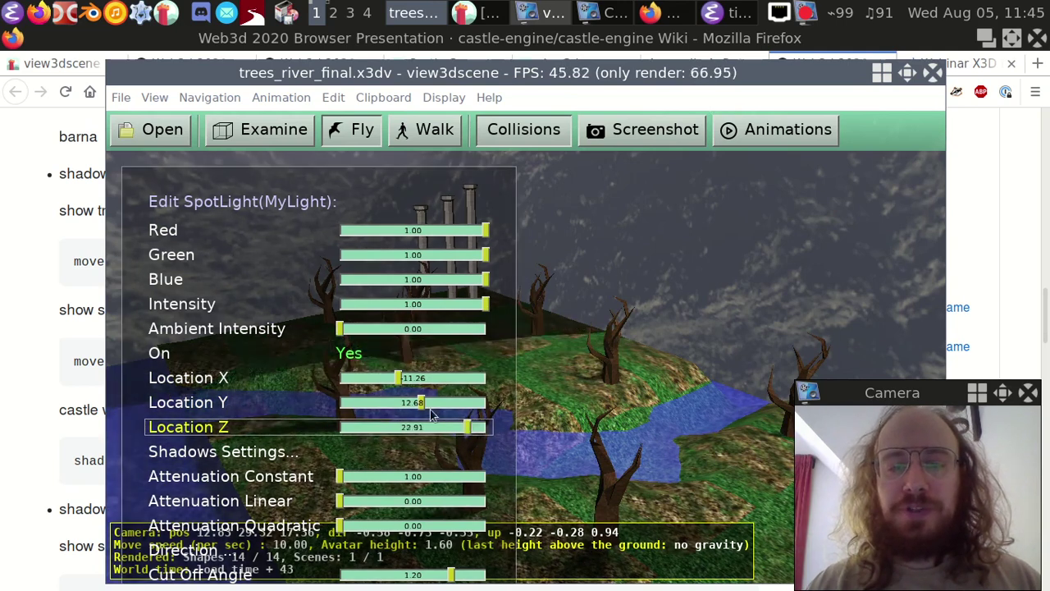
{"action": "key", "text": "Up"}
{"action": "key", "text": "Up"}
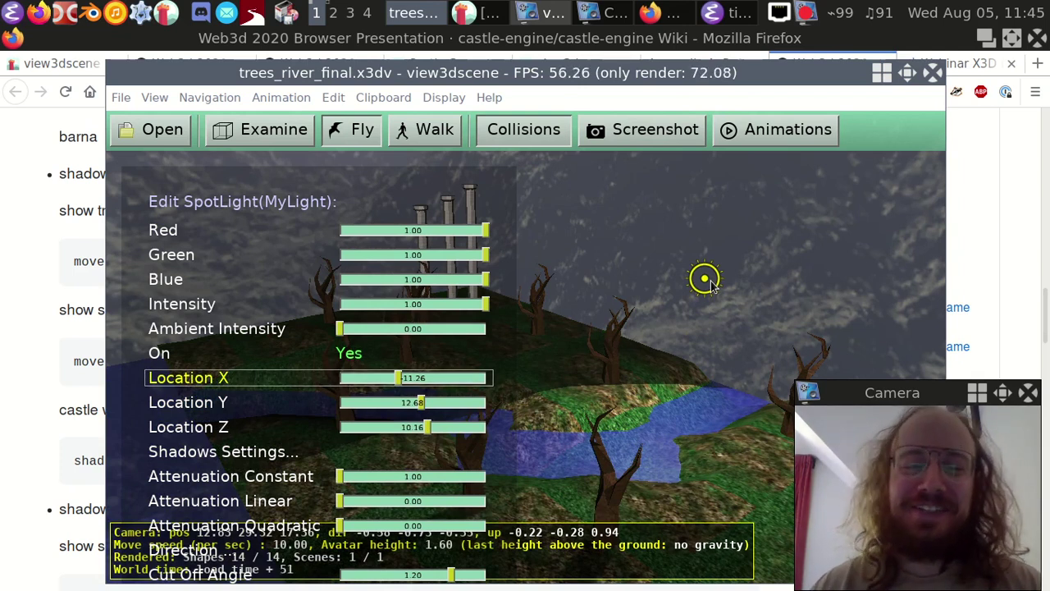
Step: Maximize the viewer window and shift the MyLight spot light to about X -13.62 and Y -0.46
{"action": "left_click_drag", "start_coordinate": [402, 379], "coordinate": [395, 404]}
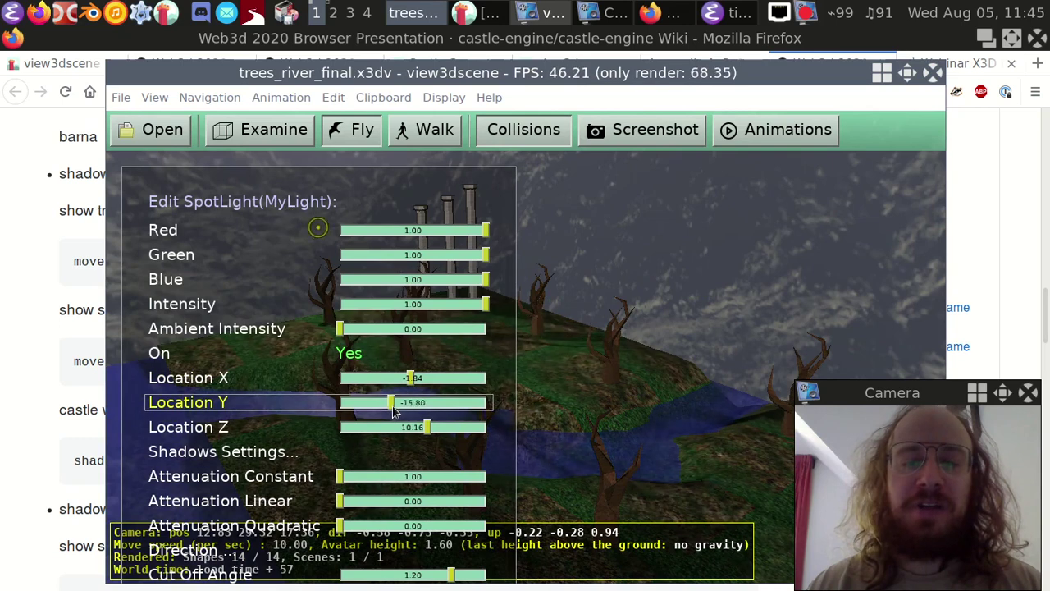
{"action": "double_click", "coordinate": [669, 75]}
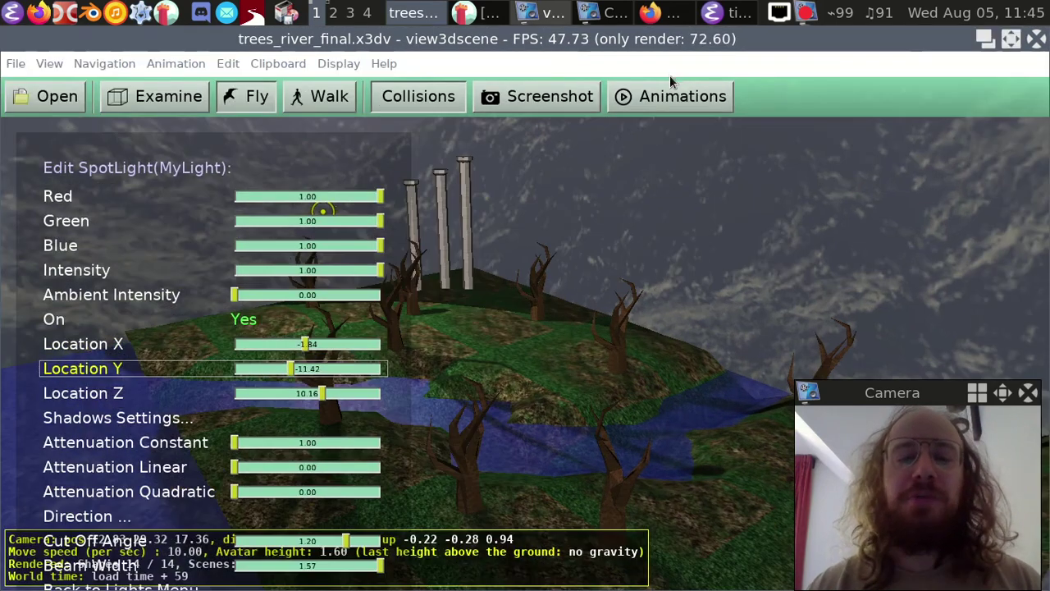
{"action": "left_click_drag", "start_coordinate": [291, 374], "coordinate": [291, 349]}
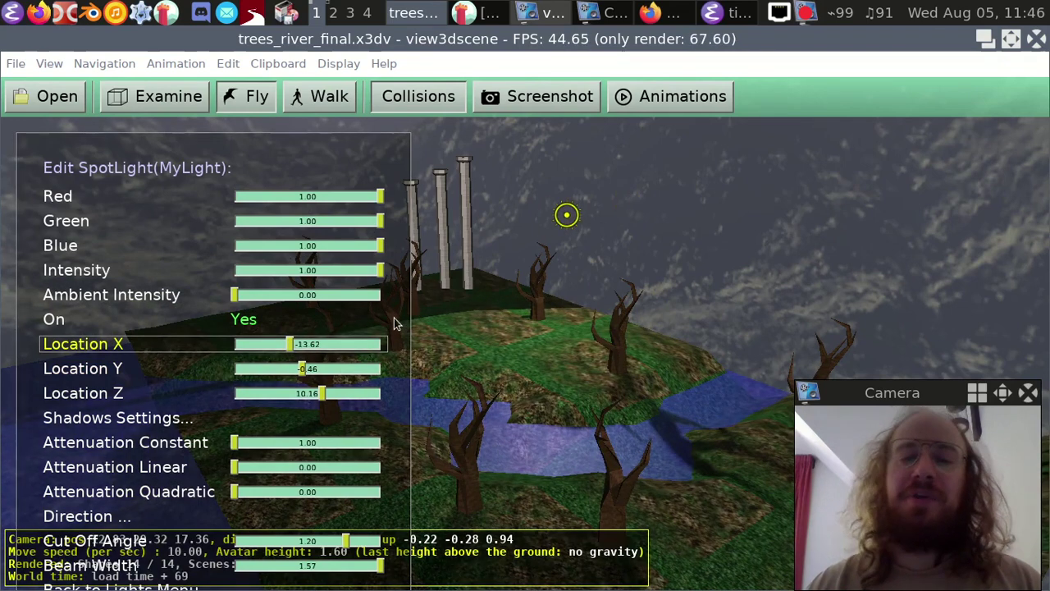
Step: Open the rhan_shrine.x3d model from the shinto_shrine folder
{"action": "key", "text": "ctrl+o"}
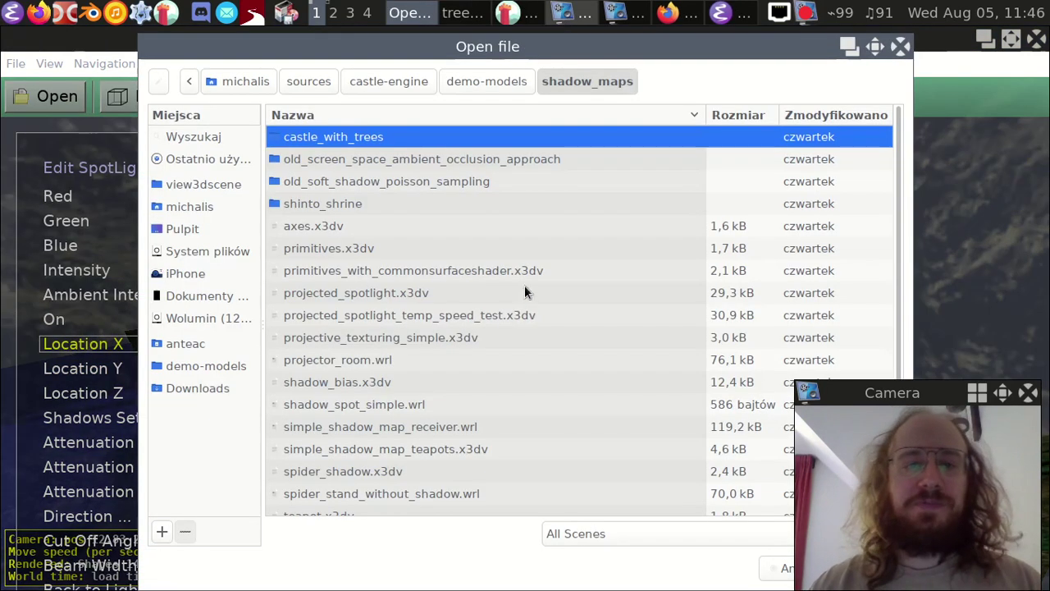
{"action": "double_click", "coordinate": [373, 204]}
{"action": "double_click", "coordinate": [413, 138]}
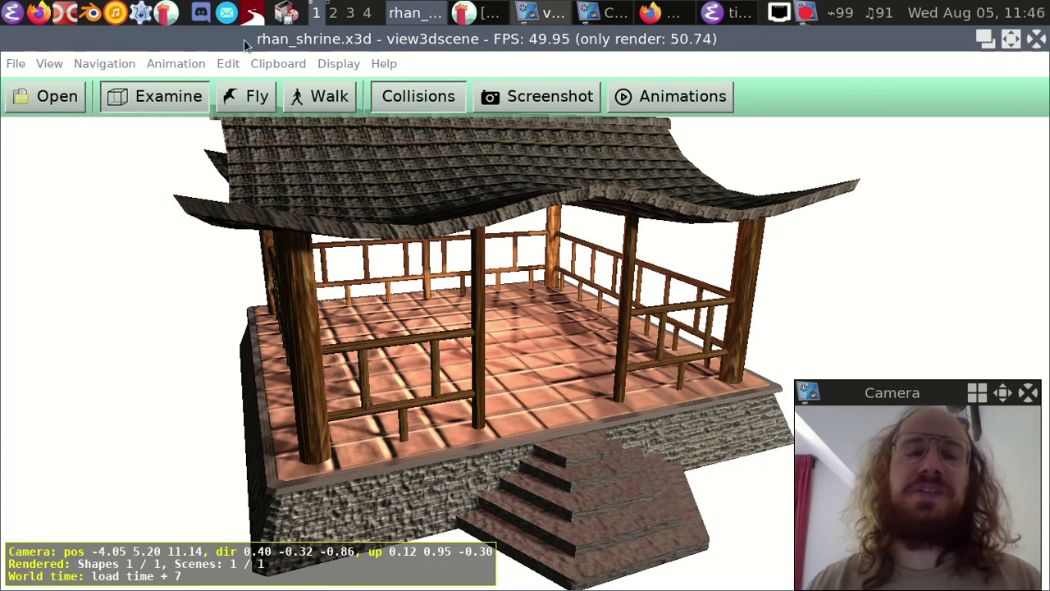
Step: Set the X location of the Lamp_003 spot light to about 2.61 and inspect the shadows on the shrine floor
{"action": "left_click", "coordinate": [225, 69]}
{"action": "left_click", "coordinate": [349, 370]}
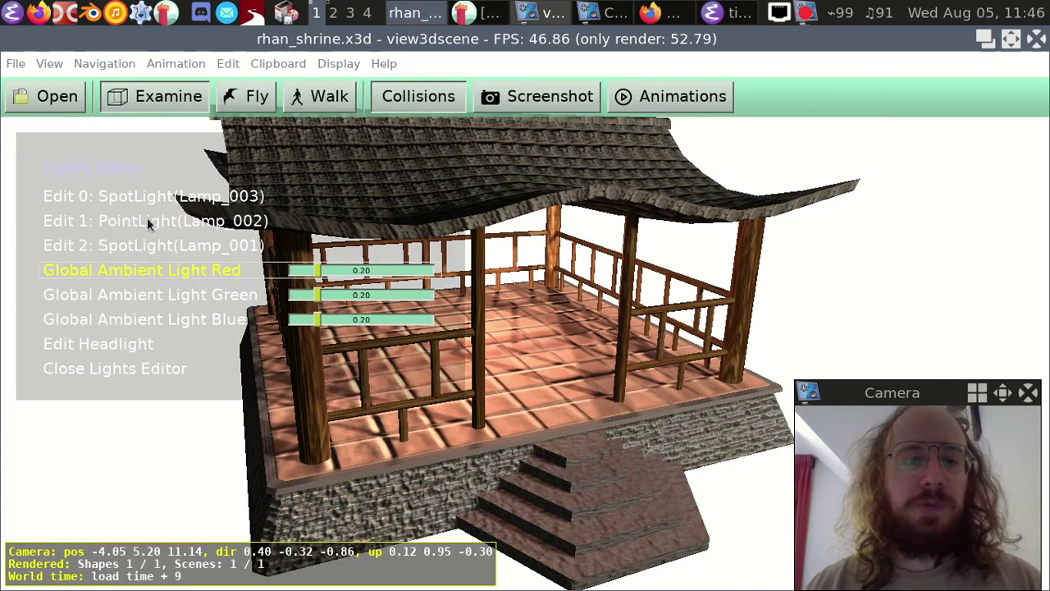
{"action": "left_click", "coordinate": [195, 202]}
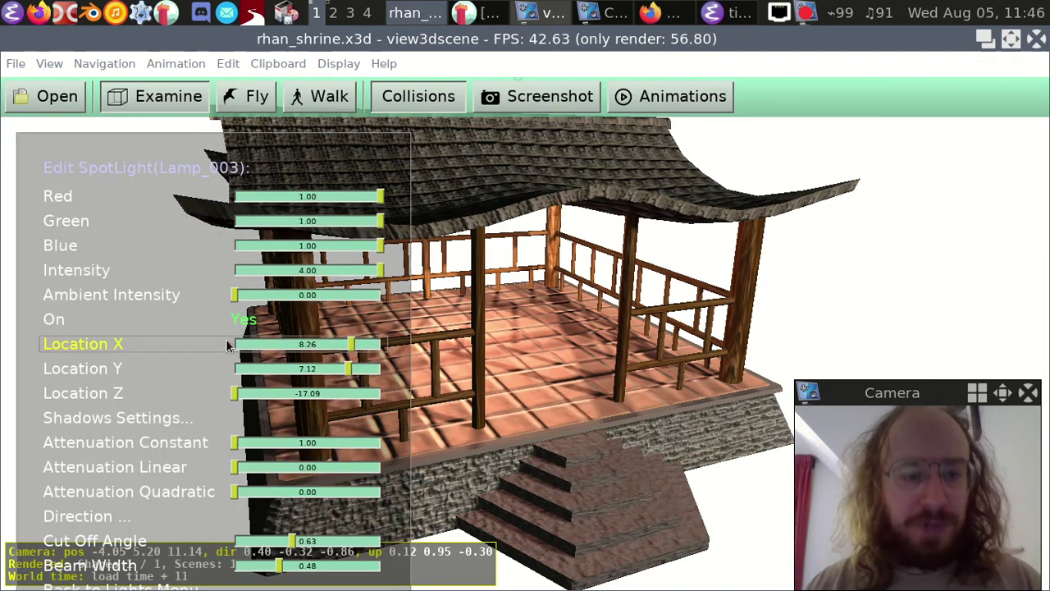
{"action": "left_click_drag", "start_coordinate": [355, 351], "coordinate": [322, 336]}
{"action": "left_click_drag", "start_coordinate": [525, 373], "coordinate": [502, 324]}
{"action": "scroll", "coordinate": [525, 322], "scroll_direction": "up", "scroll_amount": 5}
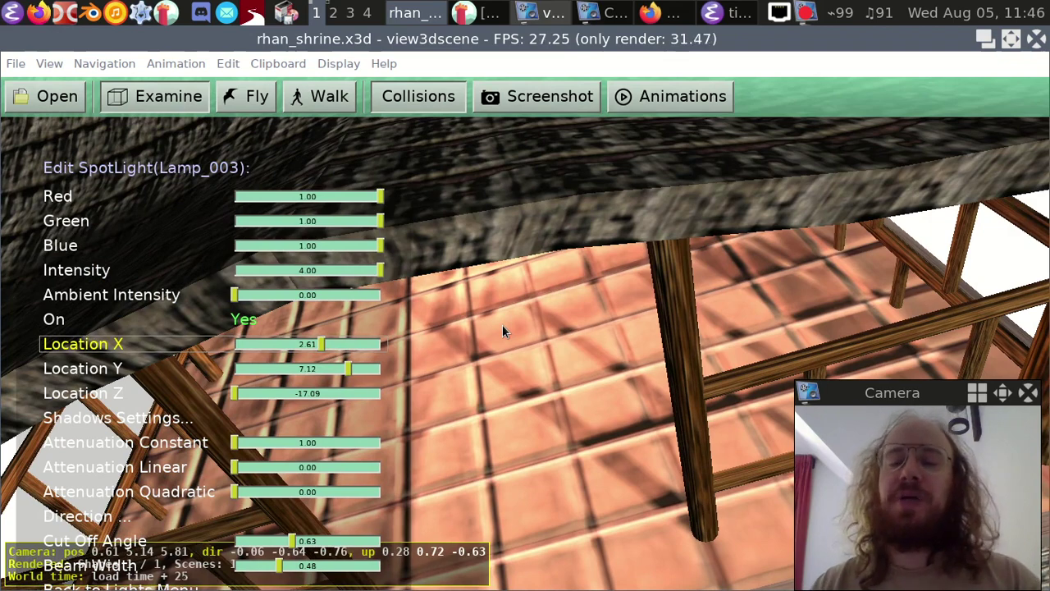
{"action": "scroll", "coordinate": [512, 312], "scroll_direction": "down", "scroll_amount": 6}
{"action": "left_click_drag", "start_coordinate": [513, 311], "coordinate": [530, 297]}
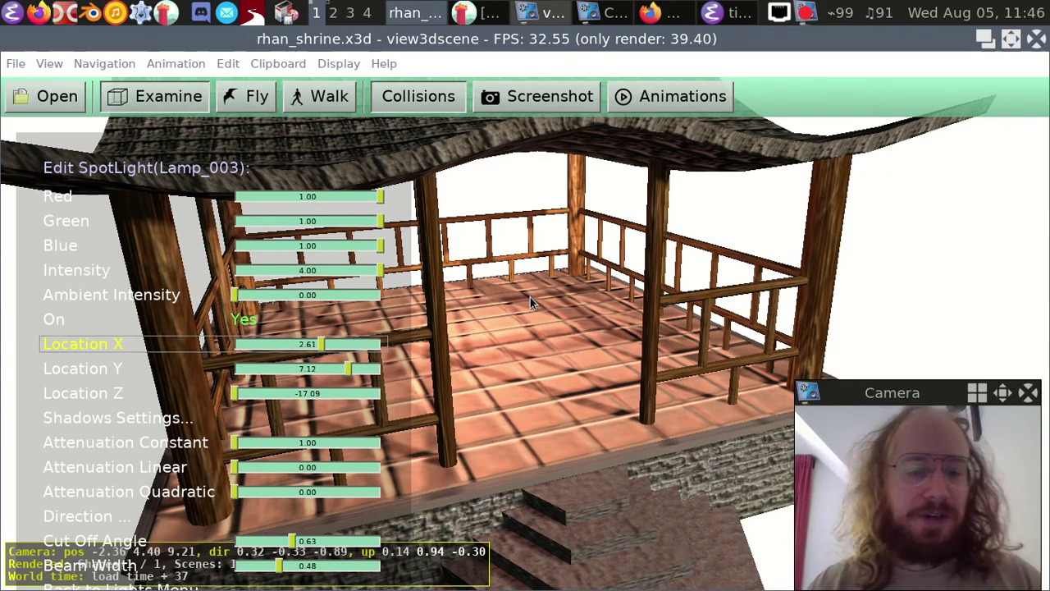
Step: Open the castle_with_trees_final.x3dv model from the castle_with_trees folder in shadow_maps
{"action": "key", "text": "ctrl+o"}
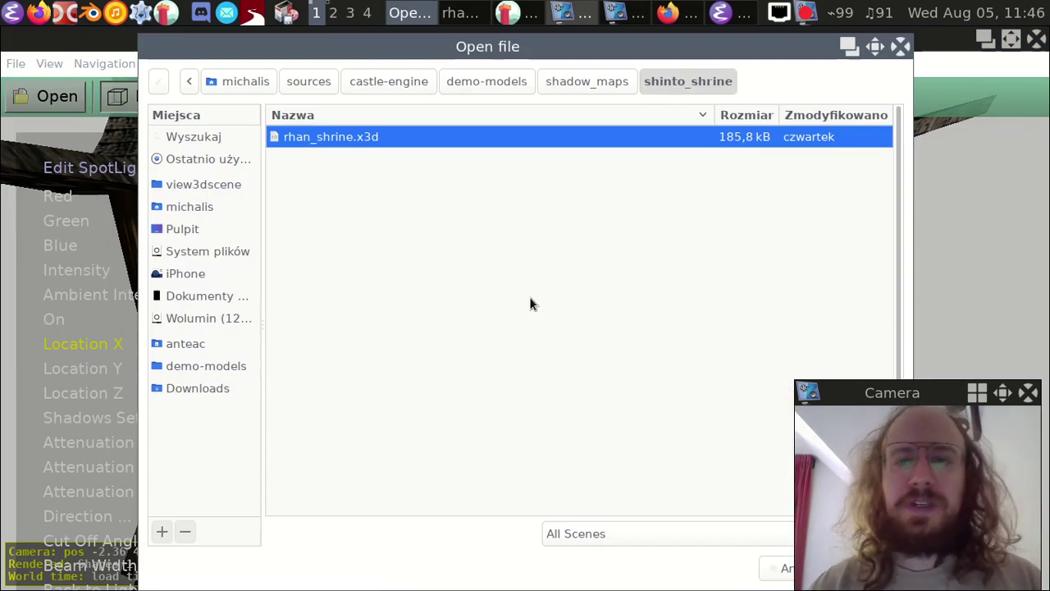
{"action": "key", "text": "alt+Up"}
{"action": "key", "text": "Up"}
{"action": "key", "text": "Up"}
{"action": "key", "text": "Up"}
{"action": "key", "text": "Return"}
{"action": "key", "text": "Down"}
{"action": "key", "text": "Down"}
{"action": "key", "text": "Down"}
{"action": "key", "text": "Down"}
{"action": "key", "text": "Up"}
{"action": "key", "text": "Return"}
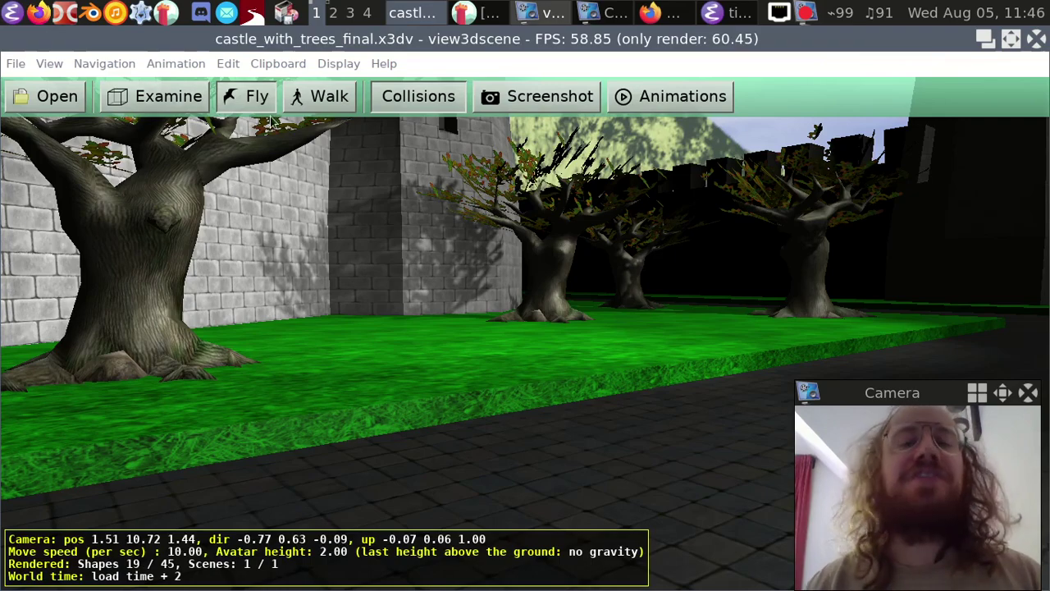
Step: Fly up to the castle wall and examine the tree's leafy branches and the shadows they cast on the bricks
{"action": "right_click_drag", "start_coordinate": [468, 248], "coordinate": [401, 352]}
{"action": "right_click_drag", "start_coordinate": [723, 236], "coordinate": [689, 187]}
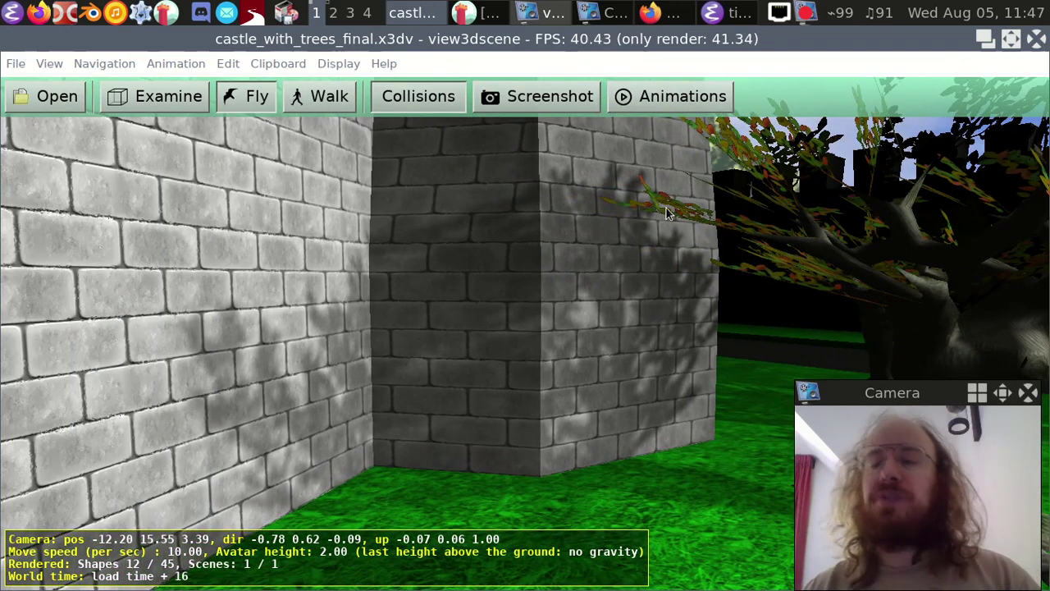
{"action": "key", "text": "Up"}
{"action": "key", "text": "Right"}
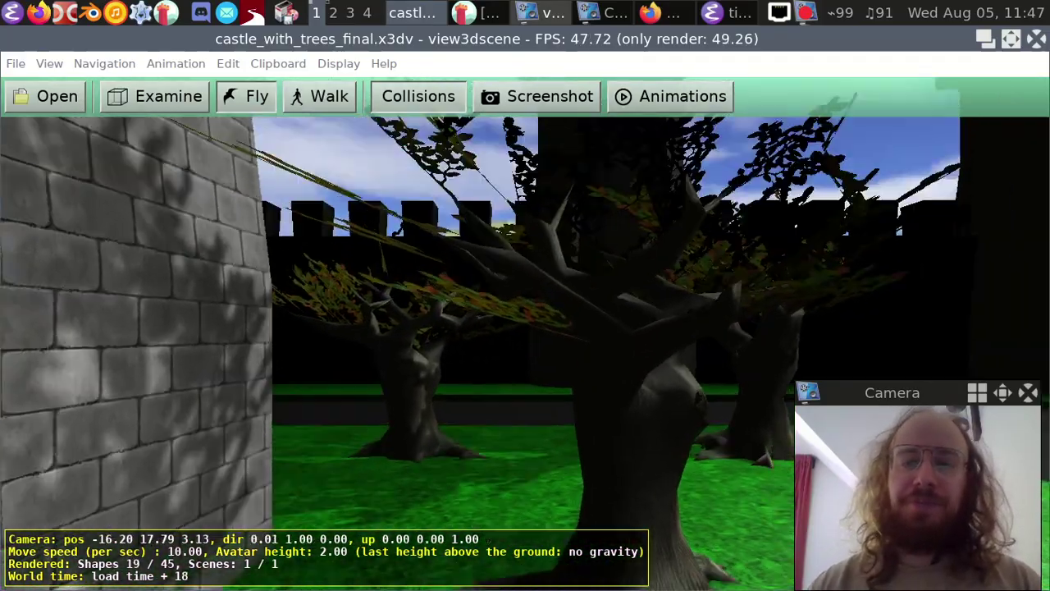
{"action": "key", "text": "Page_Up"}
{"action": "key", "text": "Up"}
{"action": "key", "text": "Left"}
{"action": "key", "text": "Page_Down"}
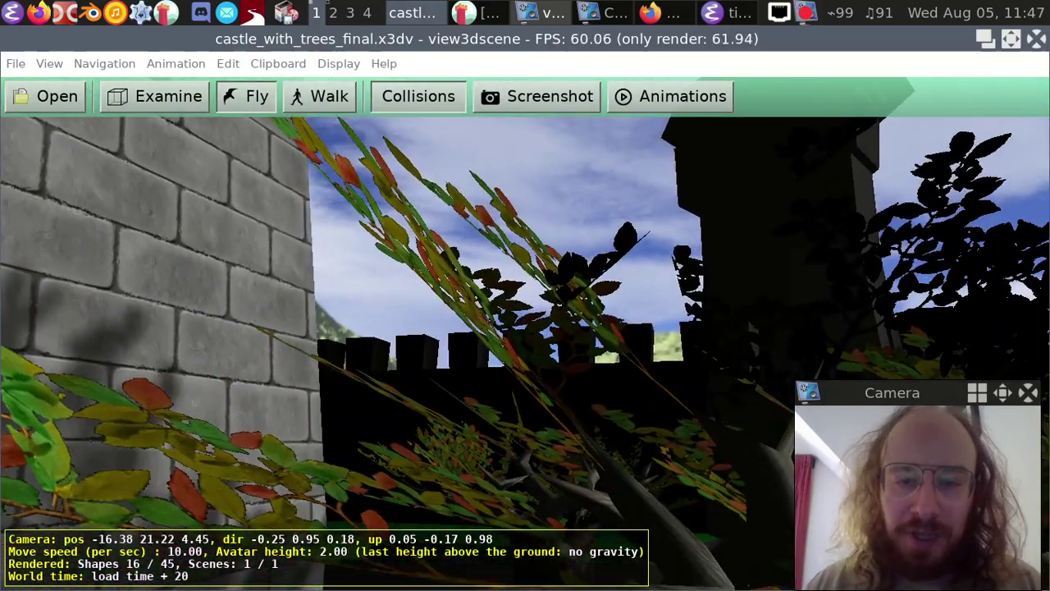
{"action": "key", "text": "Down"}
{"action": "key", "text": "Left"}
{"action": "key", "text": "Page_Down"}
{"action": "key", "text": "Down"}
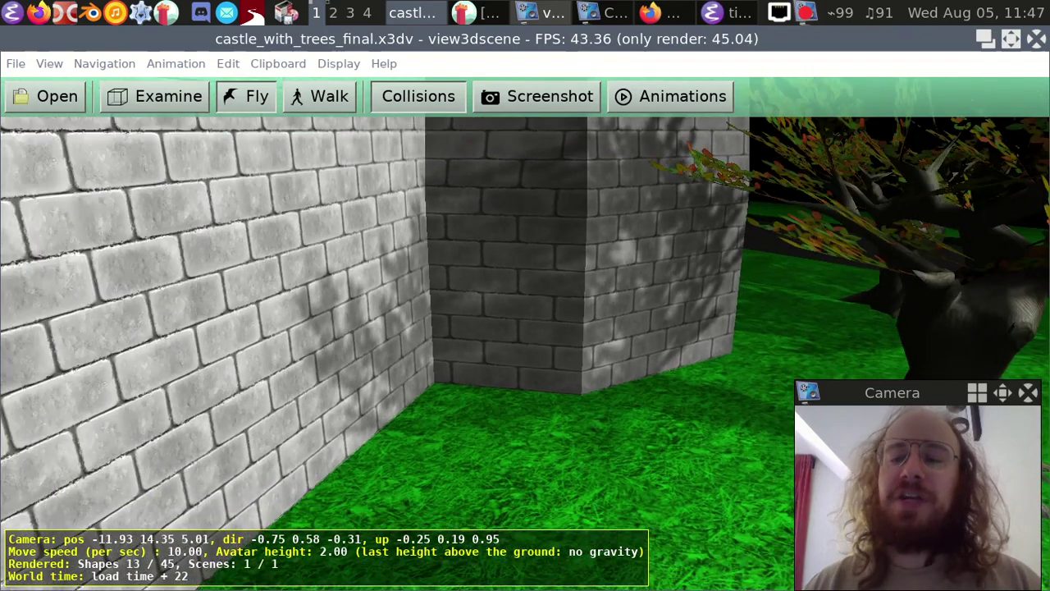
Step: Fly past the wall corner and look up and around at the towers, battlements and trees in the courtyard
{"action": "key", "text": "Page_Up"}
{"action": "key", "text": "Right"}
{"action": "key", "text": "Up"}
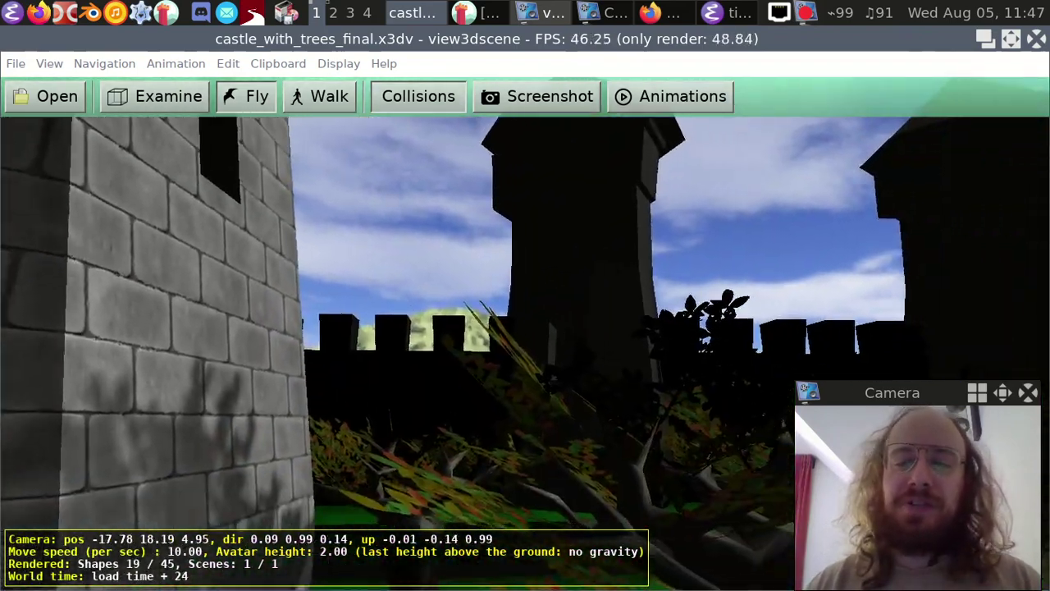
{"action": "key", "text": "Up"}
{"action": "key", "text": "Page_Down"}
{"action": "key", "text": "Down"}
{"action": "key", "text": "Left"}
{"action": "key", "text": "Page_Down"}
{"action": "key", "text": "Right"}
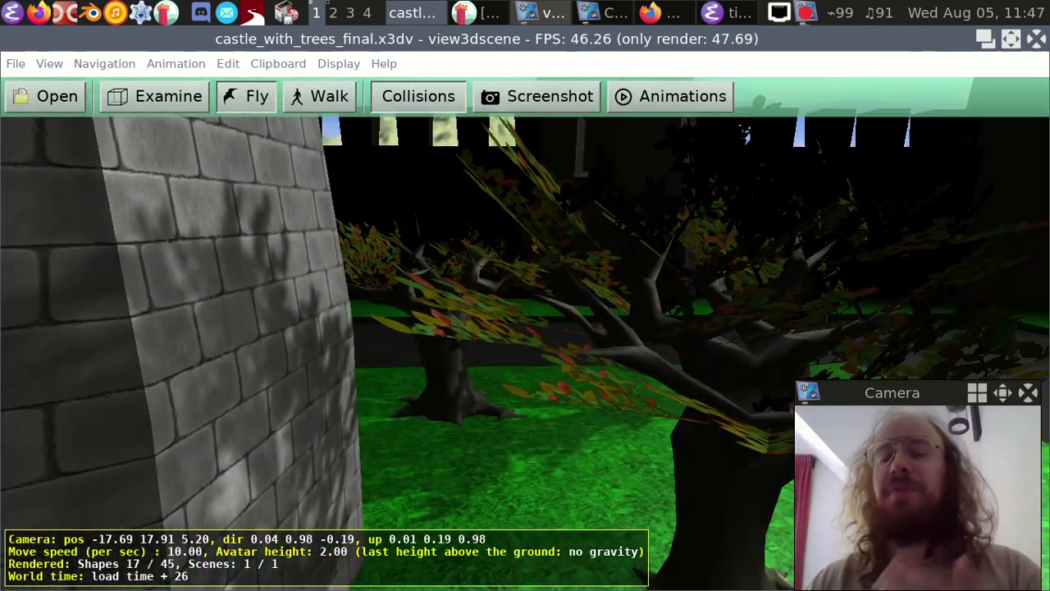
{"action": "key", "text": "Page_Up"}
{"action": "key", "text": "Right"}
{"action": "key", "text": "comma"}
{"action": "key", "text": "period"}
{"action": "key", "text": "Left"}
{"action": "key", "text": "Page_Down"}
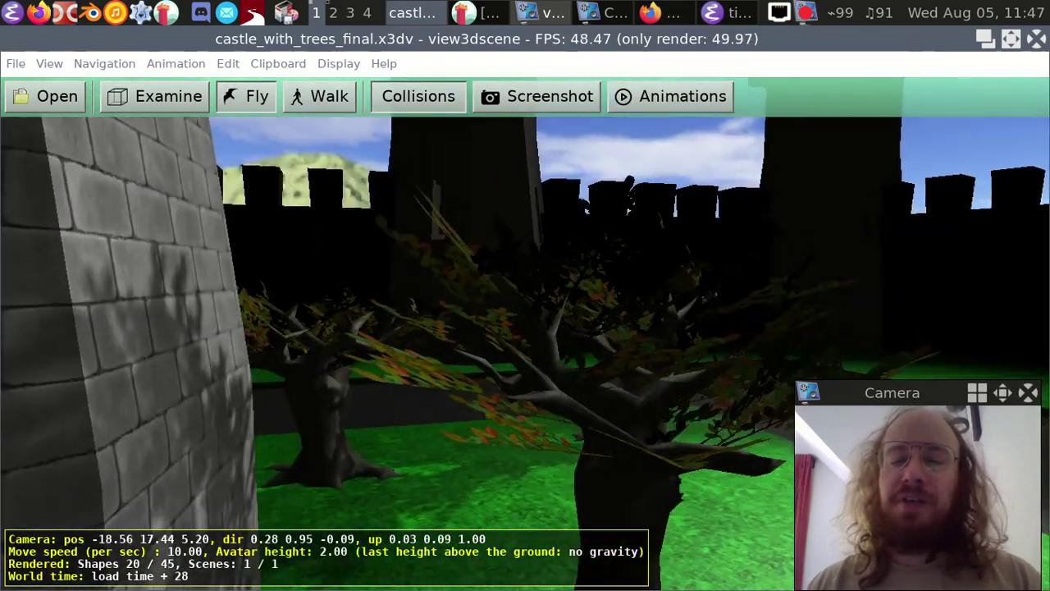
Step: Turn back to the wall corner and frame the leaf shadows on the bricks together with the nearby branch
{"action": "key", "text": "Left"}
{"action": "key", "text": "Page_Down"}
{"action": "key", "text": "Page_Up"}
{"action": "key", "text": "period"}
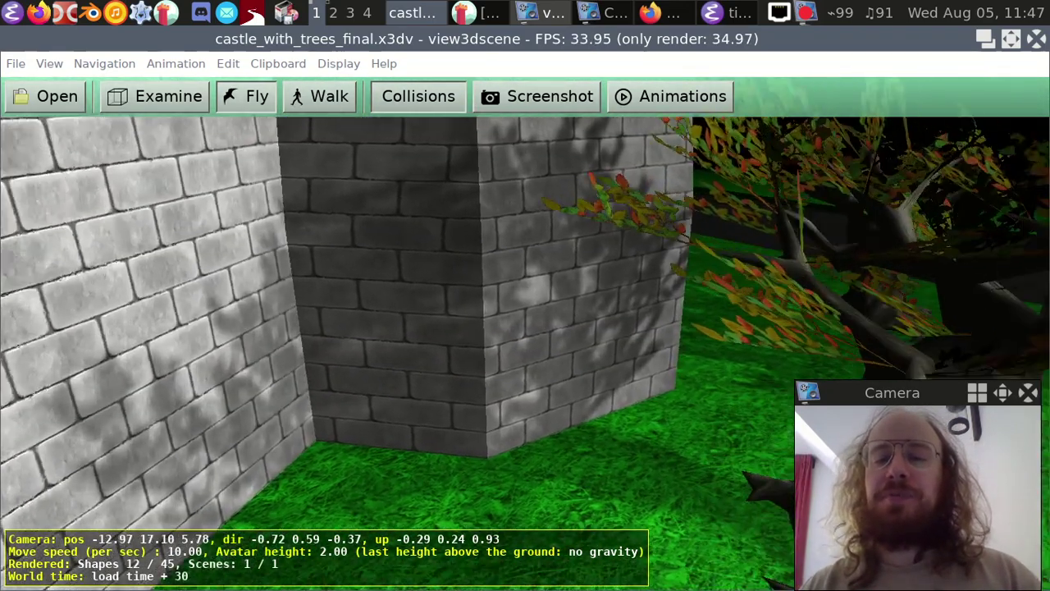
{"action": "key", "text": "Up"}
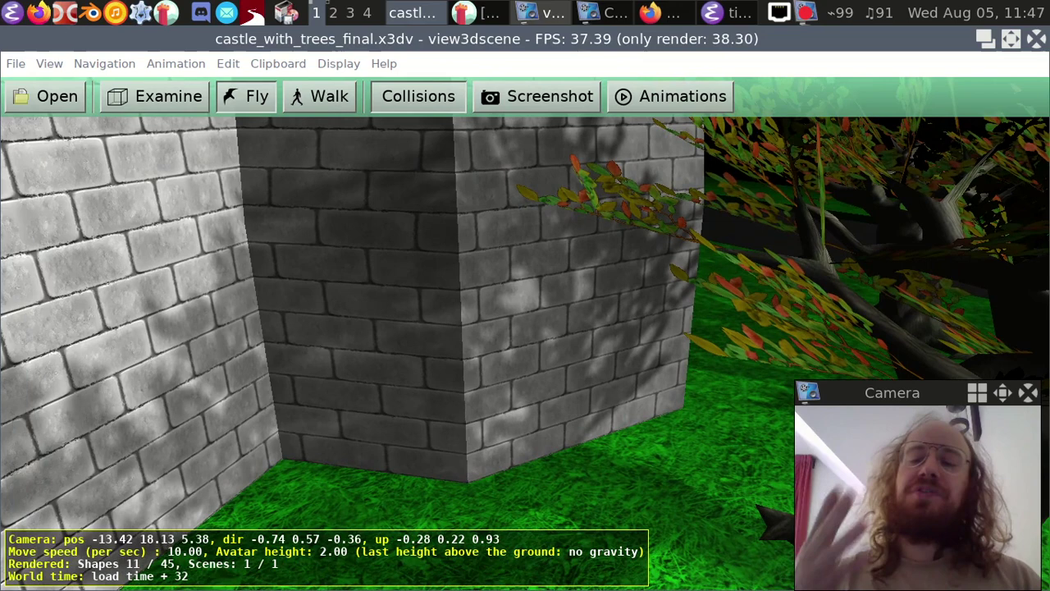
{"action": "key", "text": "Left"}
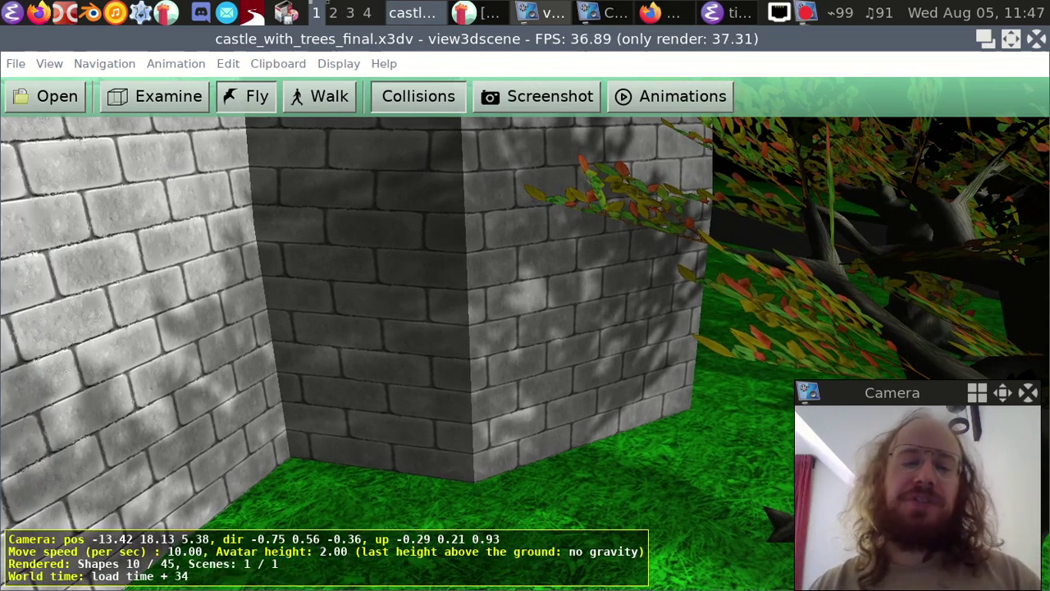
{"action": "key", "text": "Page_Down"}
{"action": "key", "text": "Right"}
{"action": "key", "text": "Right"}
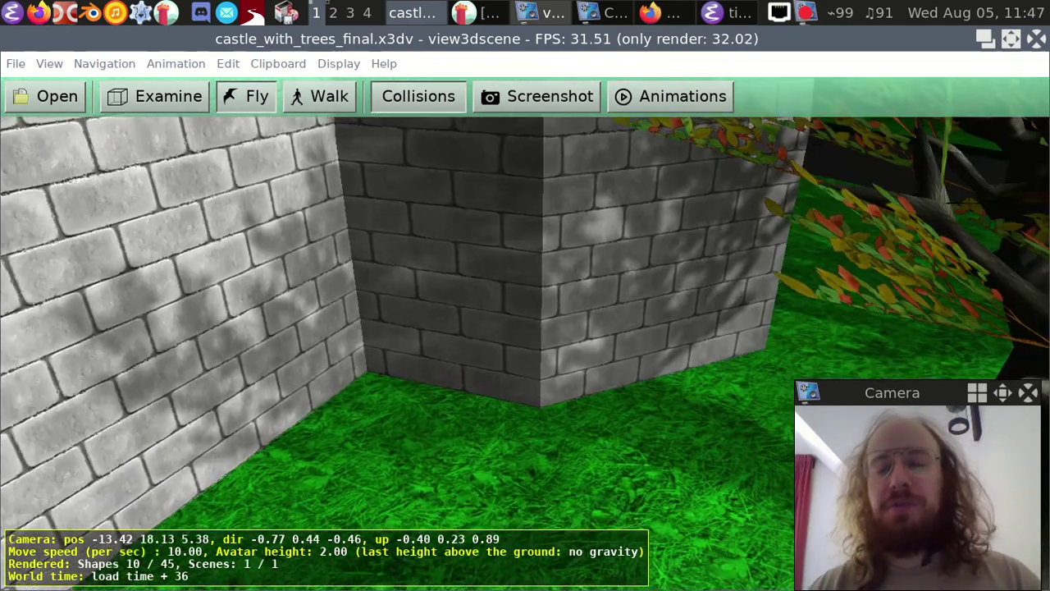
{"action": "key", "text": "Page_Up"}
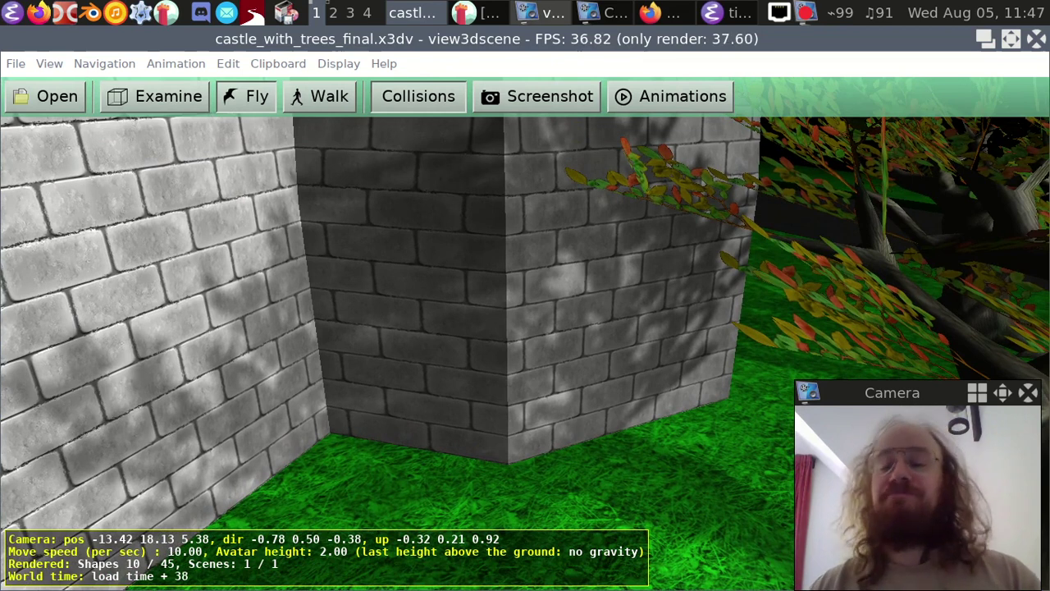
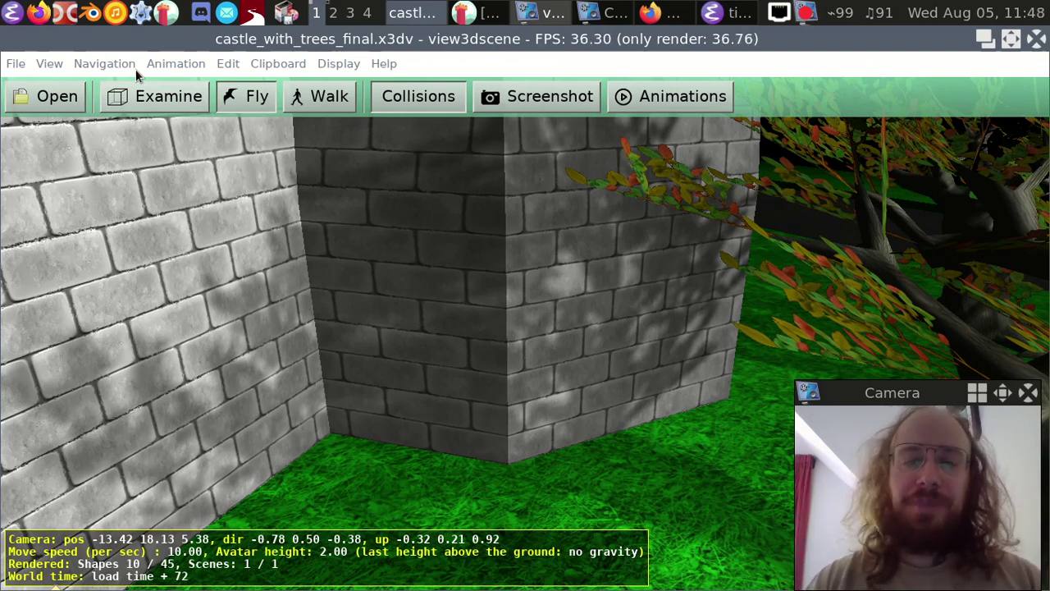
Step: Open the stonehenge_with_chopper.x3dv model from the shadow_volumes folder of demo-models
{"action": "key", "text": "ctrl+o"}
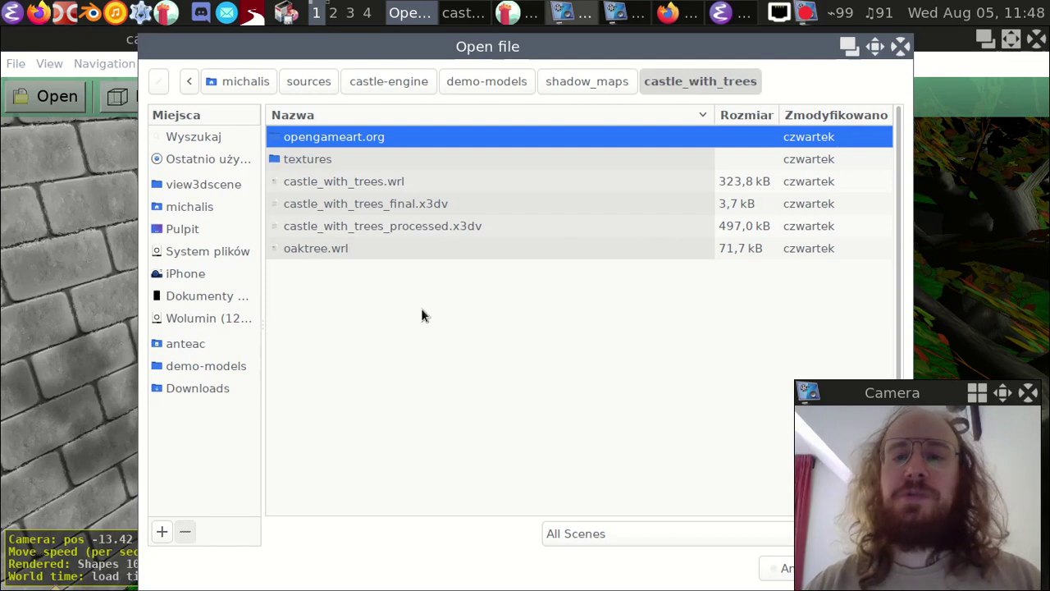
{"action": "key", "text": "BackSpace"}
{"action": "key", "text": "BackSpace"}
{"action": "key", "text": "Down"}
{"action": "key", "text": "Down"}
{"action": "key", "text": "Down"}
{"action": "key", "text": "Up"}
{"action": "key", "text": "Up"}
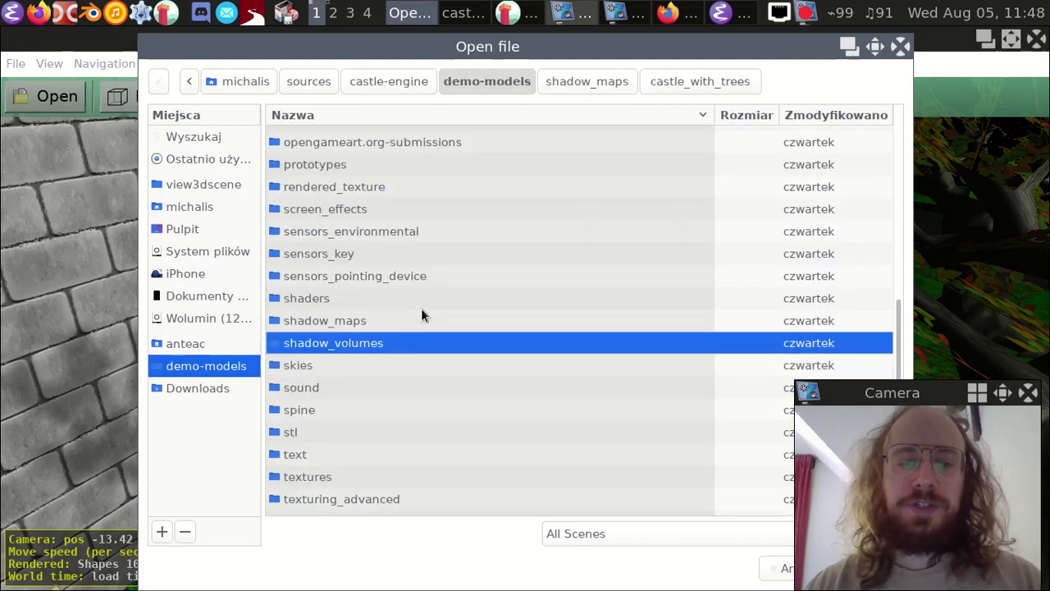
{"action": "double_click", "coordinate": [416, 343]}
{"action": "double_click", "coordinate": [402, 343]}
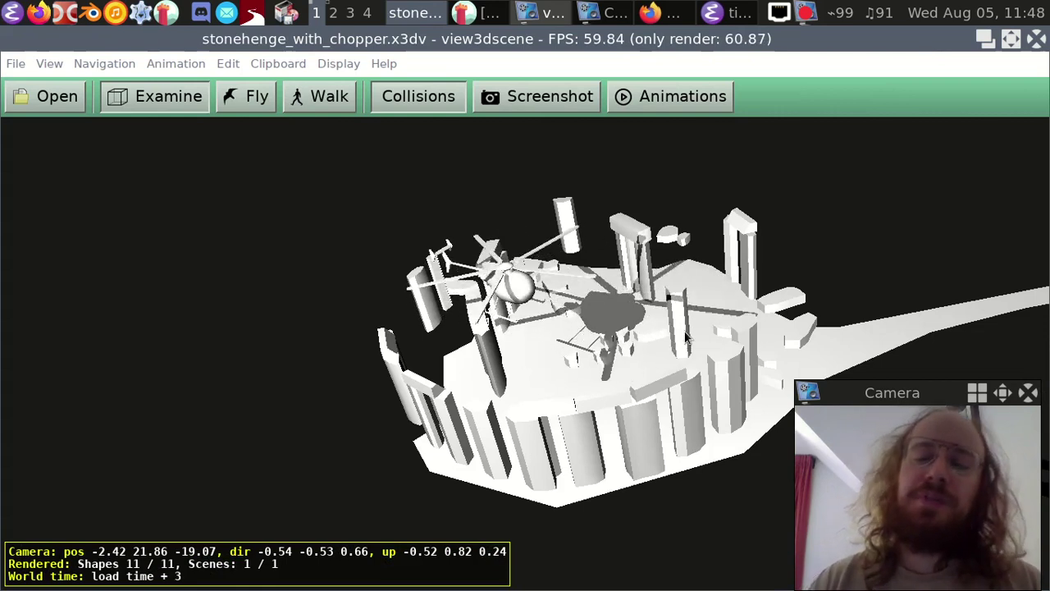
Step: Move the helicopter around above the Stonehenge stones and view its shadow falling on the pillars and ground up close
{"action": "left_click_drag", "start_coordinate": [532, 316], "coordinate": [602, 367]}
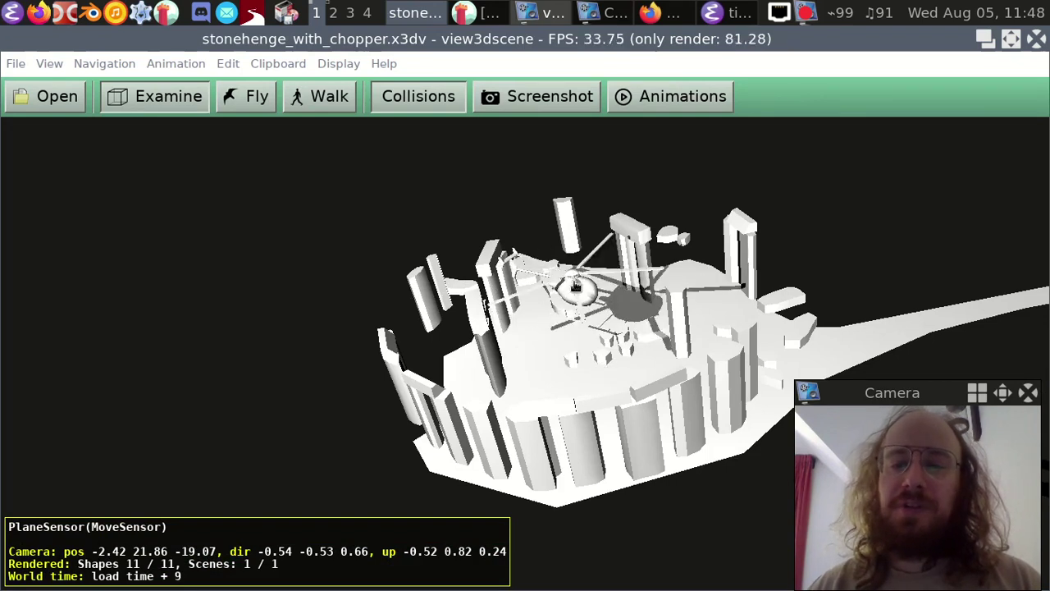
{"action": "left_click_drag", "start_coordinate": [556, 255], "coordinate": [641, 326]}
{"action": "scroll", "coordinate": [574, 310], "scroll_direction": "up", "scroll_amount": 3}
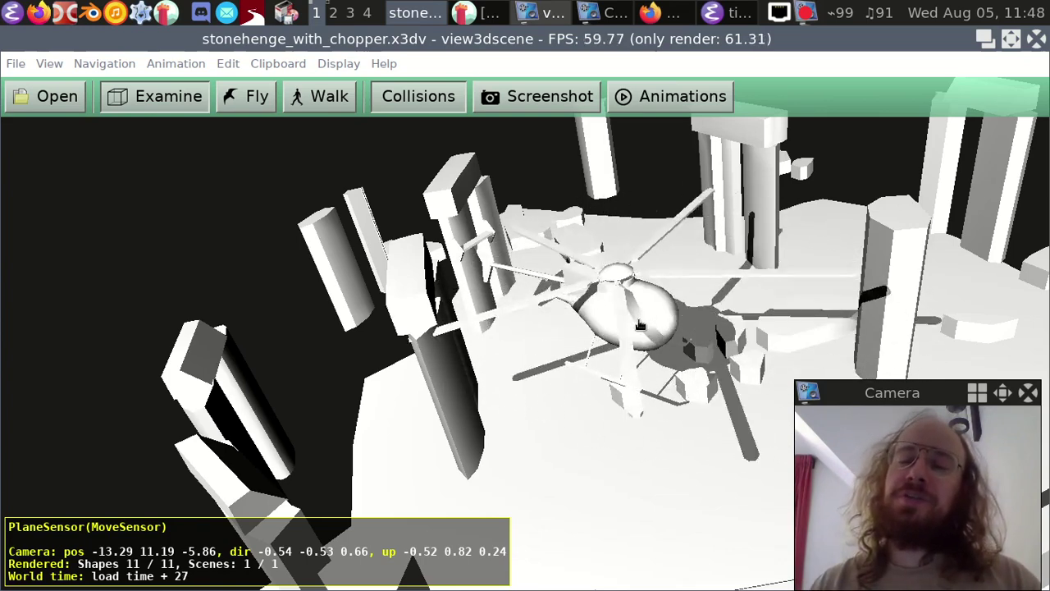
{"action": "left_click_drag", "start_coordinate": [641, 326], "coordinate": [456, 328]}
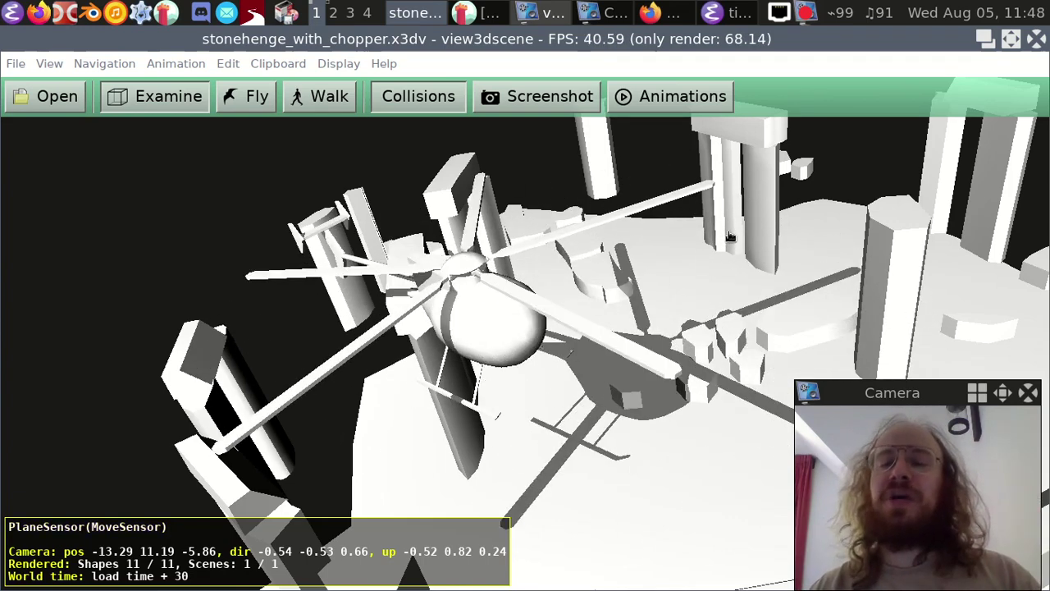
{"action": "left_click_drag", "start_coordinate": [730, 238], "coordinate": [731, 237]}
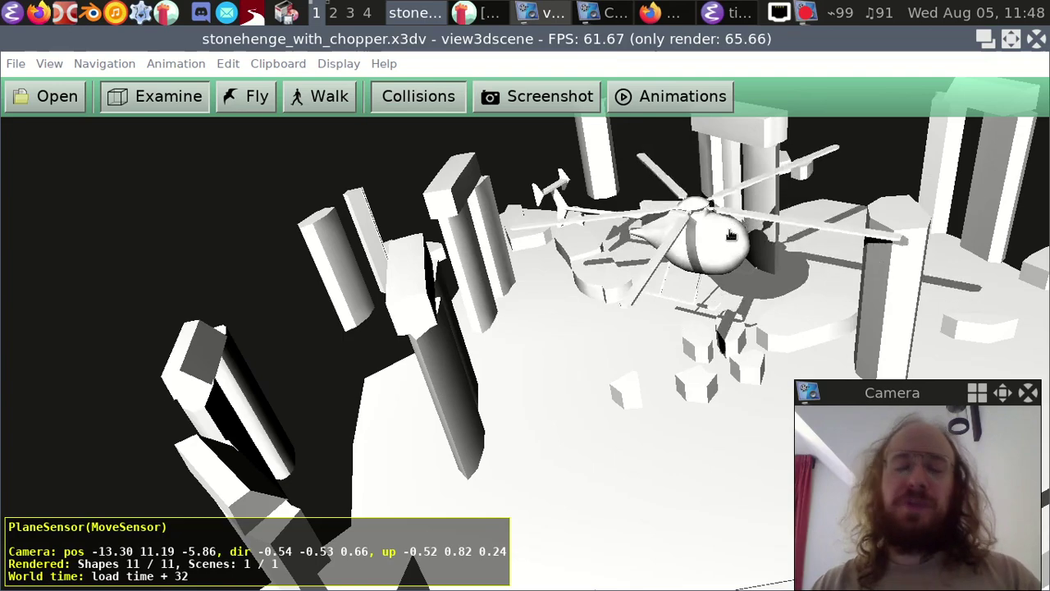
{"action": "left_click_drag", "start_coordinate": [731, 236], "coordinate": [597, 290]}
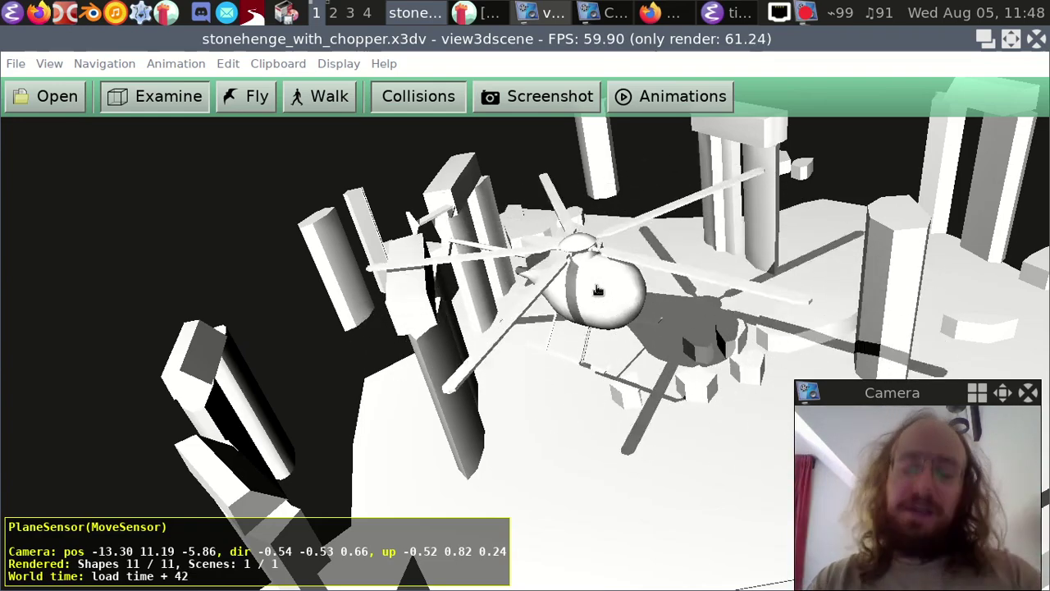
Step: Open fountain.wrl from the shadow_volumes folder and look over the whole arched structure
{"action": "key", "text": "ctrl+o"}
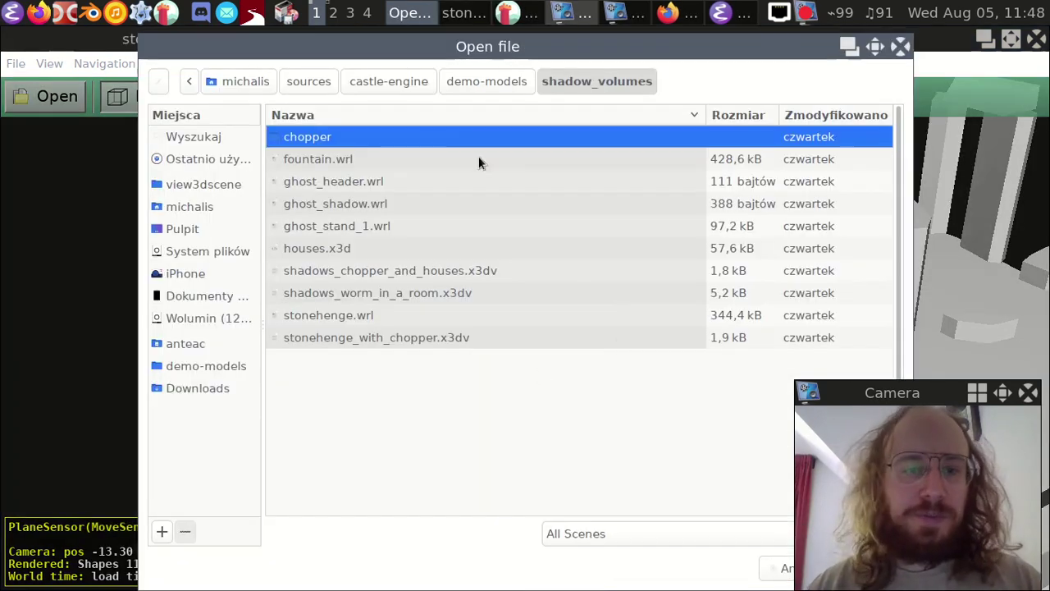
{"action": "double_click", "coordinate": [342, 159]}
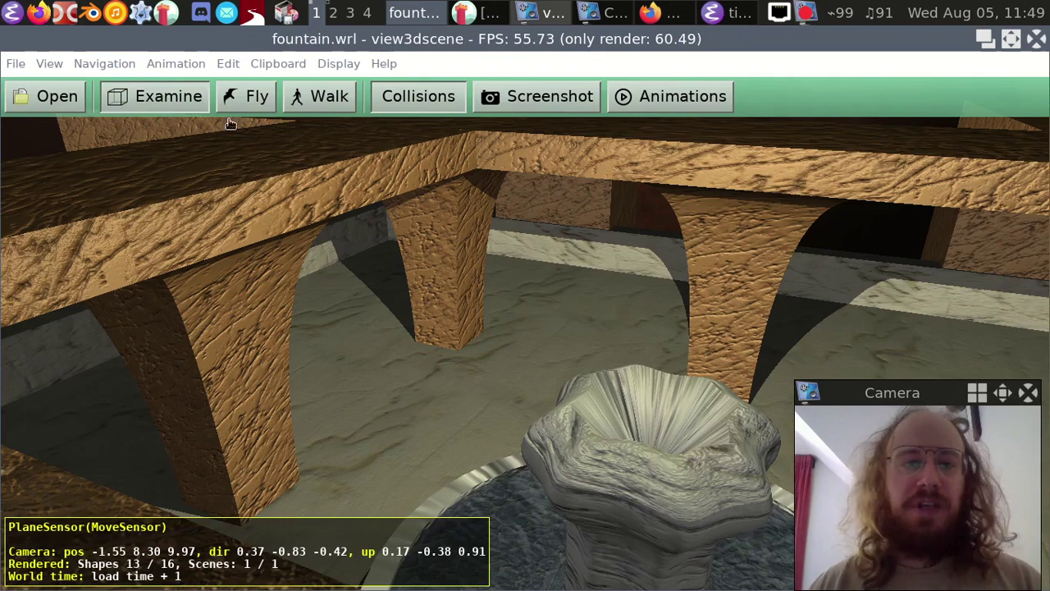
{"action": "scroll", "coordinate": [521, 353], "scroll_direction": "down", "scroll_amount": 5}
{"action": "scroll", "coordinate": [541, 365], "scroll_direction": "down", "scroll_amount": 2}
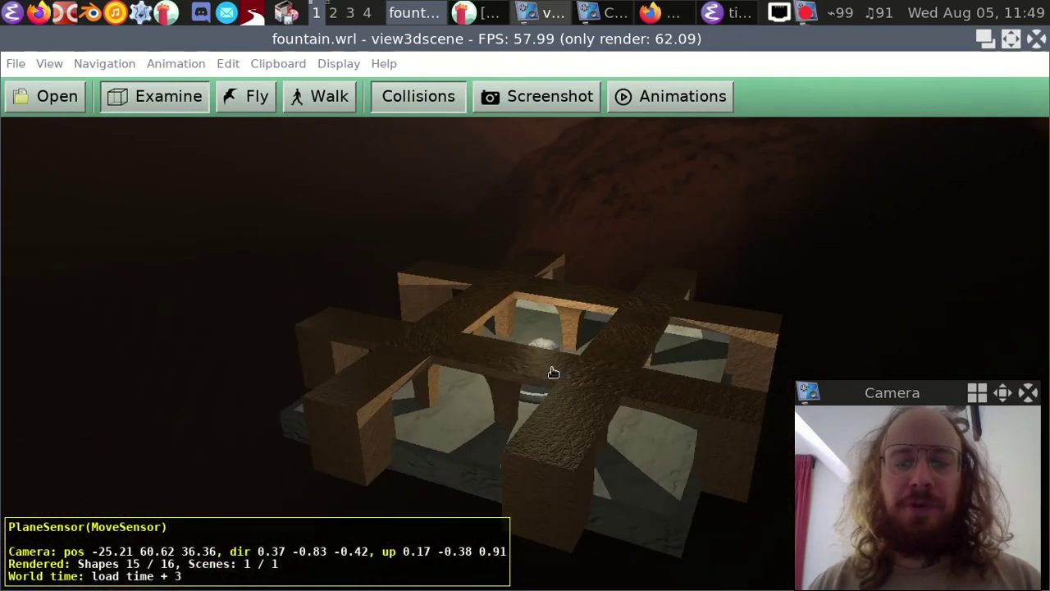
{"action": "scroll", "coordinate": [558, 387], "scroll_direction": "up", "scroll_amount": 6}
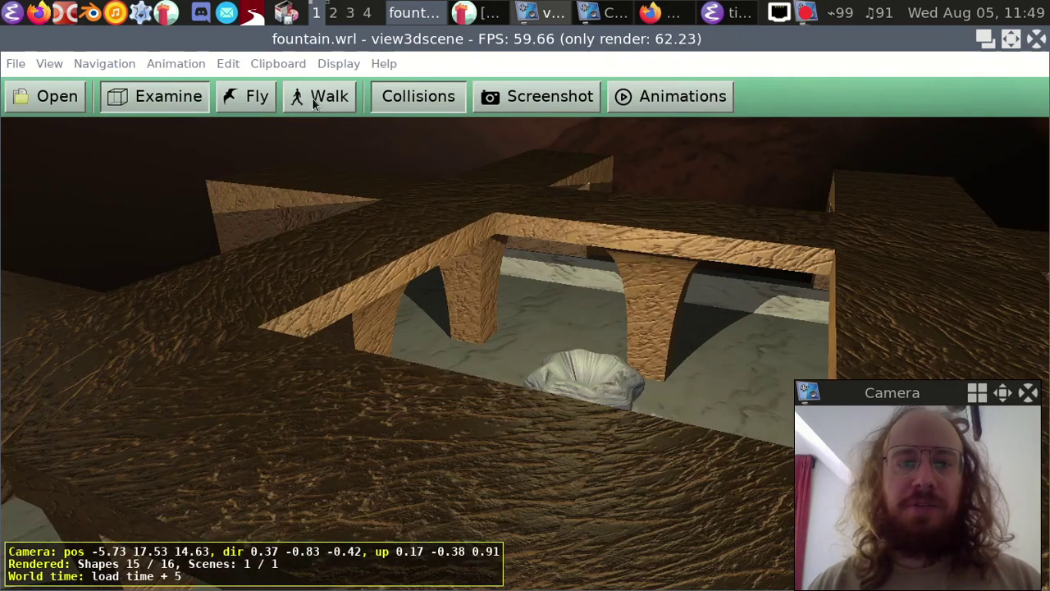
Step: Switch to Walk navigation and walk around the fountain basin, examining the bump-mapped pillars and their shadows
{"action": "left_click", "coordinate": [315, 100]}
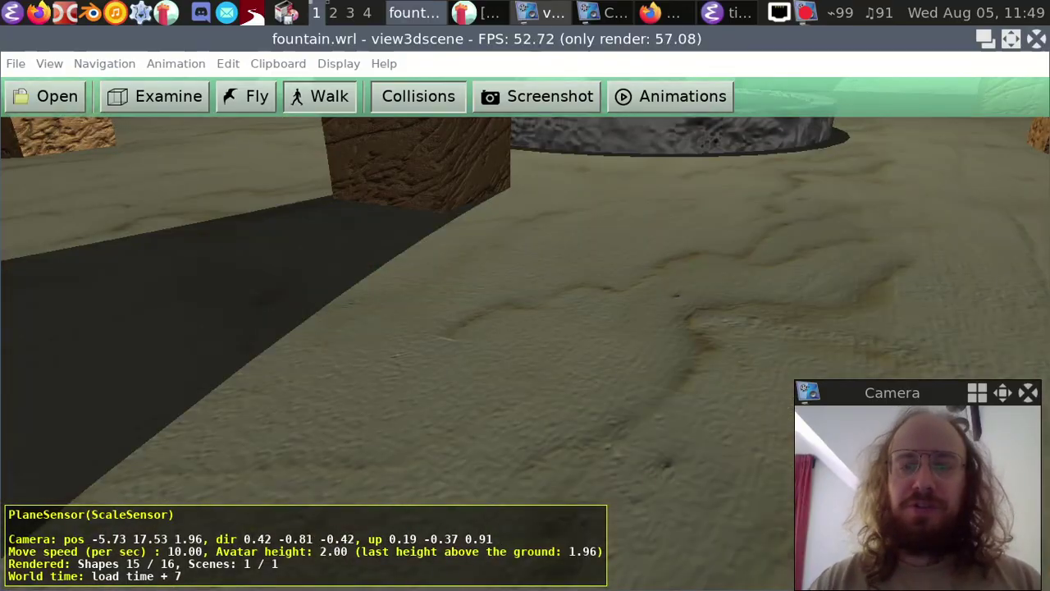
{"action": "key", "text": "Up"}
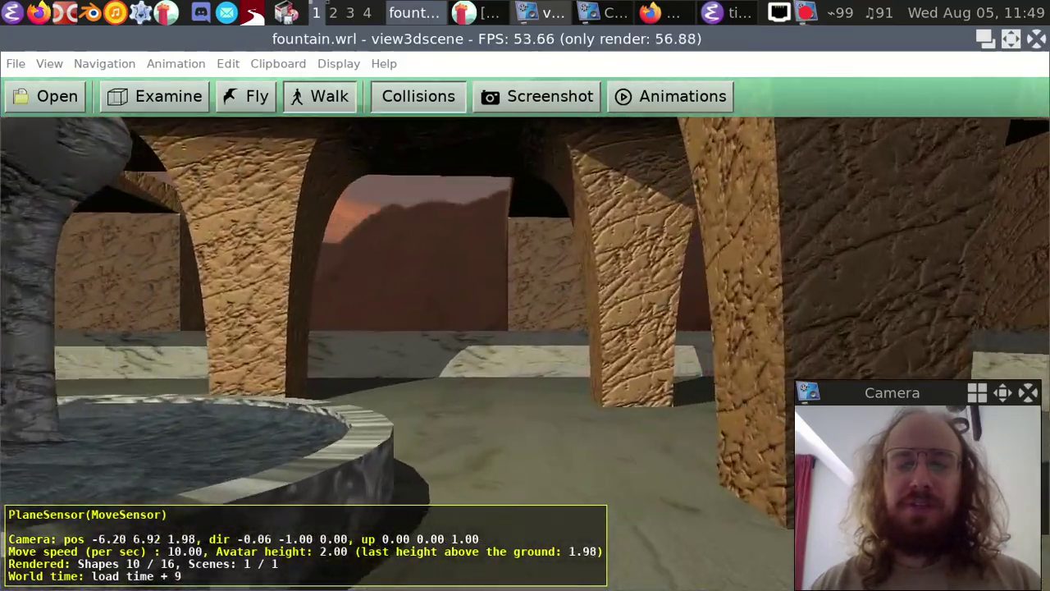
{"action": "key", "text": "Up"}
{"action": "key", "text": "Left"}
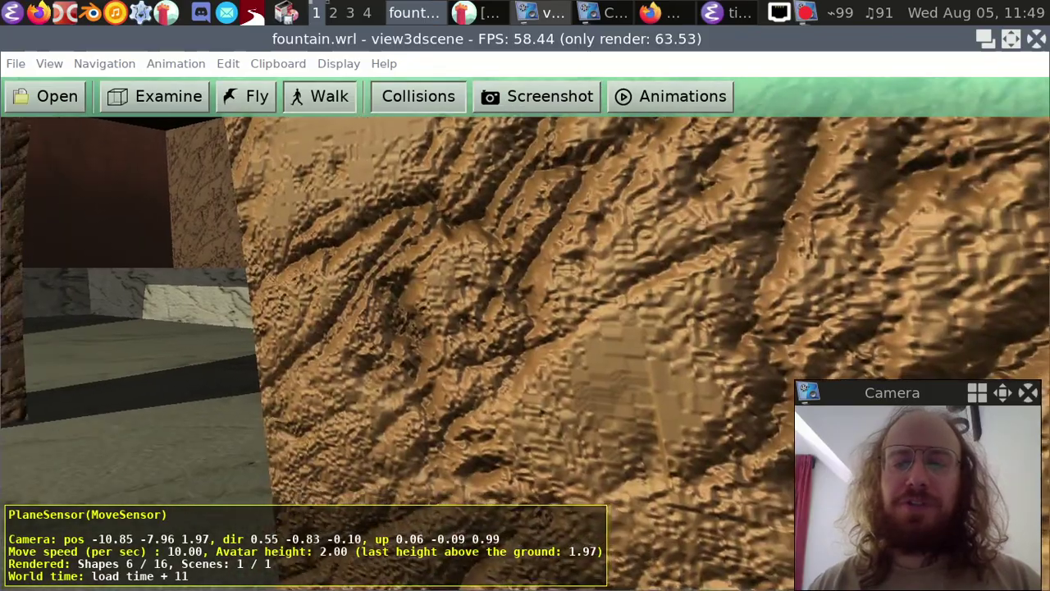
{"action": "key", "text": "Up"}
{"action": "key", "text": "Left"}
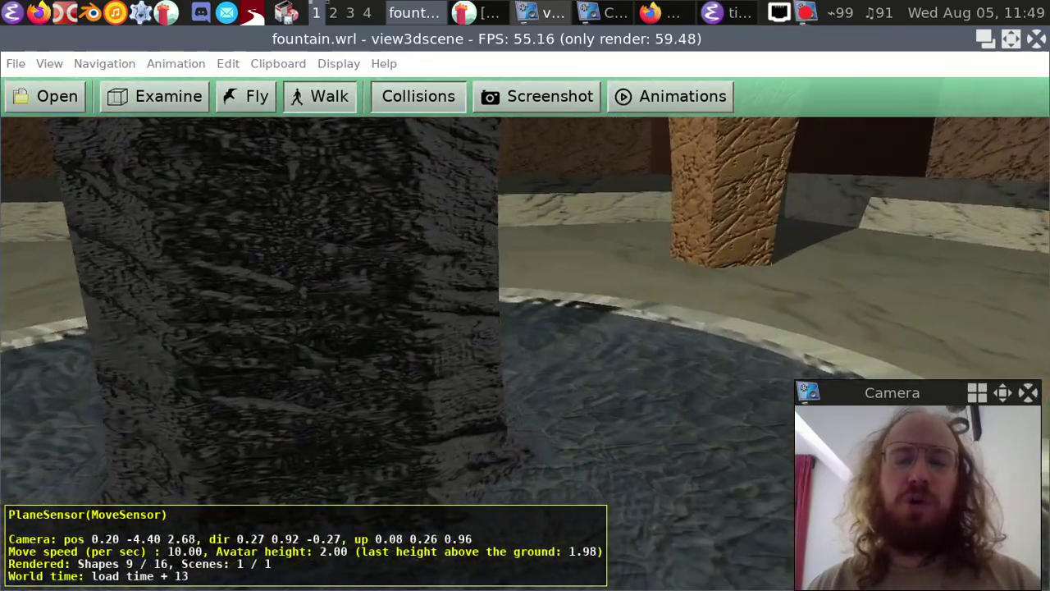
{"action": "key", "text": "Left"}
{"action": "key", "text": "period"}
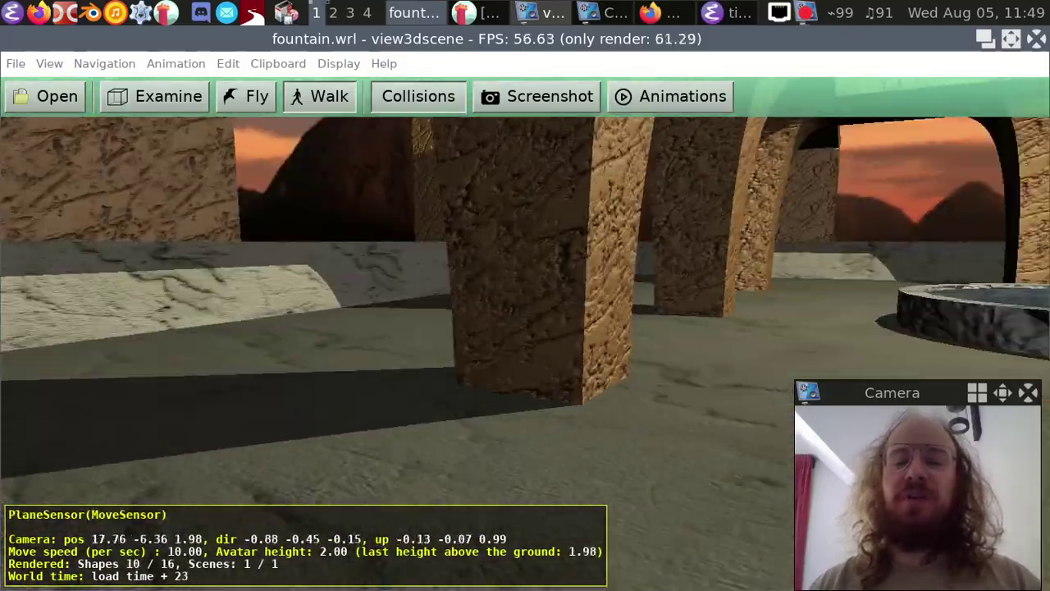
Step: Walk between the outer pillars and turn to frame the whole fountain under the arches
{"action": "key", "text": "Up"}
{"action": "key", "text": "Left"}
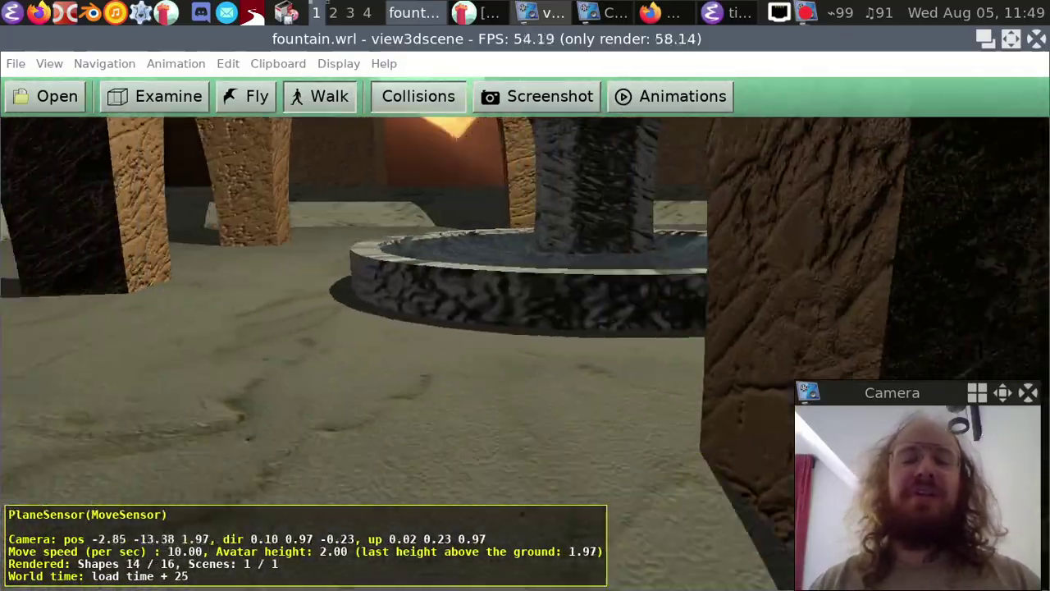
{"action": "key", "text": "s"}
{"action": "key", "text": "a"}
{"action": "key", "text": "w"}
{"action": "key", "text": "Right"}
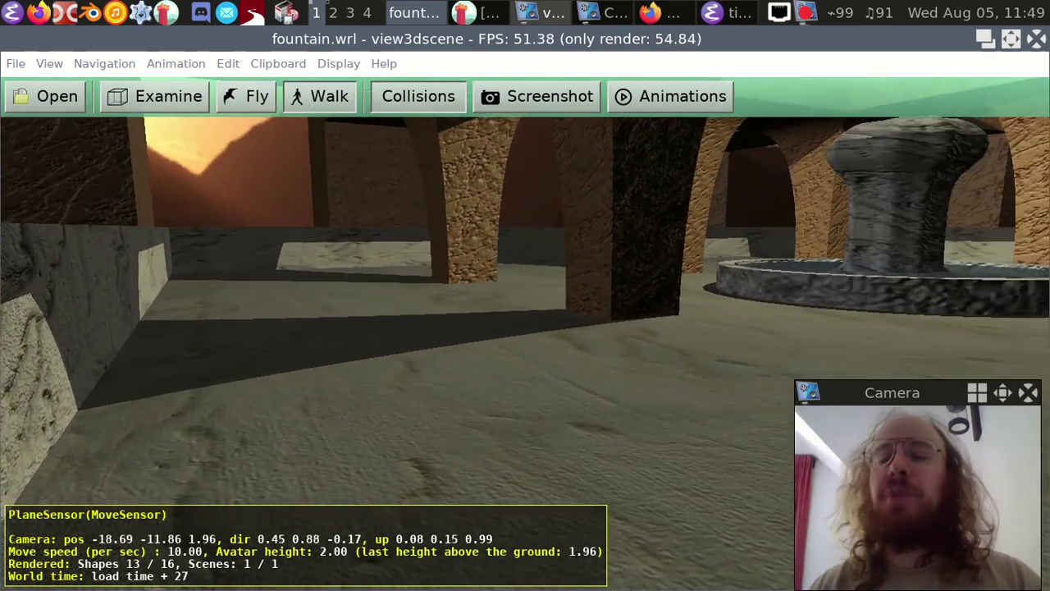
{"action": "key", "text": "w"}
{"action": "key", "text": "Right"}
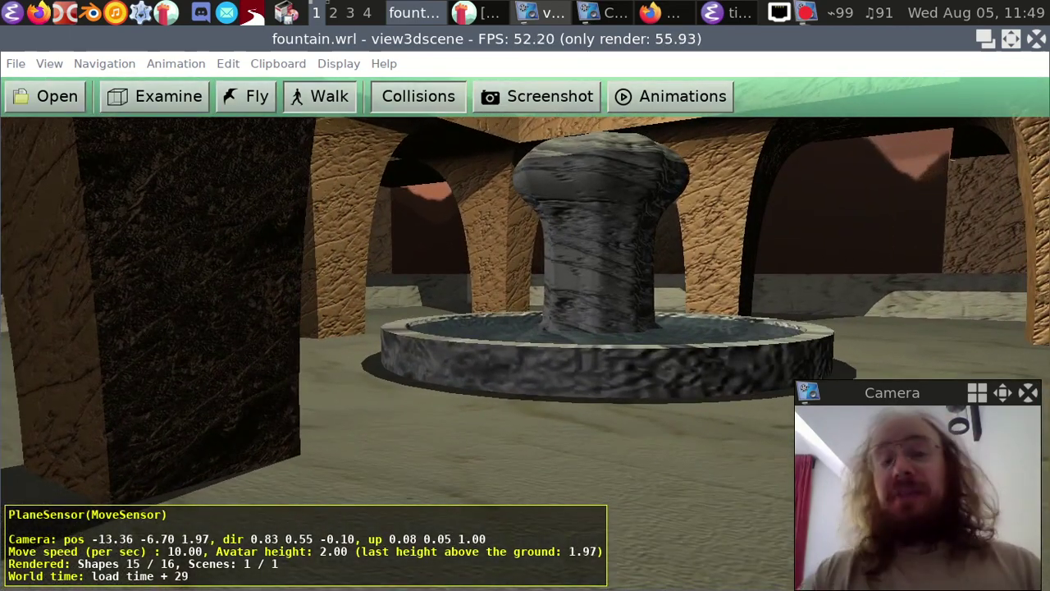
Step: Switch to Examine navigation and inspect the fountain structure from outside, first at a distance and then closer
{"action": "left_click", "coordinate": [180, 99]}
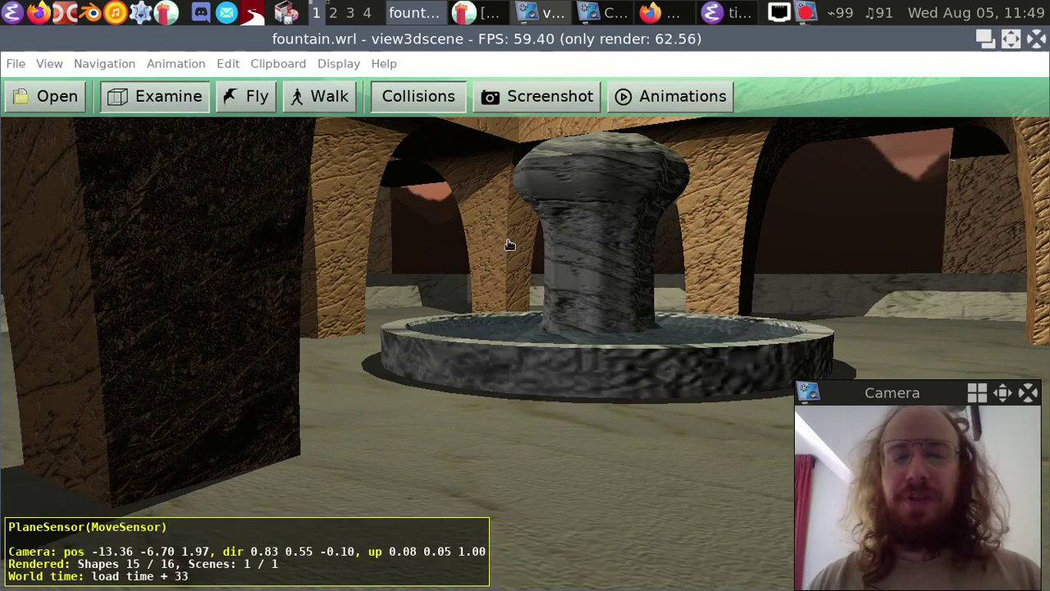
{"action": "scroll", "coordinate": [441, 260], "scroll_direction": "down", "scroll_amount": 5}
{"action": "mouse_move", "coordinate": [544, 276]}
{"action": "left_mouse_down"}
{"action": "mouse_move", "coordinate": [539, 228]}
{"action": "mouse_move", "coordinate": [556, 263]}
{"action": "left_mouse_up"}
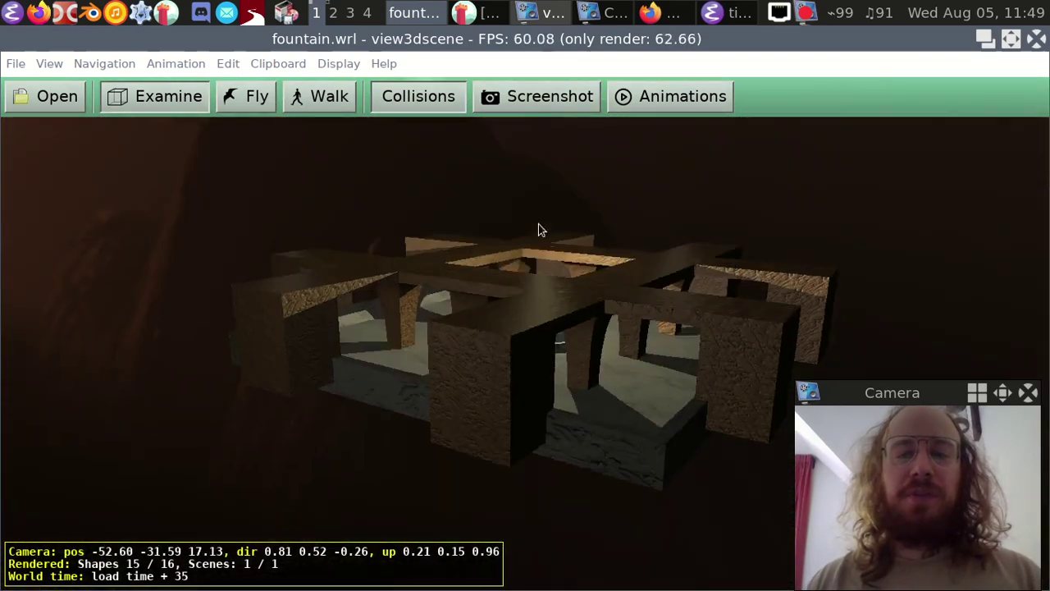
{"action": "scroll", "coordinate": [560, 266], "scroll_direction": "up", "scroll_amount": 4}
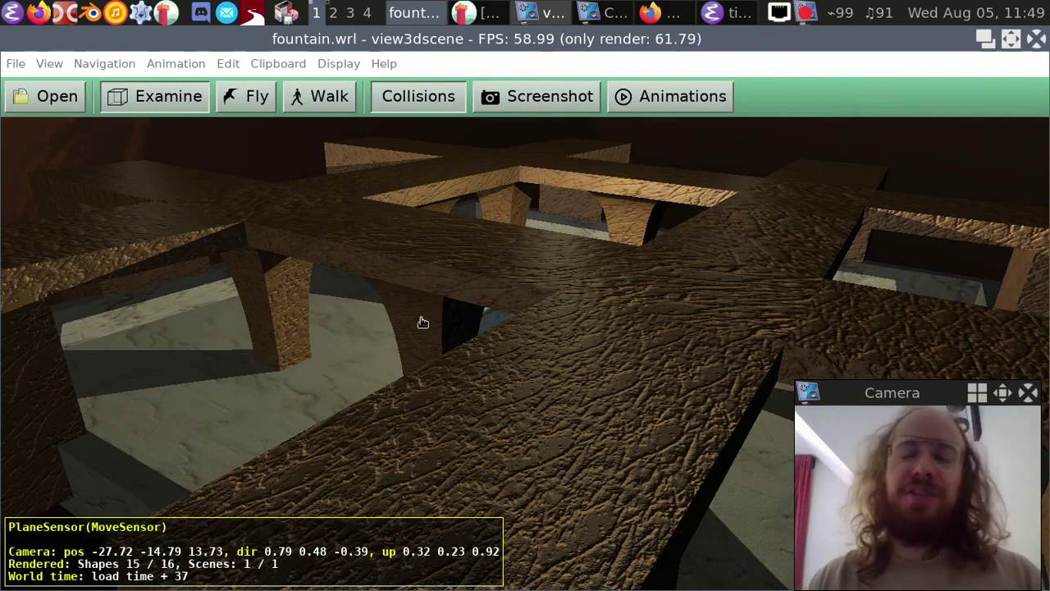
Step: Shift the stone arches of the fountain structure and view the shadows they cast on the floor from above
{"action": "left_click_drag", "start_coordinate": [716, 170], "coordinate": [234, 483]}
{"action": "left_click_drag", "start_coordinate": [173, 444], "coordinate": [485, 349]}
{"action": "left_click_drag", "start_coordinate": [328, 293], "coordinate": [321, 252]}
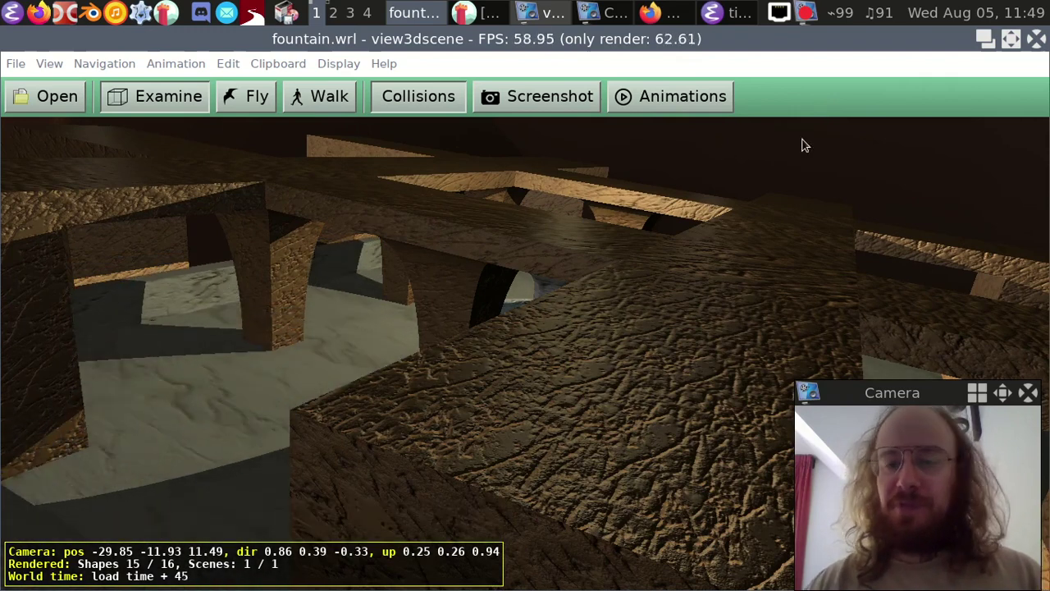
{"action": "key", "text": "Page_Down"}
{"action": "key", "text": "Page_Down"}
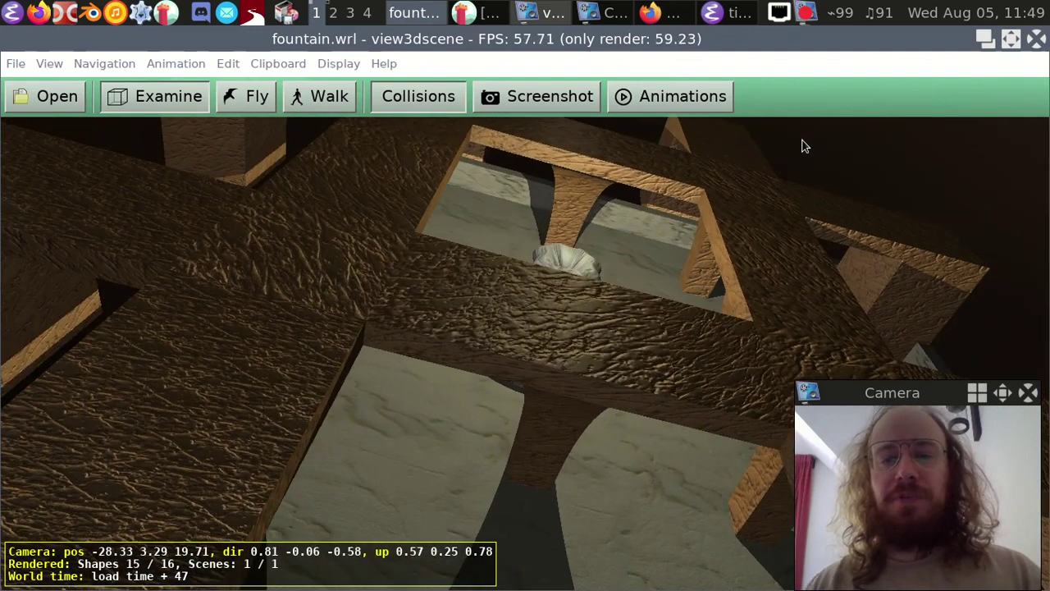
{"action": "left_click_drag", "start_coordinate": [599, 342], "coordinate": [358, 175]}
Step: Show the Lights Editor and open the settings of light 0, a PointLight
{"action": "left_click", "coordinate": [228, 63]}
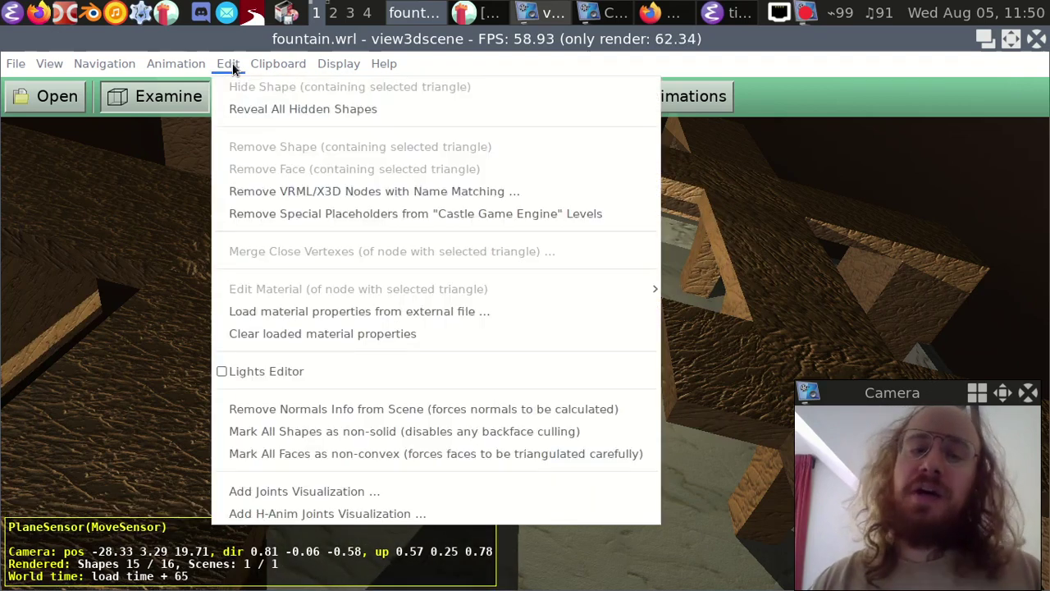
{"action": "left_click", "coordinate": [429, 366]}
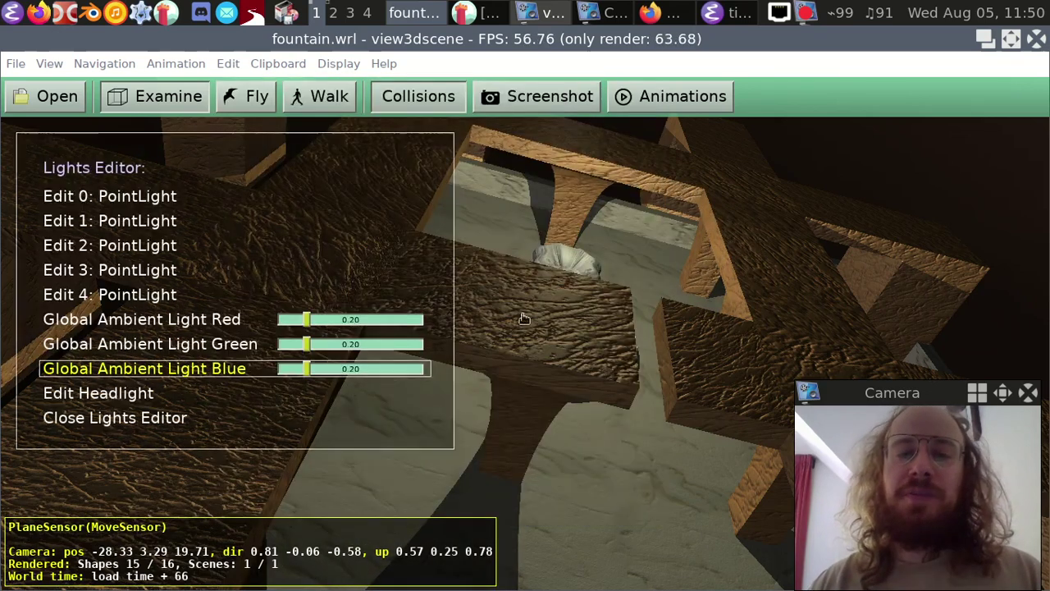
{"action": "left_click", "coordinate": [185, 194]}
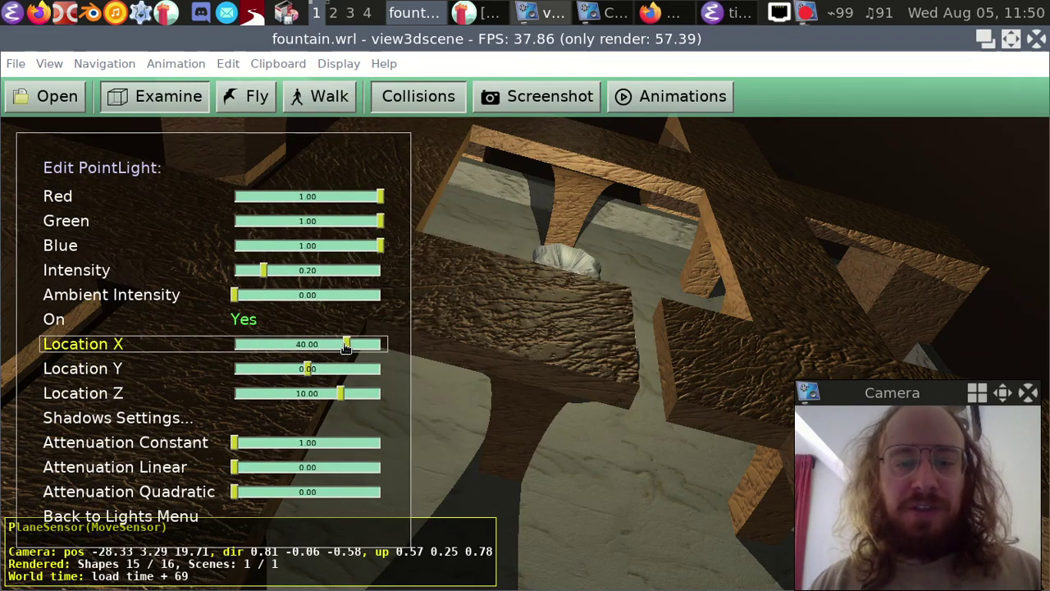
Step: Set the point light's Location X to -12.78 and return to the lights list
{"action": "left_click_drag", "start_coordinate": [331, 347], "coordinate": [297, 371]}
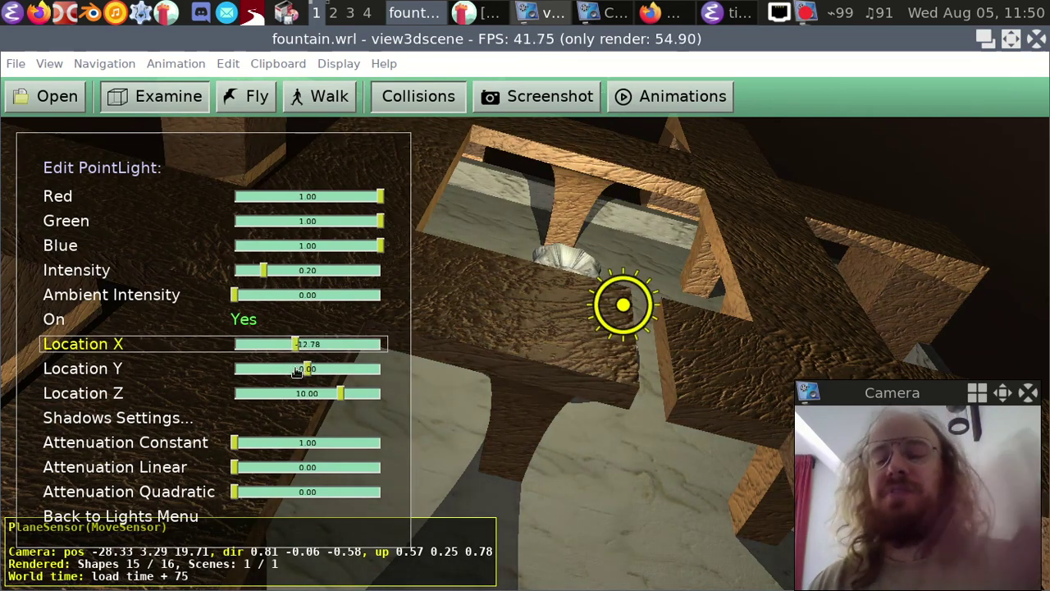
{"action": "left_click", "coordinate": [148, 517]}
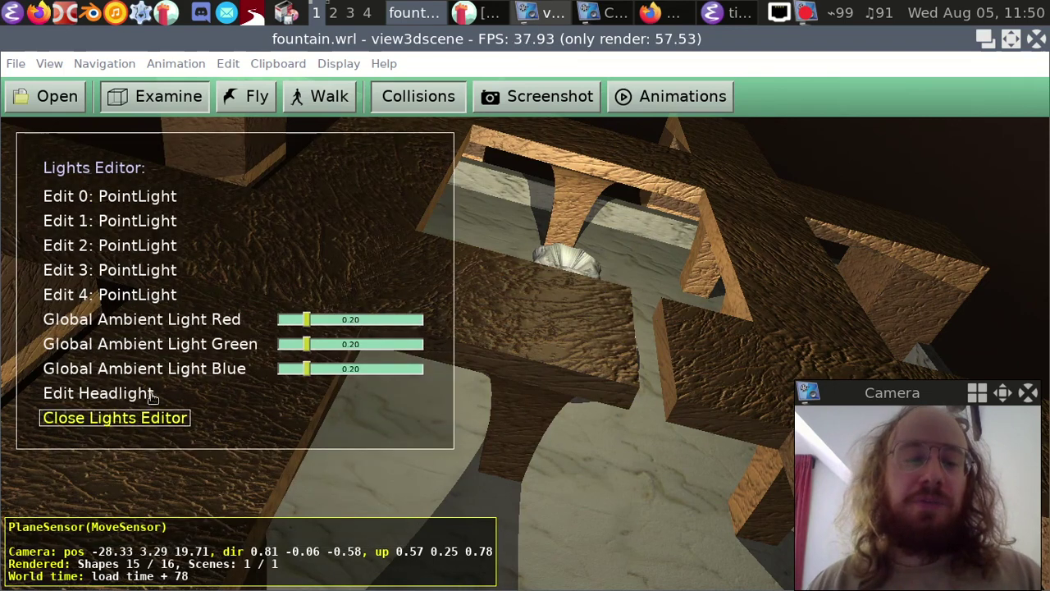
Step: Edit light 4 in the lights list, setting its Location X to -12.78 and Location Y to -4.91
{"action": "left_click", "coordinate": [167, 295]}
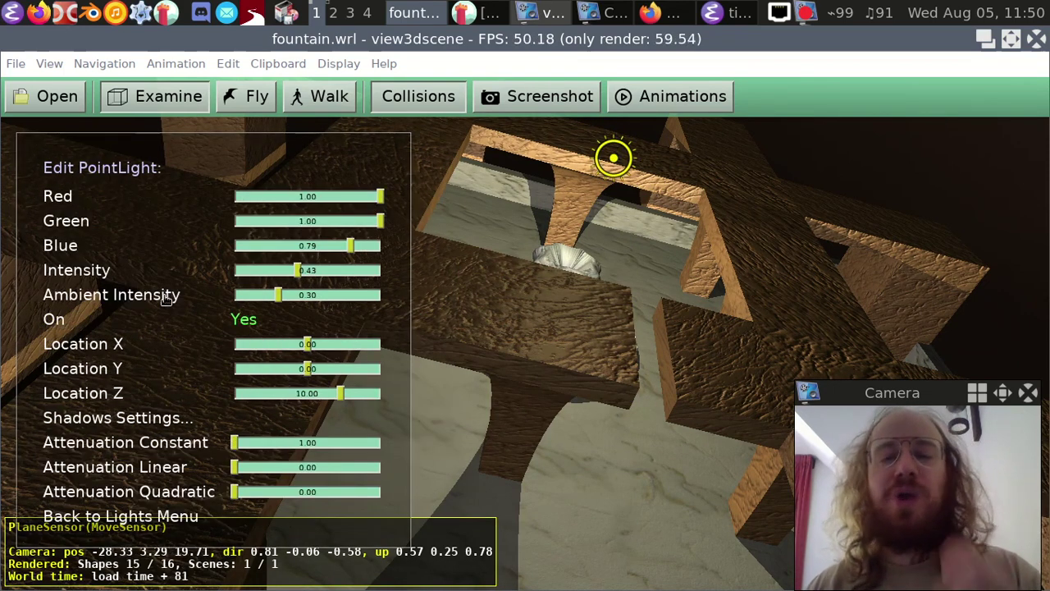
{"action": "left_click_drag", "start_coordinate": [304, 346], "coordinate": [304, 370]}
{"action": "scroll", "coordinate": [886, 256], "scroll_direction": "down", "scroll_amount": 3}
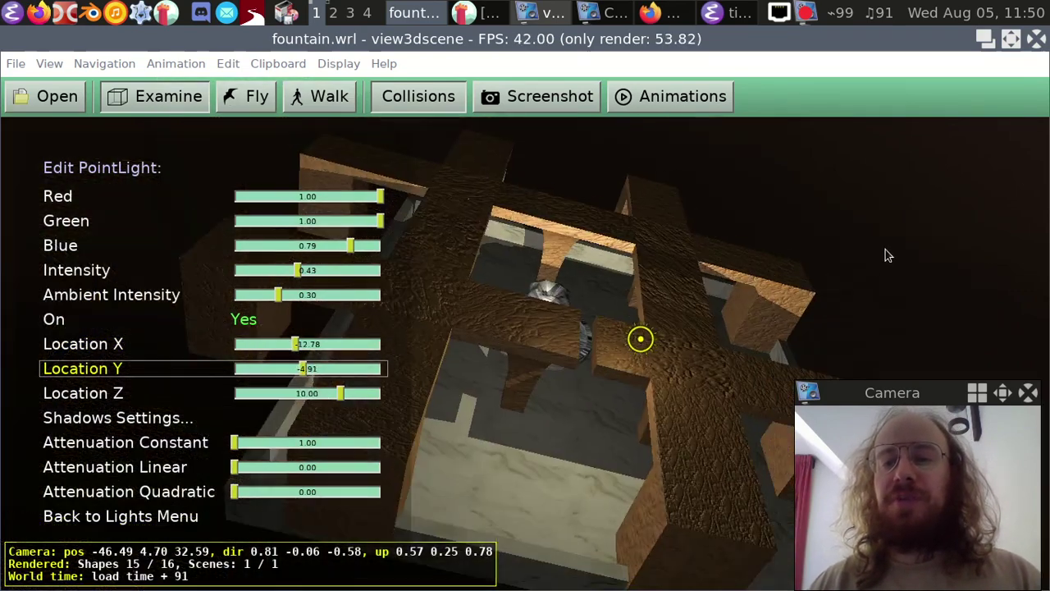
Step: Set the Location X of the point light with 0.50 intensity to 14.92 and its Location Z to 19.26
{"action": "scroll", "coordinate": [885, 250], "scroll_direction": "down", "scroll_amount": 2}
{"action": "left_click_drag", "start_coordinate": [884, 246], "coordinate": [614, 423]}
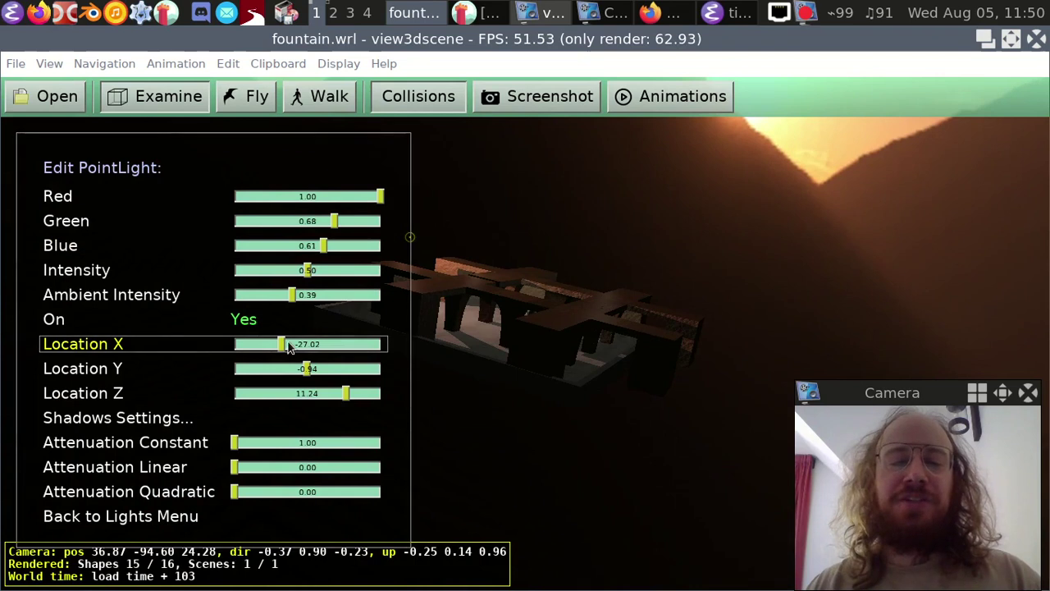
{"action": "mouse_move", "coordinate": [279, 348]}
{"action": "left_mouse_down"}
{"action": "mouse_move", "coordinate": [337, 345]}
{"action": "mouse_move", "coordinate": [323, 345]}
{"action": "left_mouse_up"}
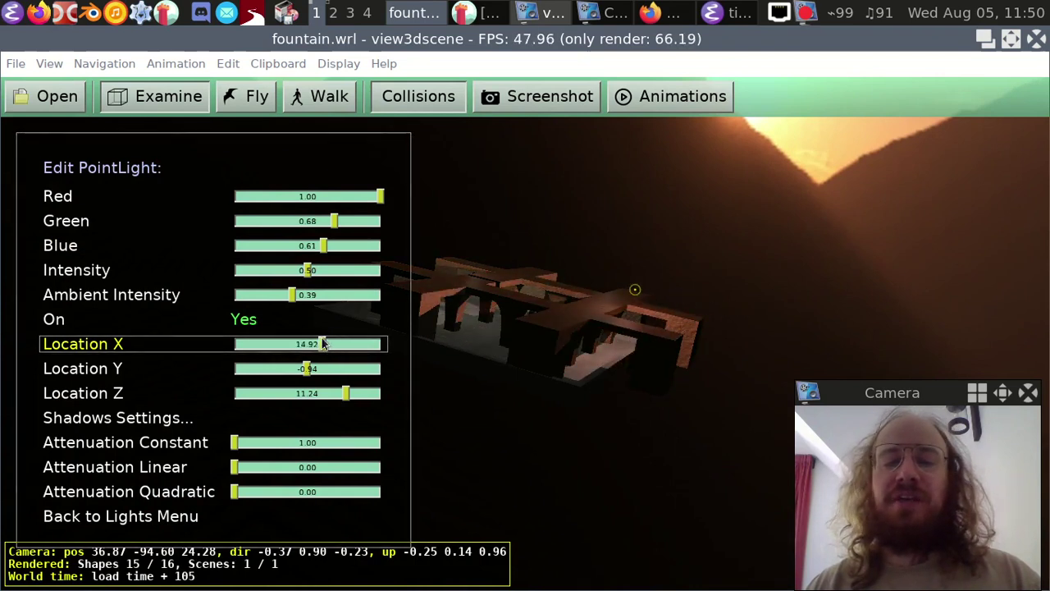
{"action": "mouse_move", "coordinate": [347, 394]}
{"action": "left_mouse_down"}
{"action": "mouse_move", "coordinate": [380, 393]}
{"action": "mouse_move", "coordinate": [288, 393]}
{"action": "mouse_move", "coordinate": [387, 393]}
{"action": "left_mouse_up"}
{"action": "scroll", "coordinate": [639, 257], "scroll_direction": "up", "scroll_amount": 5}
{"action": "left_click_drag", "start_coordinate": [584, 206], "coordinate": [507, 258]}
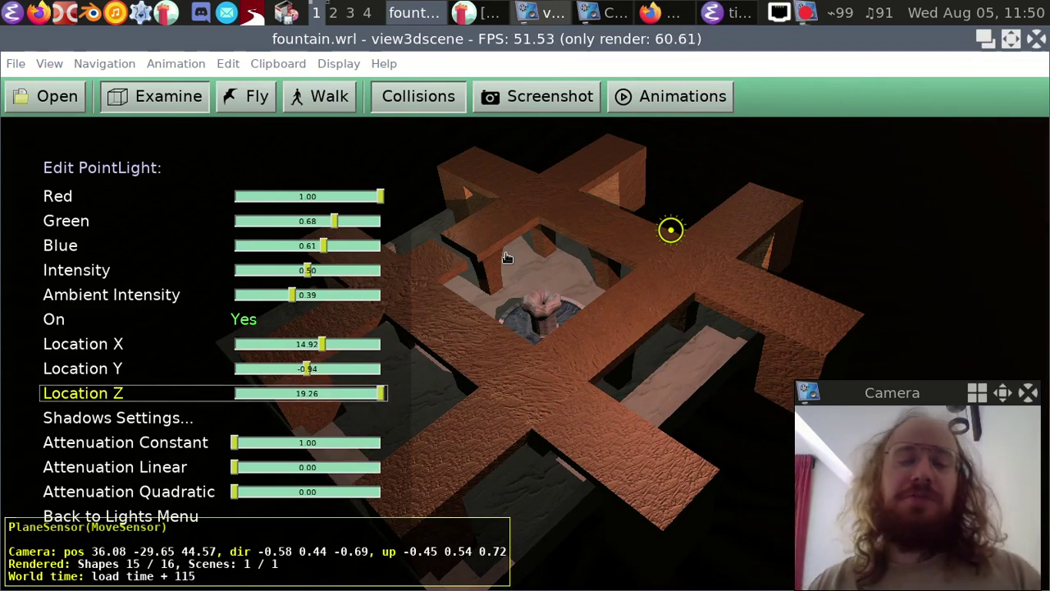
Step: Switch to the Web3d 2020 presentation notes in Firefox and read the section on mirrors
{"action": "key", "text": "alt+Tab"}
{"action": "scroll", "coordinate": [455, 279], "scroll_direction": "down", "scroll_amount": 6}
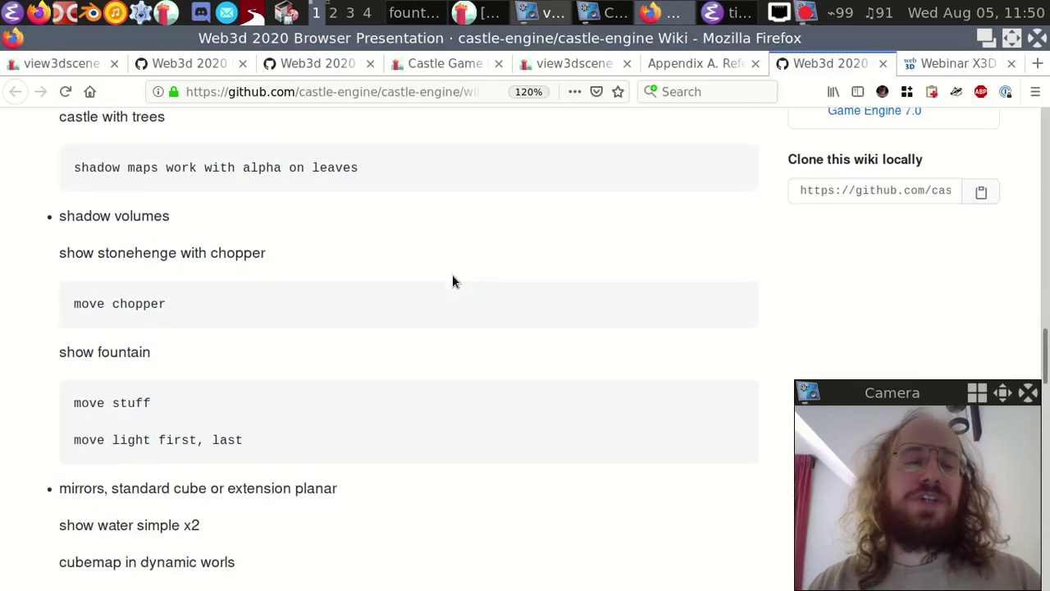
{"action": "scroll", "coordinate": [452, 281], "scroll_direction": "down", "scroll_amount": 3}
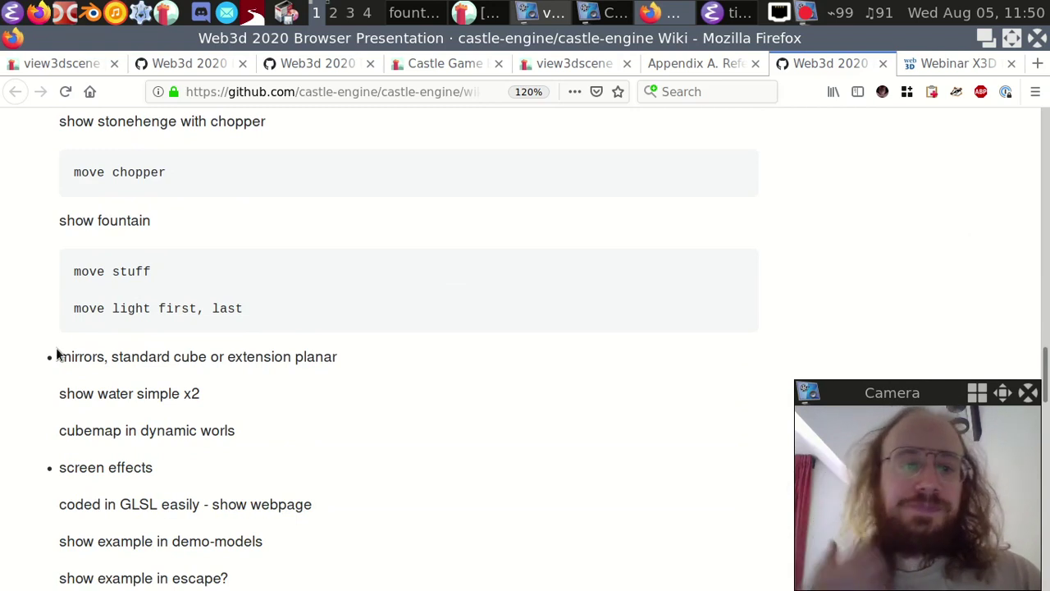
Step: Switch back to view3dscene and open cubemap_generated_in_dynamic_world.x3dv from the cube_environment_mapping folder of demo-models
{"action": "key", "text": "alt+Tab"}
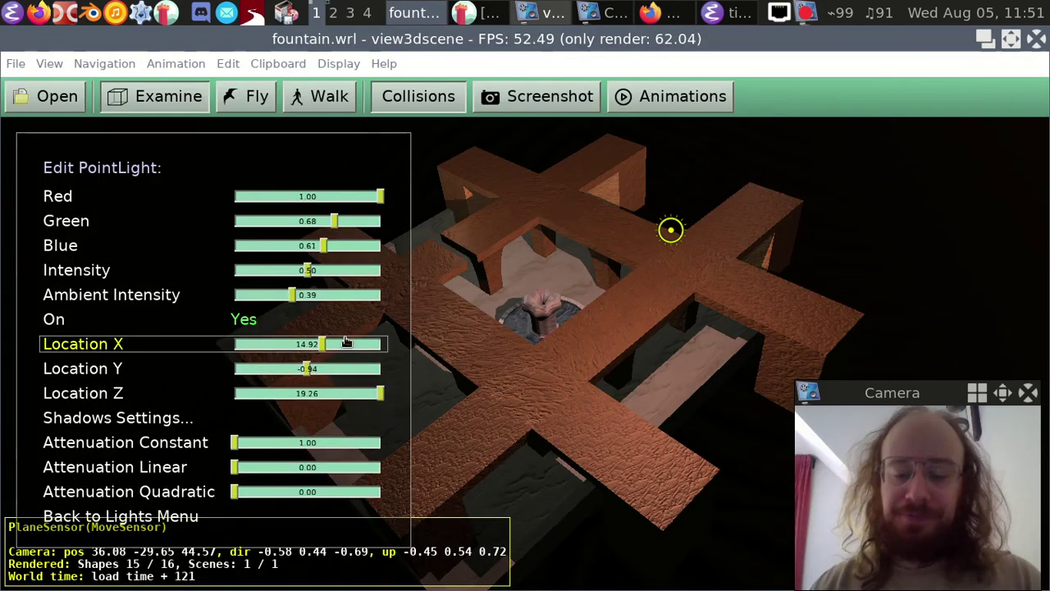
{"action": "key", "text": "ctrl+o"}
{"action": "key", "text": "BackSpace"}
{"action": "key", "text": "Down"}
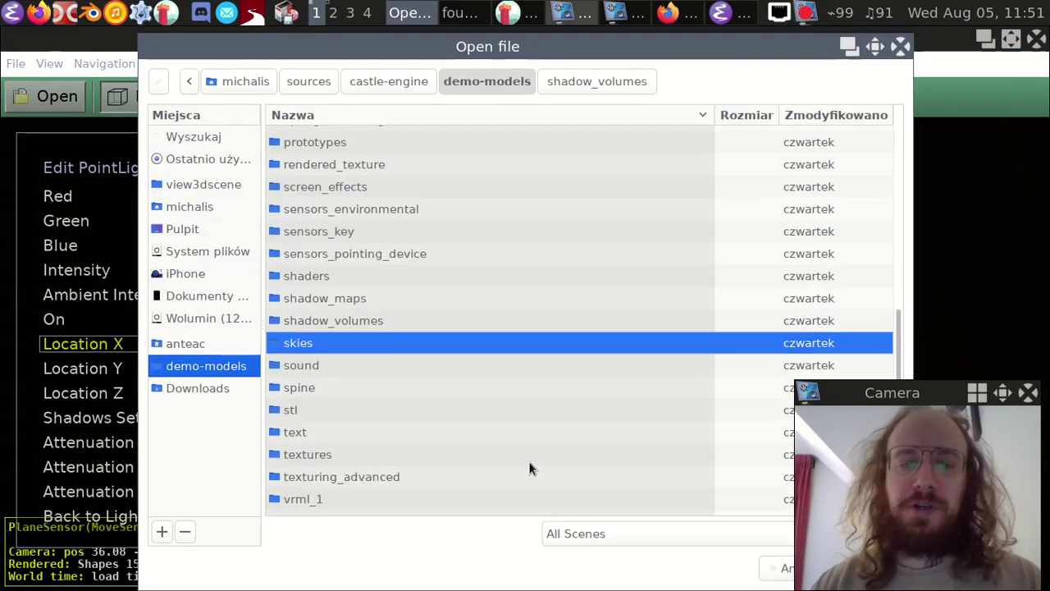
{"action": "scroll", "coordinate": [463, 206], "scroll_direction": "up", "scroll_amount": 5}
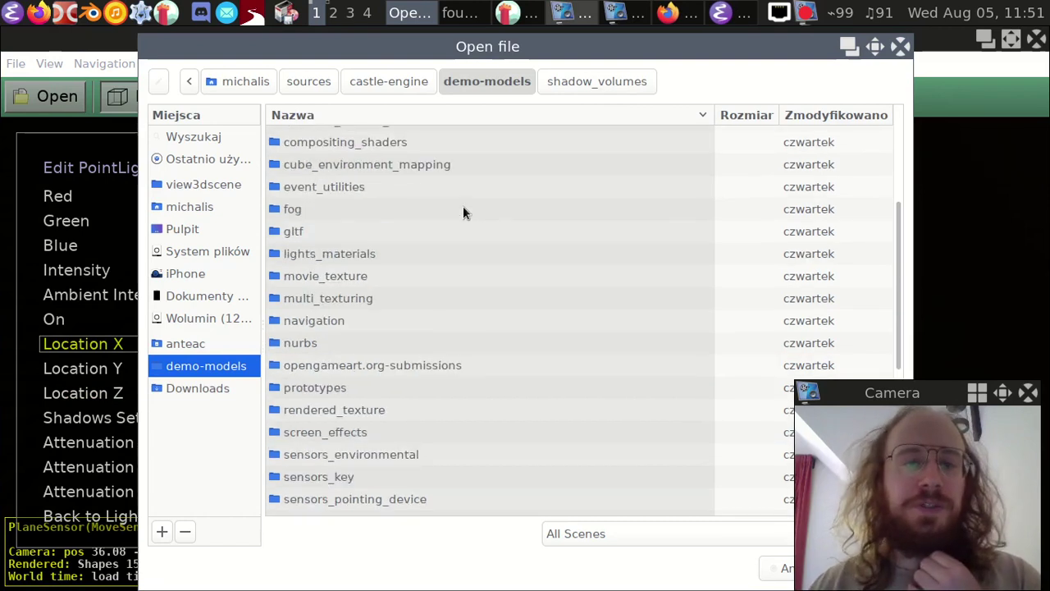
{"action": "double_click", "coordinate": [435, 164]}
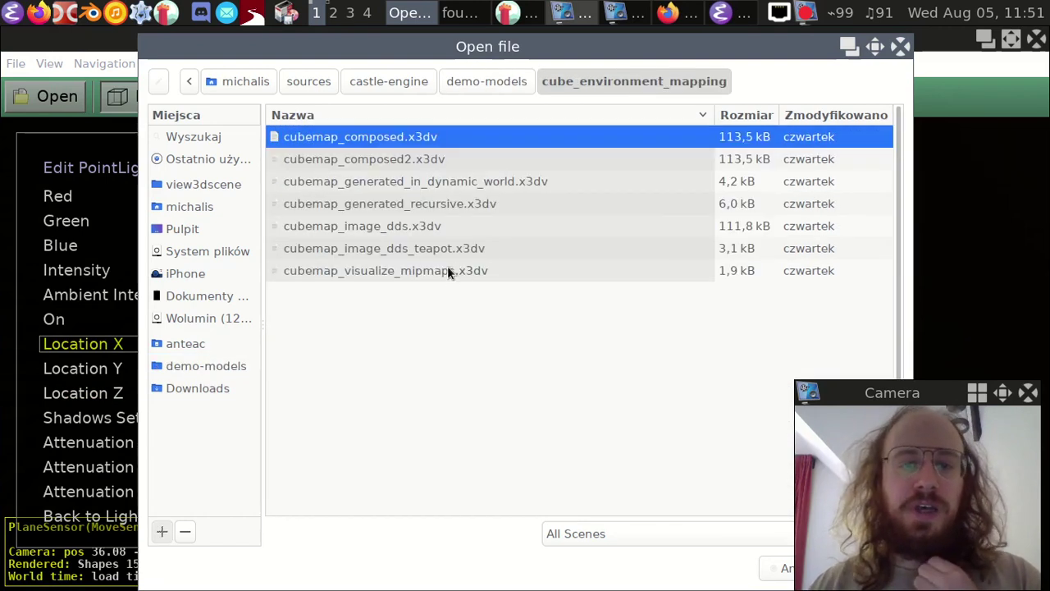
{"action": "double_click", "coordinate": [445, 182]}
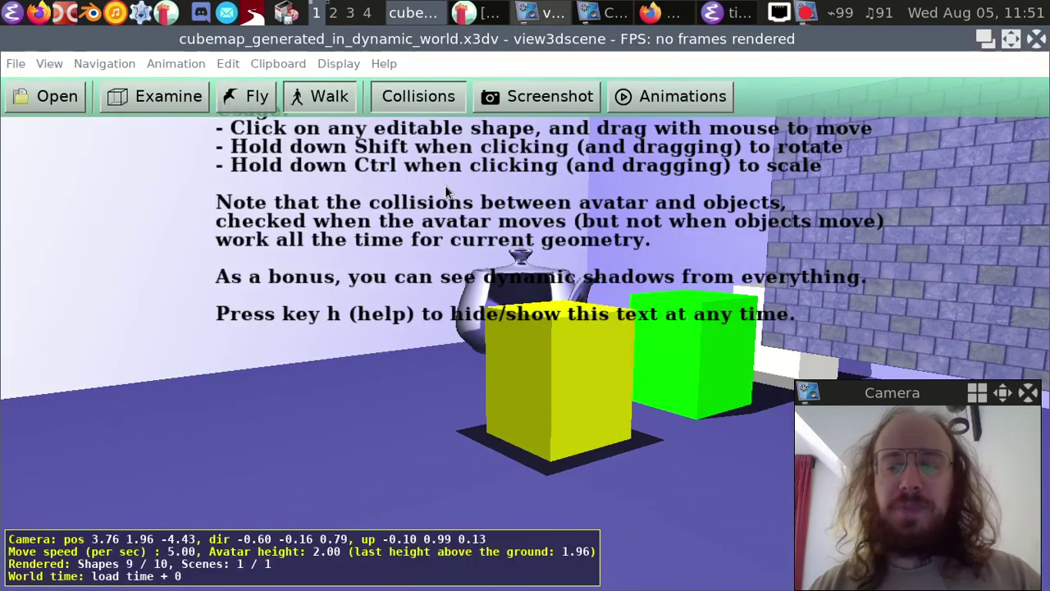
Step: Walk closer to the teapot, and move the yellow and green shapes and the teapot to new places in the room
{"action": "key", "text": "a"}
{"action": "key", "text": "Left"}
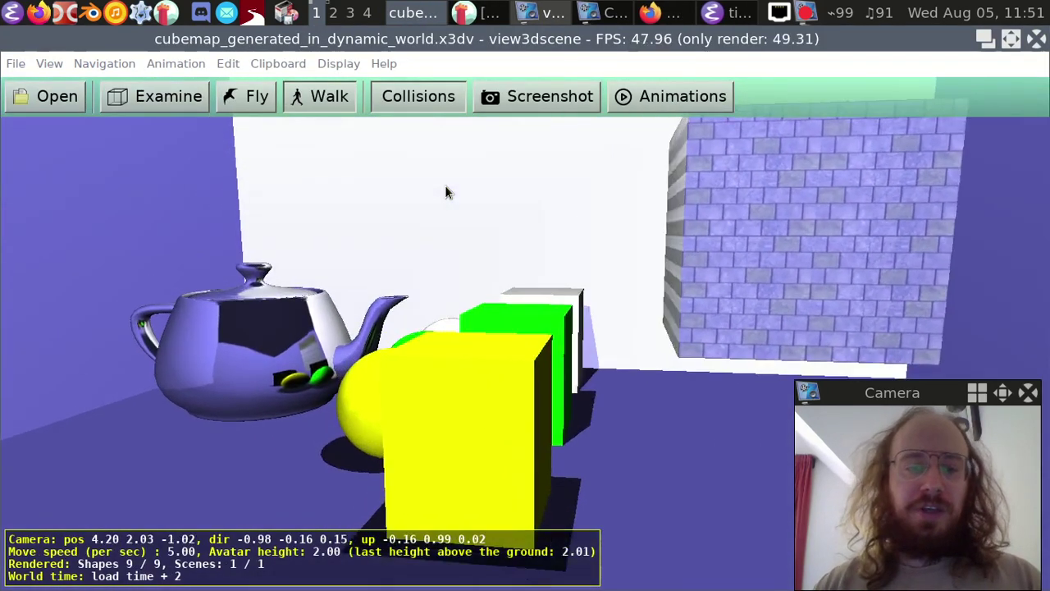
{"action": "left_click_drag", "start_coordinate": [488, 307], "coordinate": [499, 175]}
{"action": "left_click_drag", "start_coordinate": [642, 377], "coordinate": [755, 247]}
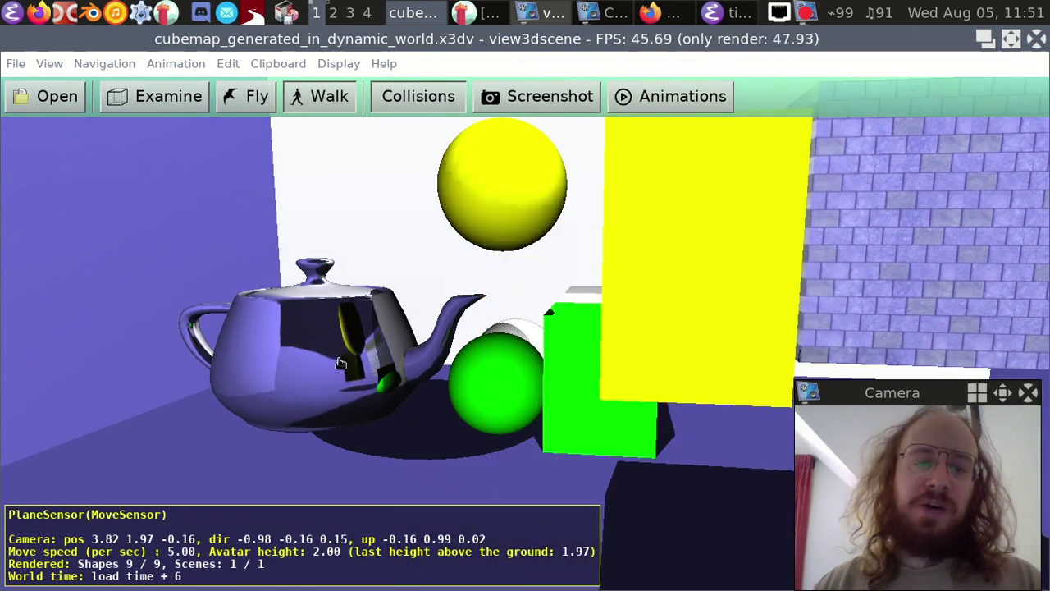
{"action": "left_click_drag", "start_coordinate": [570, 375], "coordinate": [593, 173]}
{"action": "left_click_drag", "start_coordinate": [935, 192], "coordinate": [714, 271]}
{"action": "left_click_drag", "start_coordinate": [325, 335], "coordinate": [263, 257]}
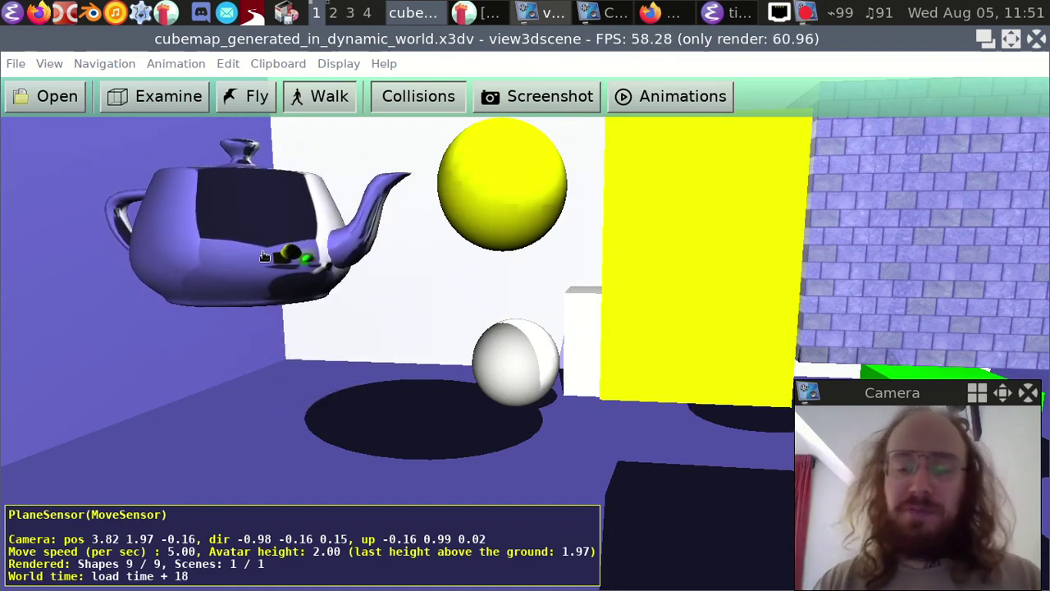
Step: Start opening another scene file and browse to the water folder inside demo-models
{"action": "key", "text": "ctrl+o"}
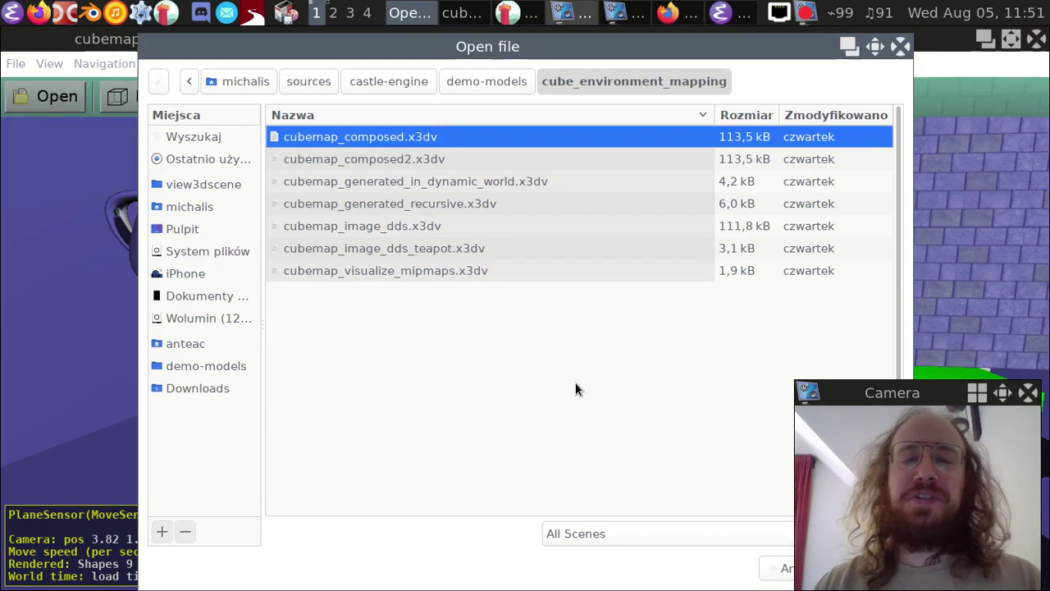
{"action": "key", "text": "alt+Up"}
{"action": "key", "text": "Down"}
{"action": "key", "text": "Down"}
{"action": "key", "text": "Down"}
{"action": "key", "text": "Down"}
{"action": "key", "text": "Down"}
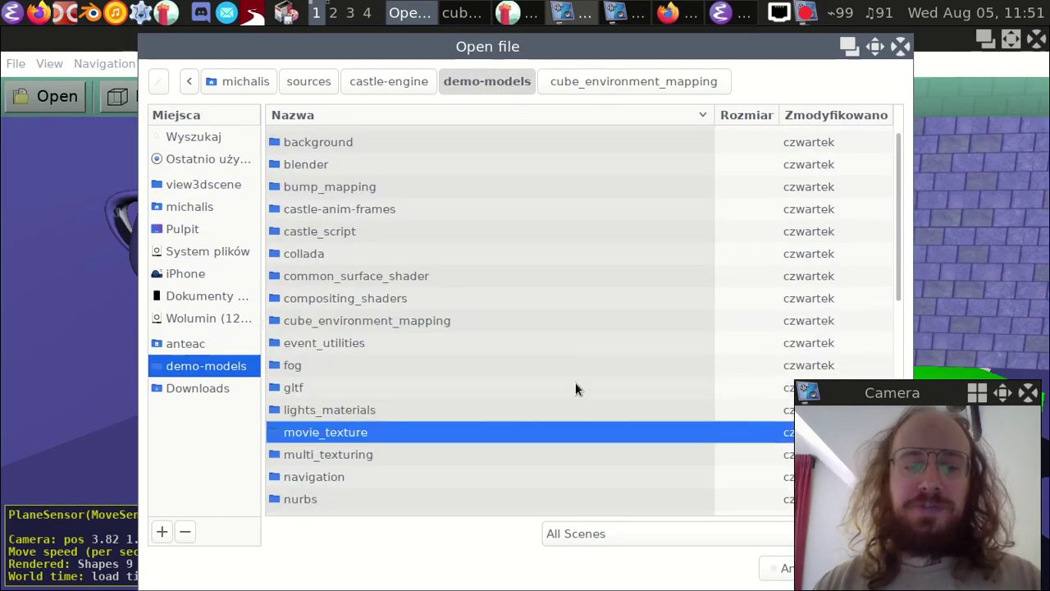
{"action": "type", "text": "wa"}
{"action": "key", "text": "Return"}
Step: Open the scene water_final_using_noise_from_shaders.x3dv from the simple subfolder
{"action": "key", "text": "Down"}
{"action": "key", "text": "Down"}
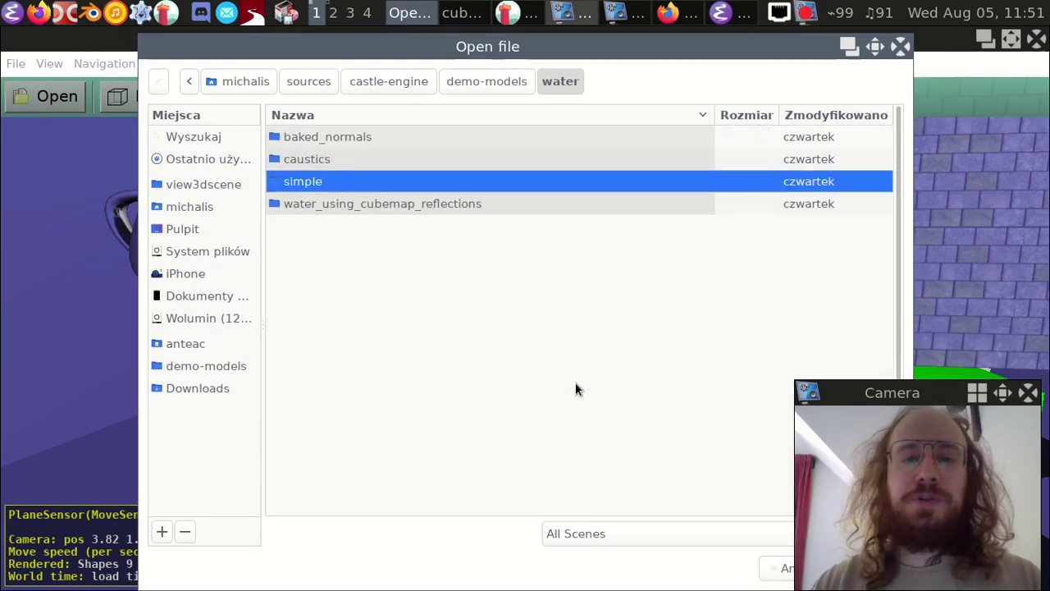
{"action": "key", "text": "Return"}
{"action": "key", "text": "Down"}
{"action": "key", "text": "Down"}
{"action": "key", "text": "Return"}
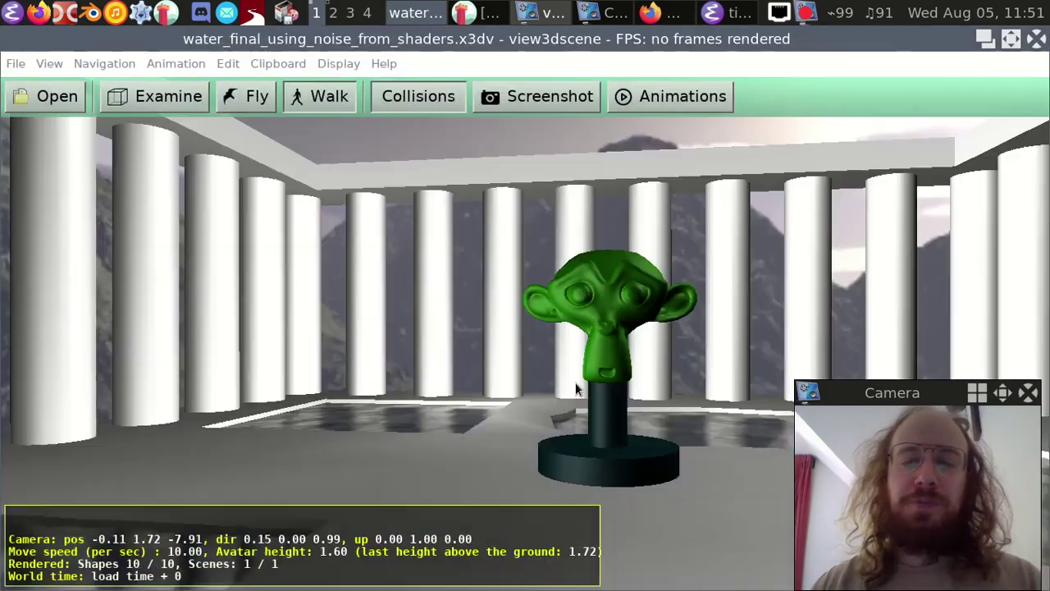
Step: Walk around the pools and examine how the water reflects the columns and the green monkey head
{"action": "key", "text": "Up"}
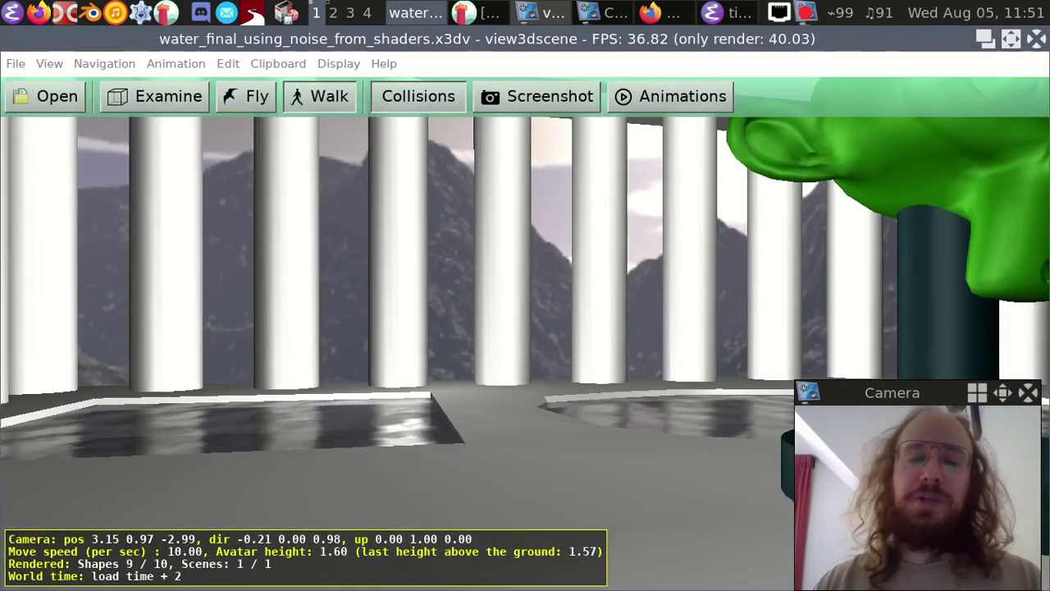
{"action": "key", "text": "Up"}
{"action": "key", "text": "Down"}
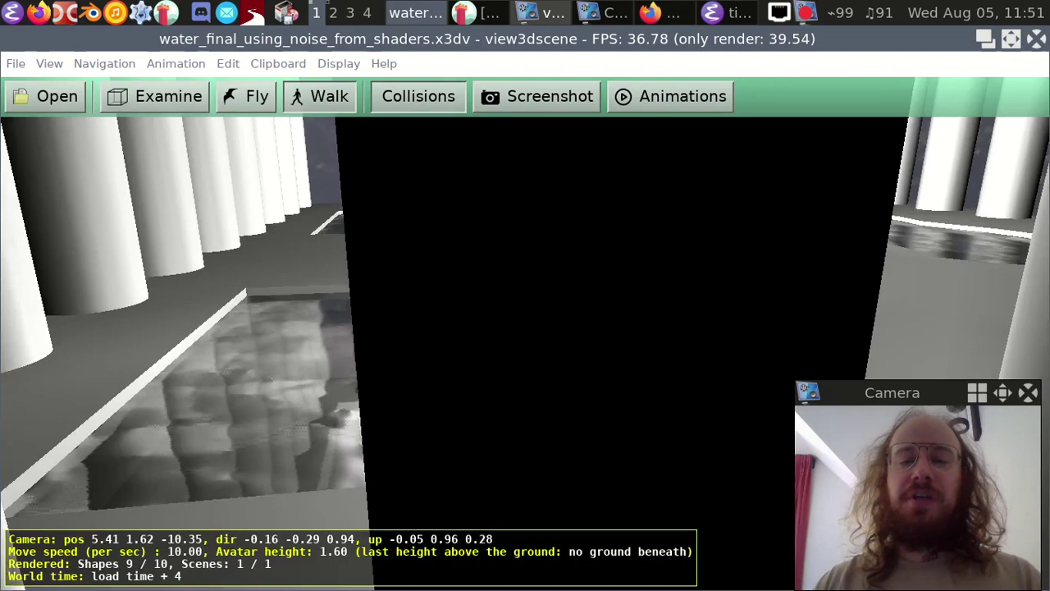
{"action": "key", "text": "Left"}
{"action": "key", "text": "Up"}
{"action": "key", "text": "Up"}
{"action": "key", "text": "Left"}
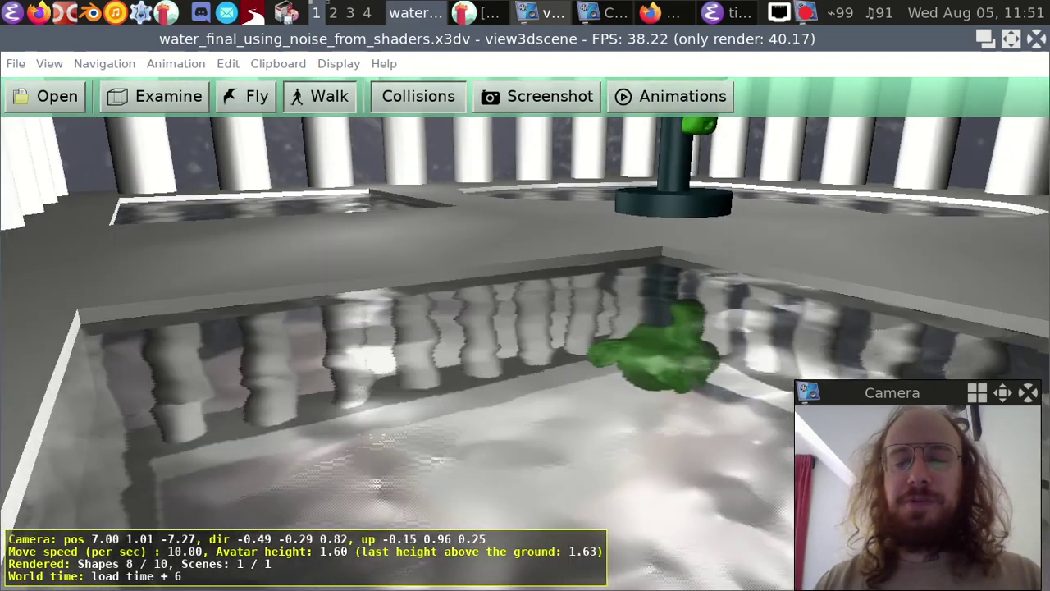
{"action": "key", "text": "Right"}
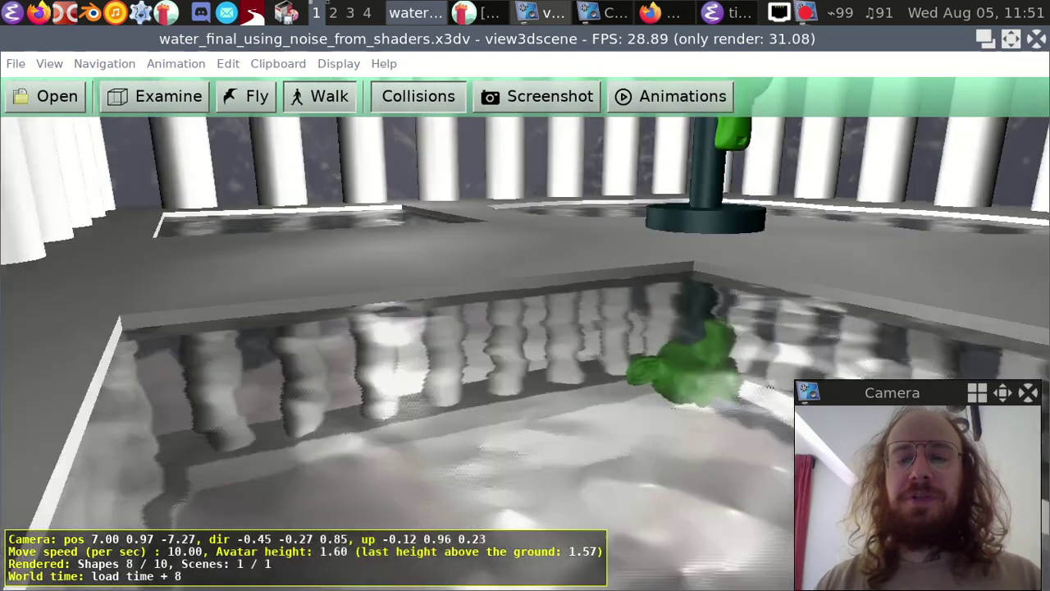
{"action": "key", "text": "Up"}
{"action": "key", "text": "Left"}
{"action": "key", "text": "Left"}
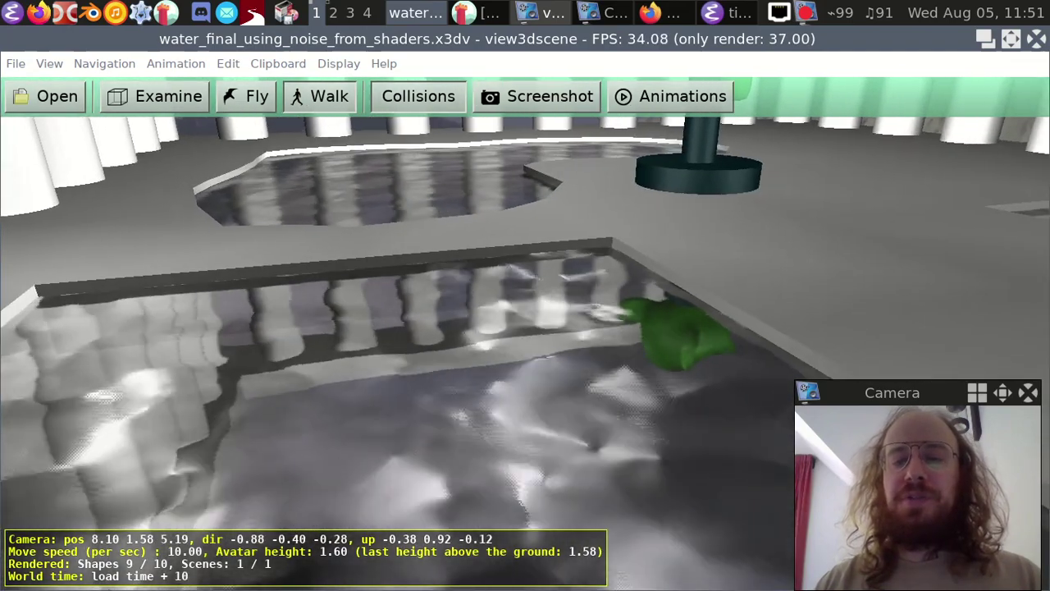
{"action": "key", "text": "Up"}
{"action": "key", "text": "Left"}
{"action": "key", "text": "Up"}
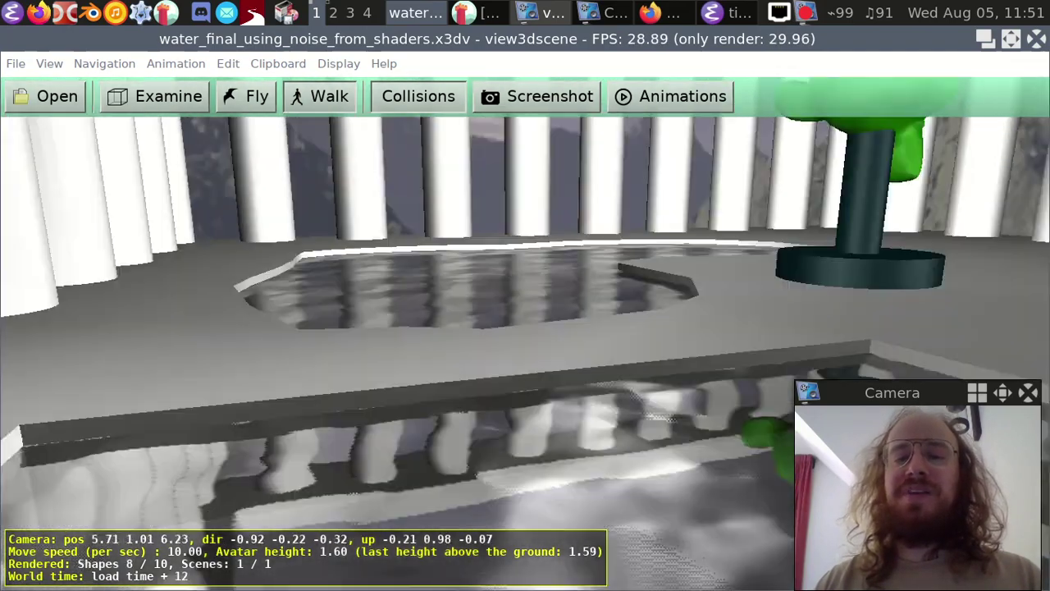
{"action": "key", "text": "Right"}
{"action": "key", "text": "Right"}
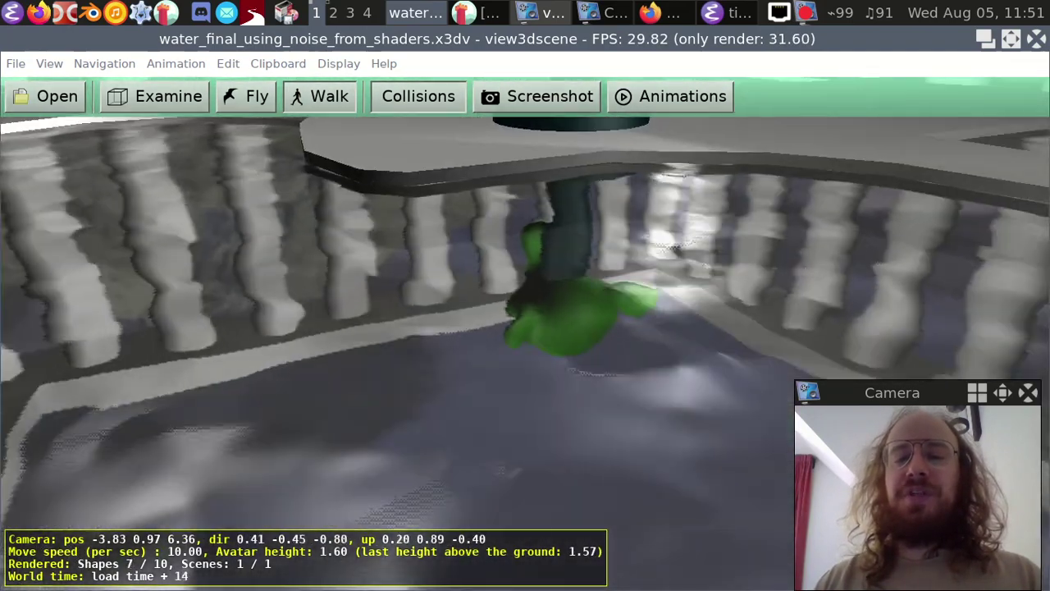
{"action": "key", "text": "Up"}
{"action": "key", "text": "Home"}
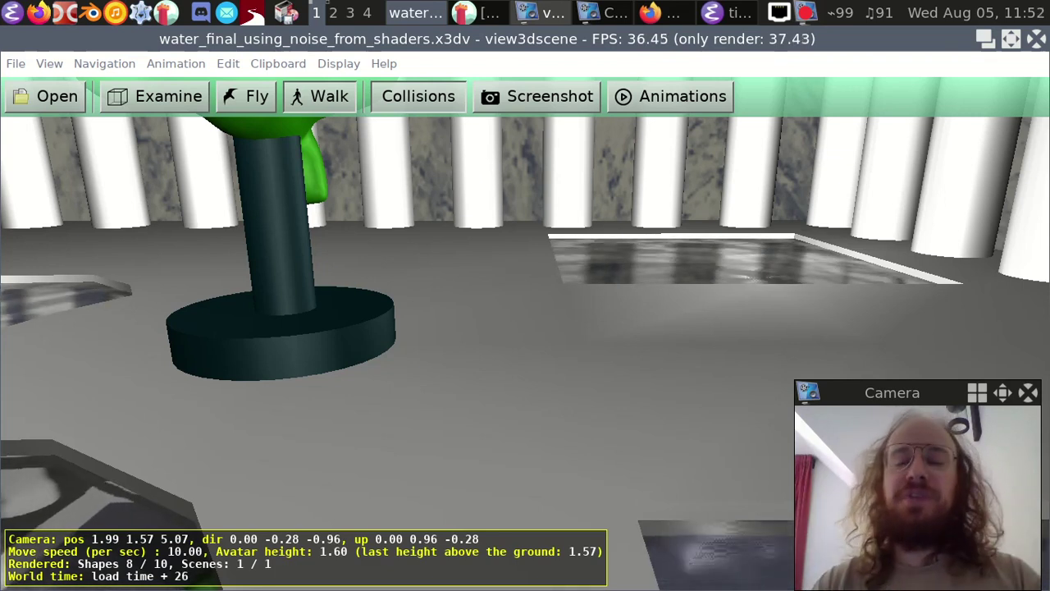
Step: Switch to the presentation notes in Firefox and read the section on screen effects
{"action": "key", "text": "alt+Tab"}
{"action": "scroll", "coordinate": [271, 394], "scroll_direction": "down", "scroll_amount": 3}
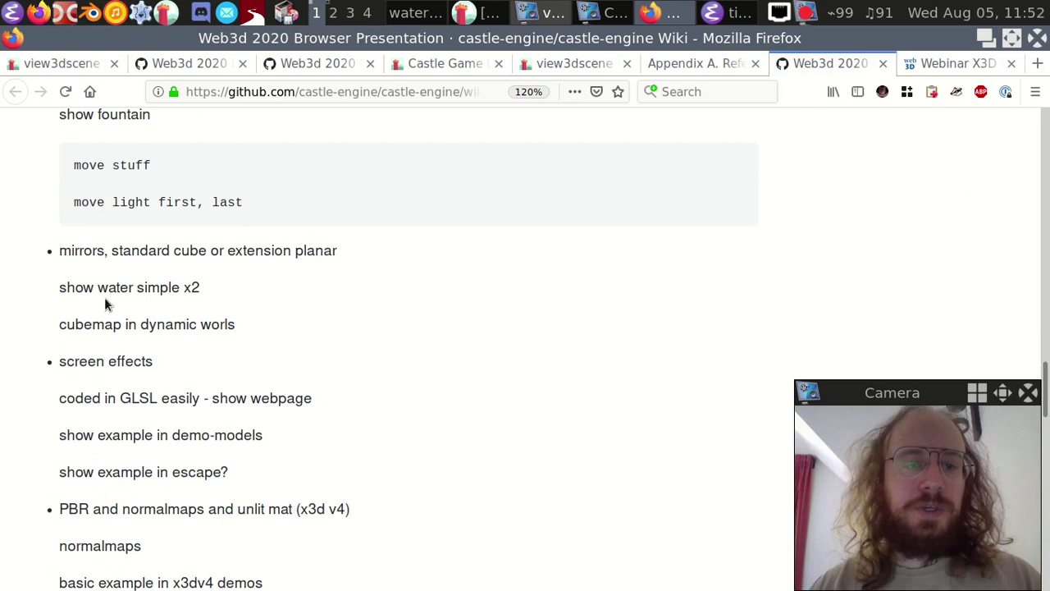
{"action": "scroll", "coordinate": [246, 332], "scroll_direction": "down", "scroll_amount": 5}
{"action": "left_click_drag", "start_coordinate": [131, 240], "coordinate": [312, 241]}
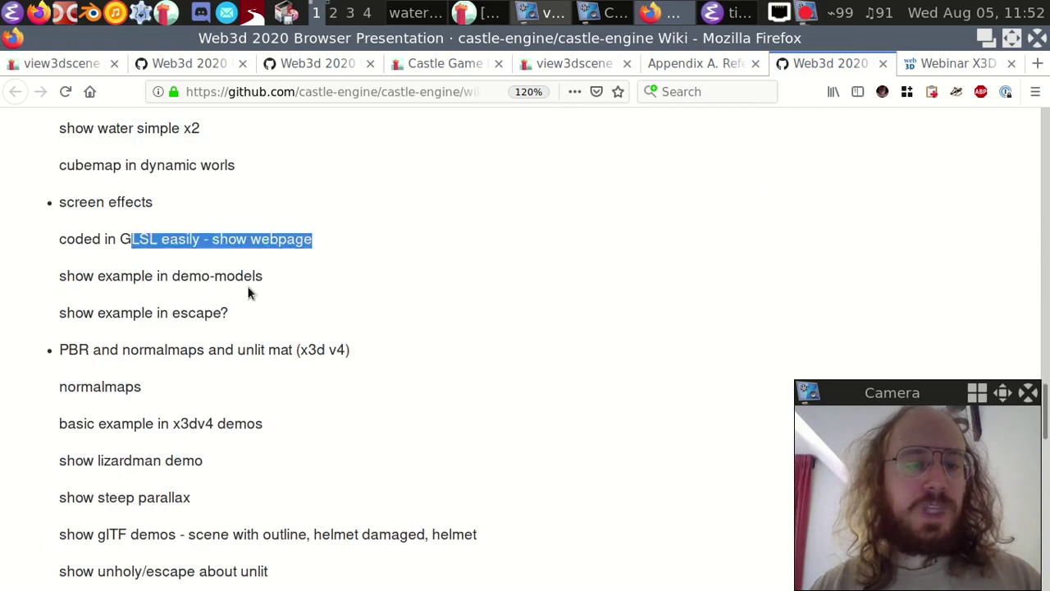
{"action": "left_click", "coordinate": [249, 293]}
Step: Switch to view3dscene and open screen_effects.x3dv from the screen_effects folder of demo-models
{"action": "key", "text": "alt+Tab"}
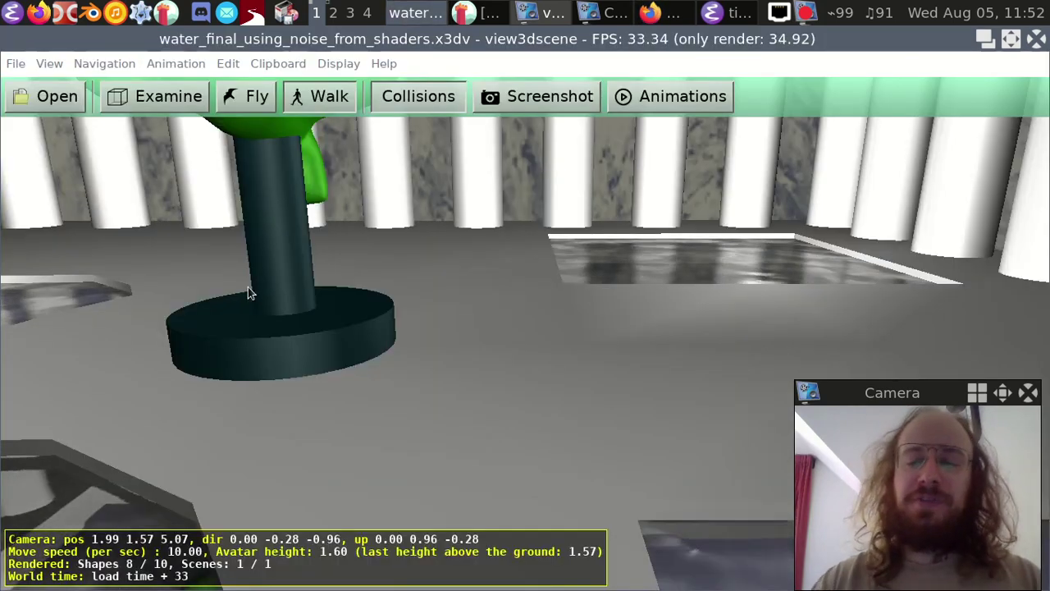
{"action": "key", "text": "ctrl+o"}
{"action": "key", "text": "BackSpace"}
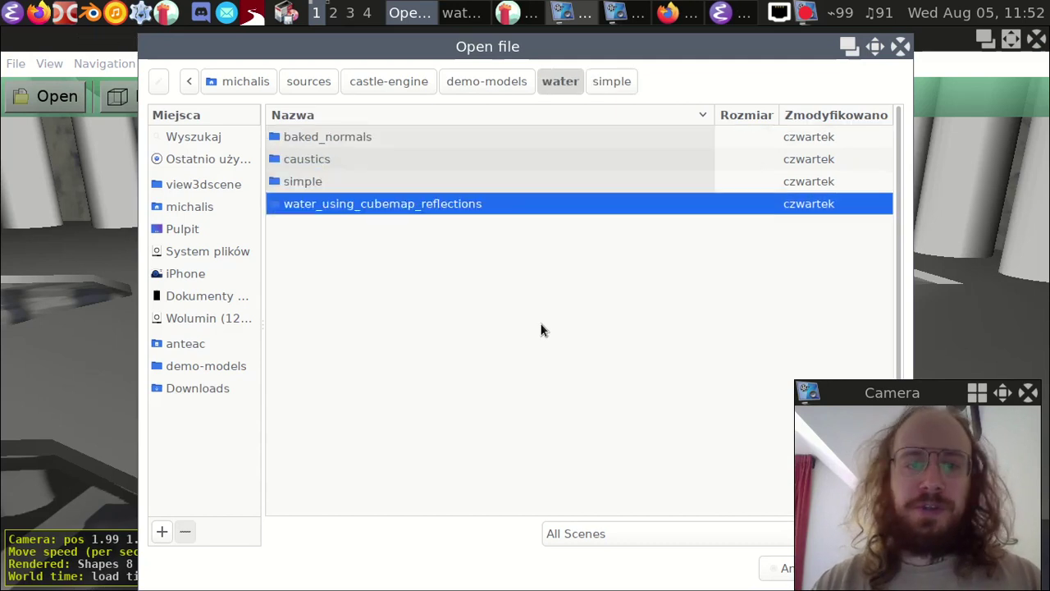
{"action": "type", "text": "s"}
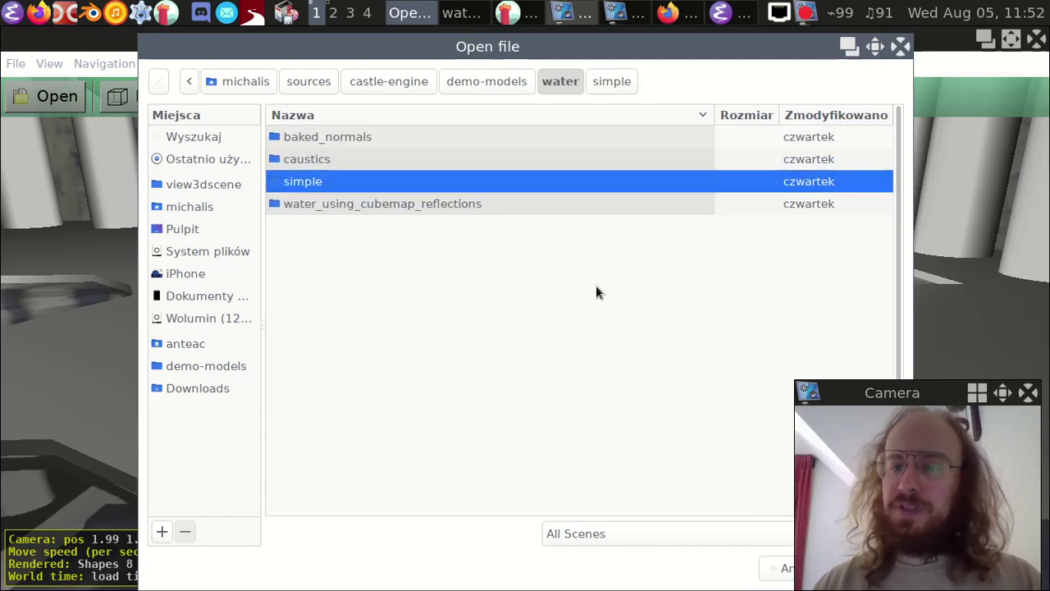
{"action": "key", "text": "BackSpace"}
{"action": "type", "text": "sc"}
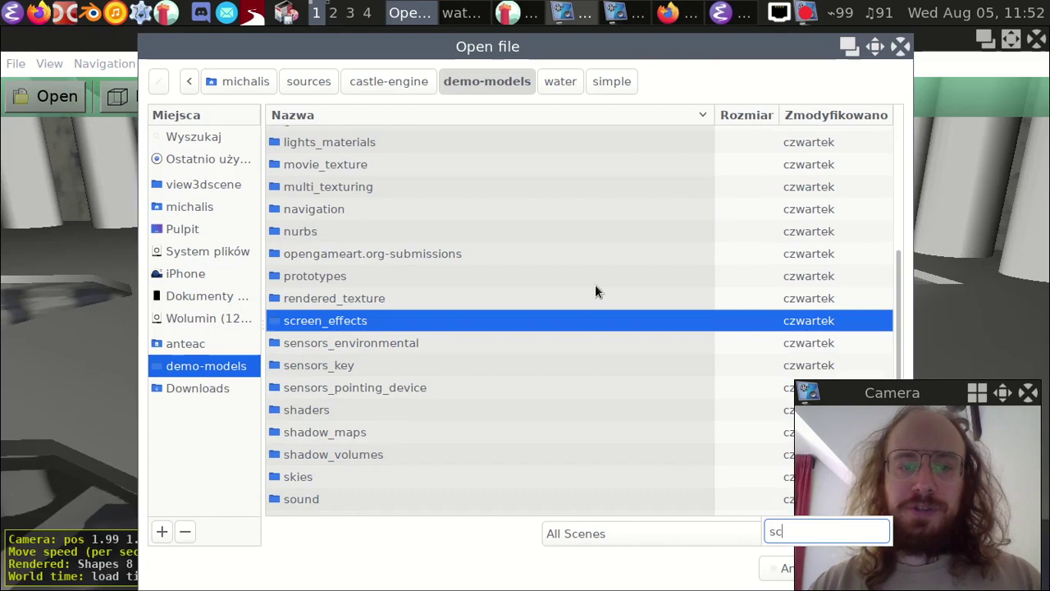
{"action": "double_click", "coordinate": [492, 322]}
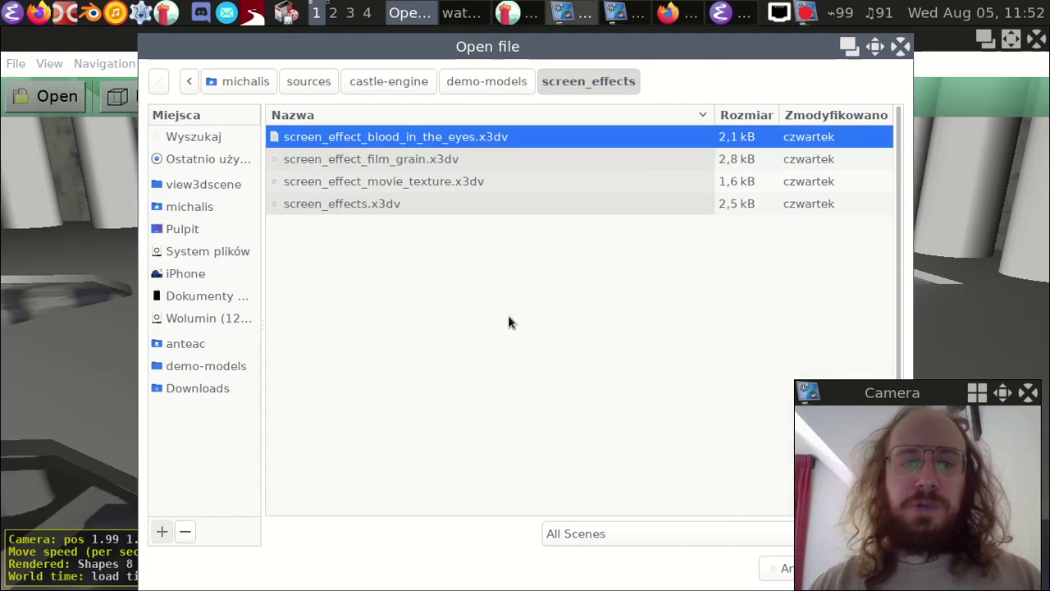
{"action": "left_click", "coordinate": [493, 205]}
{"action": "double_click", "coordinate": [493, 203]}
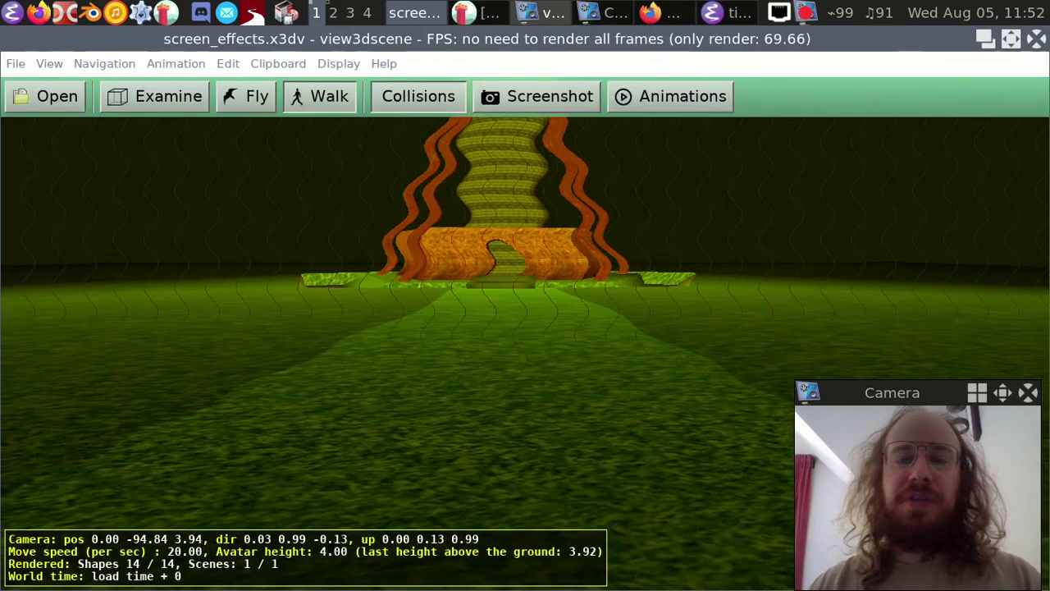
Step: Walk around the castle tower up to its arched entrance and examine the wavy screen effect from different angles
{"action": "key", "text": "Page_Up"}
{"action": "key", "text": "Left"}
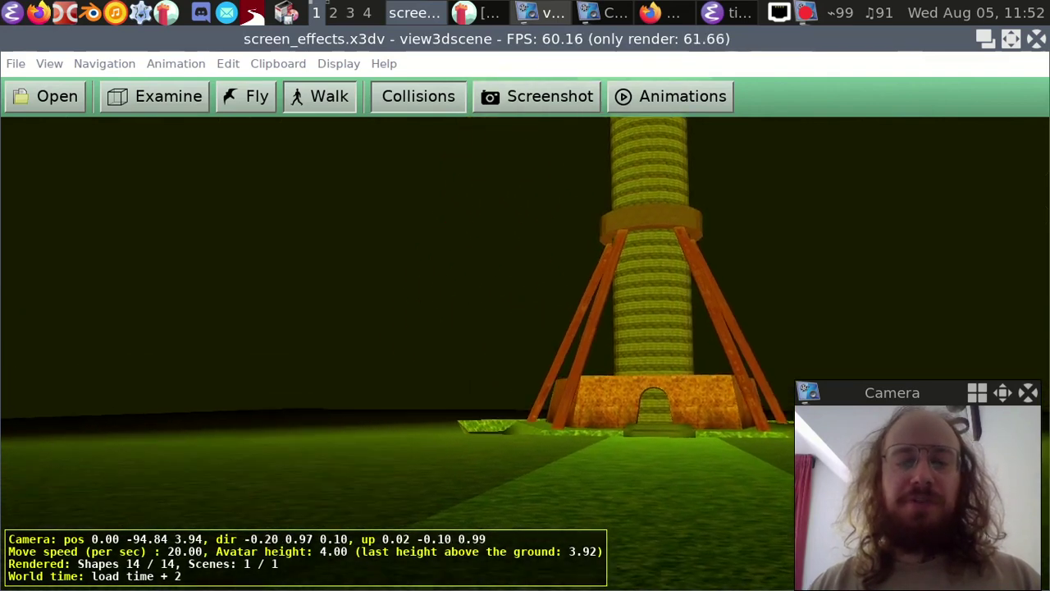
{"action": "key", "text": "Page_Down"}
{"action": "key", "text": "Right"}
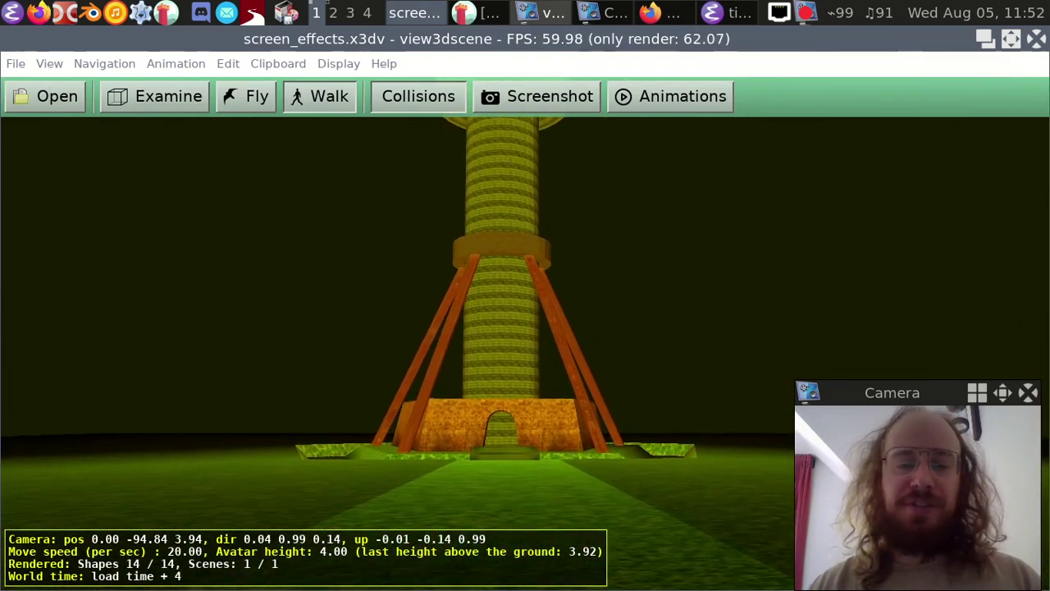
{"action": "key", "text": "Up"}
{"action": "key", "text": "comma"}
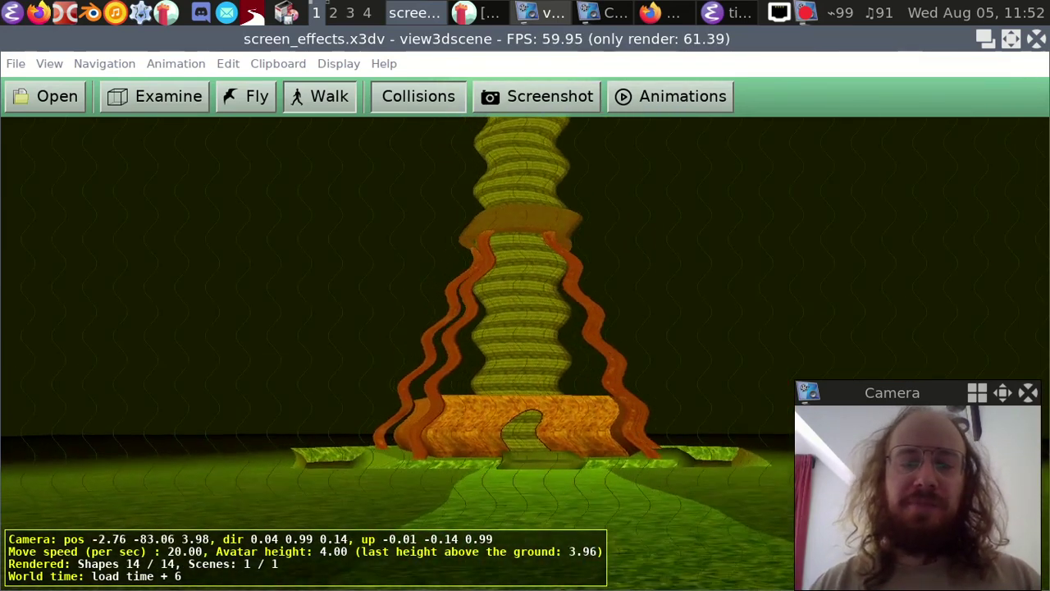
{"action": "key", "text": "Right"}
{"action": "key", "text": "comma"}
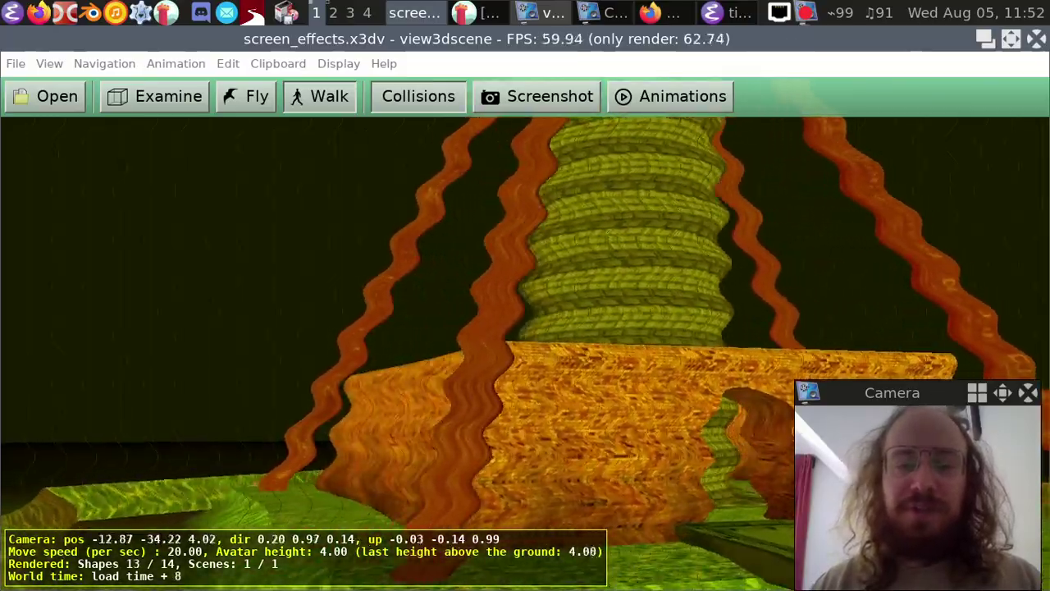
{"action": "key", "text": "Right"}
{"action": "key", "text": "Up"}
{"action": "key", "text": "Right"}
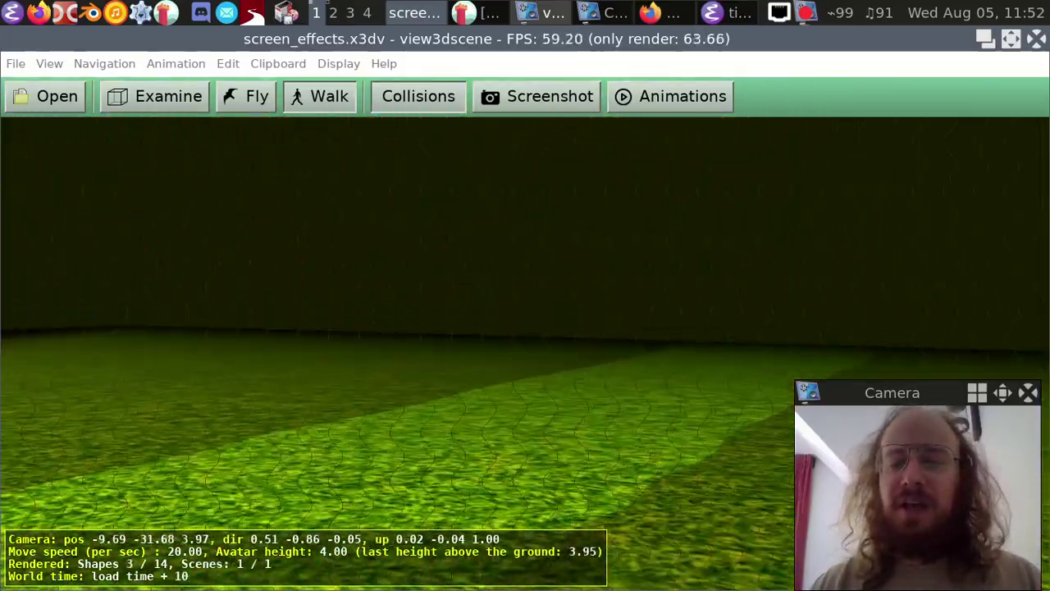
{"action": "key", "text": "Left"}
{"action": "key", "text": "period"}
{"action": "key", "text": "Left"}
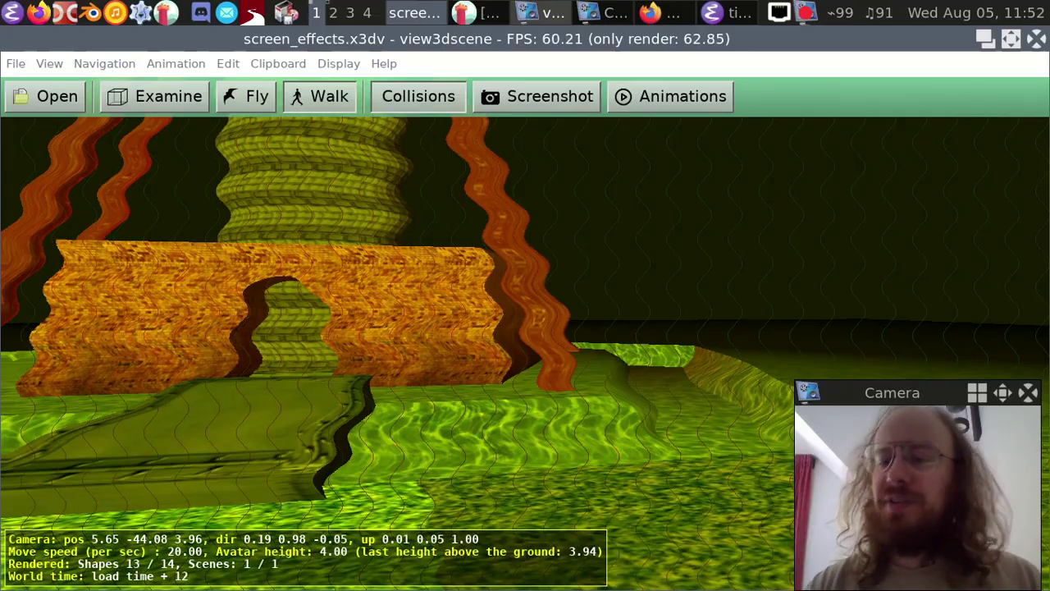
{"action": "key", "text": "Up"}
{"action": "key", "text": "comma"}
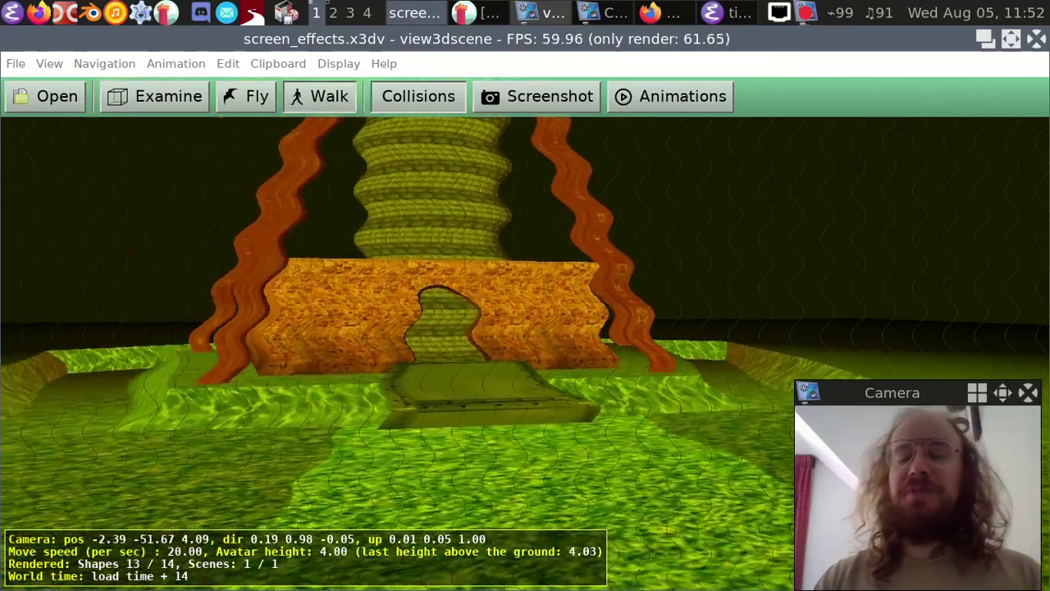
{"action": "key", "text": "Up"}
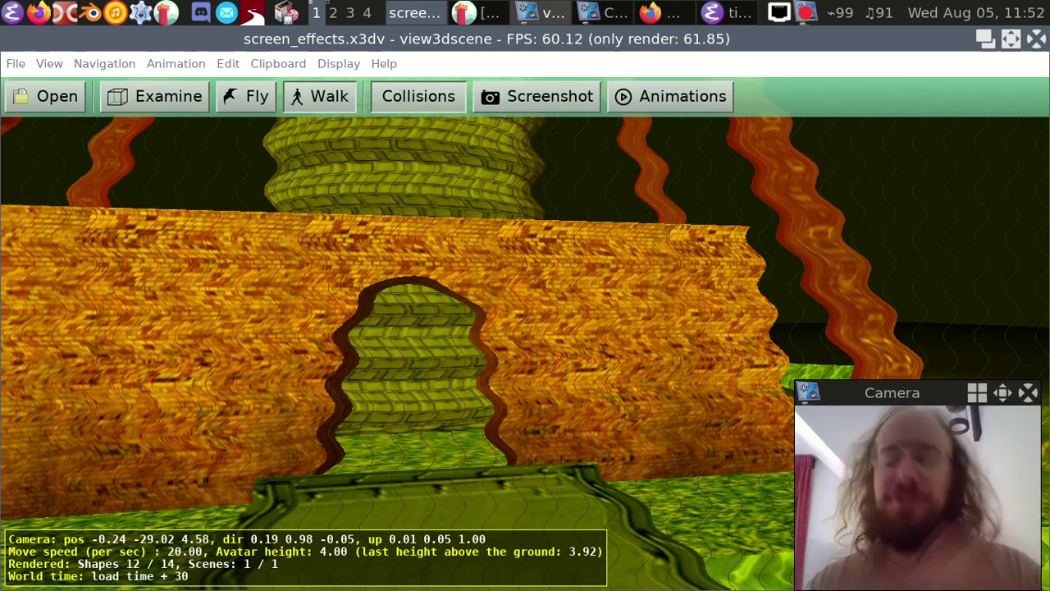
Step: Switch to Firefox, load castle-engine.io in a new tab and go to its Scene Graph (X3D) section
{"action": "key", "text": "alt+Tab"}
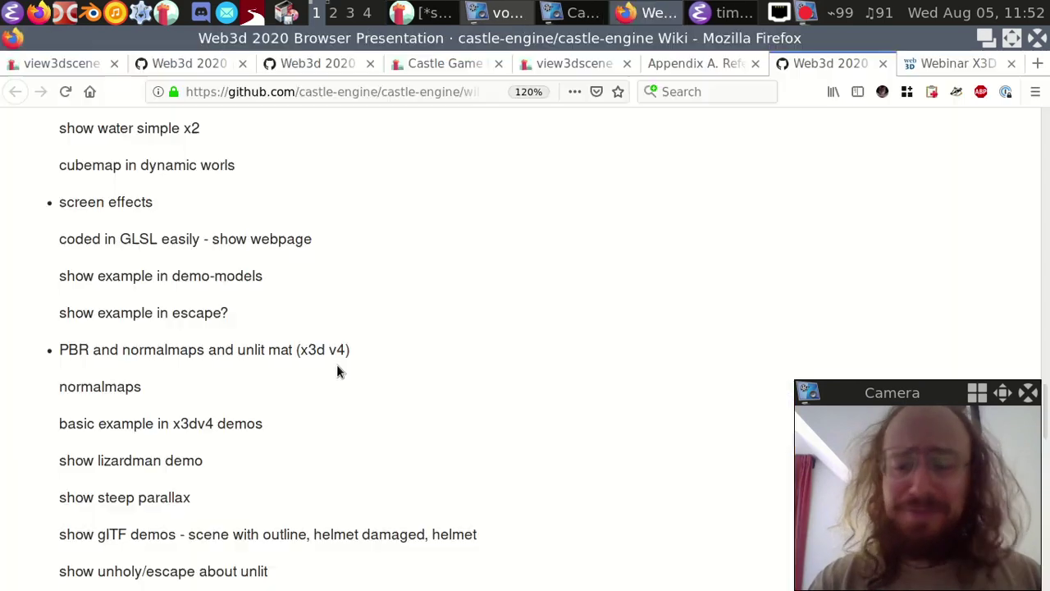
{"action": "scroll", "coordinate": [342, 336], "scroll_direction": "down", "scroll_amount": 1}
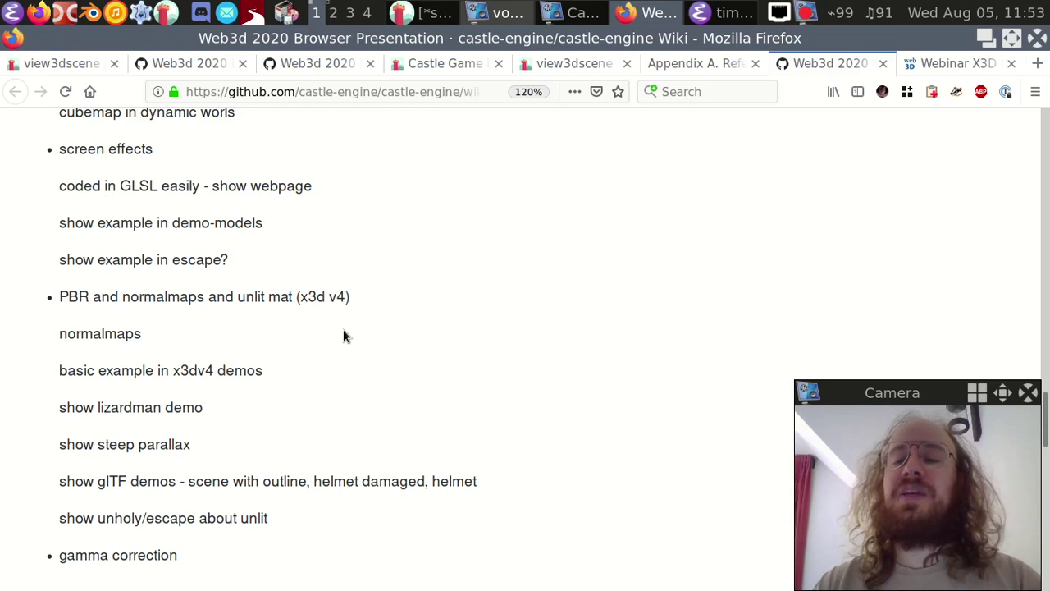
{"action": "key", "text": "ctrl+t"}
{"action": "type", "text": "ca"}
{"action": "key", "text": "Right"}
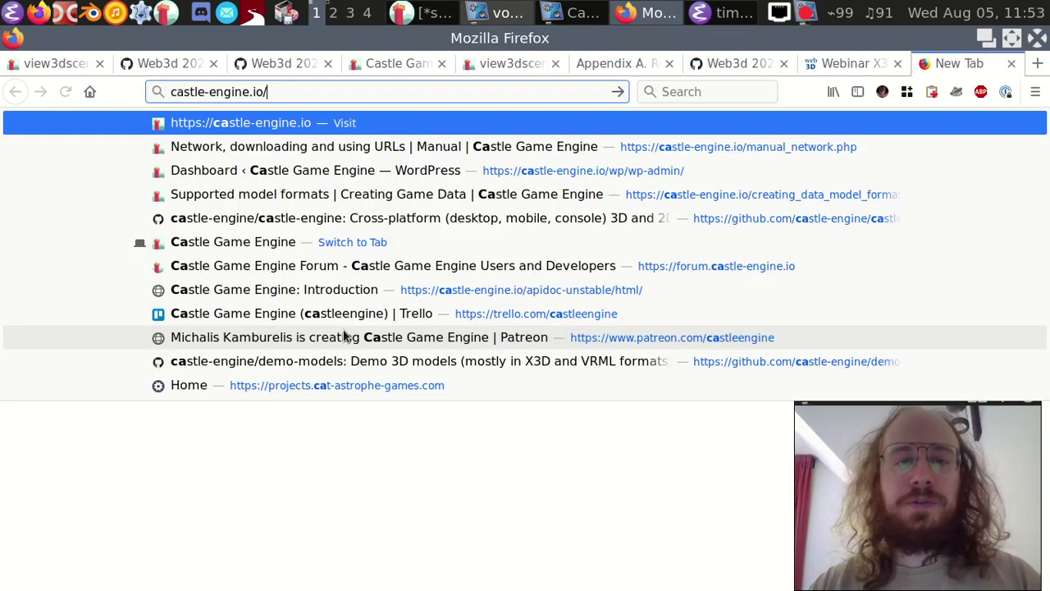
{"action": "key", "text": "Return"}
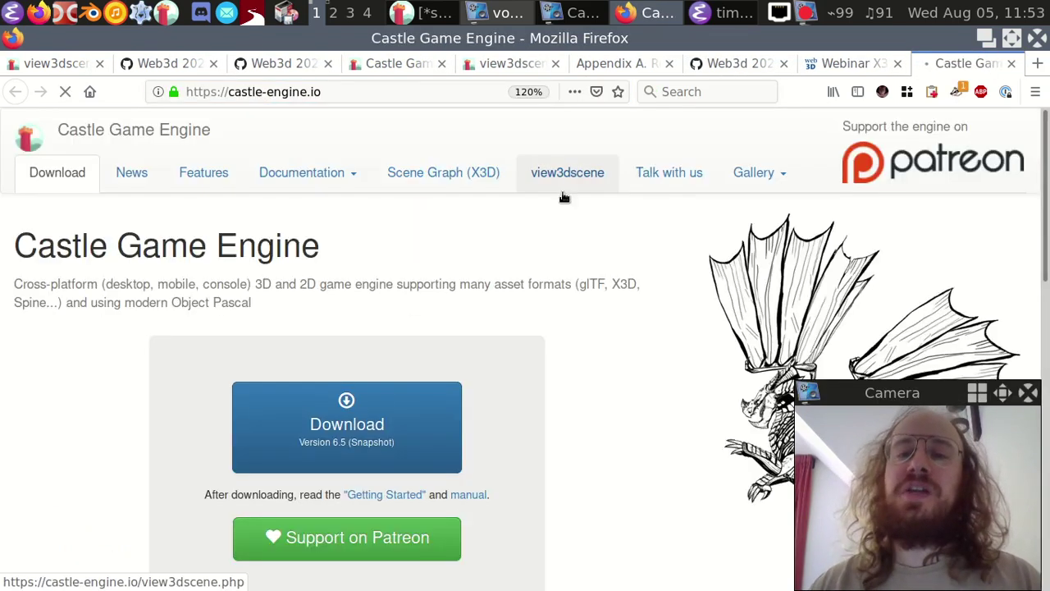
{"action": "left_click", "coordinate": [438, 172]}
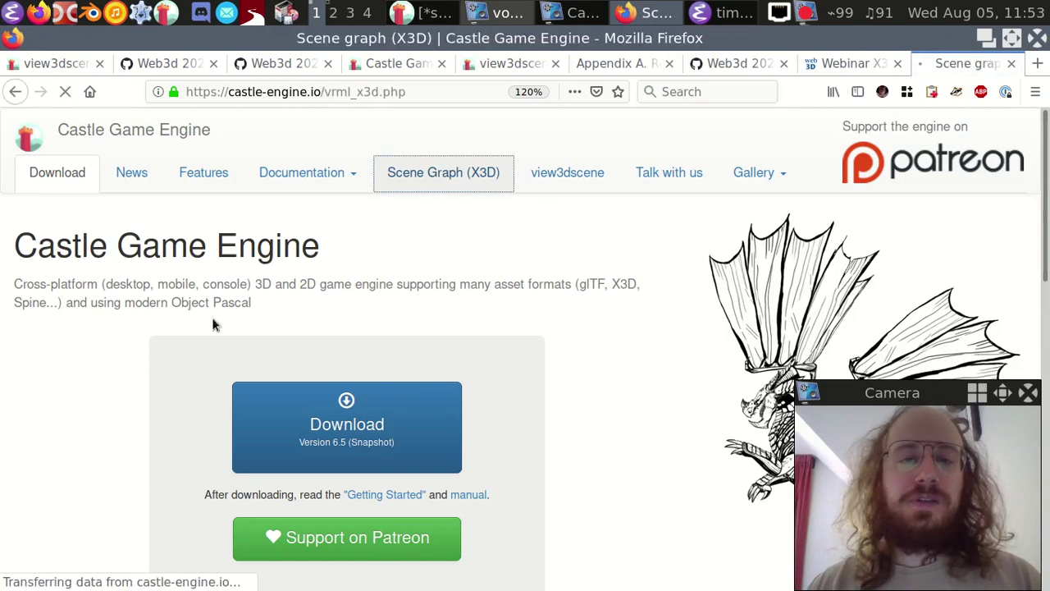
Step: Search the page for "scre" and open the Screen Effects documentation under Larger X3D Extensions
{"action": "scroll", "coordinate": [176, 395], "scroll_direction": "down", "scroll_amount": 5}
{"action": "scroll", "coordinate": [185, 406], "scroll_direction": "down", "scroll_amount": 10}
{"action": "key", "text": "ctrl+f"}
{"action": "type", "text": "scre"}
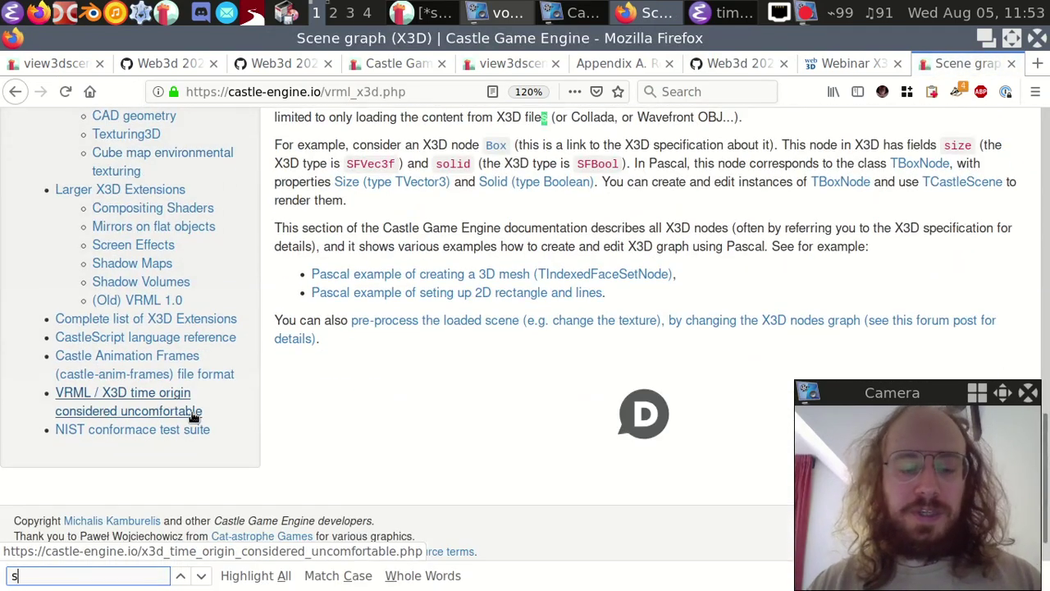
{"action": "left_click", "coordinate": [123, 245]}
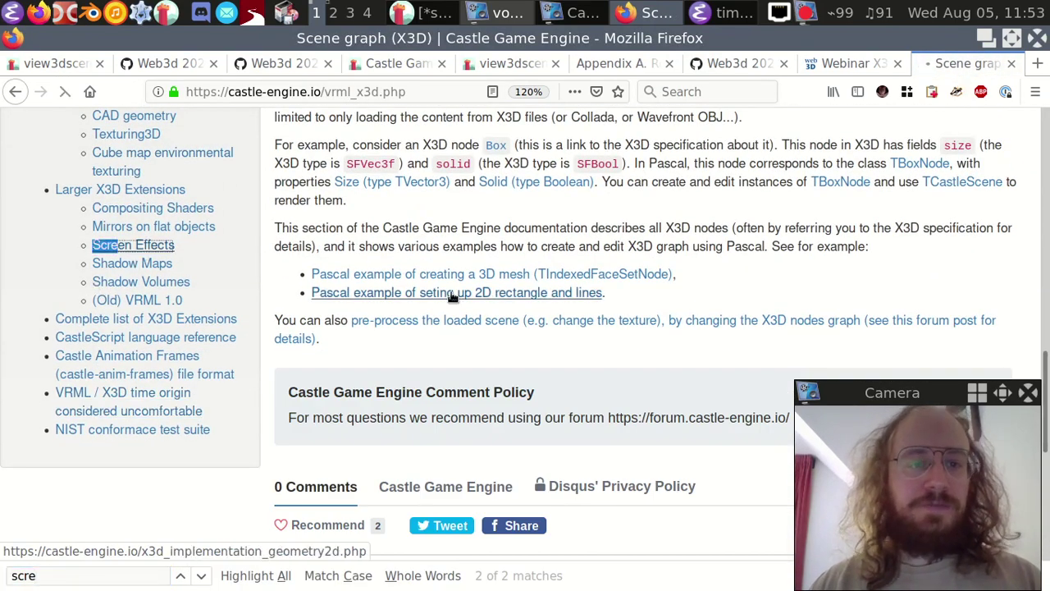
Step: Read the Screen Effects page from the intro through the ScreenEffect node definition and GLSL functions to the simplest example
{"action": "scroll", "coordinate": [575, 370], "scroll_direction": "down", "scroll_amount": 5}
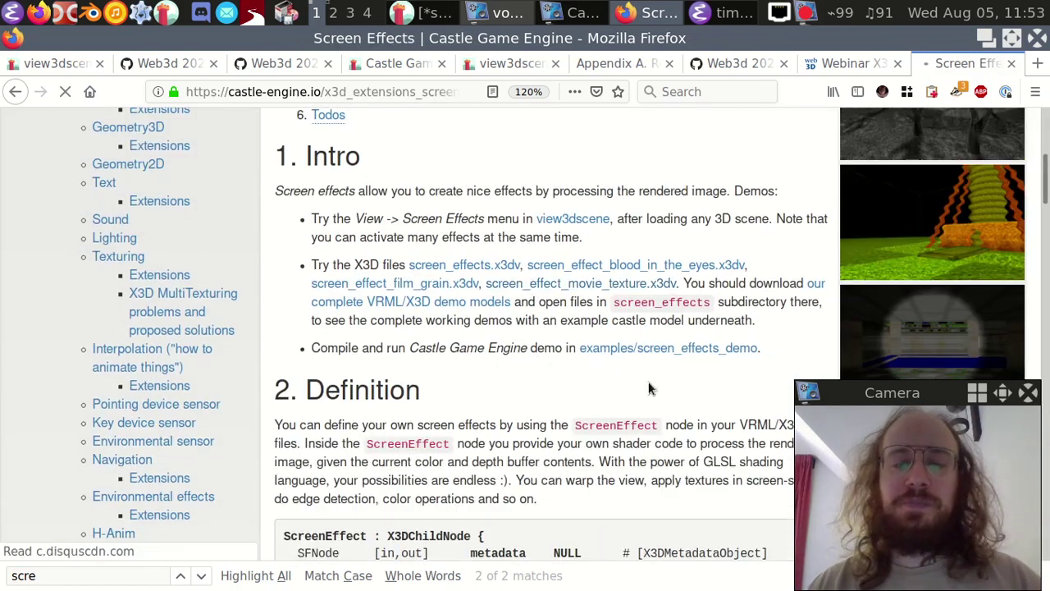
{"action": "scroll", "coordinate": [919, 214], "scroll_direction": "up", "scroll_amount": 2}
{"action": "scroll", "coordinate": [855, 260], "scroll_direction": "down", "scroll_amount": 3}
{"action": "scroll", "coordinate": [854, 260], "scroll_direction": "down", "scroll_amount": 3}
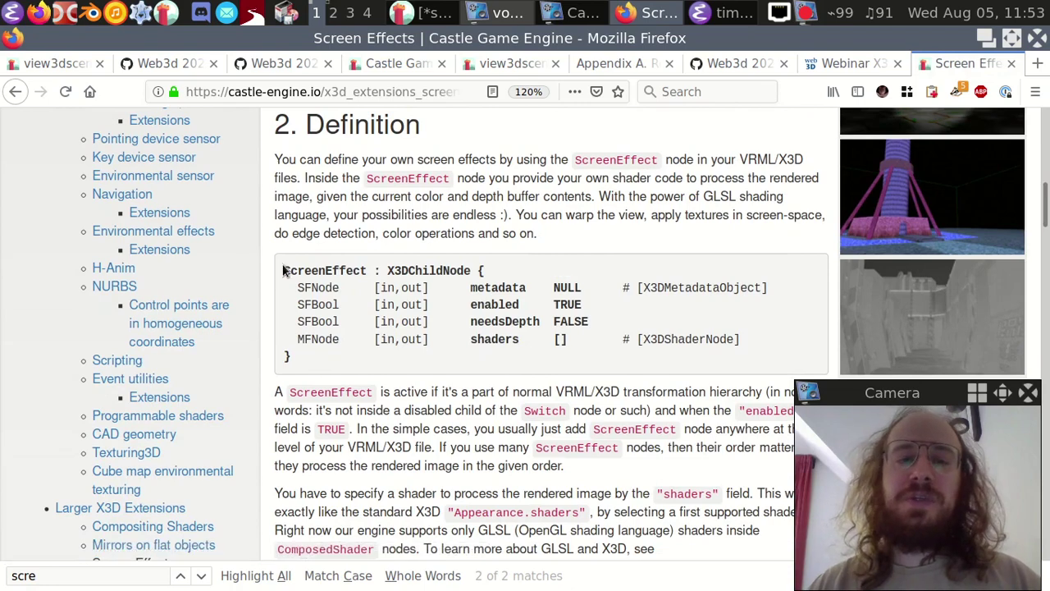
{"action": "scroll", "coordinate": [479, 325], "scroll_direction": "down", "scroll_amount": 6}
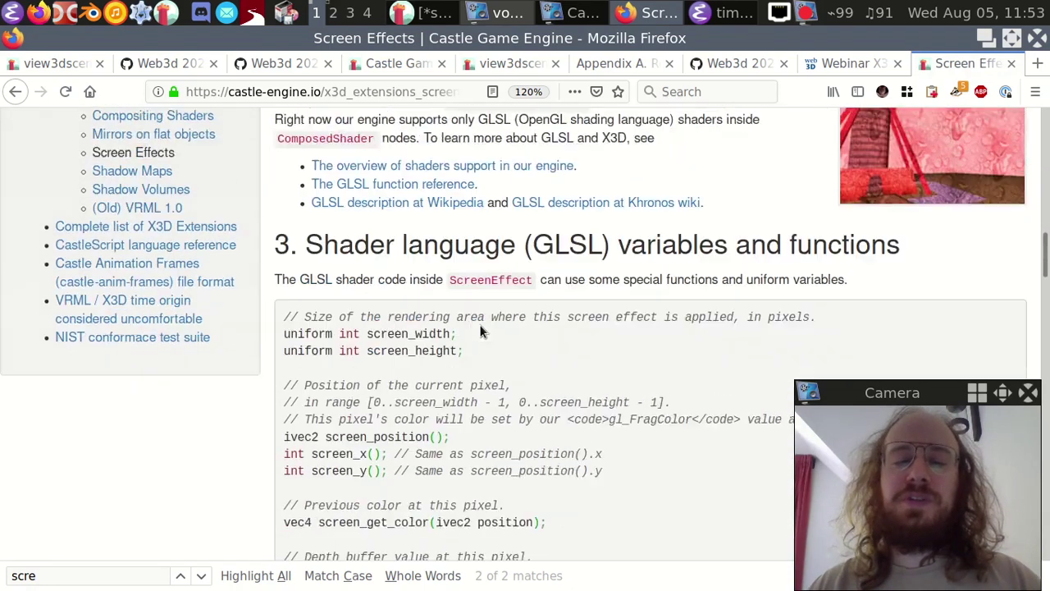
{"action": "scroll", "coordinate": [464, 347], "scroll_direction": "down", "scroll_amount": 11}
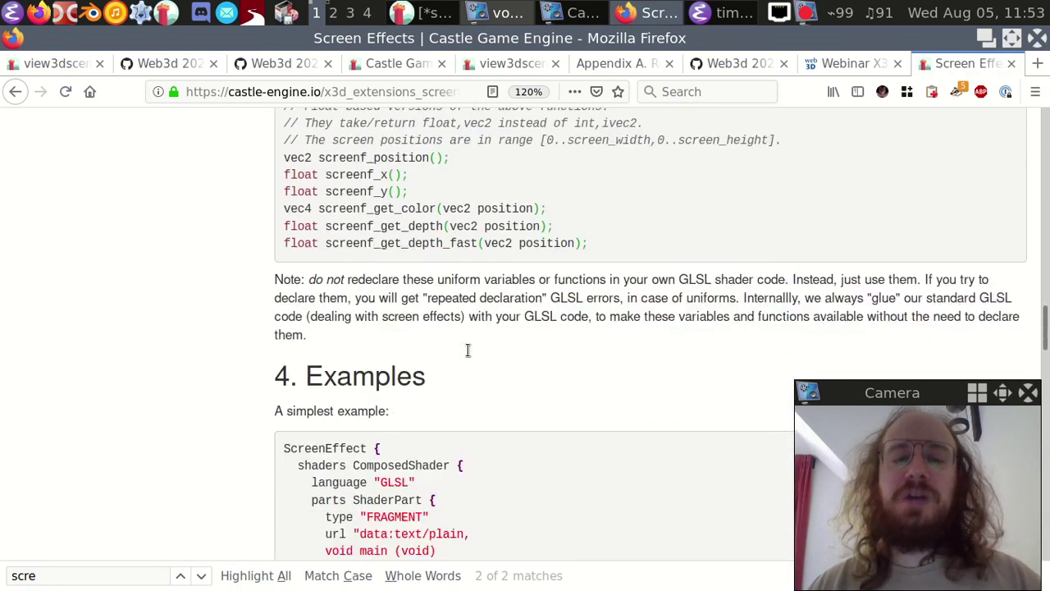
{"action": "left_click_drag", "start_coordinate": [316, 238], "coordinate": [366, 334]}
{"action": "left_click", "coordinate": [368, 343]}
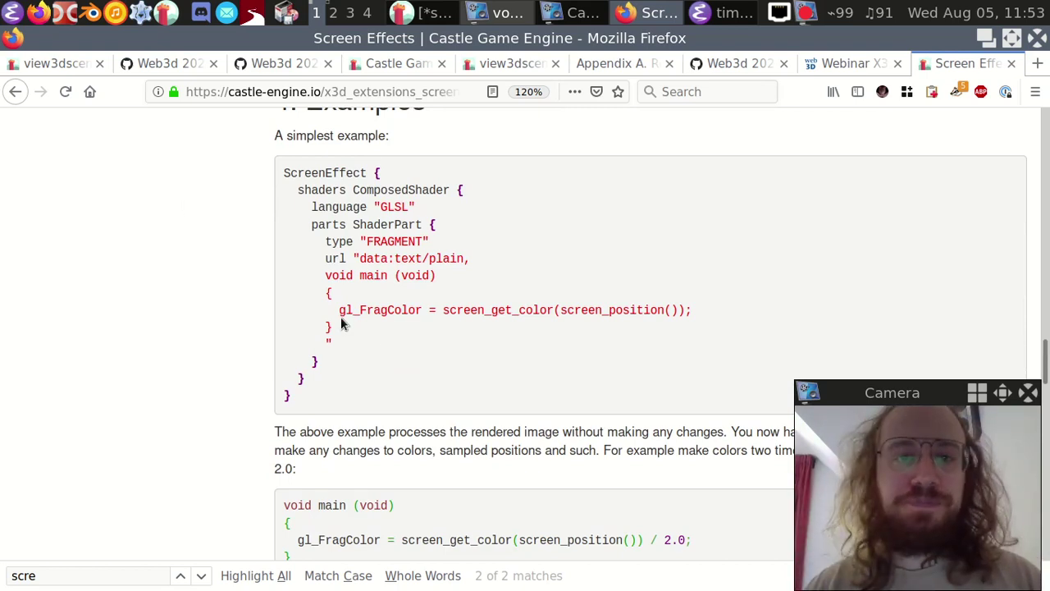
Step: Return to the Web3d 2020 presentation notes and read the section on PBR, normalmaps and unlit materials
{"action": "left_click", "coordinate": [279, 64]}
{"action": "scroll", "coordinate": [236, 385], "scroll_direction": "down", "scroll_amount": 10}
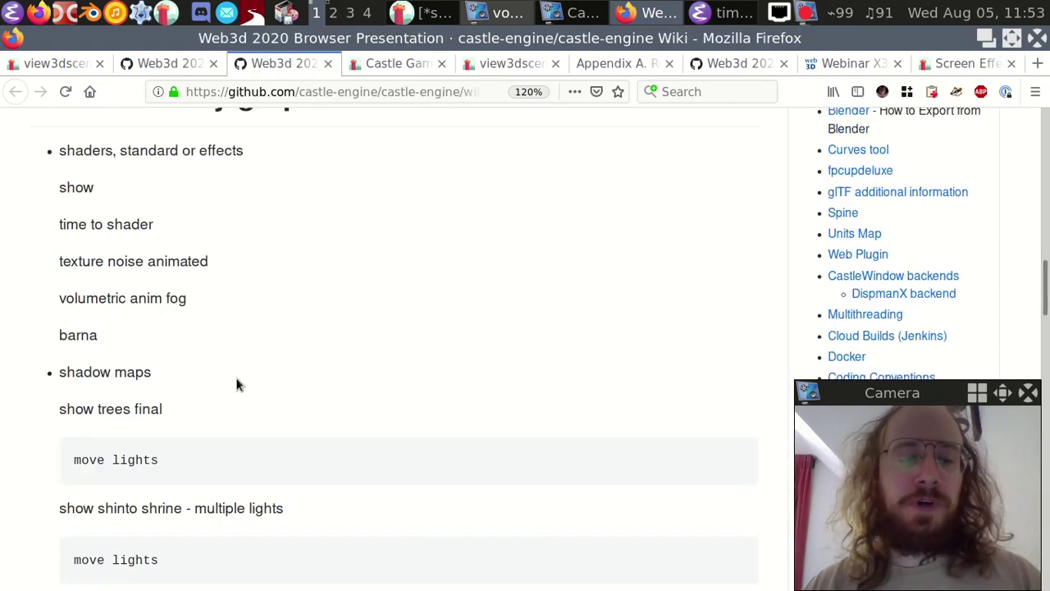
{"action": "scroll", "coordinate": [216, 382], "scroll_direction": "down", "scroll_amount": 2}
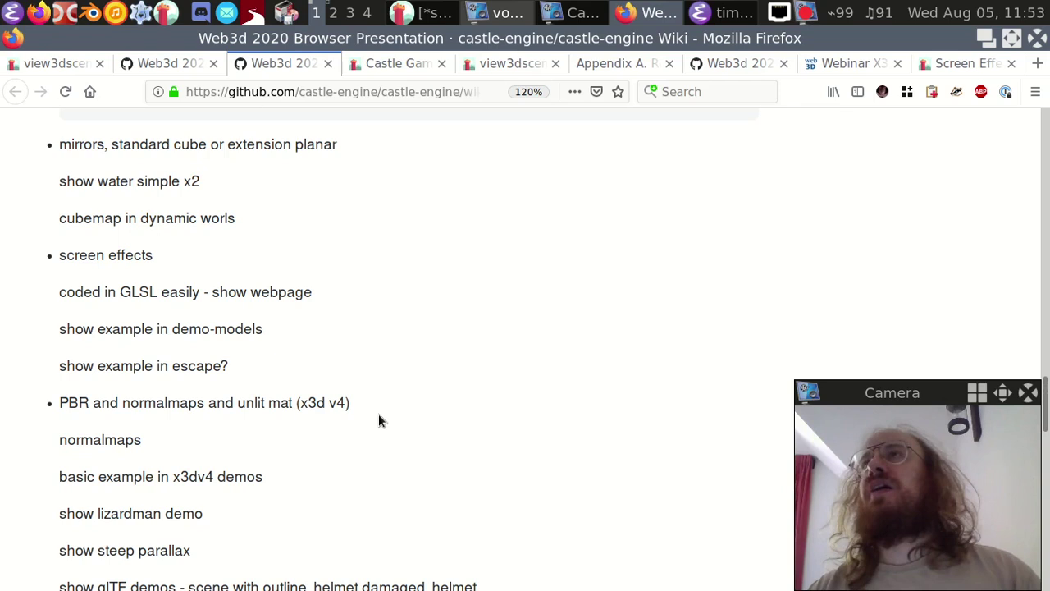
{"action": "scroll", "coordinate": [378, 421], "scroll_direction": "down", "scroll_amount": 4}
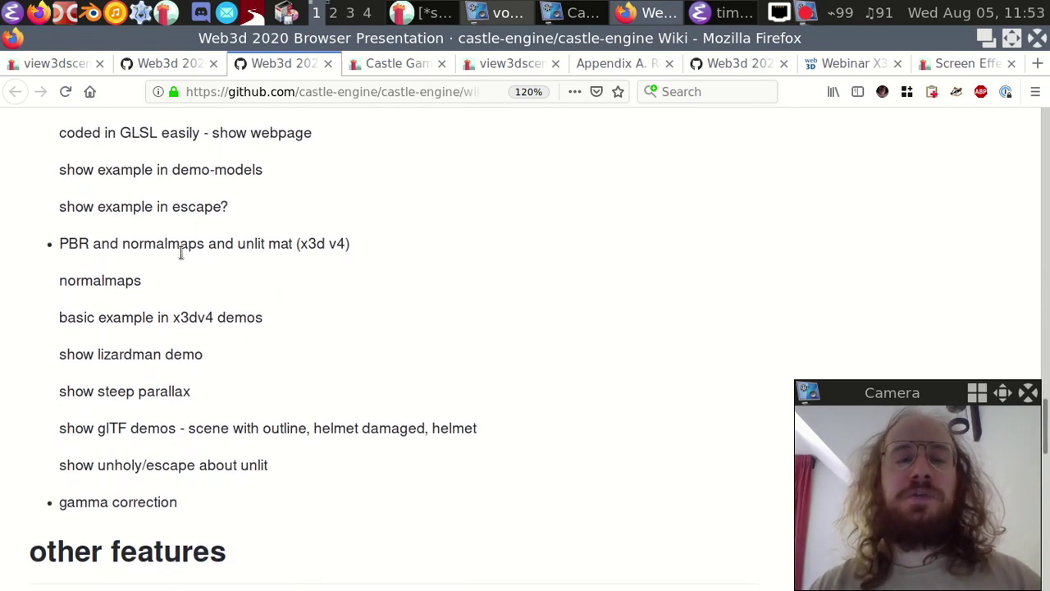
{"action": "double_click", "coordinate": [181, 253]}
{"action": "double_click", "coordinate": [269, 244]}
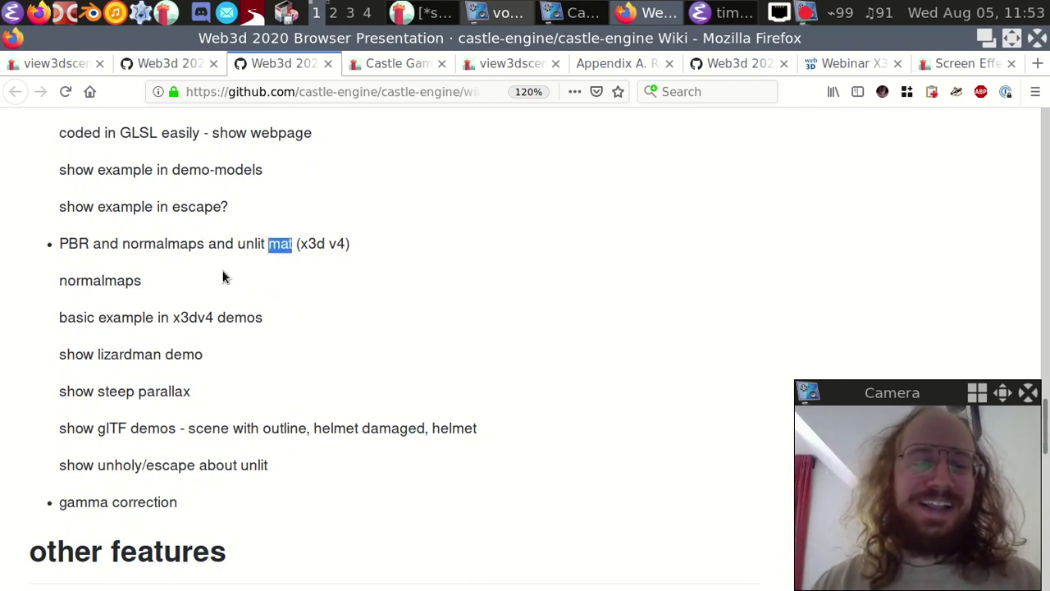
{"action": "double_click", "coordinate": [115, 281]}
{"action": "left_click", "coordinate": [420, 335]}
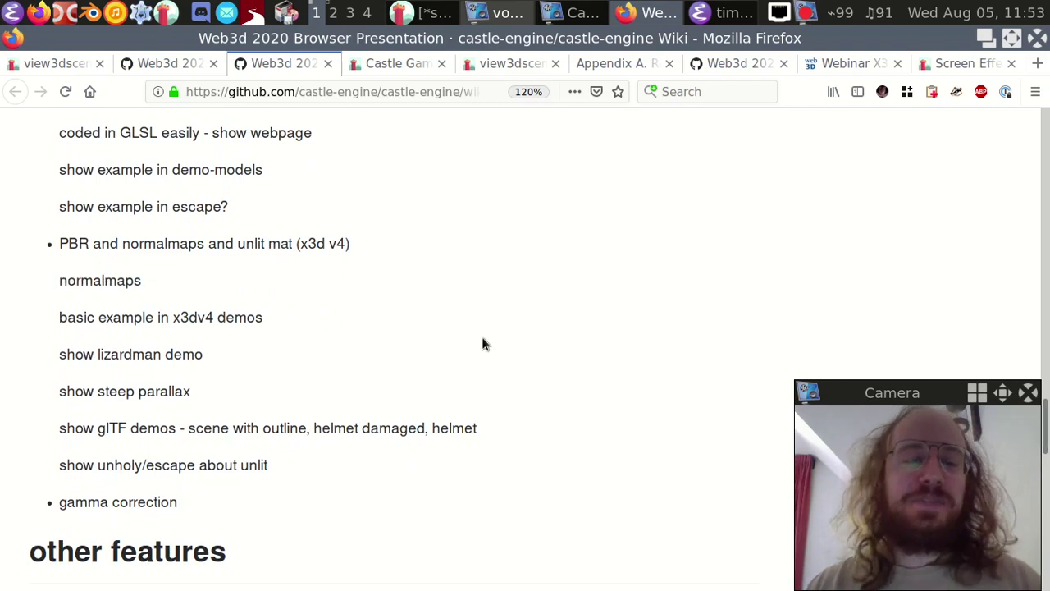
{"action": "scroll", "coordinate": [370, 294], "scroll_direction": "down", "scroll_amount": 2}
{"action": "scroll", "coordinate": [370, 295], "scroll_direction": "down", "scroll_amount": 1}
Step: Switch to Emacs and launch view3dscene from its source folder
{"action": "key", "text": "alt+Tab"}
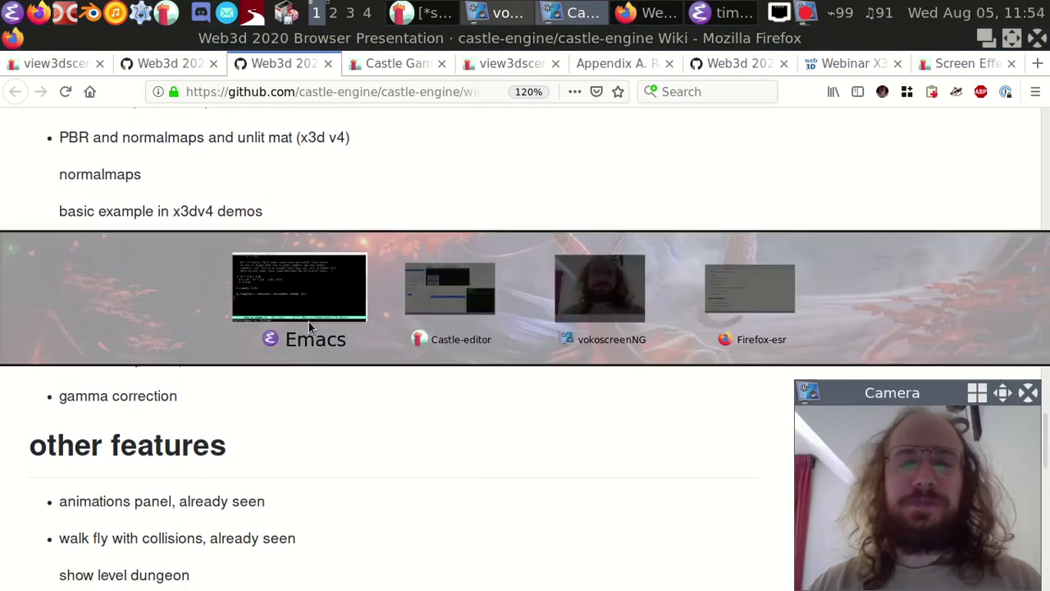
{"action": "left_click", "coordinate": [451, 302]}
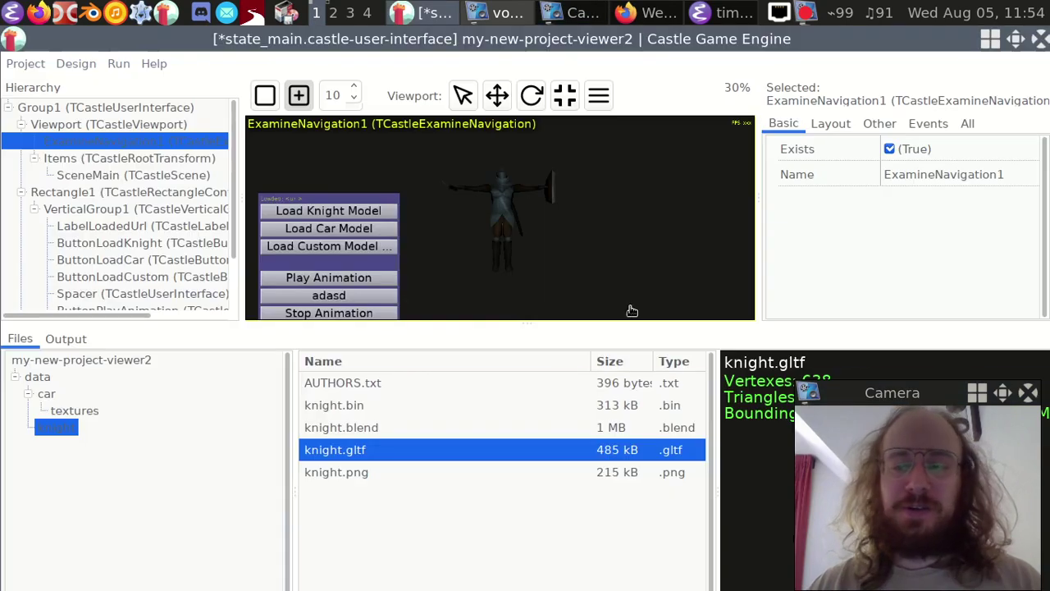
{"action": "key", "text": "alt+Tab"}
{"action": "left_click", "coordinate": [490, 308]}
{"action": "type", "text": "vi"}
{"action": "key", "text": "Return"}
{"action": "key", "text": "ctrl+c"}
{"action": "key", "text": "p"}
{"action": "key", "text": "u"}
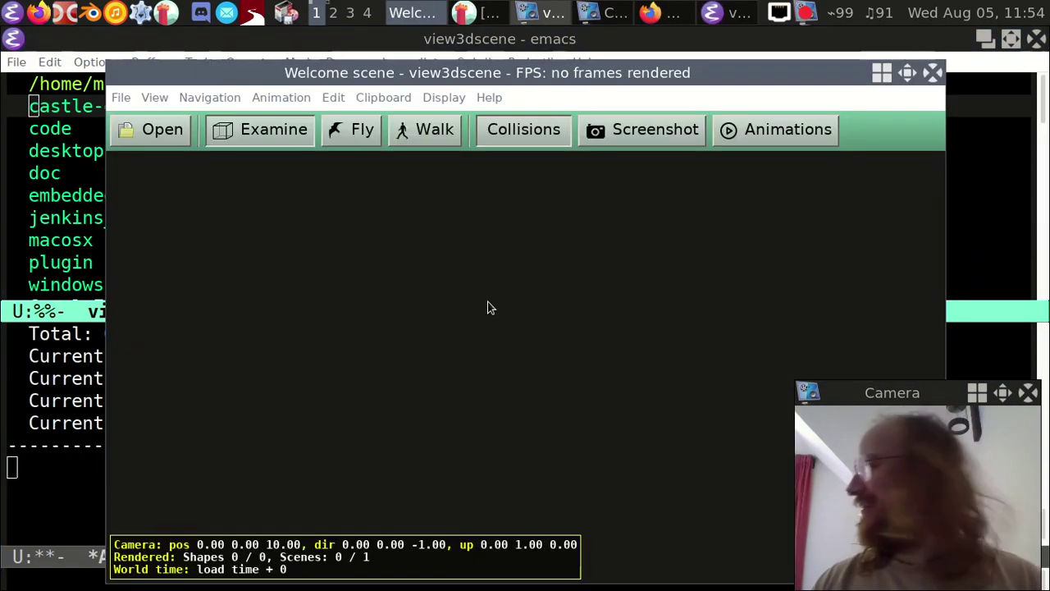
Step: Begin opening a scene file and go up to the parent castle-engine folder
{"action": "key", "text": "ctrl+o"}
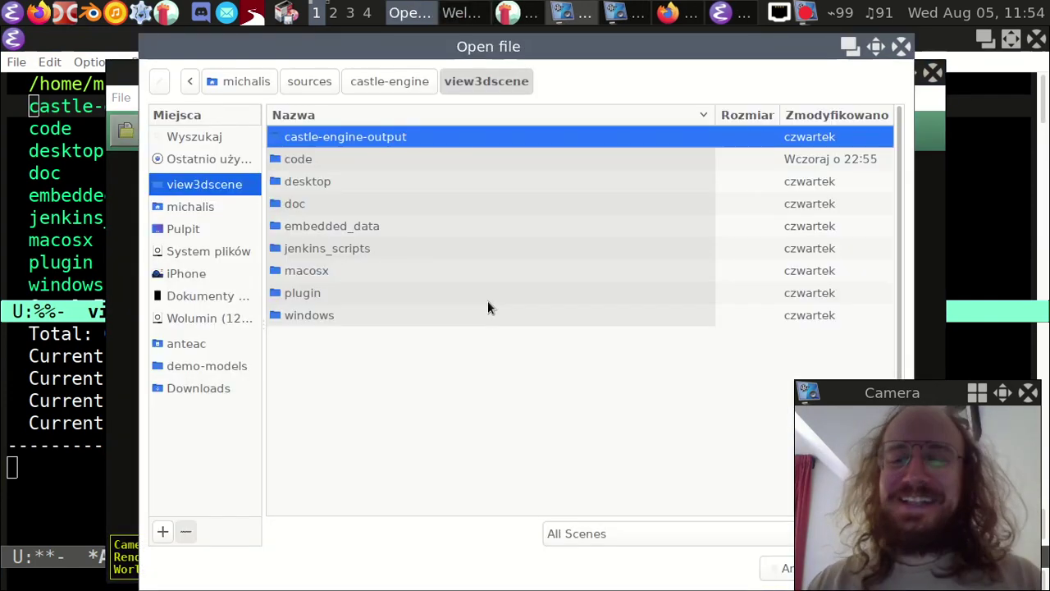
{"action": "key", "text": "BackSpace"}
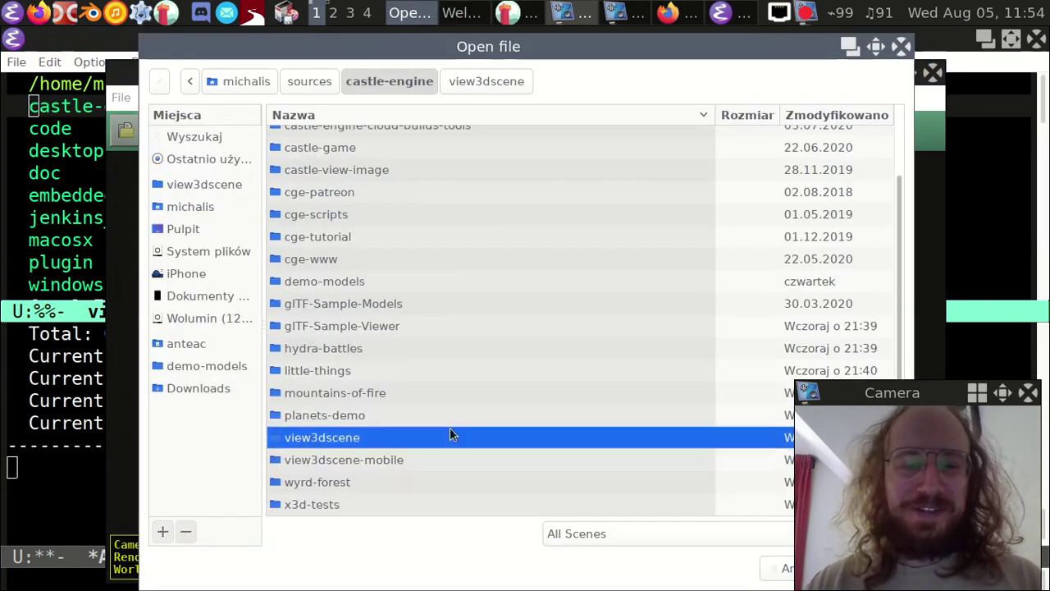
{"action": "key", "text": "Up"}
{"action": "key", "text": "Up"}
{"action": "key", "text": "Up"}
{"action": "key", "text": "Up"}
{"action": "key", "text": "Up"}
{"action": "key", "text": "Up"}
{"action": "key", "text": "Up"}
{"action": "key", "text": "Up"}
{"action": "key", "text": "Up"}
{"action": "key", "text": "Up"}
{"action": "key", "text": "Up"}
{"action": "key", "text": "Up"}
{"action": "key", "text": "Up"}
{"action": "key", "text": "Up"}
{"action": "key", "text": "Up"}
{"action": "key", "text": "Up"}
{"action": "key", "text": "Up"}
{"action": "key", "text": "Down"}
{"action": "key", "text": "Down"}
{"action": "key", "text": "Down"}
{"action": "key", "text": "Up"}
{"action": "key", "text": "Return"}
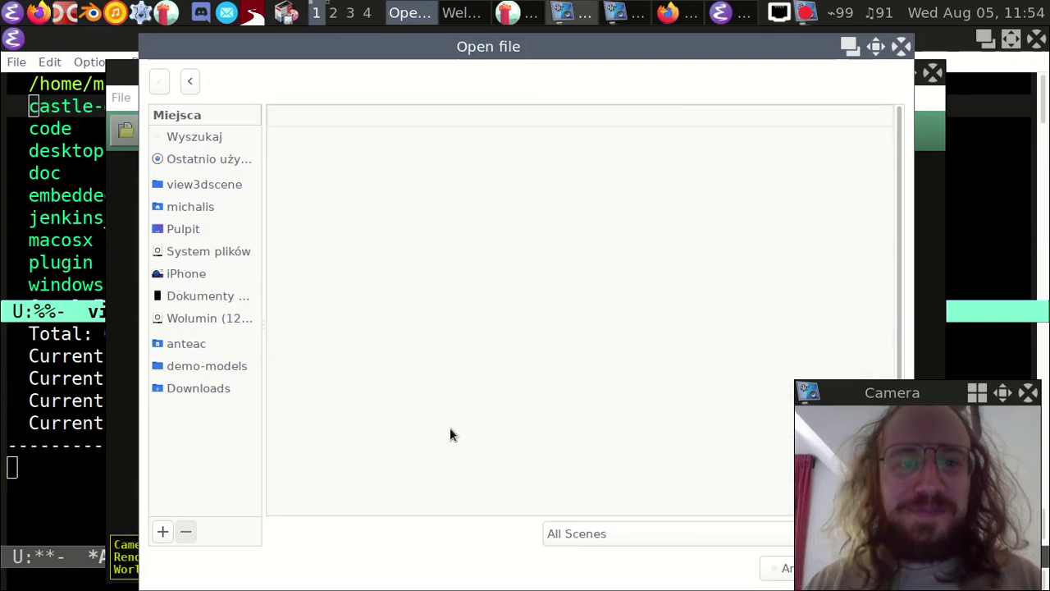
{"action": "key", "text": "Down"}
{"action": "key", "text": "Down"}
{"action": "key", "text": "Down"}
{"action": "key", "text": "Up"}
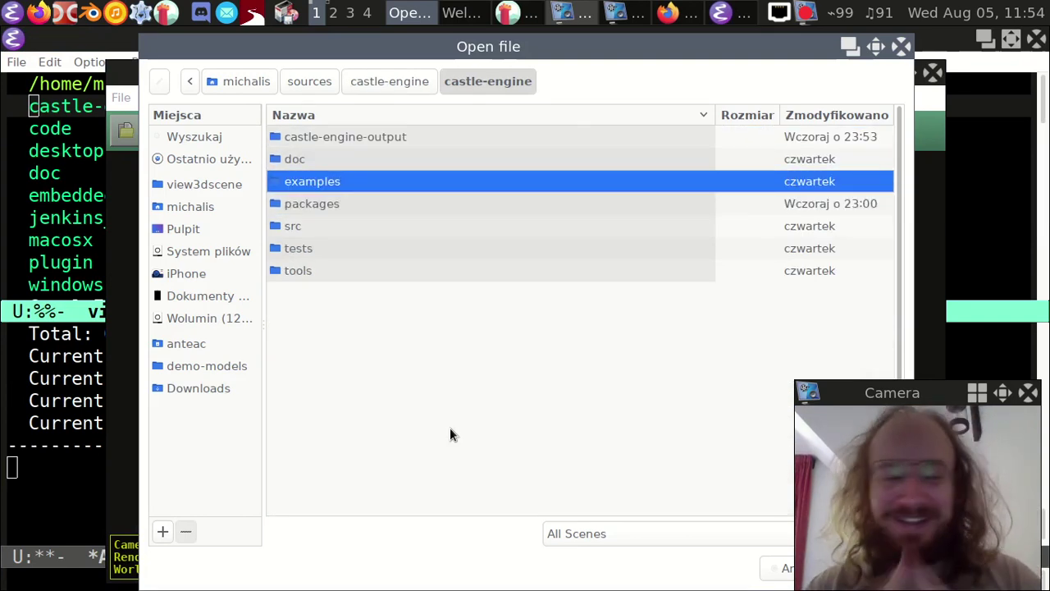
Step: Check the normalmaps item in the Firefox presentation notes and return to view3dscene's file selection
{"action": "key", "text": "alt+Tab"}
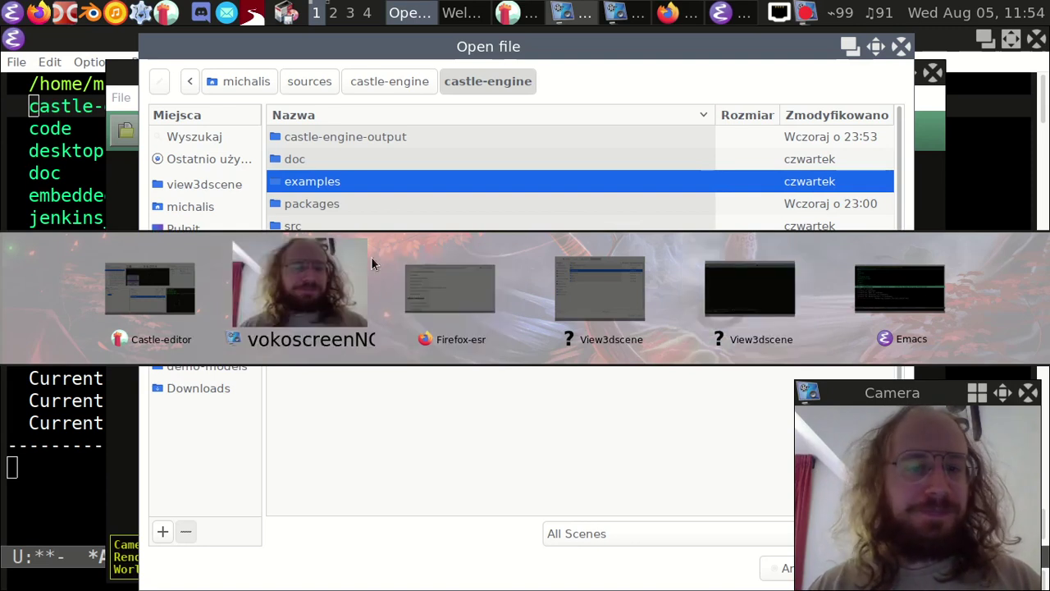
{"action": "left_click", "coordinate": [416, 281]}
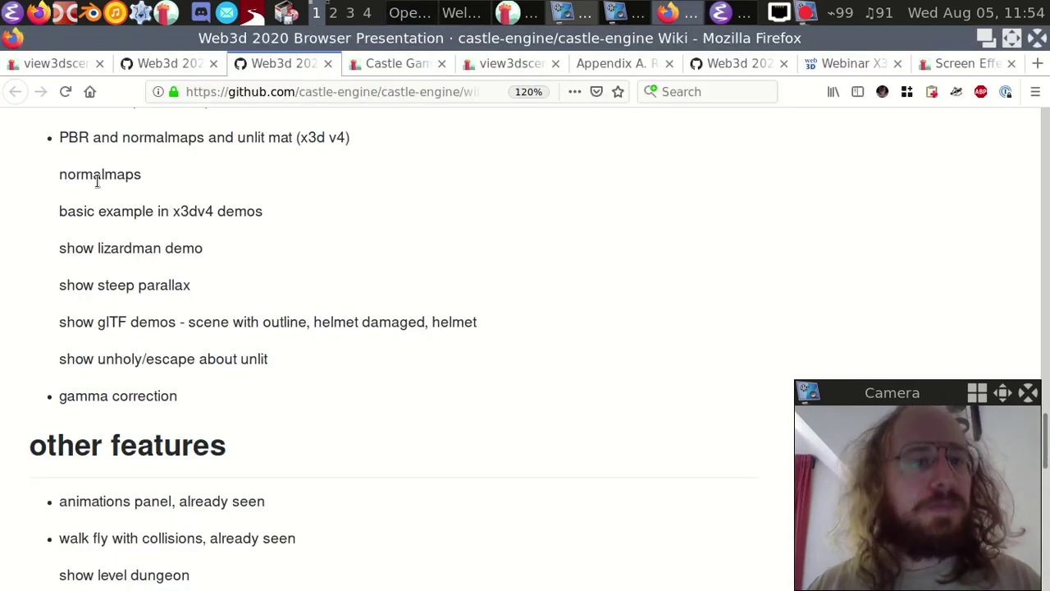
{"action": "key", "text": "alt+Tab"}
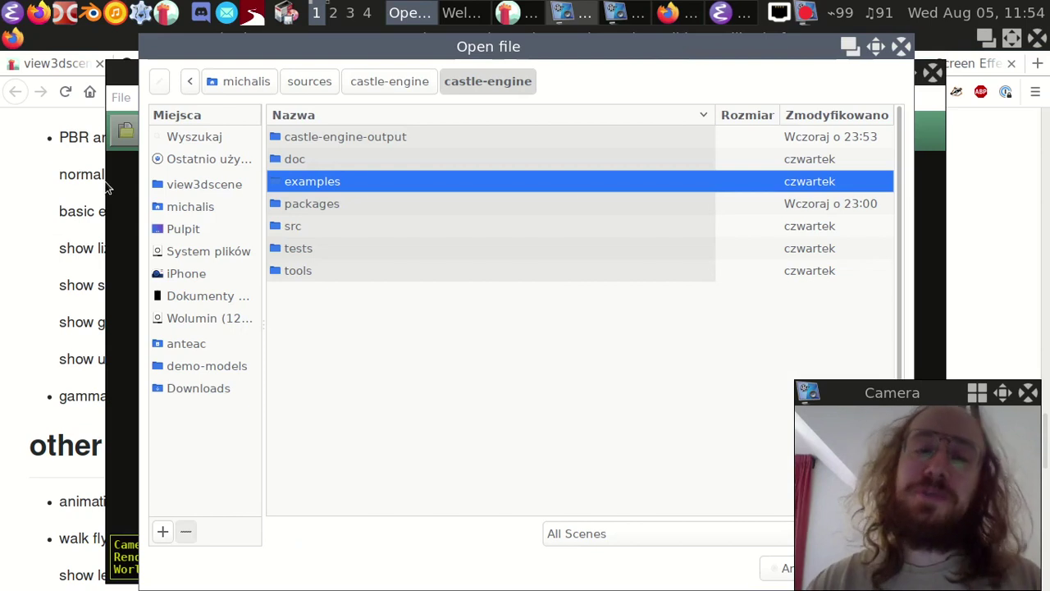
Step: Browse from the castle-engine sources into the x3d-tests folder and its pbr subfolder
{"action": "key", "text": "alt+Up"}
{"action": "key", "text": "Down"}
{"action": "key", "text": "Down"}
{"action": "key", "text": "Down"}
{"action": "key", "text": "Down"}
{"action": "key", "text": "Down"}
{"action": "key", "text": "Down"}
{"action": "key", "text": "Down"}
{"action": "key", "text": "Down"}
{"action": "key", "text": "Down"}
{"action": "key", "text": "Down"}
{"action": "key", "text": "Down"}
{"action": "key", "text": "Down"}
{"action": "key", "text": "Down"}
{"action": "key", "text": "Down"}
{"action": "key", "text": "Down"}
{"action": "key", "text": "Down"}
{"action": "key", "text": "Down"}
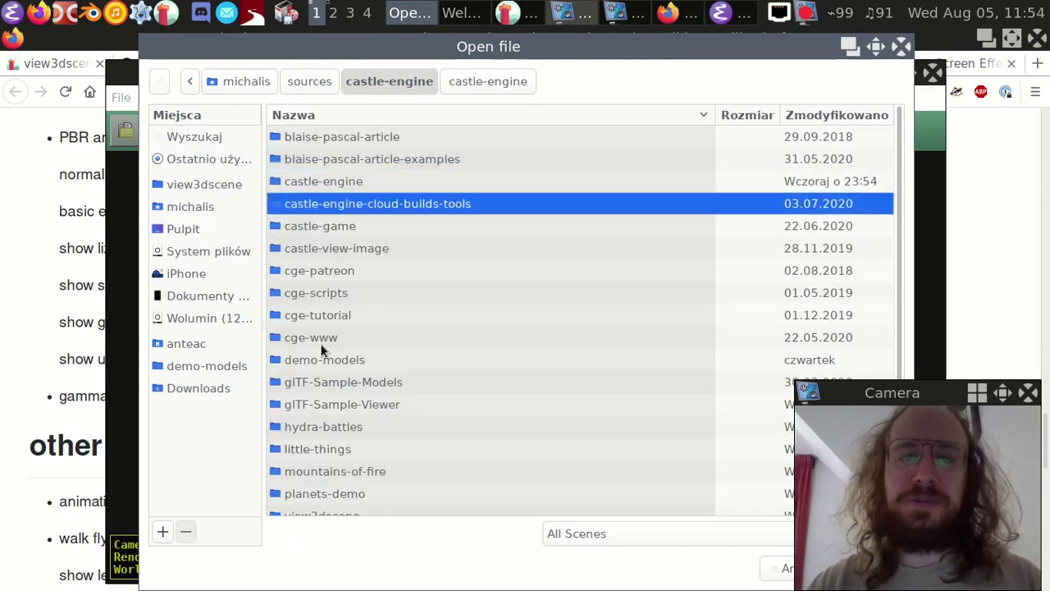
{"action": "key", "text": "Down"}
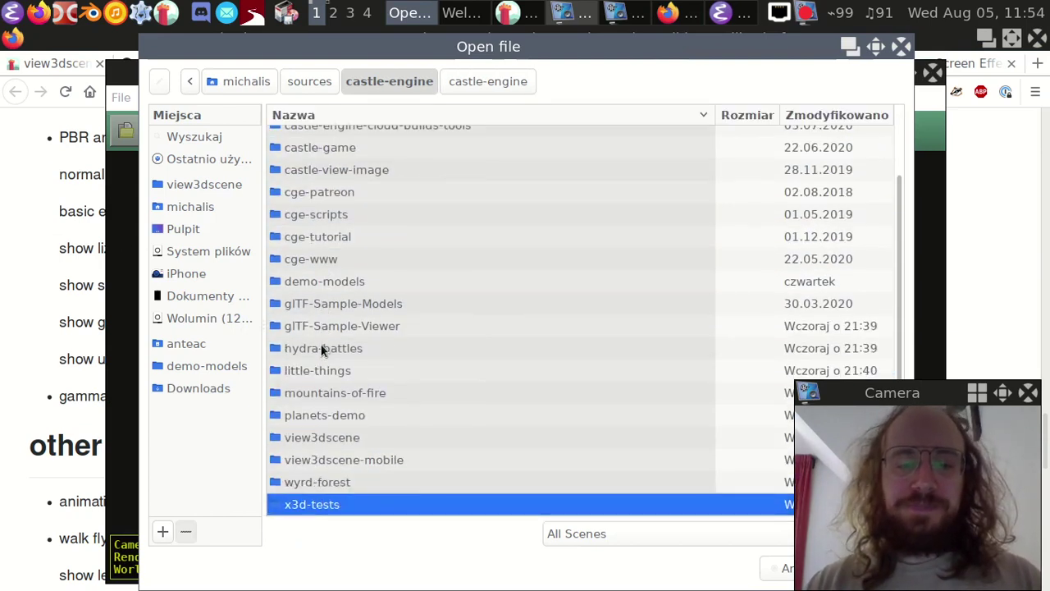
{"action": "key", "text": "Return"}
{"action": "key", "text": "Down"}
{"action": "key", "text": "Down"}
{"action": "key", "text": "Down"}
{"action": "key", "text": "Up"}
{"action": "key", "text": "Return"}
{"action": "key", "text": "Up"}
{"action": "key", "text": "Up"}
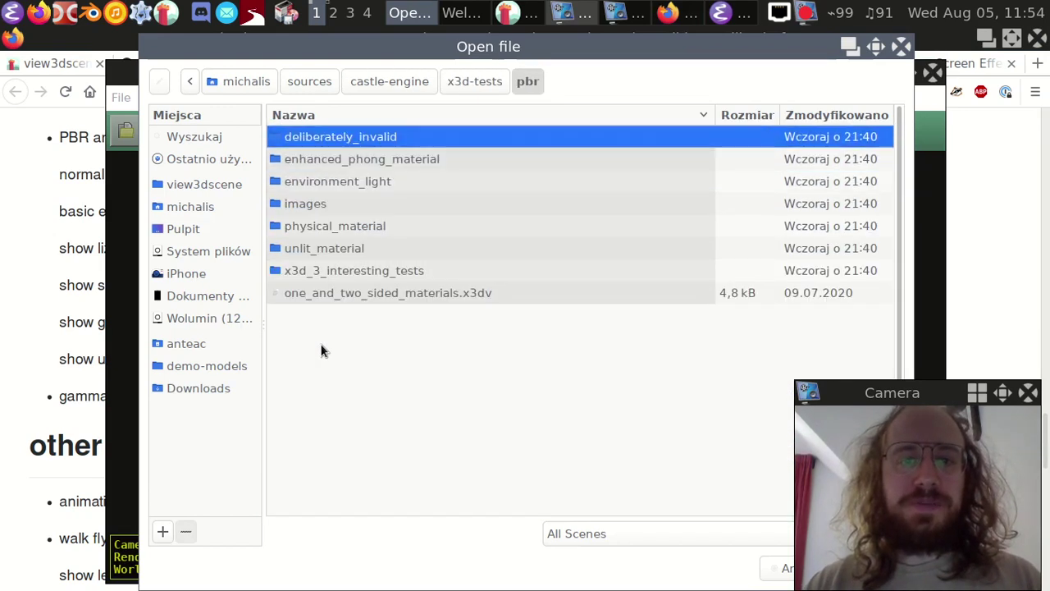
Step: Open the scene bump_mapping_test.x3dv from the enhanced_phong_material folder
{"action": "key", "text": "Down"}
{"action": "key", "text": "Return"}
{"action": "key", "text": "Down"}
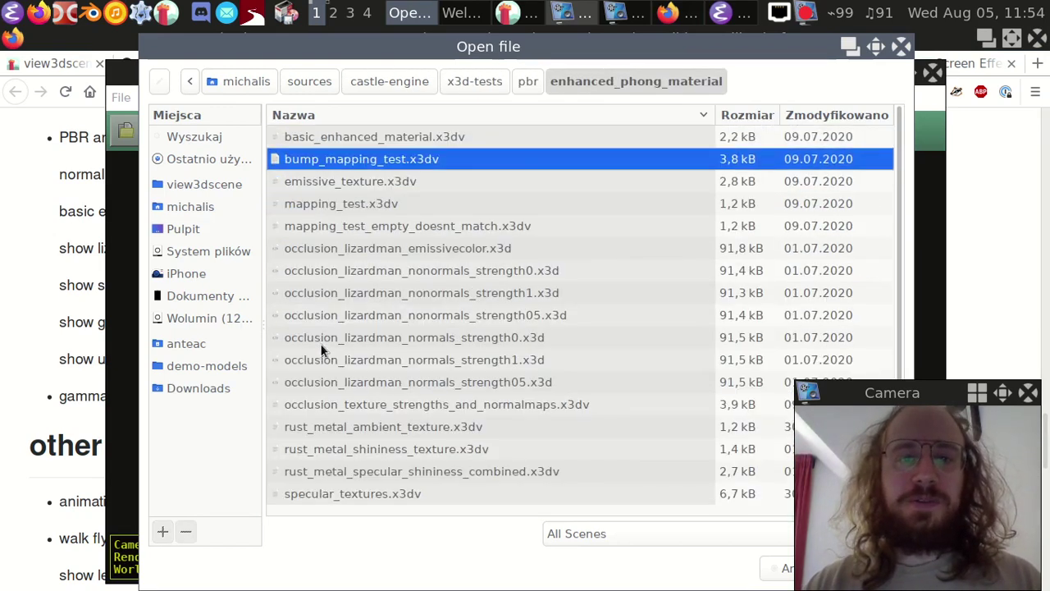
{"action": "key", "text": "Down"}
{"action": "key", "text": "Up"}
{"action": "key", "text": "Up"}
{"action": "key", "text": "Down"}
{"action": "key", "text": "Return"}
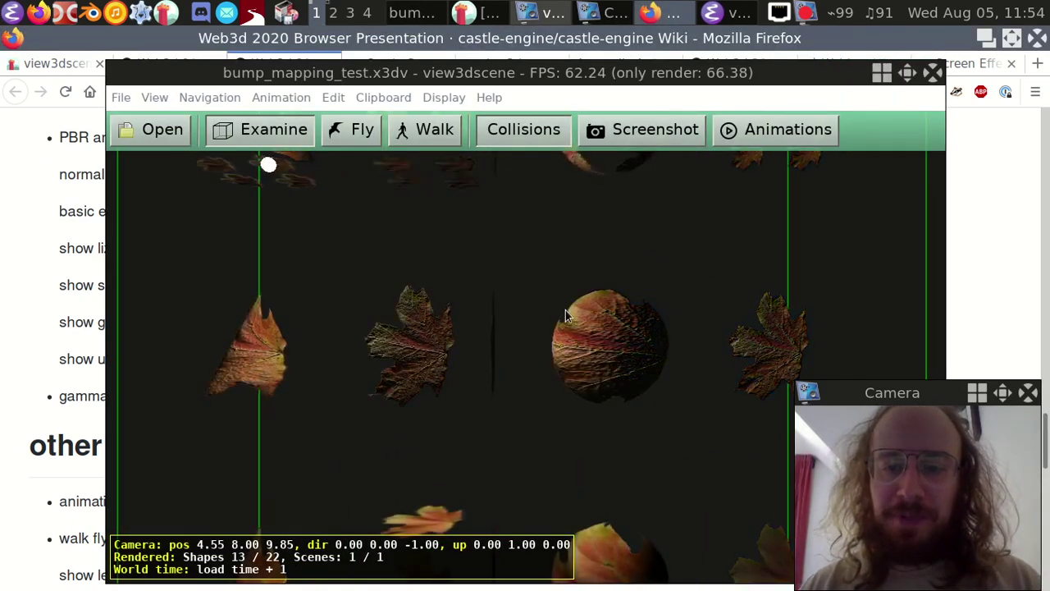
Step: Set the bump mapping of the leaf test scene to None
{"action": "key", "text": "alt+v"}
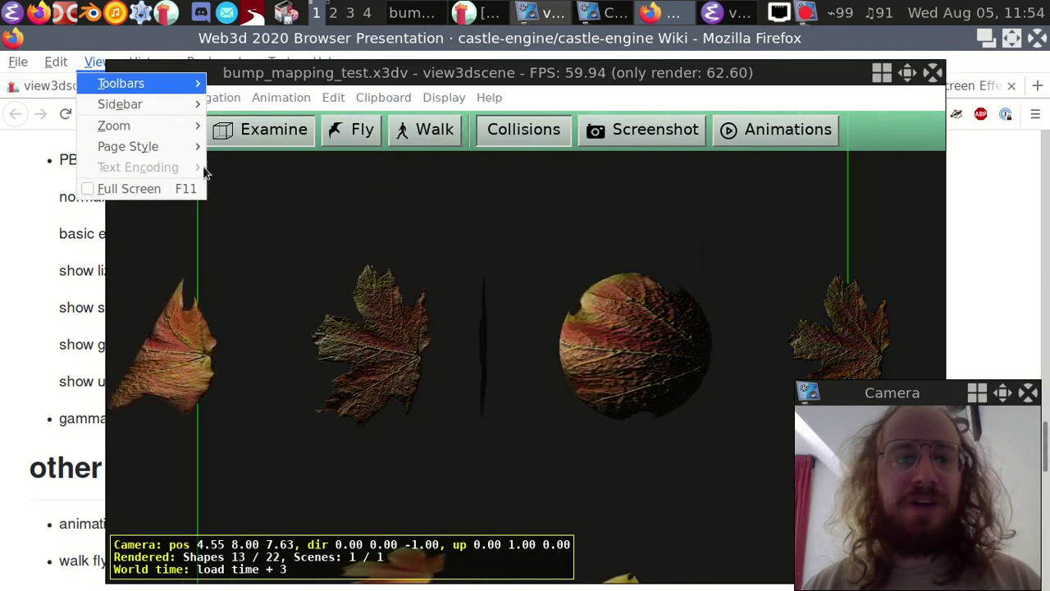
{"action": "left_click", "coordinate": [265, 77]}
{"action": "left_click", "coordinate": [154, 96]}
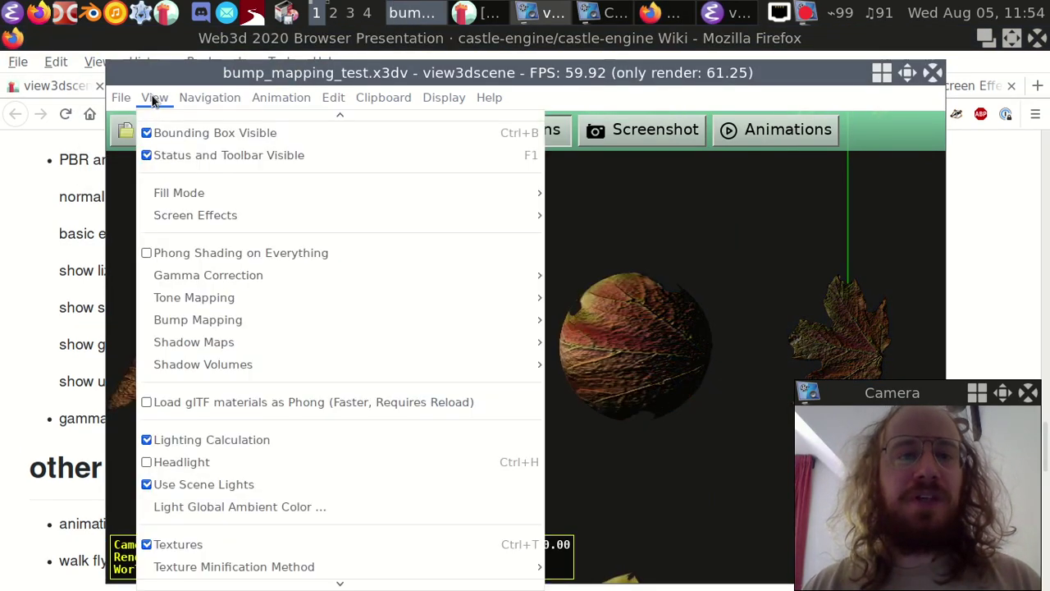
{"action": "mouse_move", "coordinate": [260, 324]}
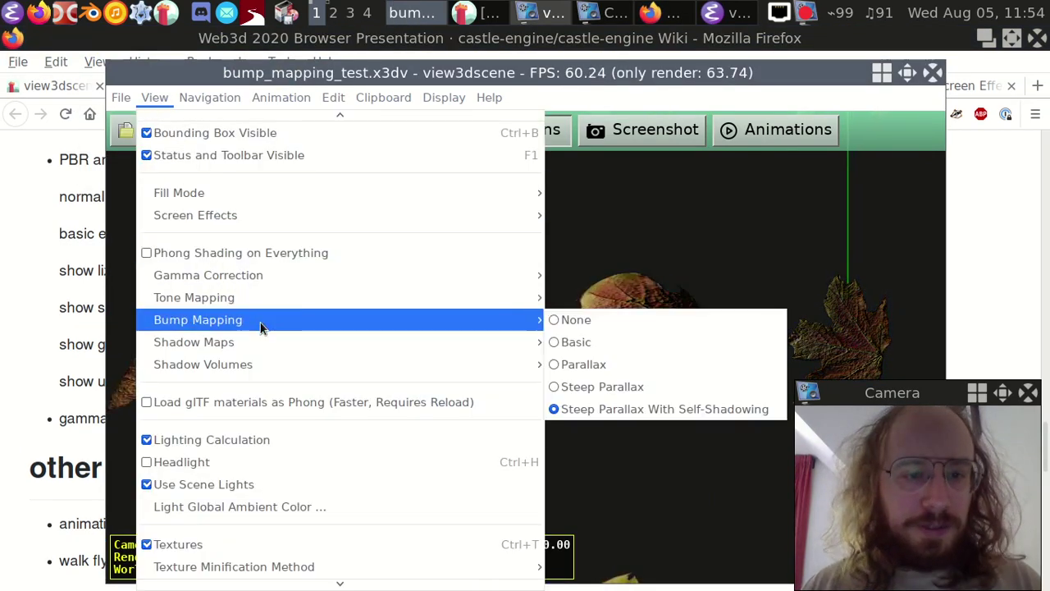
{"action": "left_click", "coordinate": [561, 321]}
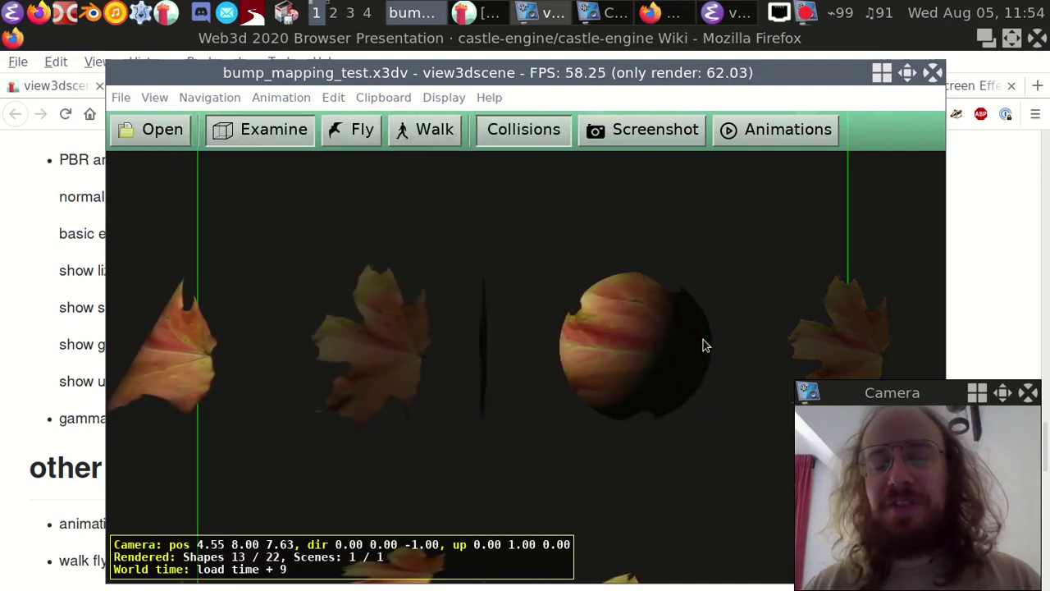
Step: Set the bump mapping to Basic and examine the leaf-textured sphere up close
{"action": "left_click", "coordinate": [155, 97]}
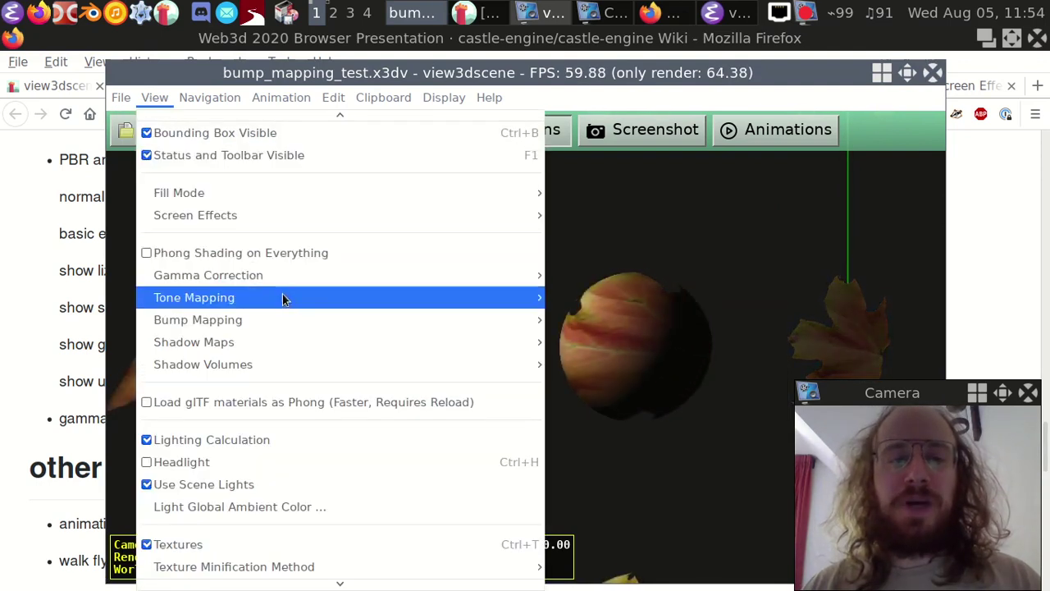
{"action": "mouse_move", "coordinate": [285, 320]}
{"action": "left_click", "coordinate": [575, 342]}
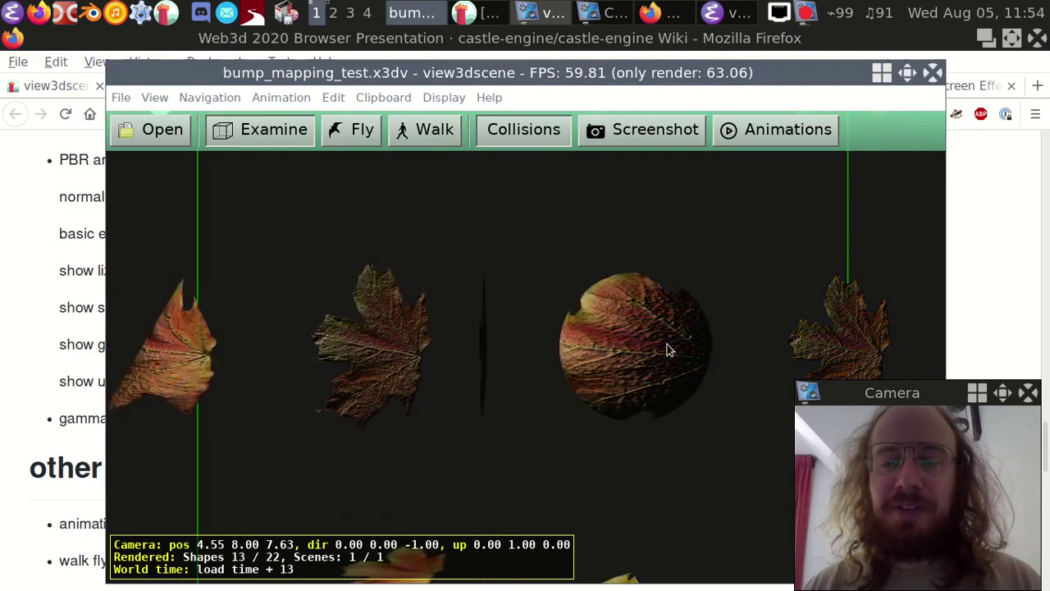
{"action": "scroll", "coordinate": [660, 354], "scroll_direction": "up", "scroll_amount": 5}
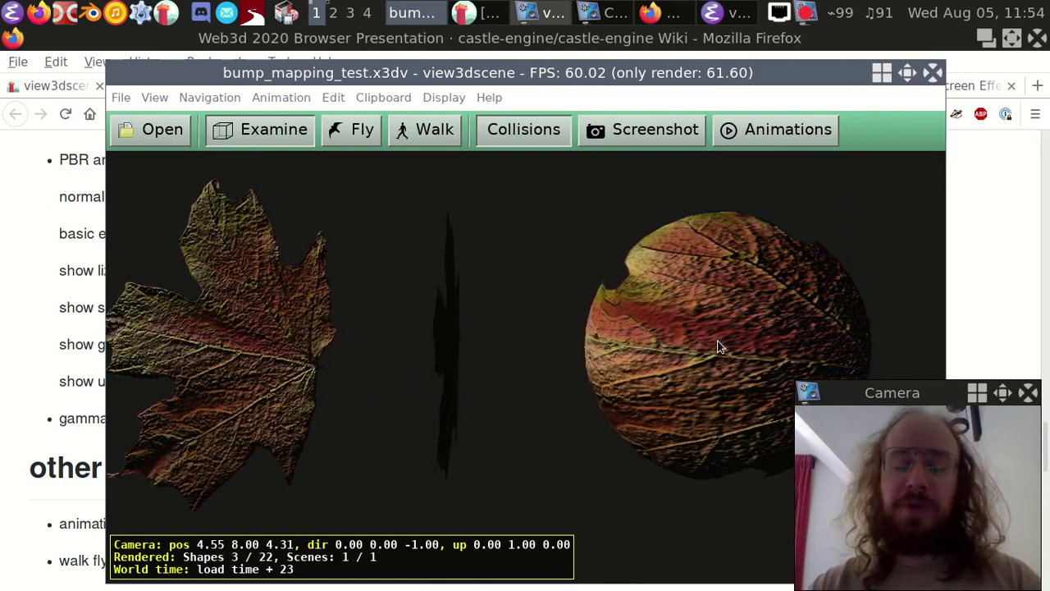
Step: Start opening another scene and browse to the bump_mapping folder in demo-models
{"action": "key", "text": "ctrl+o"}
{"action": "key", "text": "BackSpace"}
{"action": "key", "text": "BackSpace"}
{"action": "key", "text": "BackSpace"}
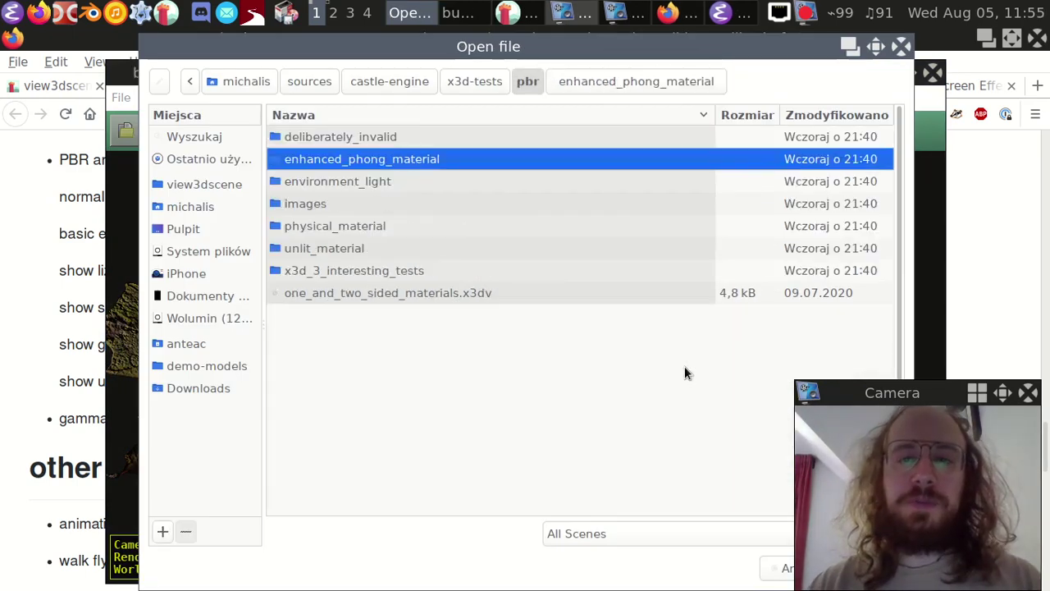
{"action": "type", "text": "de"}
{"action": "key", "text": "Return"}
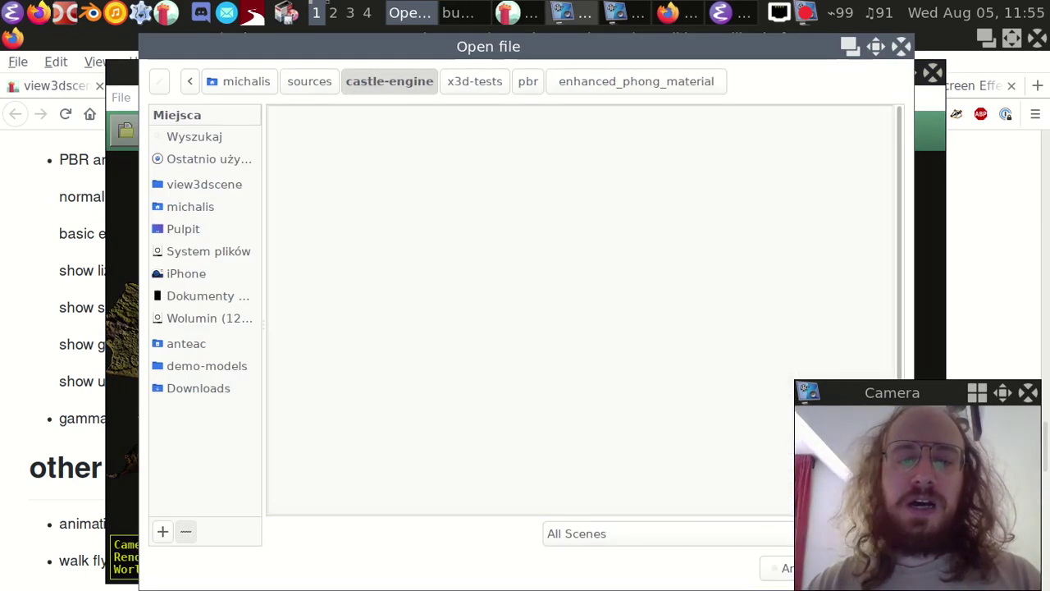
{"action": "type", "text": "no"}
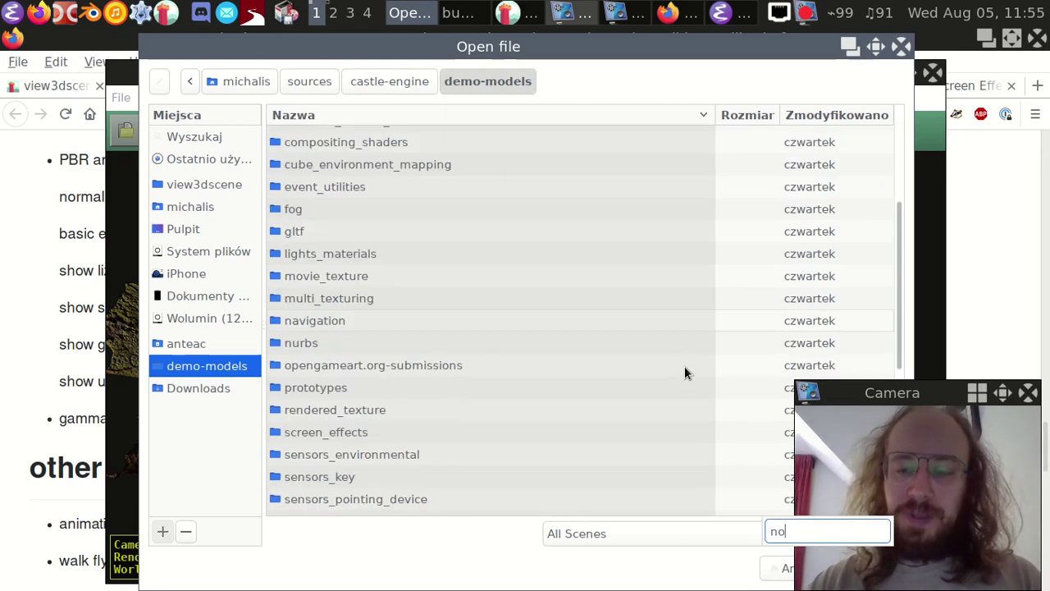
{"action": "key", "text": "BackSpace"}
{"action": "key", "text": "BackSpace"}
{"action": "type", "text": "bu"}
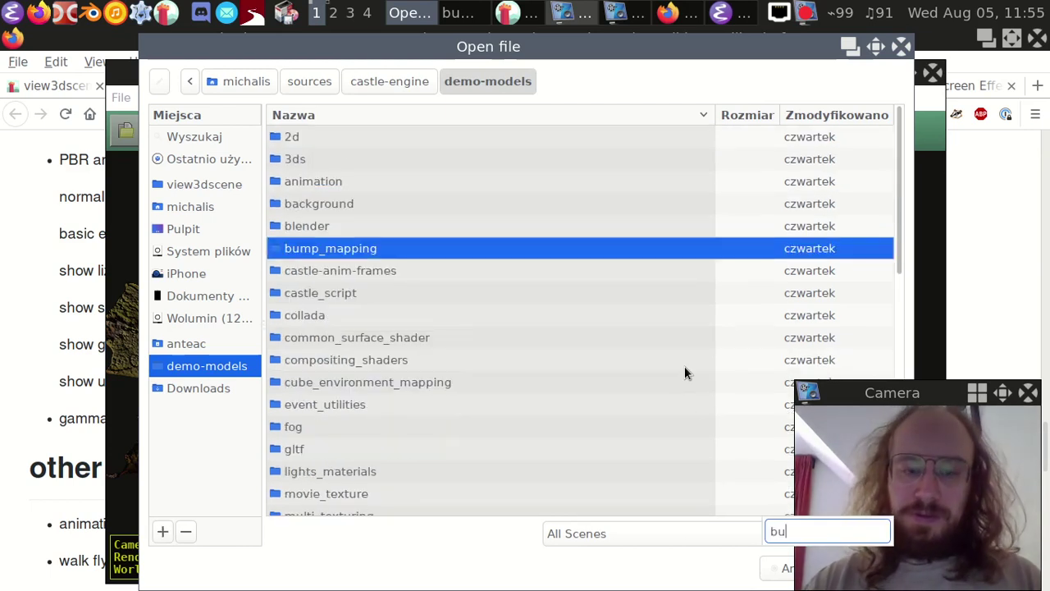
{"action": "key", "text": "Return"}
Step: Open lizardman.castle-anim-frames from the lizardman folder and bring the creature's head and torso into view
{"action": "key", "text": "Down"}
{"action": "key", "text": "Down"}
{"action": "key", "text": "Return"}
{"action": "key", "text": "Down"}
{"action": "key", "text": "Down"}
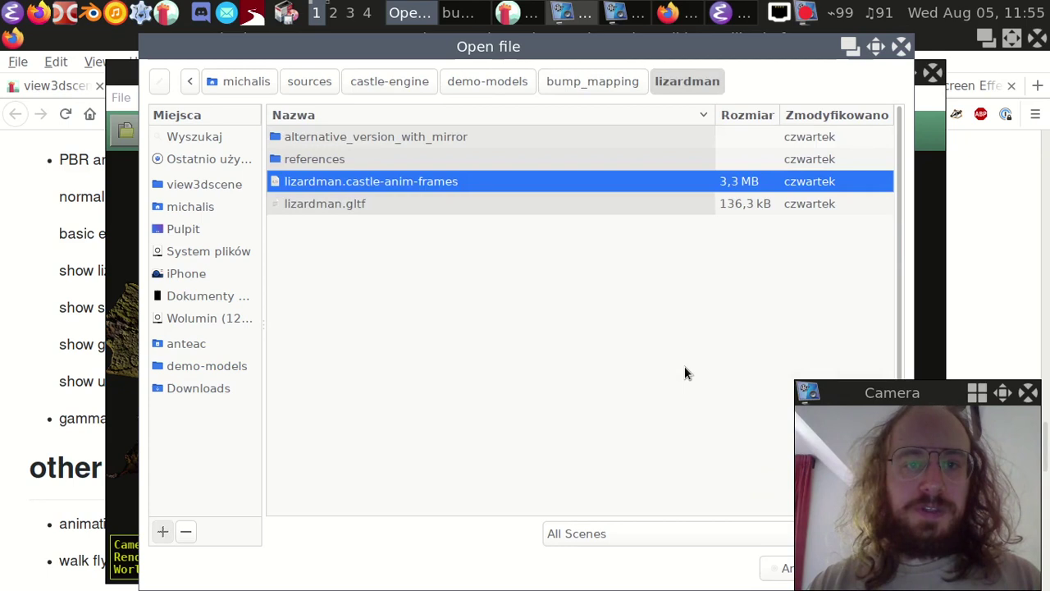
{"action": "key", "text": "Return"}
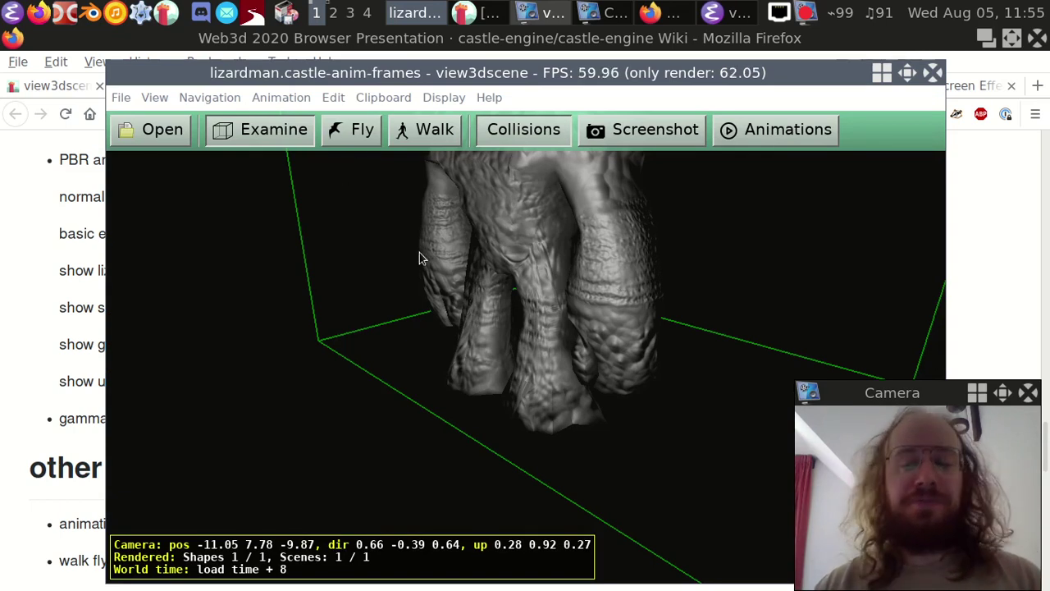
{"action": "middle_click_drag", "start_coordinate": [468, 197], "coordinate": [490, 253]}
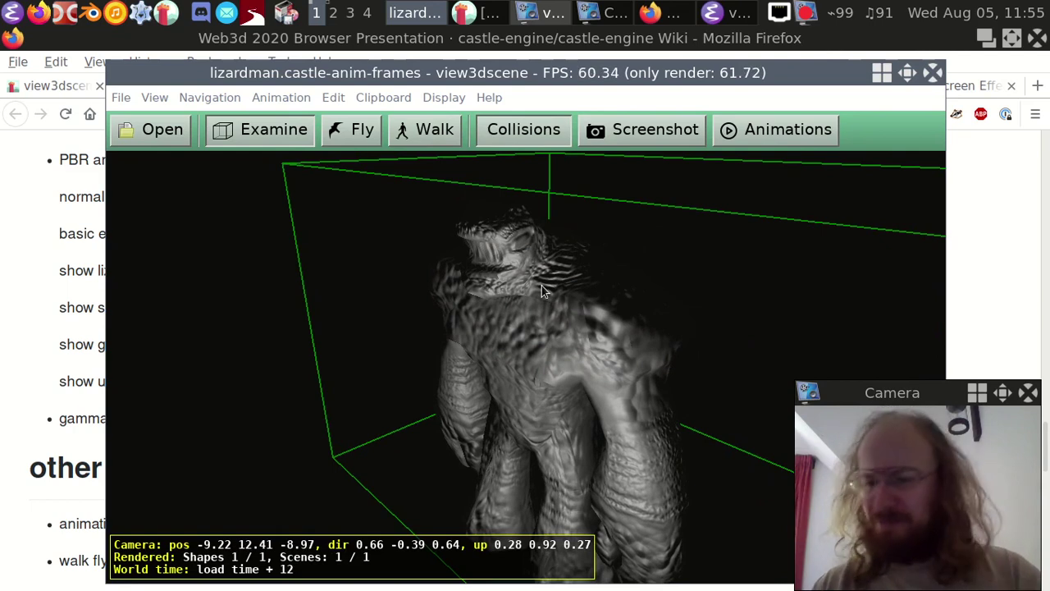
{"action": "left_click_drag", "start_coordinate": [542, 286], "coordinate": [596, 317]}
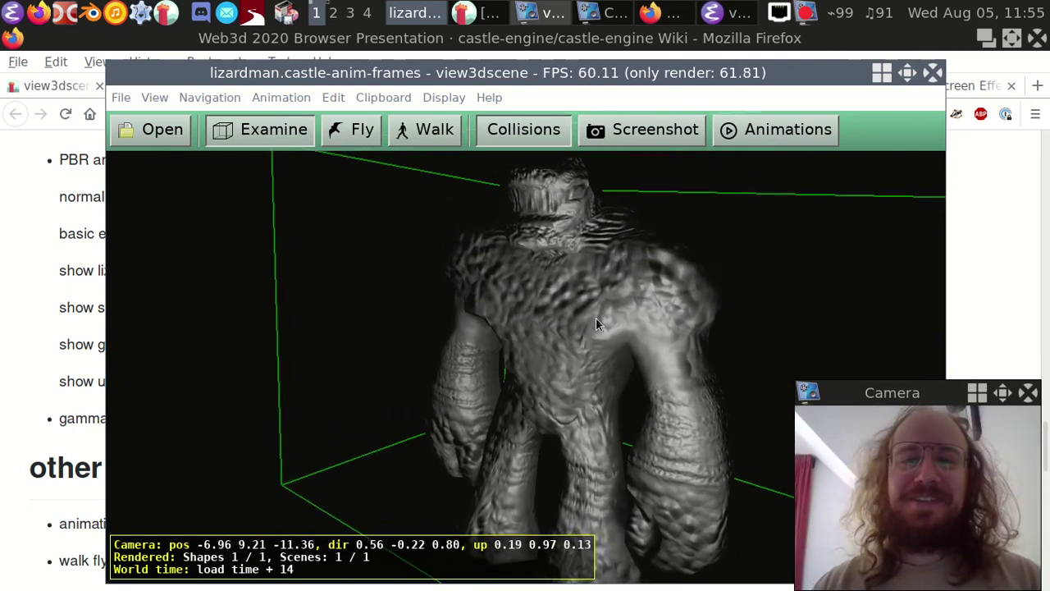
Step: Inspect the settings of the first LA_Lamp point light in the Lights Editor, and close the editor
{"action": "left_click", "coordinate": [335, 98]}
{"action": "left_click", "coordinate": [353, 404]}
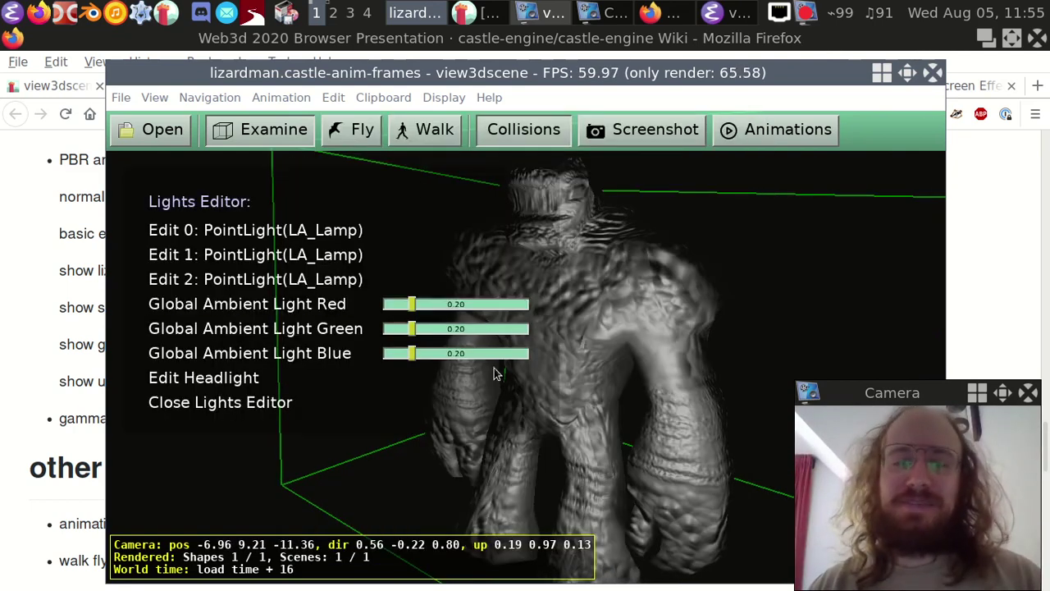
{"action": "left_click", "coordinate": [296, 233]}
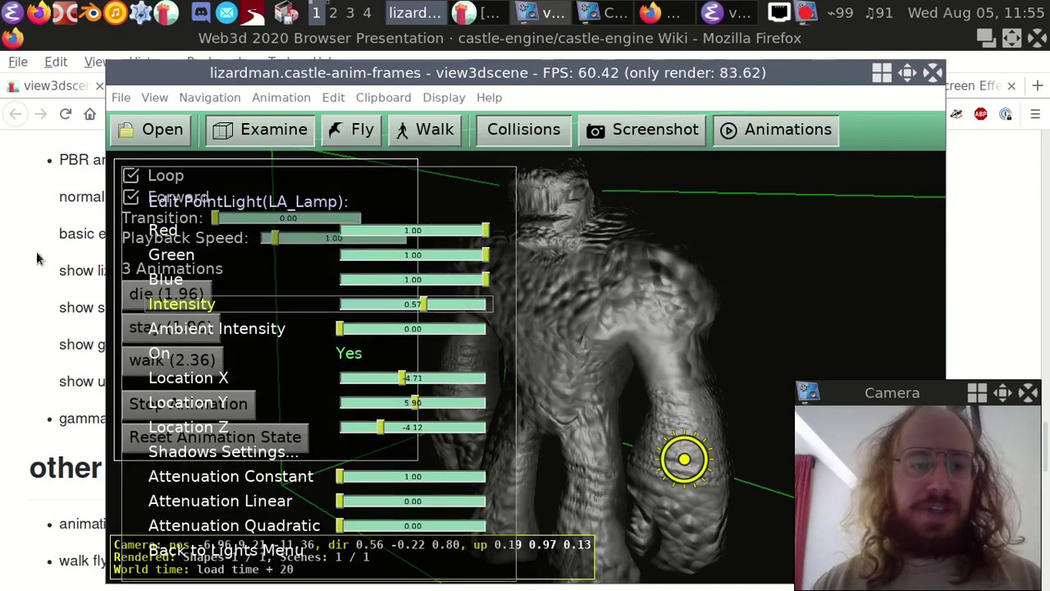
{"action": "left_click", "coordinate": [333, 98]}
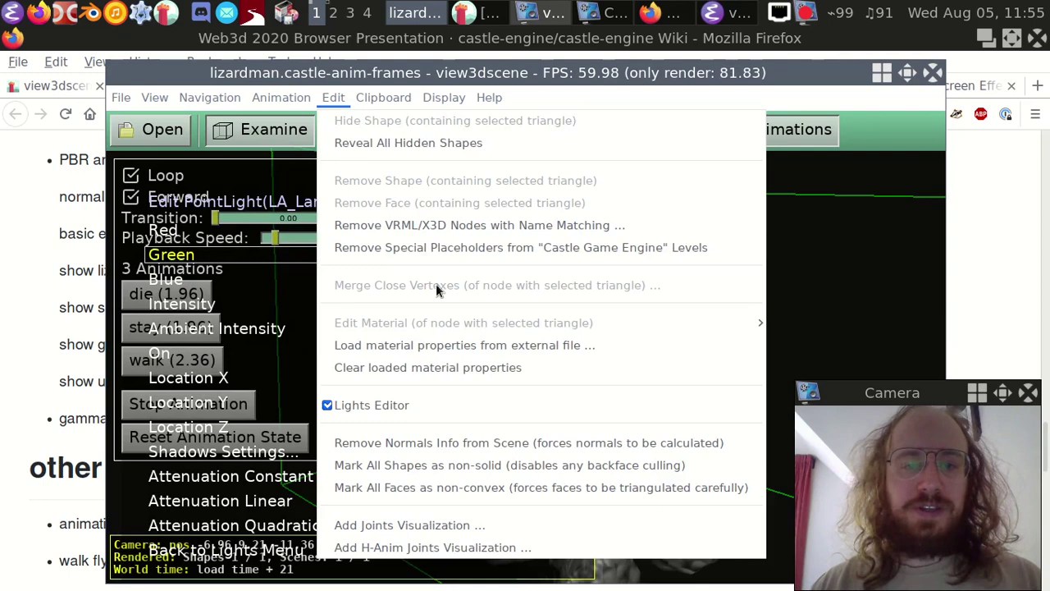
{"action": "left_click", "coordinate": [448, 404]}
Step: Play the lizardman's walk animation
{"action": "left_click", "coordinate": [197, 364]}
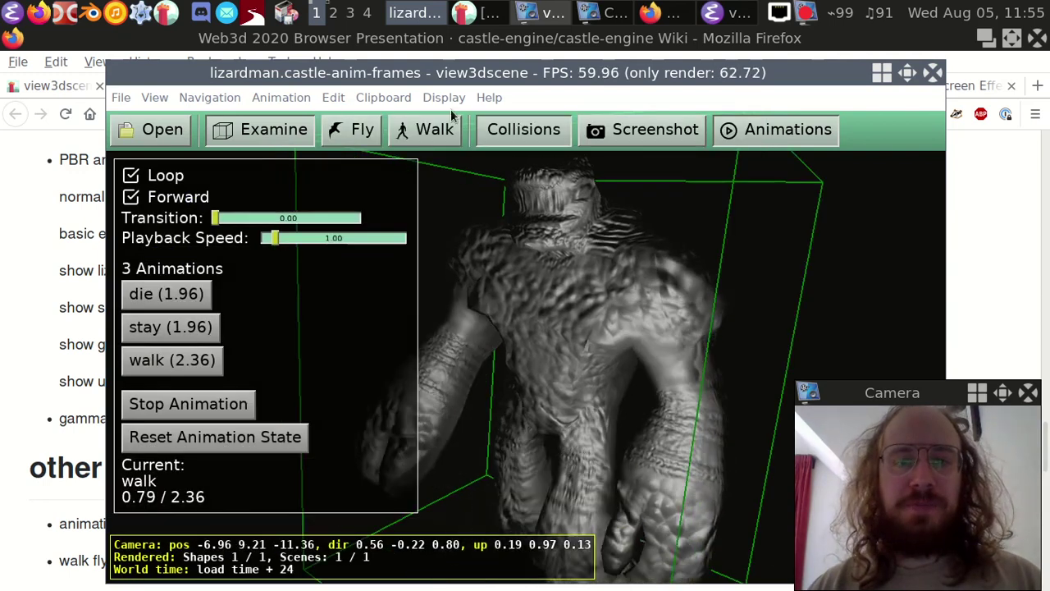
{"action": "left_click", "coordinate": [333, 98]}
{"action": "key", "text": "Escape"}
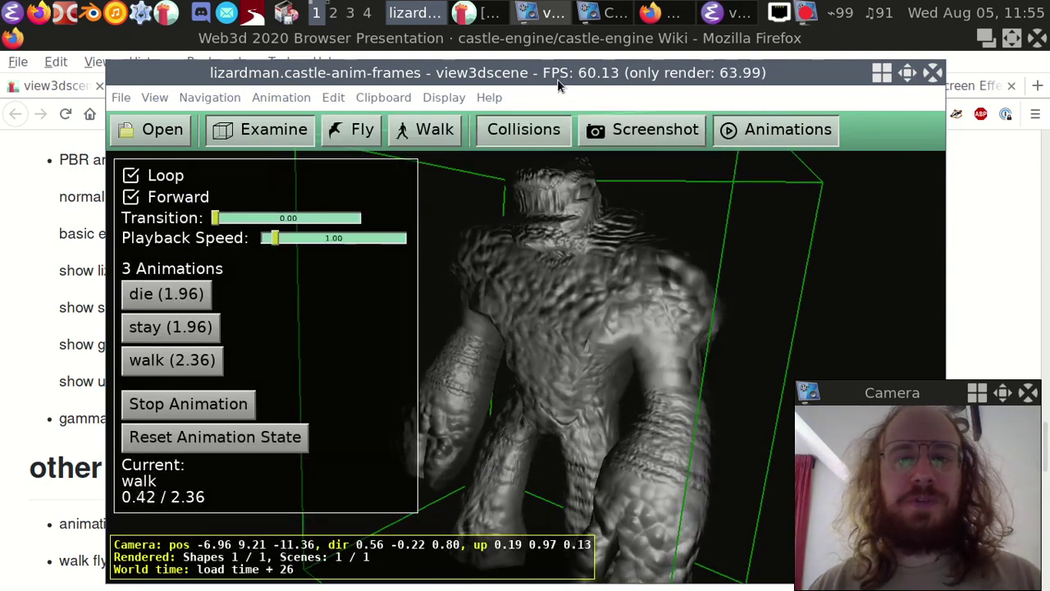
Step: Move one of the LA_Lamp point lights to Location X 2.54 in the Lights Editor to light the walking lizardman's front
{"action": "left_click", "coordinate": [333, 97]}
{"action": "left_click", "coordinate": [432, 404]}
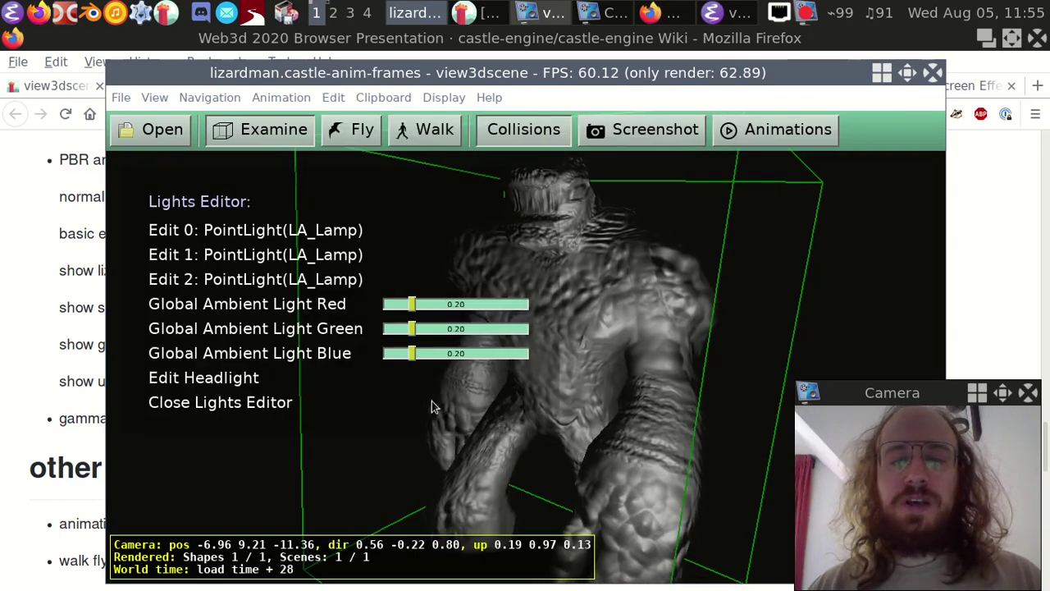
{"action": "key", "text": "Down"}
{"action": "key", "text": "Return"}
{"action": "left_click_drag", "start_coordinate": [393, 378], "coordinate": [421, 378]}
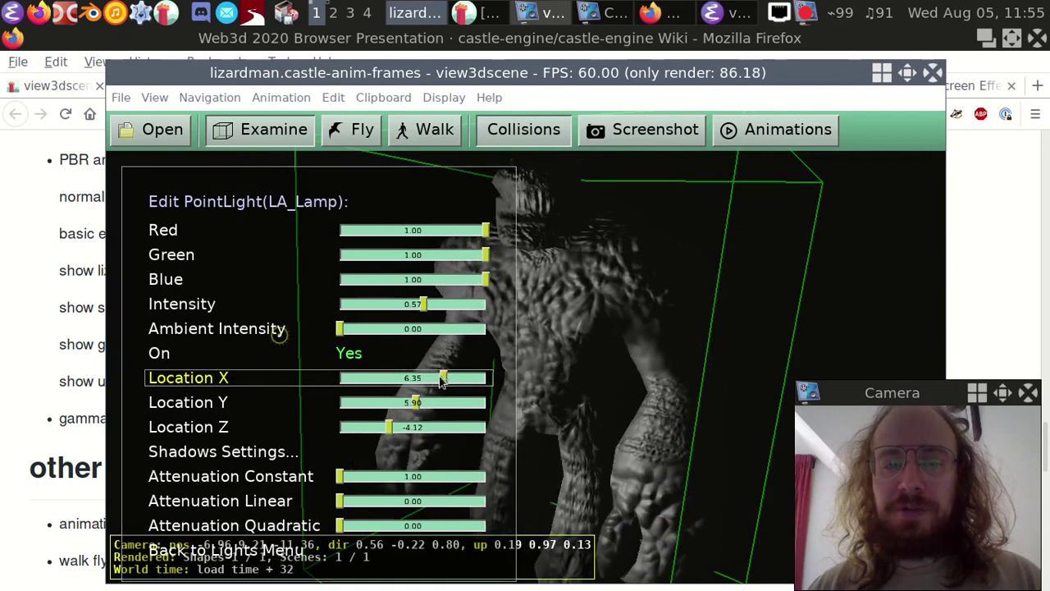
{"action": "left_click_drag", "start_coordinate": [654, 371], "coordinate": [566, 381]}
{"action": "left_click", "coordinate": [365, 380]}
{"action": "left_click_drag", "start_coordinate": [366, 383], "coordinate": [426, 379]}
{"action": "left_click_drag", "start_coordinate": [691, 272], "coordinate": [608, 250], "text": "alt"}
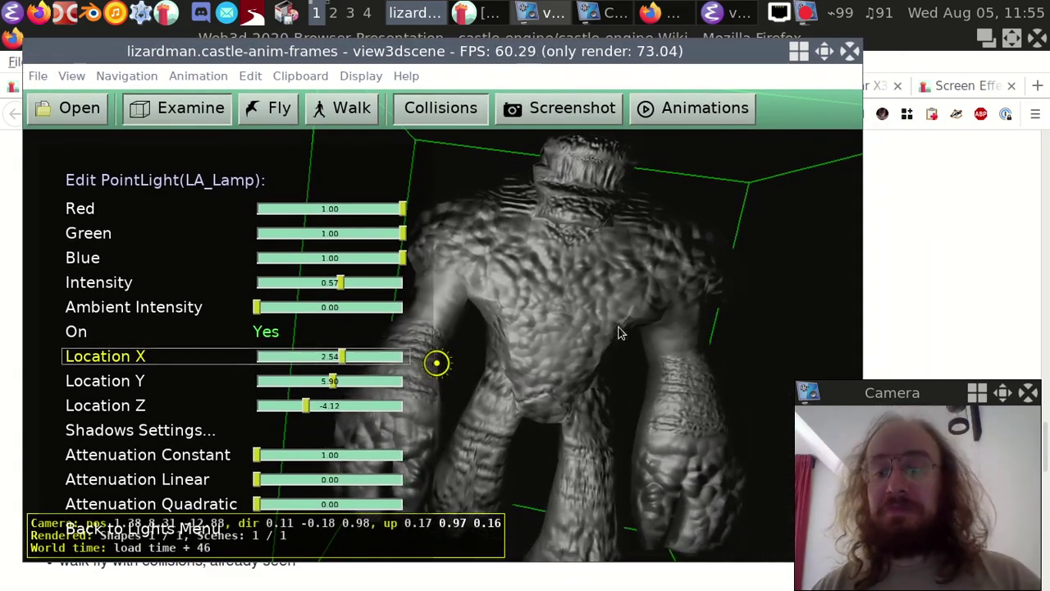
Step: Check the presentation notes in the browser and open steep_parallax_lion.wrl from the bump_mapping folder
{"action": "left_click", "coordinate": [919, 226]}
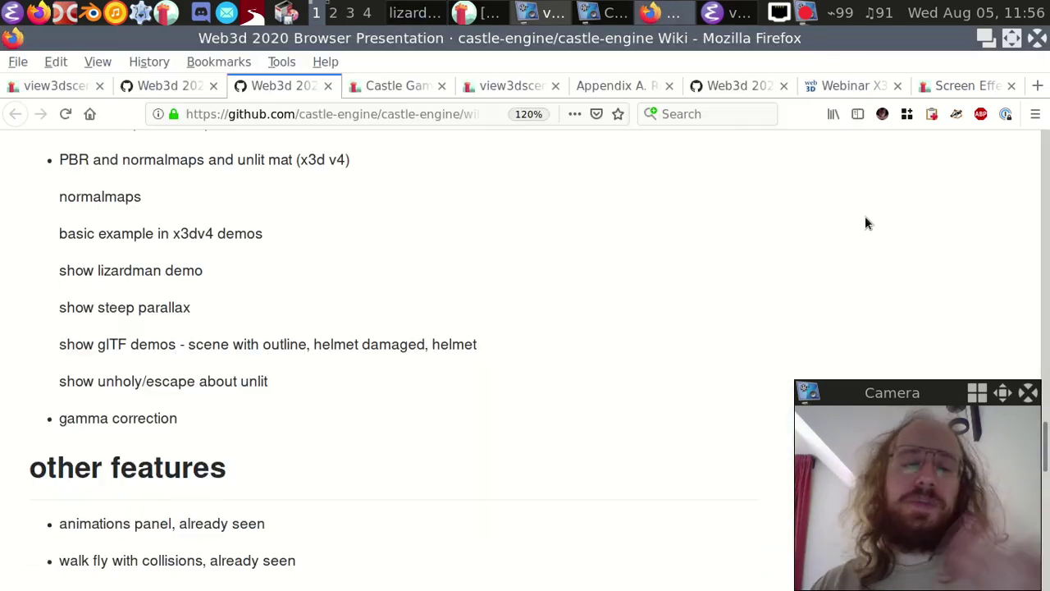
{"action": "key", "text": "alt+Tab"}
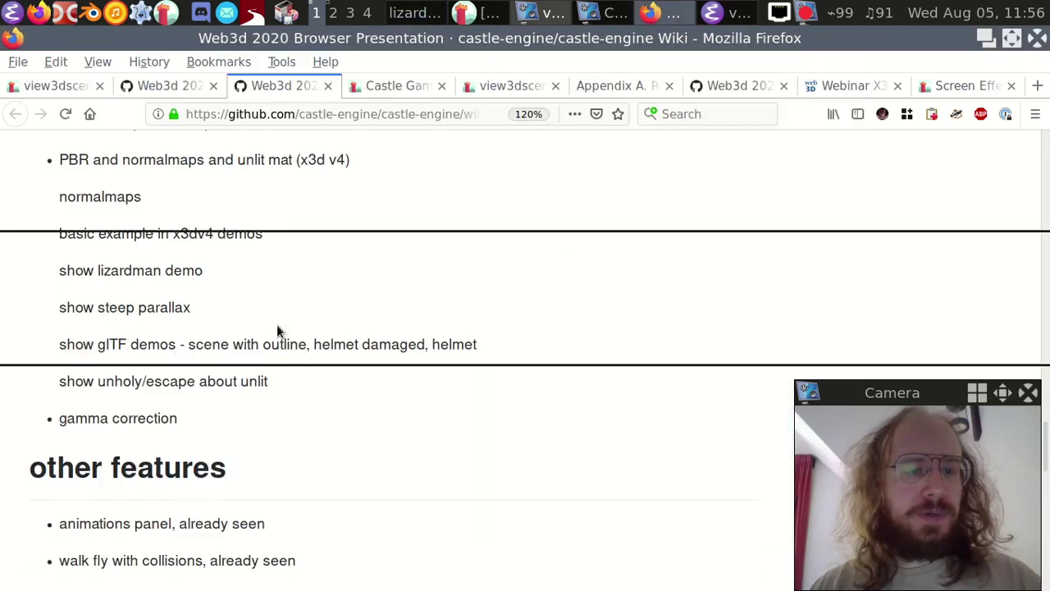
{"action": "key", "text": "ctrl+o"}
{"action": "key", "text": "alt+Up"}
{"action": "key", "text": "Down"}
{"action": "key", "text": "Down"}
{"action": "key", "text": "Down"}
{"action": "key", "text": "Down"}
{"action": "key", "text": "Down"}
{"action": "key", "text": "Down"}
{"action": "key", "text": "Down"}
{"action": "key", "text": "Down"}
{"action": "key", "text": "Up"}
{"action": "key", "text": "Up"}
{"action": "key", "text": "Up"}
{"action": "key", "text": "Up"}
{"action": "key", "text": "Down"}
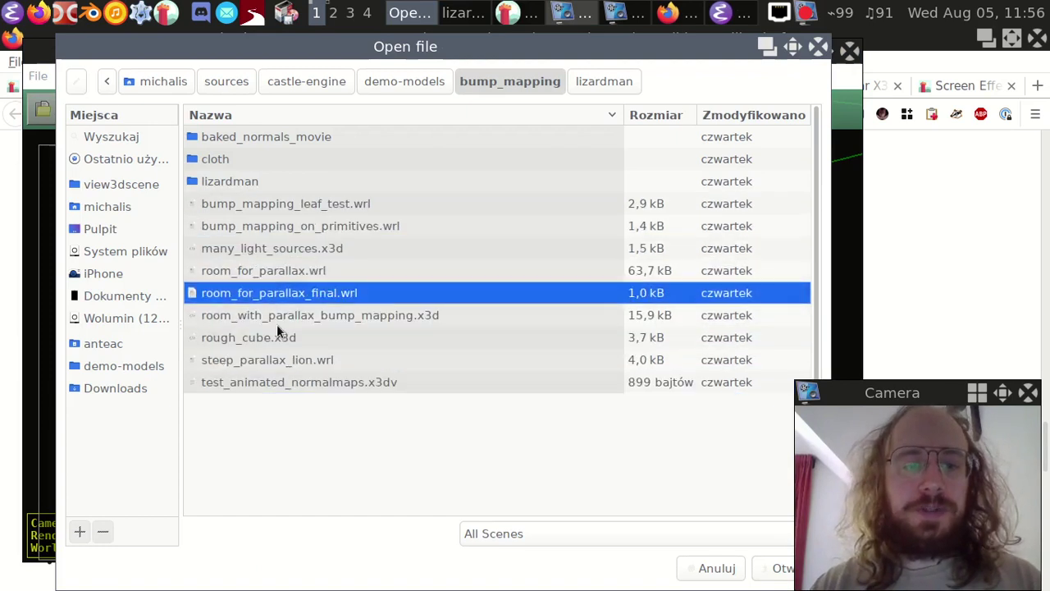
{"action": "key", "text": "End"}
{"action": "key", "text": "Up"}
{"action": "key", "text": "Return"}
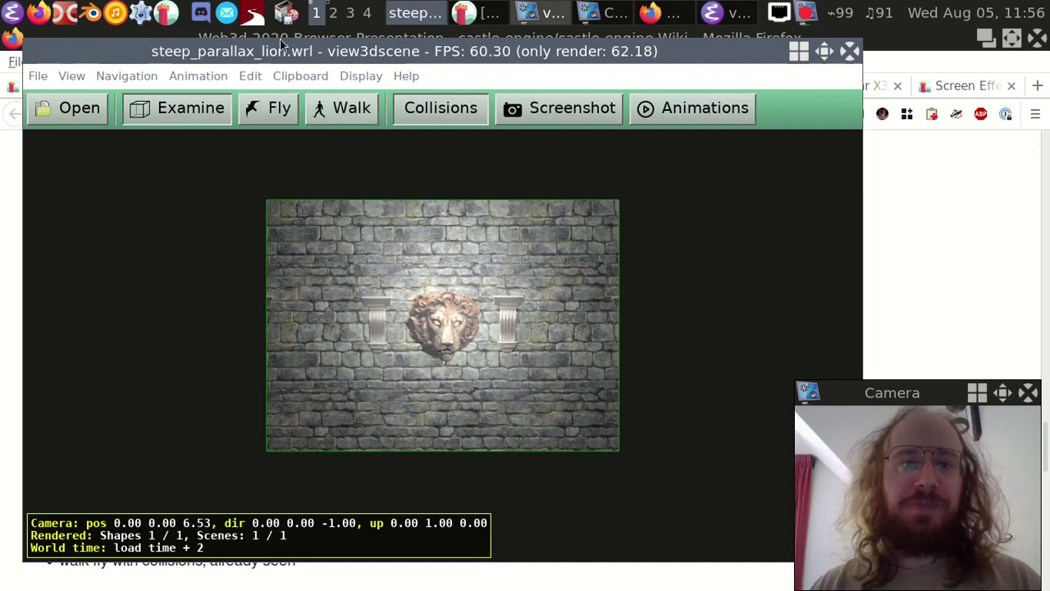
Step: Edit the lion scene's point light in the Lights Editor, moving it to Location X 0.49, Y 0.28, Z 2.29
{"action": "left_click", "coordinate": [251, 76]}
{"action": "left_click", "coordinate": [362, 382]}
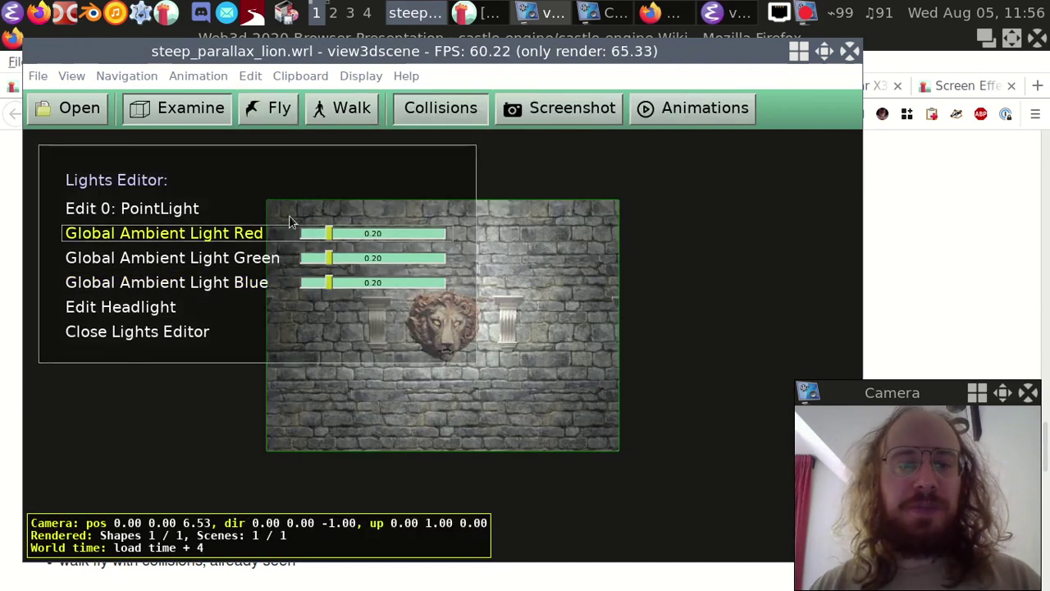
{"action": "left_click", "coordinate": [197, 210]}
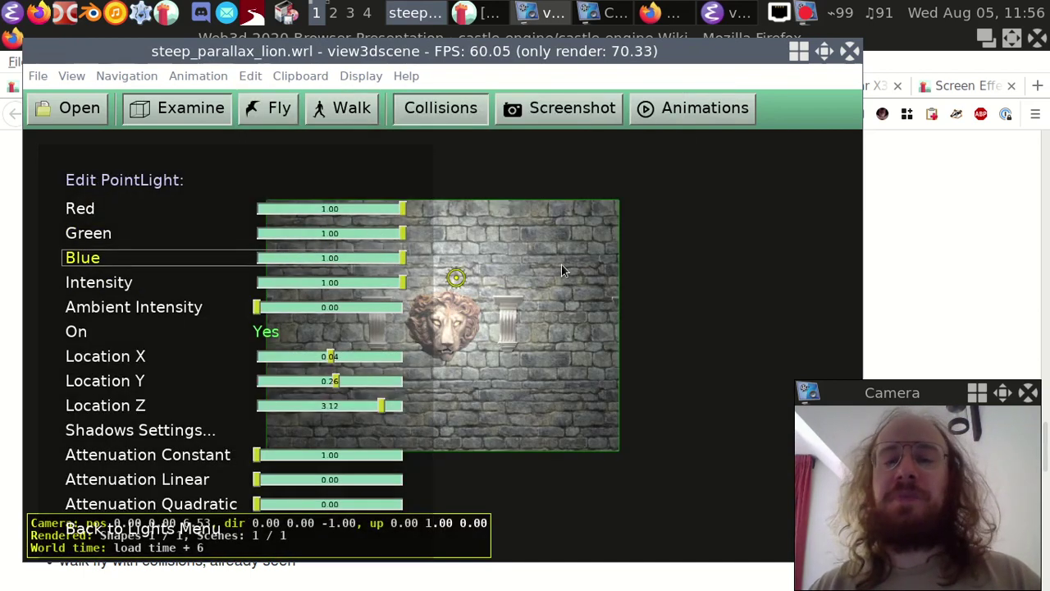
{"action": "scroll", "coordinate": [561, 263], "scroll_direction": "up", "scroll_amount": 2}
{"action": "scroll", "coordinate": [562, 264], "scroll_direction": "up", "scroll_amount": 3}
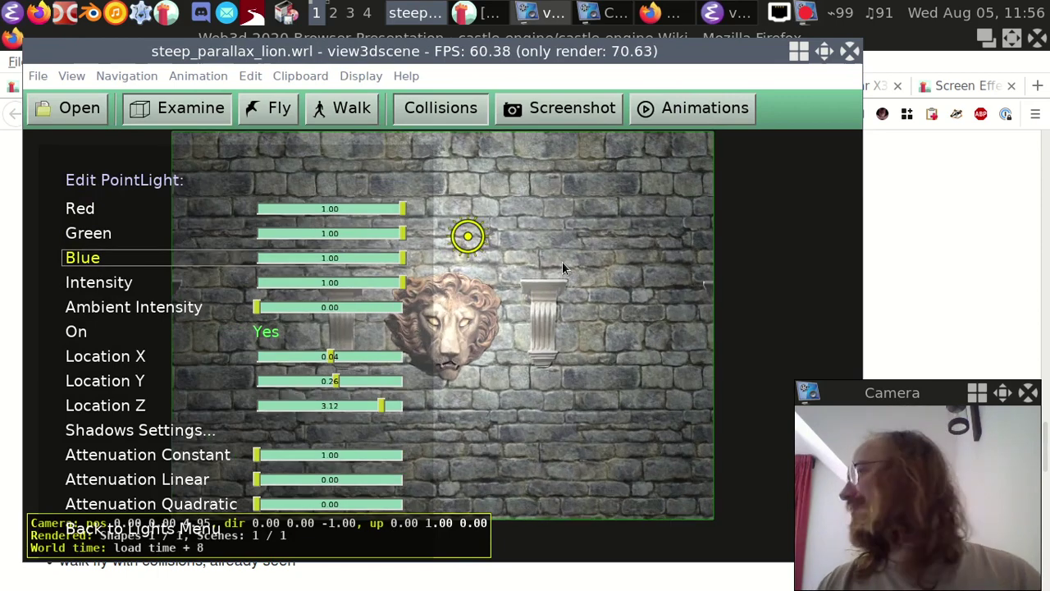
{"action": "middle_click_drag", "start_coordinate": [557, 256], "coordinate": [590, 257]}
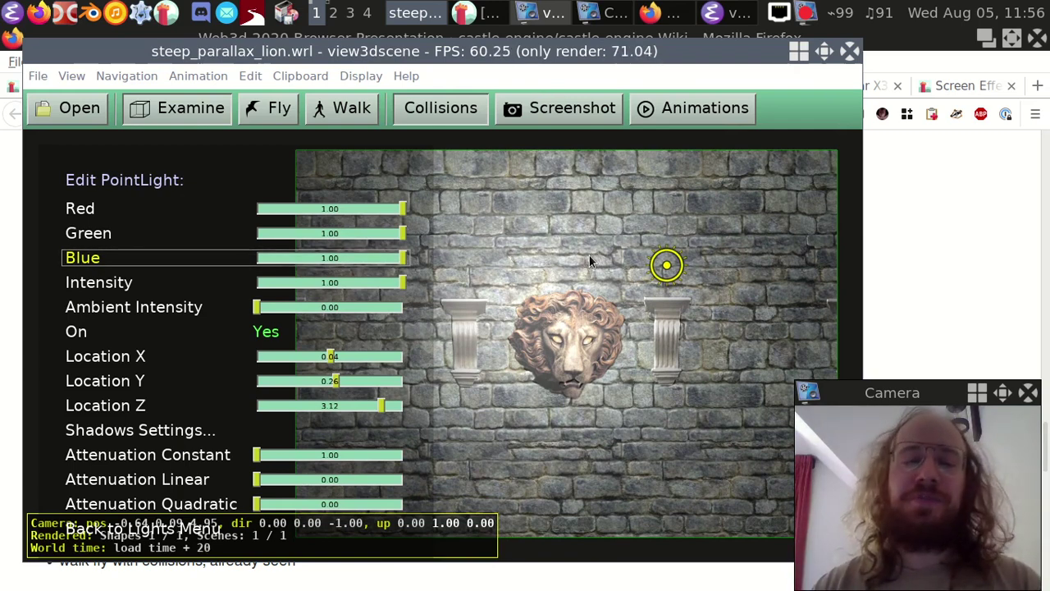
{"action": "mouse_move", "coordinate": [331, 360]}
{"action": "left_mouse_down"}
{"action": "mouse_move", "coordinate": [311, 357]}
{"action": "mouse_move", "coordinate": [339, 358]}
{"action": "left_mouse_up"}
{"action": "left_click_drag", "start_coordinate": [381, 406], "coordinate": [337, 382]}
Step: Set bump mapping to Steep Parallax With Self-Shadowing and move the point light to Location X -0.27, Y -0.03
{"action": "left_click", "coordinate": [71, 76]}
{"action": "mouse_move", "coordinate": [229, 300]}
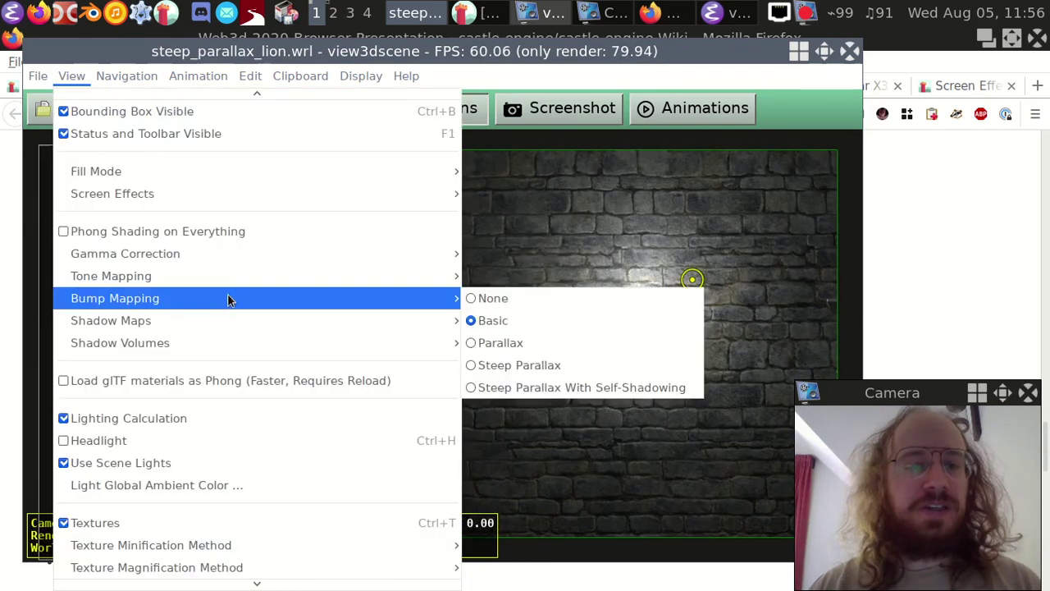
{"action": "left_click", "coordinate": [553, 388]}
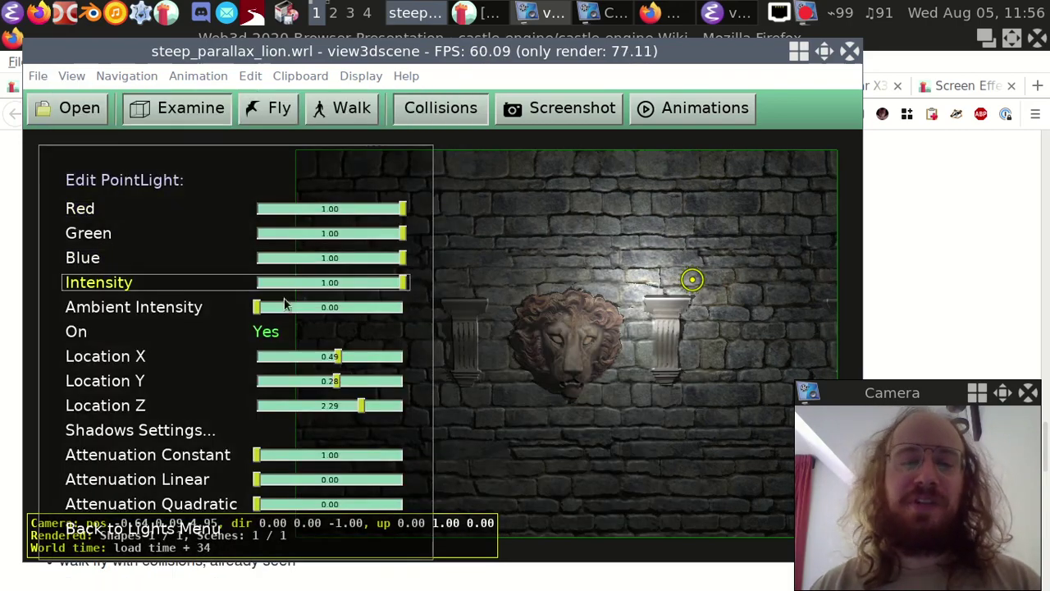
{"action": "mouse_move", "coordinate": [329, 354]}
{"action": "left_mouse_down"}
{"action": "mouse_move", "coordinate": [290, 356]}
{"action": "mouse_move", "coordinate": [379, 363]}
{"action": "mouse_move", "coordinate": [326, 373]}
{"action": "mouse_move", "coordinate": [370, 385]}
{"action": "mouse_move", "coordinate": [293, 384]}
{"action": "mouse_move", "coordinate": [371, 383]}
{"action": "mouse_move", "coordinate": [303, 382]}
{"action": "mouse_move", "coordinate": [357, 378]}
{"action": "mouse_move", "coordinate": [309, 378]}
{"action": "mouse_move", "coordinate": [336, 371]}
{"action": "mouse_move", "coordinate": [328, 374]}
{"action": "left_mouse_up"}
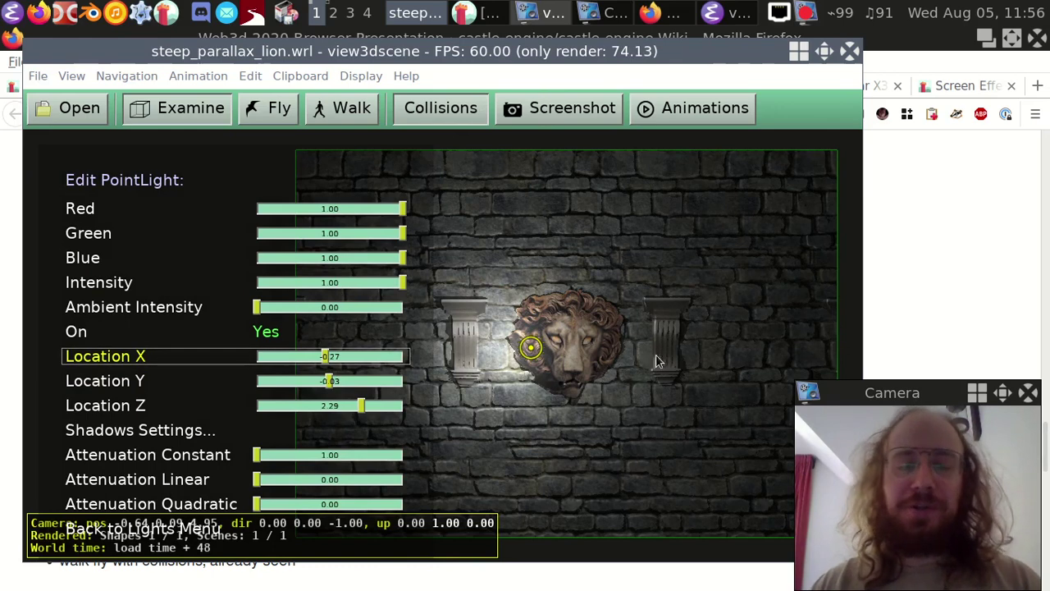
Step: Compare the lion wall's wireframe geometry with its solid steep parallax relief, examining the pillar and stones up close
{"action": "left_click_drag", "start_coordinate": [643, 369], "coordinate": [574, 294]}
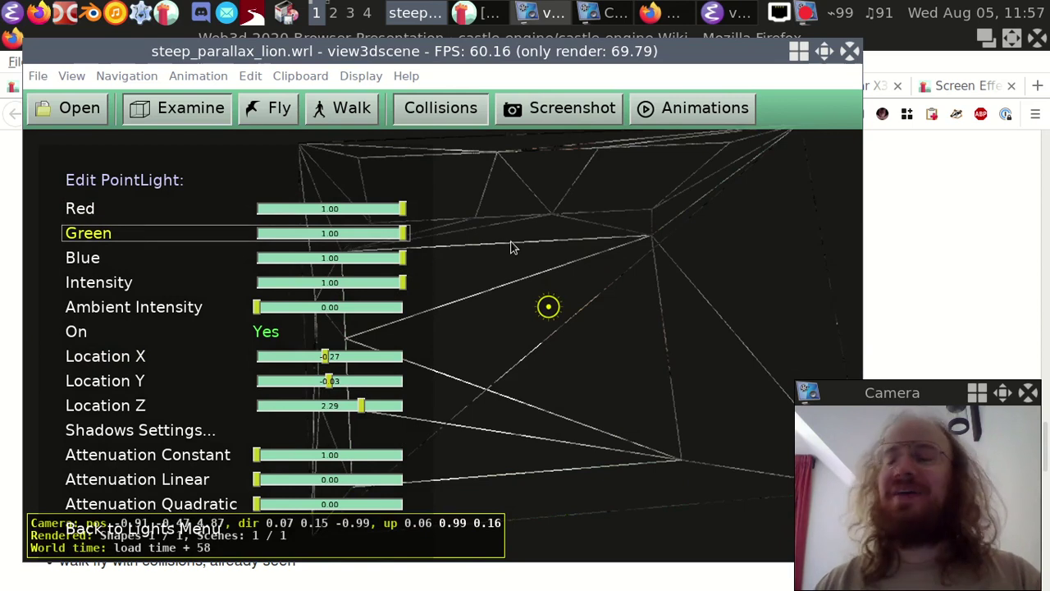
{"action": "left_click", "coordinate": [81, 79]}
{"action": "mouse_move", "coordinate": [143, 175]}
{"action": "left_click", "coordinate": [500, 190]}
{"action": "left_click_drag", "start_coordinate": [576, 241], "coordinate": [554, 275]}
{"action": "scroll", "coordinate": [554, 275], "scroll_direction": "up", "scroll_amount": 6}
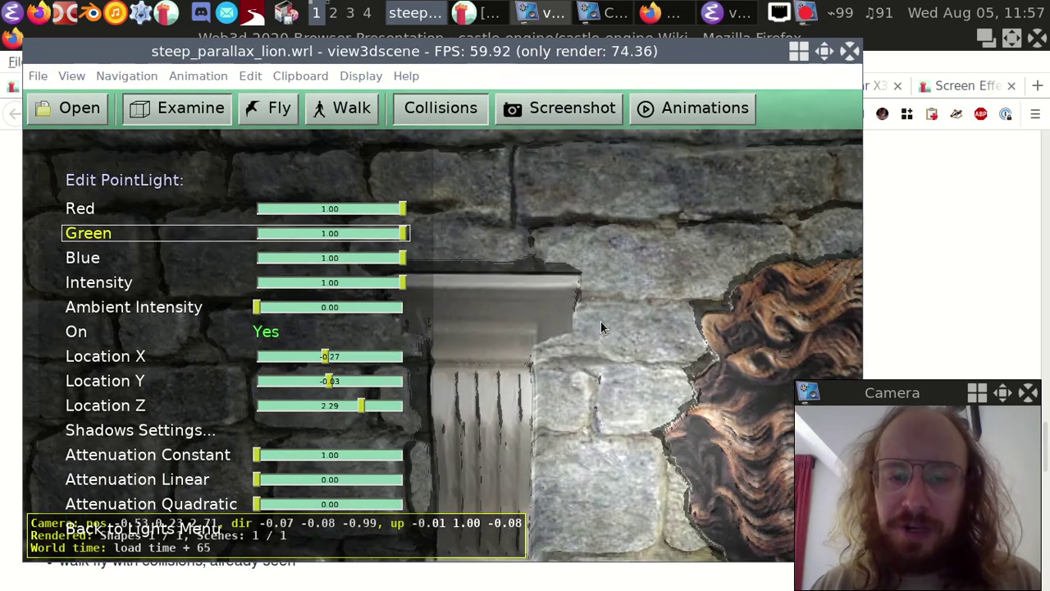
{"action": "middle_click_drag", "start_coordinate": [570, 305], "coordinate": [621, 326]}
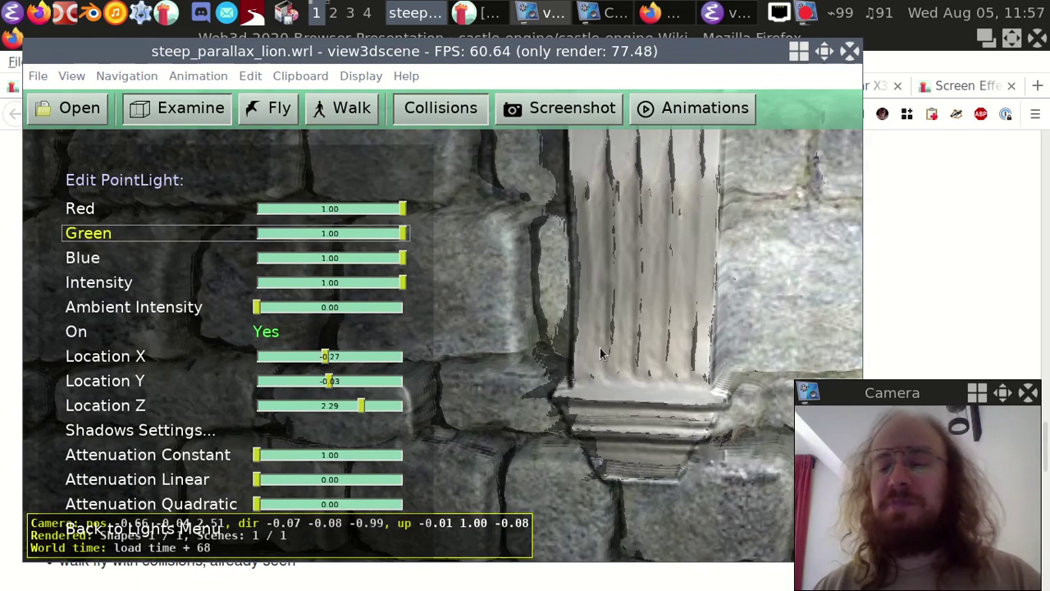
{"action": "scroll", "coordinate": [600, 351], "scroll_direction": "down", "scroll_amount": 4}
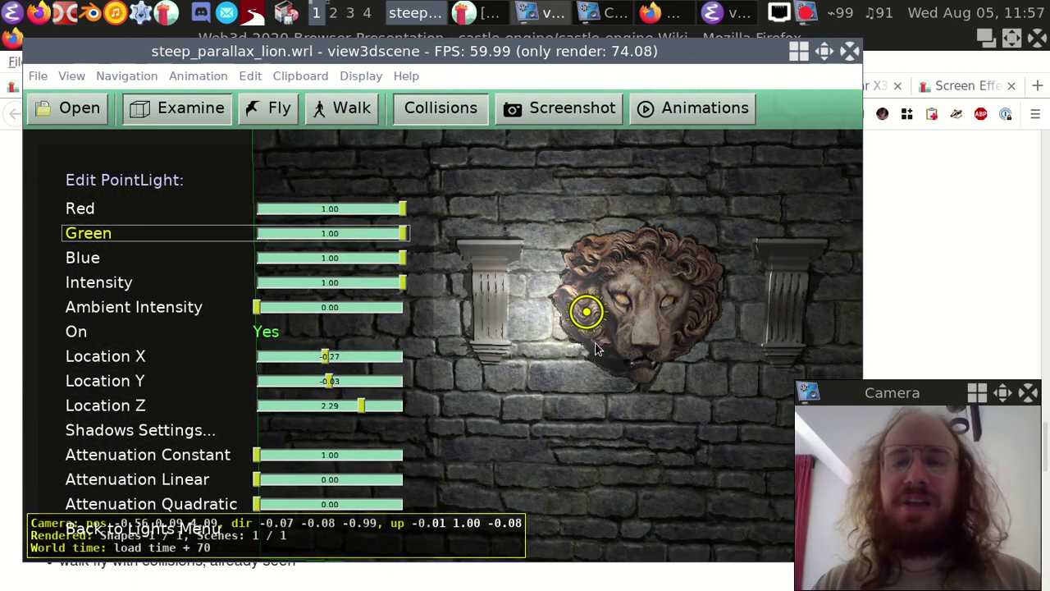
Step: Highlight the glTF demos and unholy/escape unlit lines in the browser's presentation notes, and return to view3dscene
{"action": "left_click", "coordinate": [920, 289]}
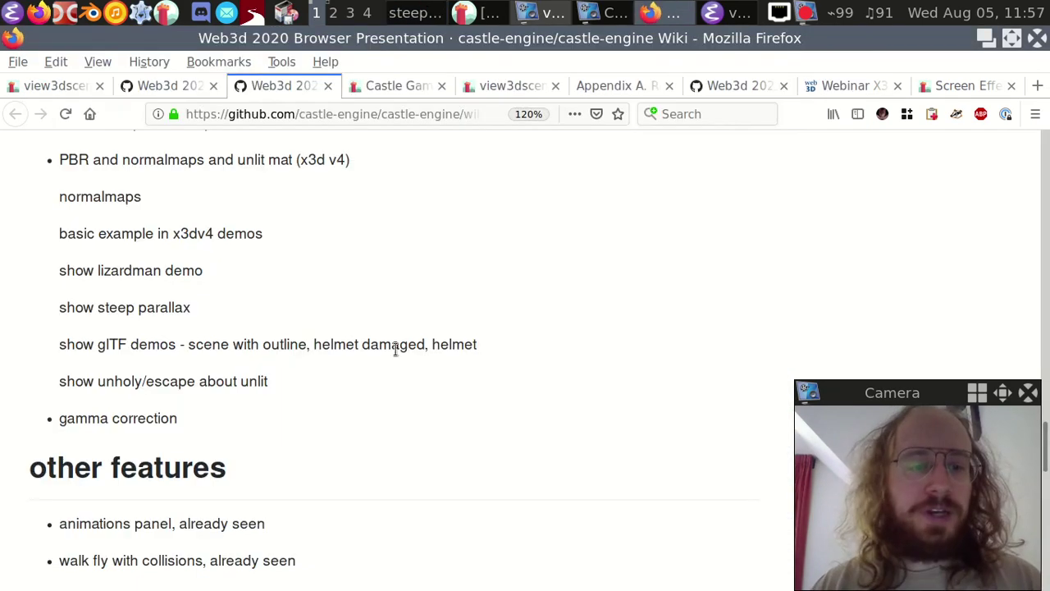
{"action": "triple_click", "coordinate": [246, 344]}
{"action": "left_click", "coordinate": [304, 332]}
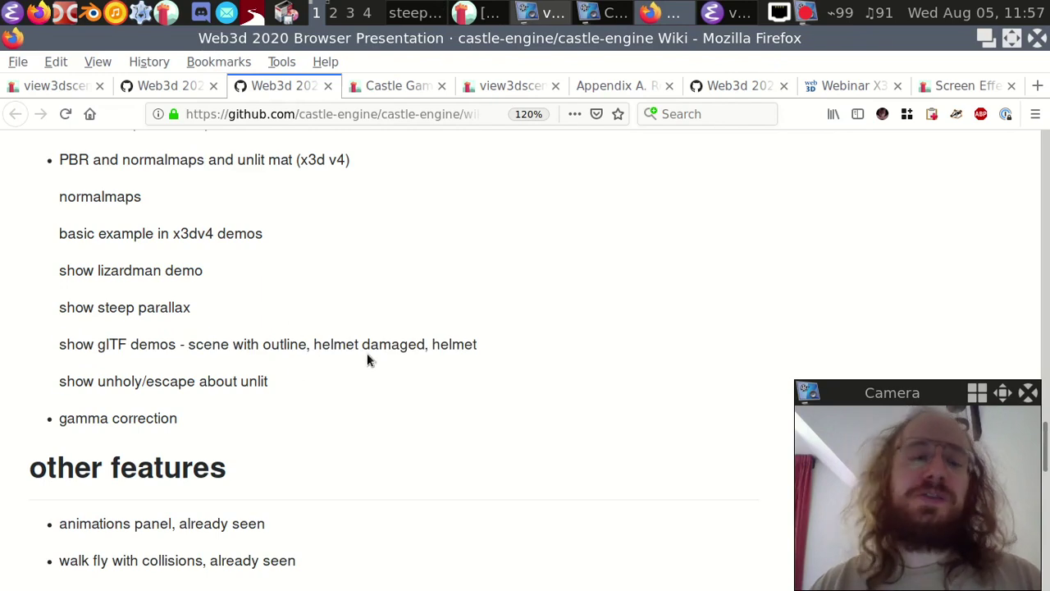
{"action": "left_click_drag", "start_coordinate": [368, 355], "coordinate": [472, 401]}
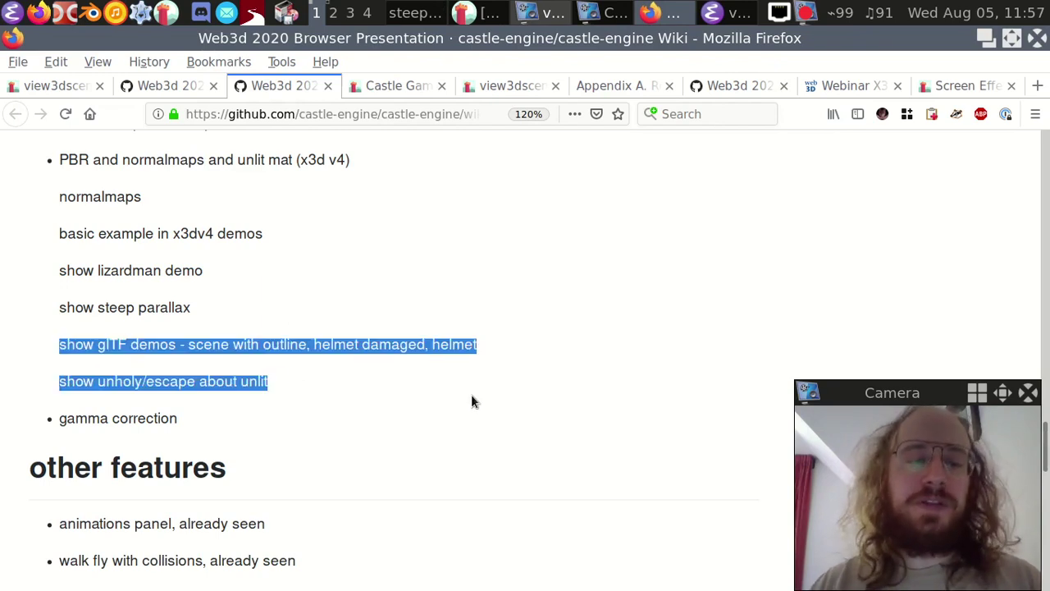
{"action": "key", "text": "alt+Tab"}
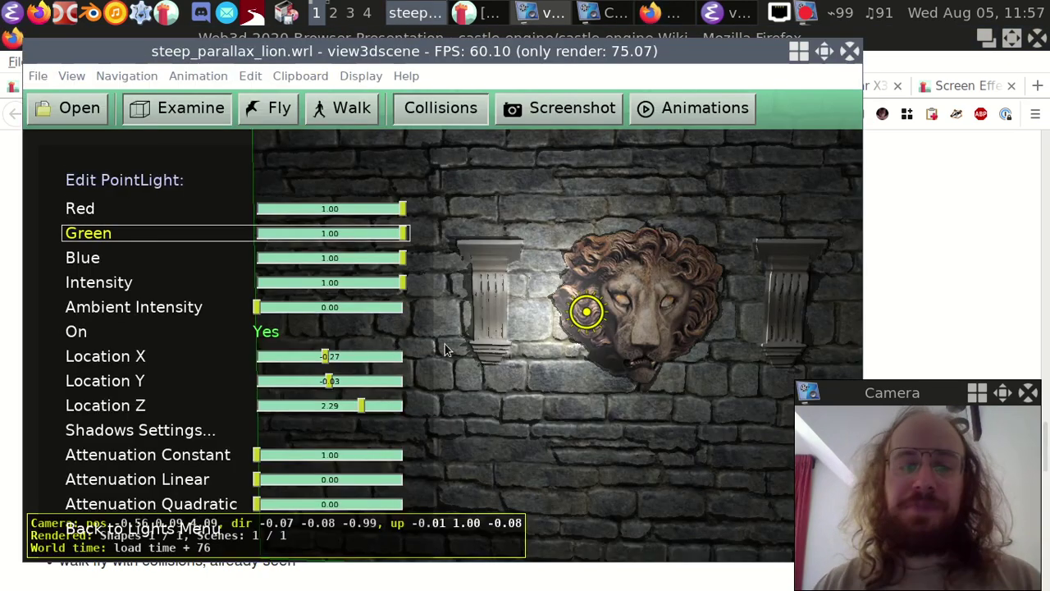
Step: Start opening another scene and browse to the 2.0 folder of glTF-Sample-Models in castle-engine
{"action": "key", "text": "ctrl+o"}
{"action": "left_click", "coordinate": [530, 320]}
{"action": "key", "text": "alt+Up"}
{"action": "key", "text": "alt+Up"}
{"action": "key", "text": "Down"}
{"action": "key", "text": "Down"}
{"action": "key", "text": "Down"}
{"action": "key", "text": "Down"}
{"action": "key", "text": "Up"}
{"action": "key", "text": "Up"}
{"action": "key", "text": "Up"}
{"action": "key", "text": "Return"}
{"action": "key", "text": "Down"}
{"action": "key", "text": "Down"}
{"action": "key", "text": "Up"}
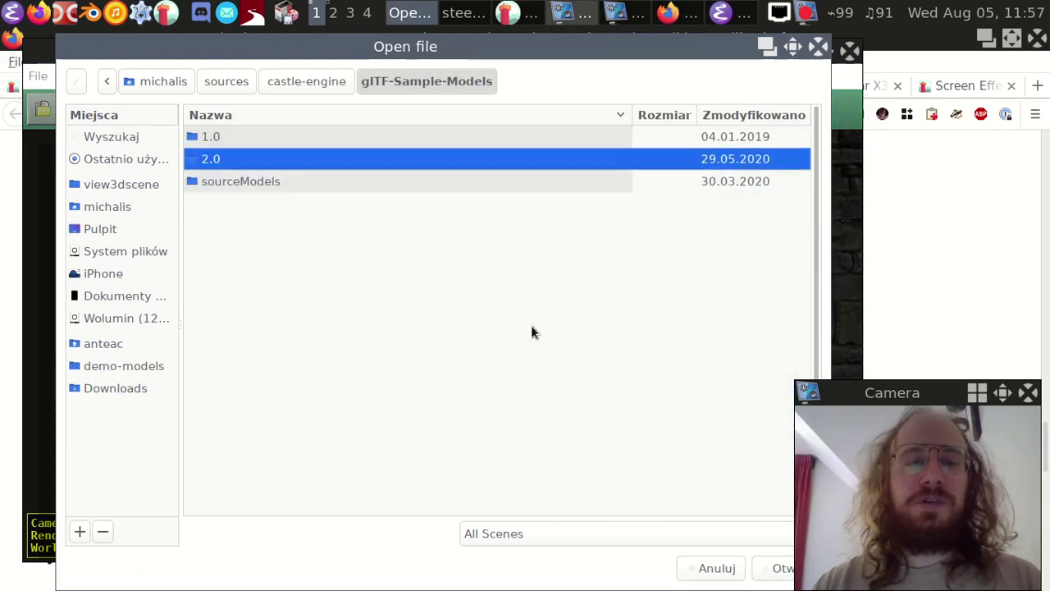
{"action": "key", "text": "Return"}
Step: Open DamagedHelmet.gltf from the DamagedHelmet glTF folder and examine the helmet's side and visor up close
{"action": "key", "text": "Down"}
{"action": "key", "text": "Down"}
{"action": "key", "text": "Down"}
{"action": "key", "text": "Down"}
{"action": "key", "text": "Down"}
{"action": "key", "text": "Down"}
{"action": "key", "text": "Down"}
{"action": "key", "text": "Down"}
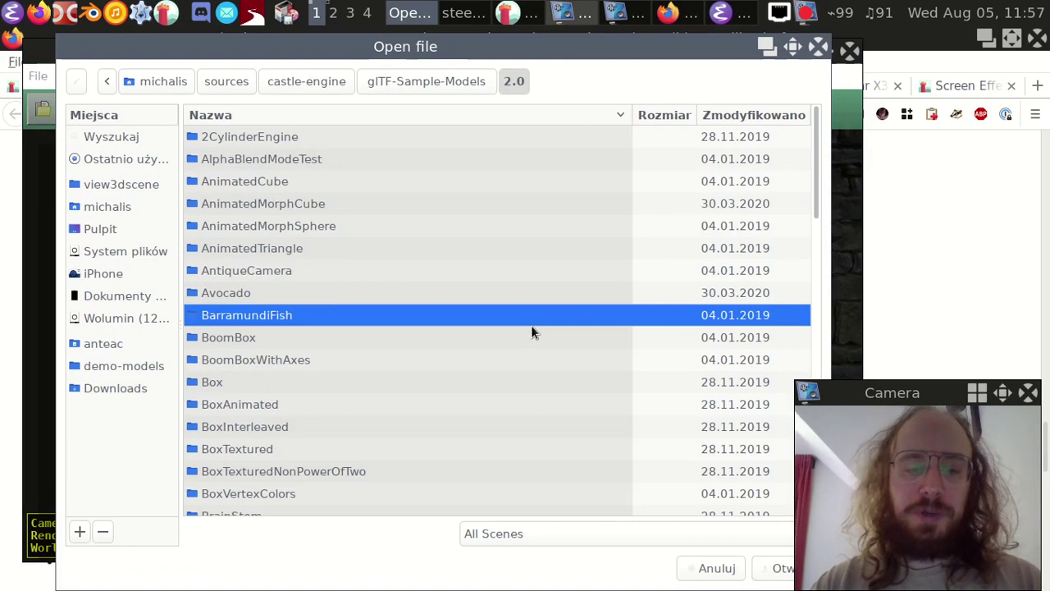
{"action": "type", "text": "da"}
{"action": "key", "text": "Return"}
{"action": "key", "text": "Down"}
{"action": "key", "text": "Return"}
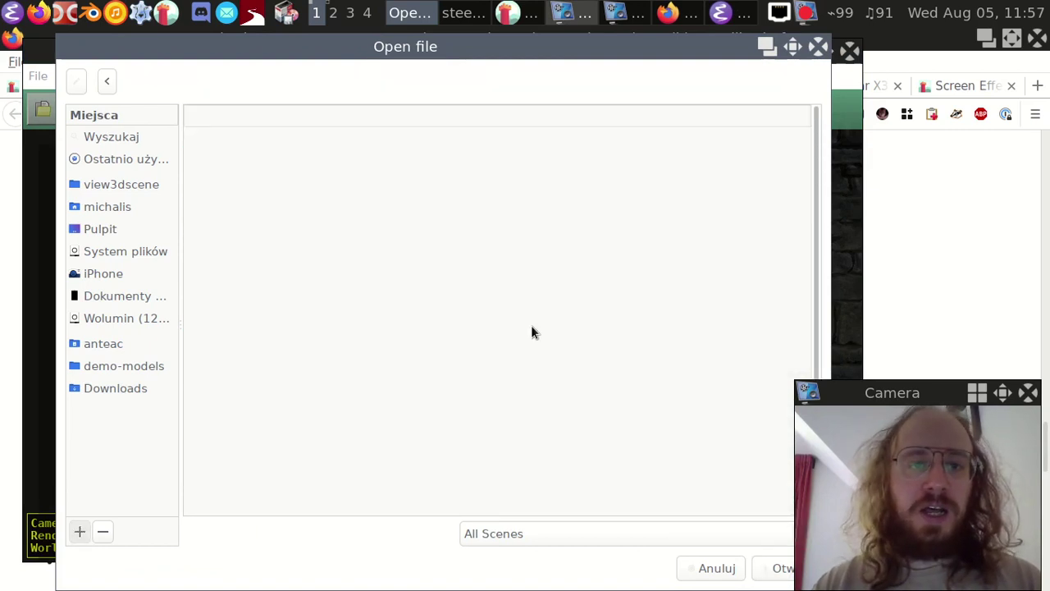
{"action": "key", "text": "Return"}
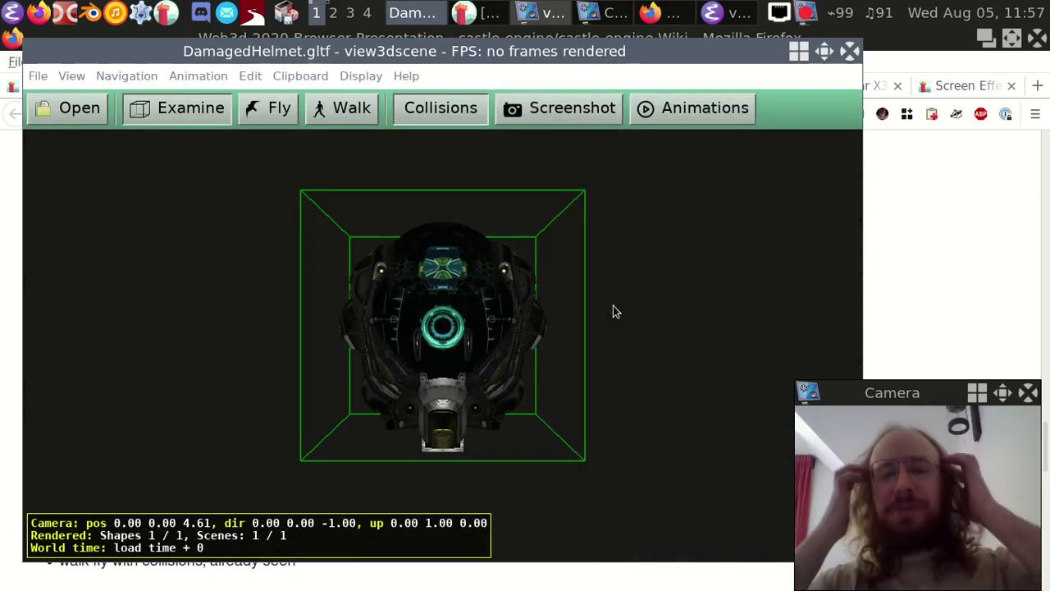
{"action": "scroll", "coordinate": [605, 370], "scroll_direction": "up", "scroll_amount": 3}
{"action": "left_click_drag", "start_coordinate": [605, 370], "coordinate": [574, 333]}
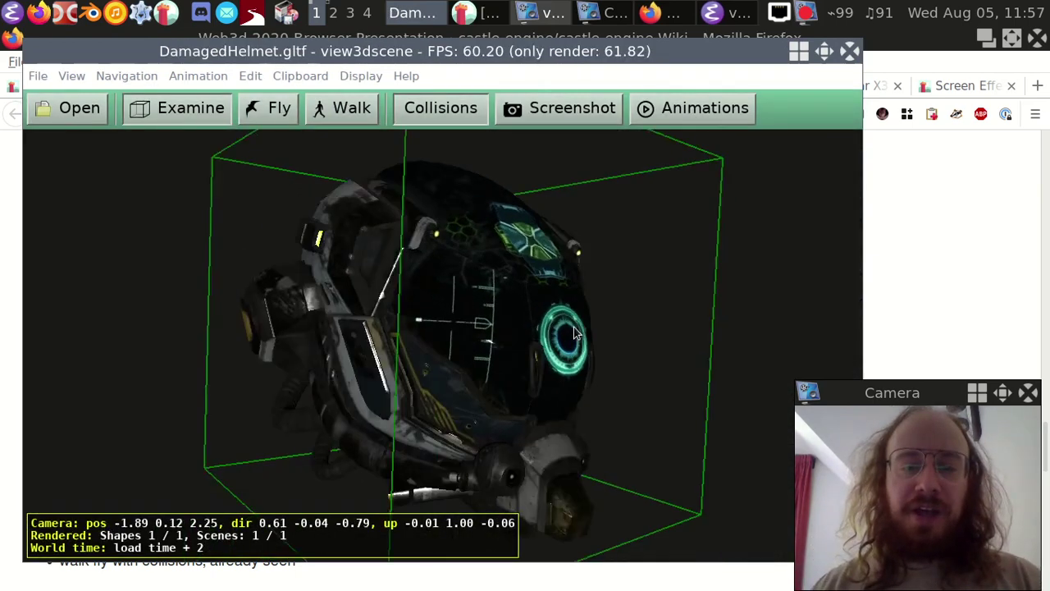
{"action": "scroll", "coordinate": [574, 328], "scroll_direction": "up", "scroll_amount": 2}
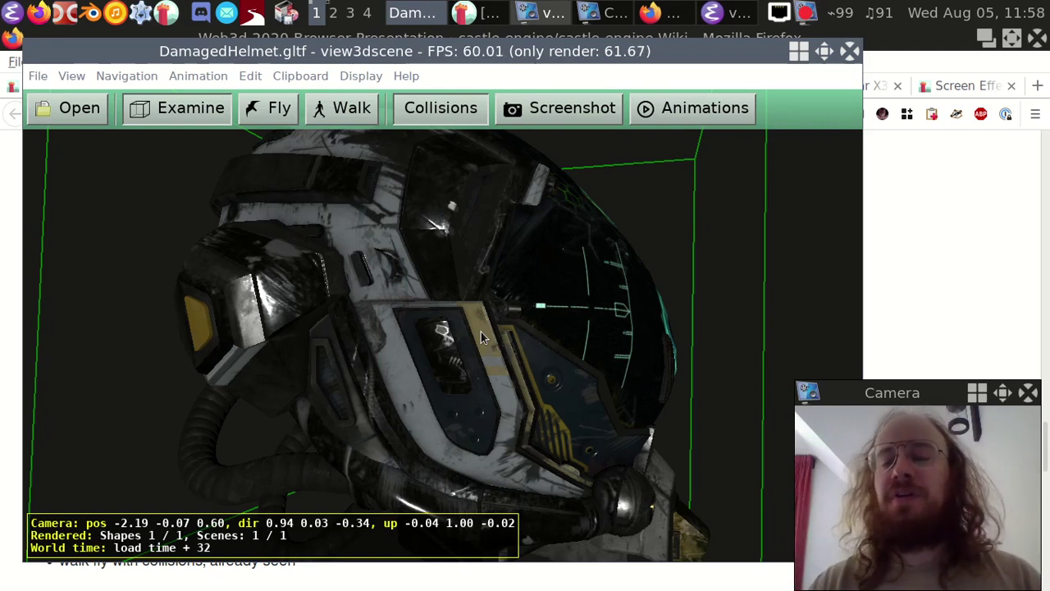
{"action": "left_click_drag", "start_coordinate": [443, 302], "coordinate": [578, 176]}
Step: Open FlightHelmet.gltf from the glTF folder of the FlightHelmet sample
{"action": "key", "text": "ctrl+o"}
{"action": "key", "text": "BackSpace"}
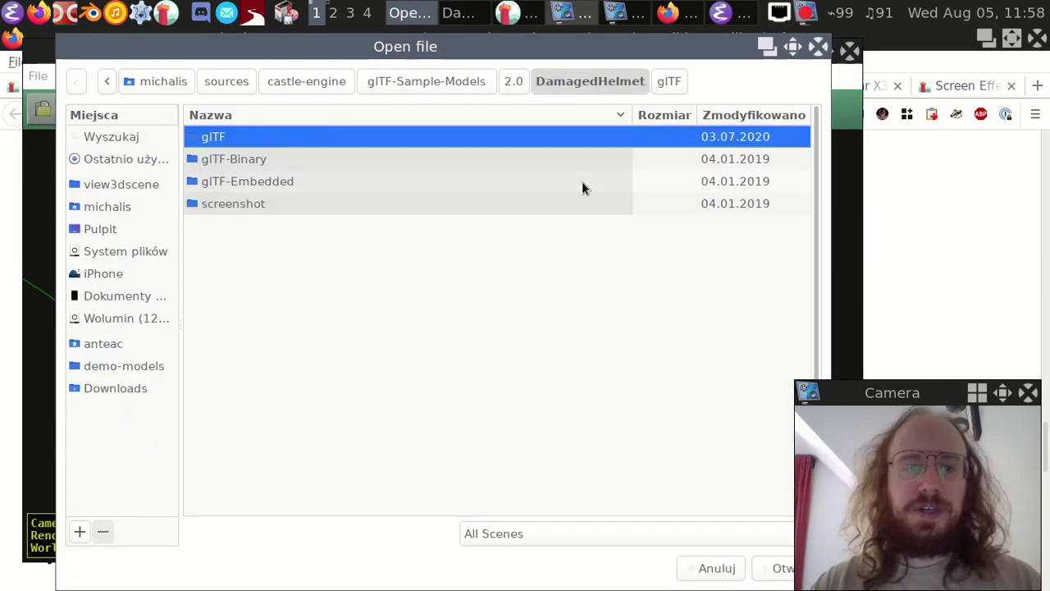
{"action": "key", "text": "Down"}
{"action": "key", "text": "BackSpace"}
{"action": "key", "text": "Down"}
{"action": "key", "text": "Down"}
{"action": "key", "text": "Down"}
{"action": "key", "text": "Return"}
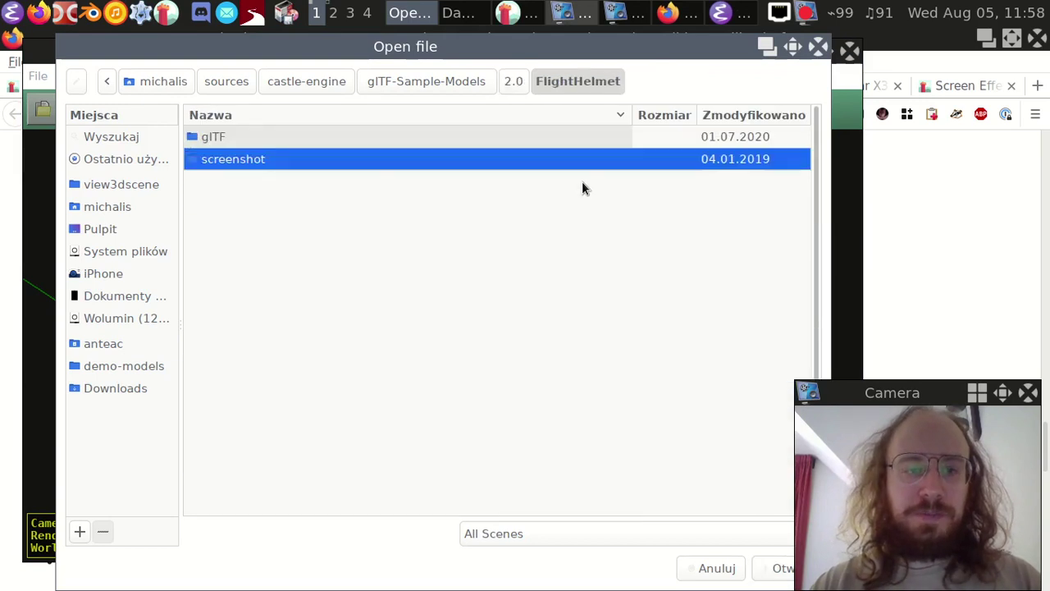
{"action": "key", "text": "Up"}
{"action": "key", "text": "Return"}
{"action": "key", "text": "Return"}
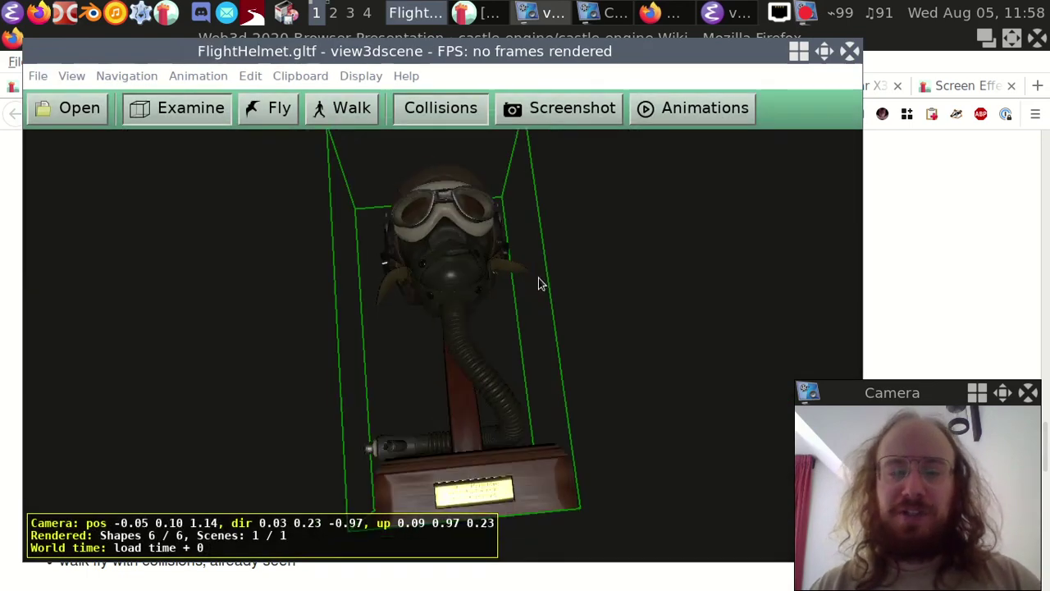
Step: Examine the flight helmet's leather, stitching, straps and goggles up close from several sides
{"action": "left_click_drag", "start_coordinate": [539, 282], "coordinate": [354, 356]}
{"action": "scroll", "coordinate": [499, 317], "scroll_direction": "up", "scroll_amount": 3}
{"action": "scroll", "coordinate": [499, 321], "scroll_direction": "up", "scroll_amount": 3}
{"action": "scroll", "coordinate": [356, 351], "scroll_direction": "down", "scroll_amount": 1}
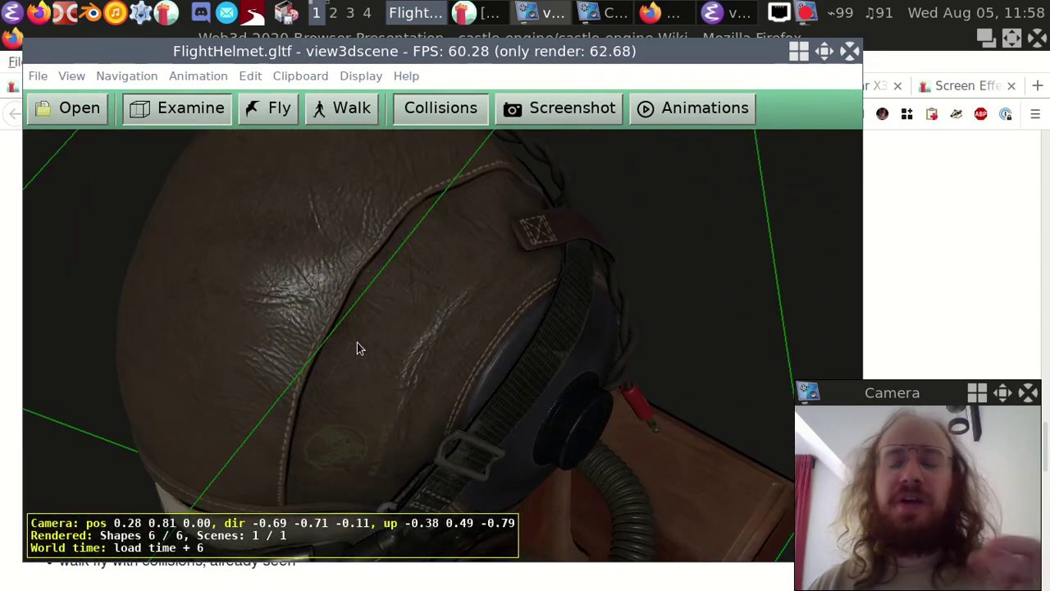
{"action": "left_click_drag", "start_coordinate": [357, 348], "coordinate": [613, 347]}
{"action": "middle_click_drag", "start_coordinate": [612, 347], "coordinate": [549, 356]}
{"action": "scroll", "coordinate": [548, 357], "scroll_direction": "up", "scroll_amount": 2}
{"action": "left_click_drag", "start_coordinate": [549, 357], "coordinate": [421, 344]}
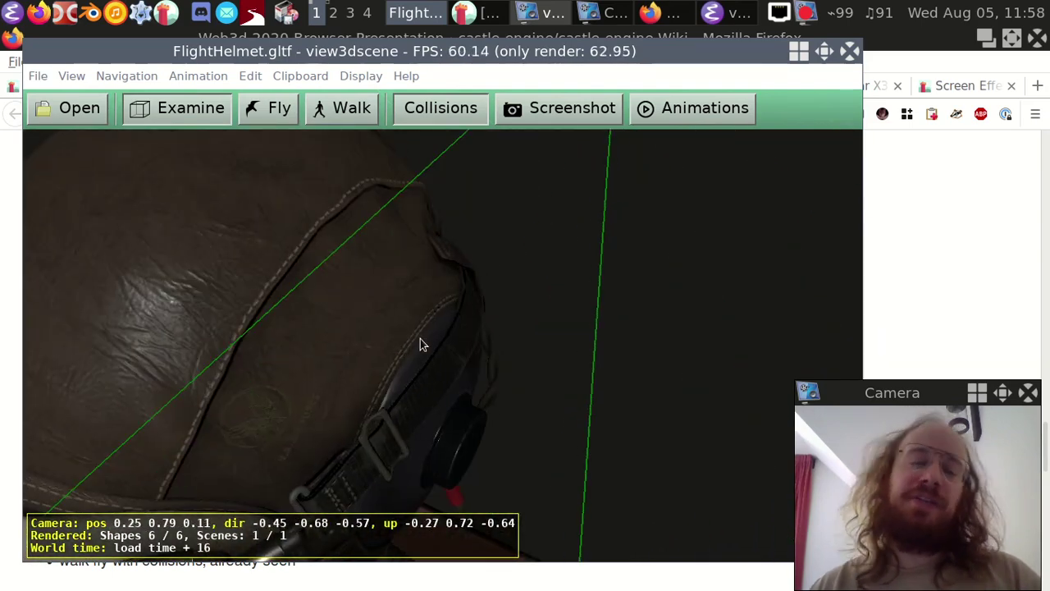
{"action": "middle_click_drag", "start_coordinate": [420, 345], "coordinate": [496, 333]}
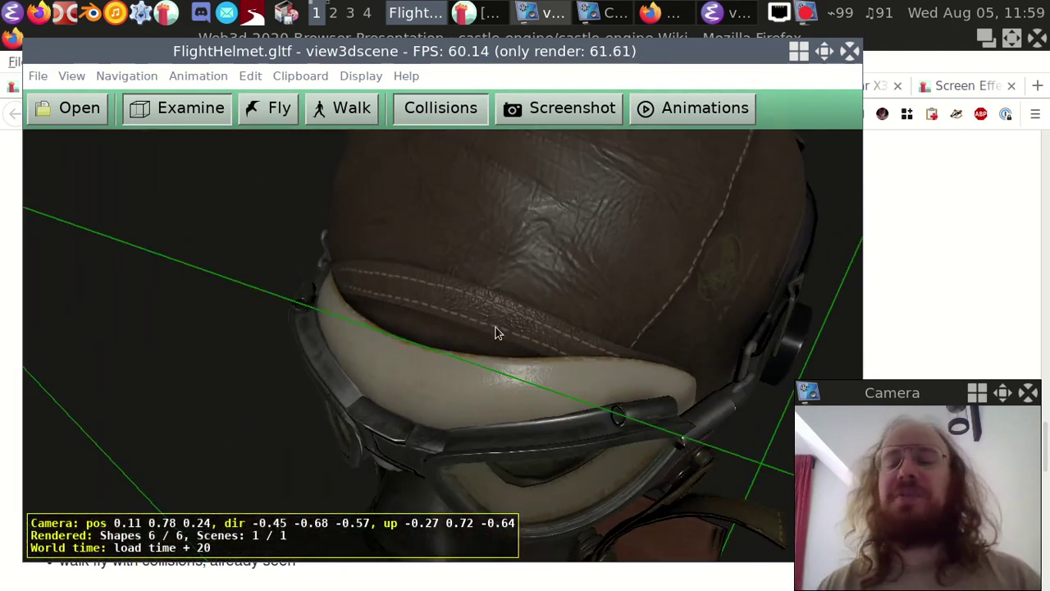
{"action": "scroll", "coordinate": [495, 330], "scroll_direction": "down", "scroll_amount": 2}
{"action": "left_click_drag", "start_coordinate": [479, 349], "coordinate": [535, 306]}
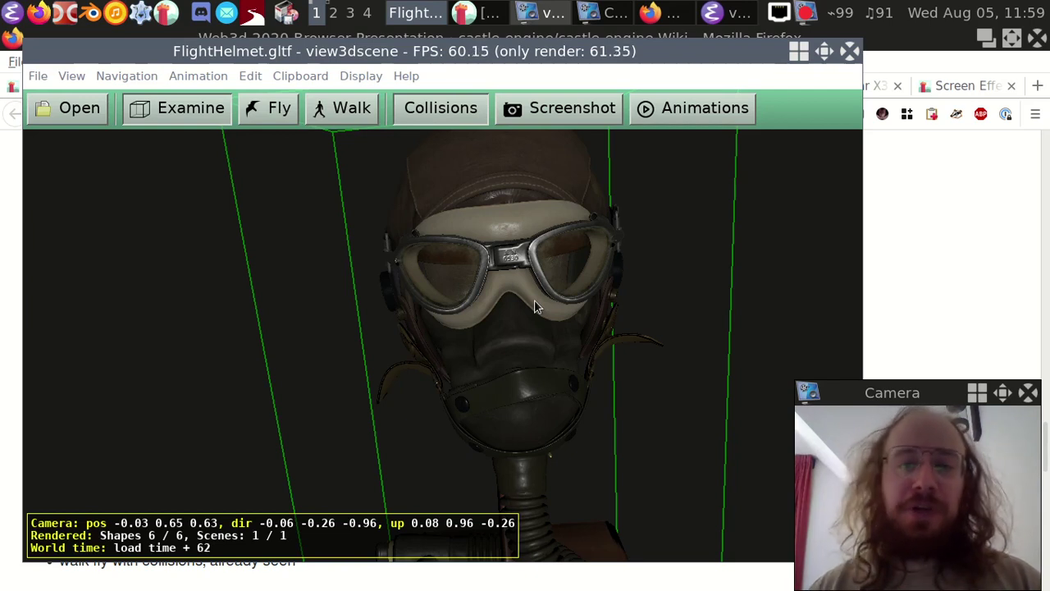
Step: Switch to the presentation notes in Firefox and read the items on the glTF demos and the unlit material demo
{"action": "key", "text": "alt+Tab"}
{"action": "left_click", "coordinate": [215, 353]}
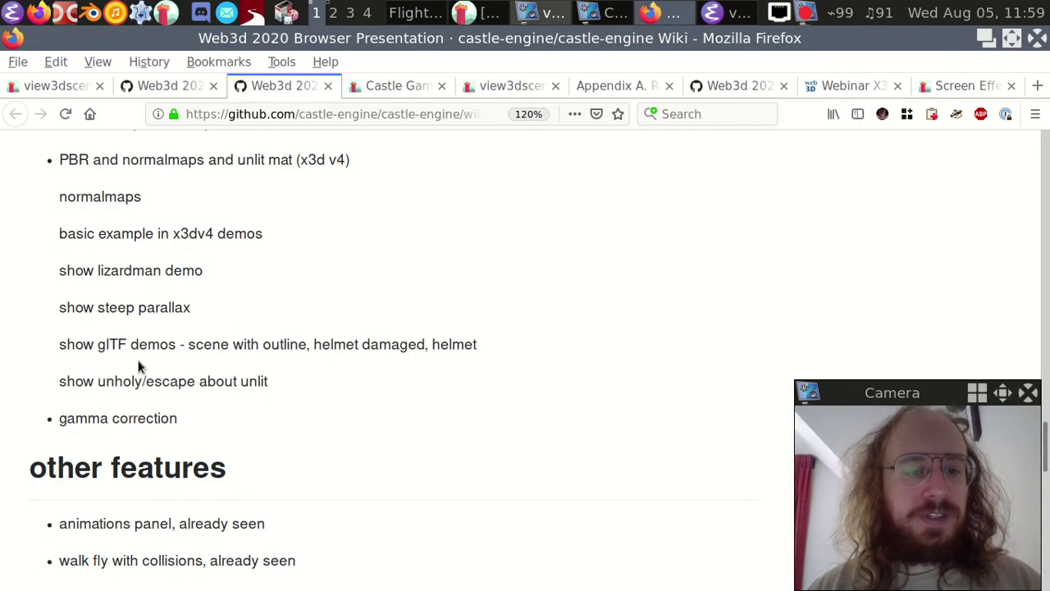
{"action": "left_click", "coordinate": [341, 402], "text": "shift"}
{"action": "left_click", "coordinate": [265, 375]}
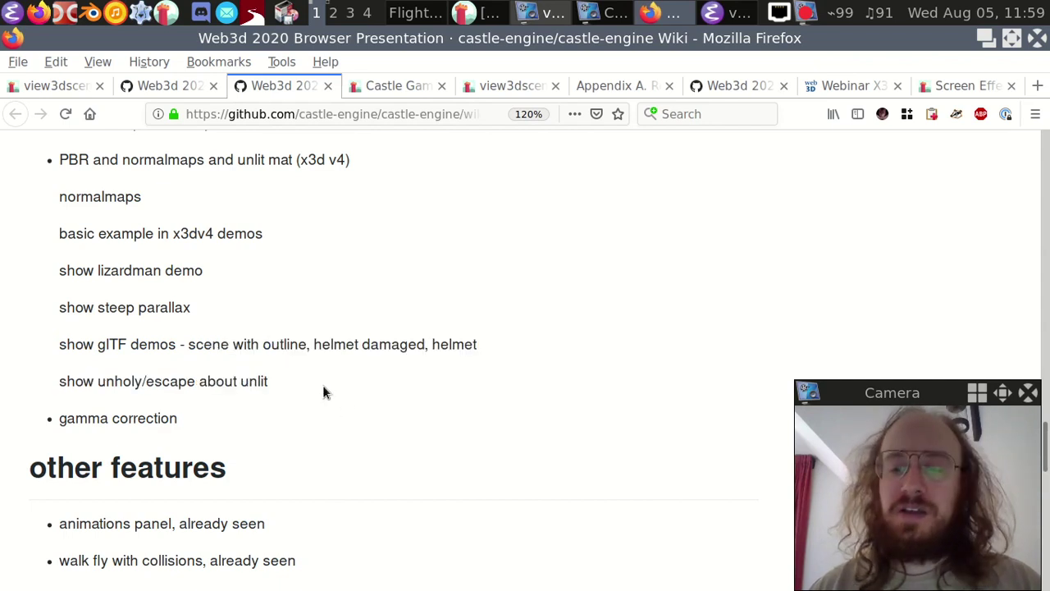
Step: Switch to Emacs, change to the unholy_trunk_copy project and run the game
{"action": "key", "text": "alt+Tab"}
{"action": "key", "text": "alt+Tab"}
{"action": "key", "text": "alt+Tab"}
{"action": "key", "text": "ctrl+c"}
{"action": "key", "text": "p"}
{"action": "key", "text": "p"}
{"action": "type", "text": "un"}
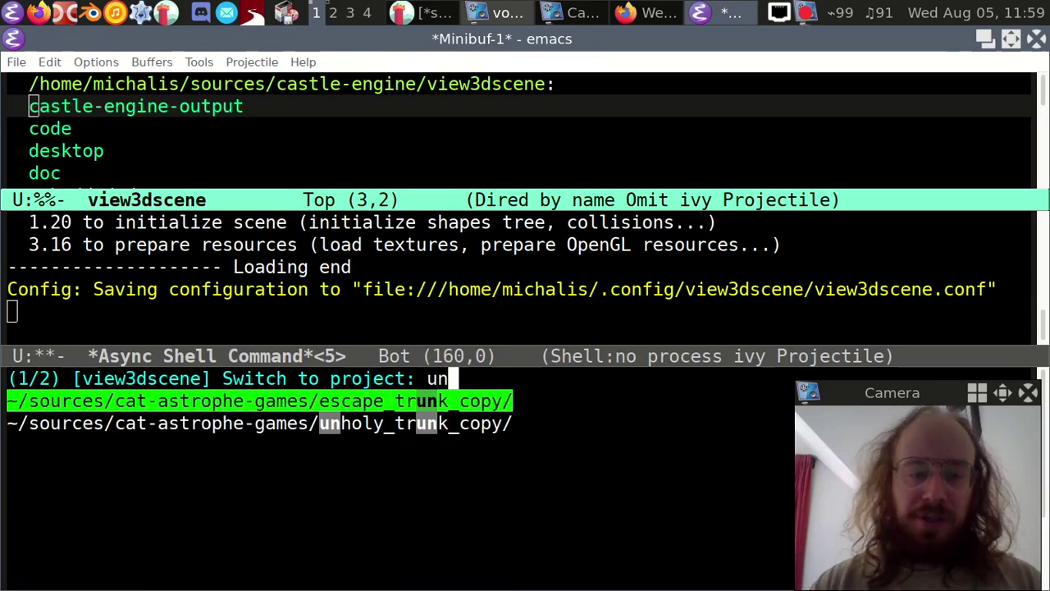
{"action": "key", "text": "Down"}
{"action": "key", "text": "Return"}
{"action": "key", "text": "F9"}
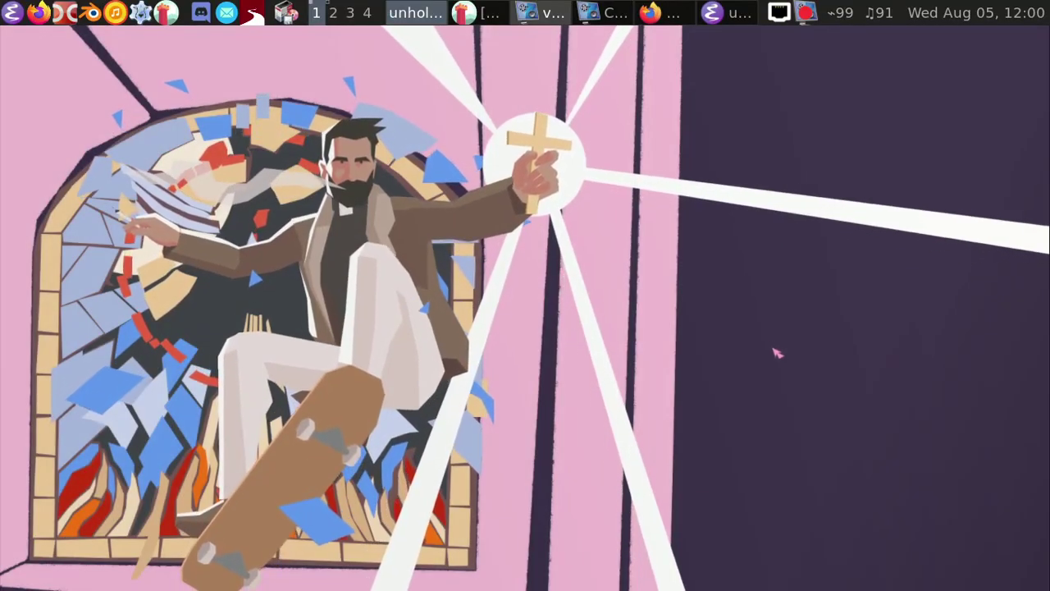
Step: Open the game's options, turn the sound volume down to zero and make the game full screen
{"action": "left_click", "coordinate": [820, 463]}
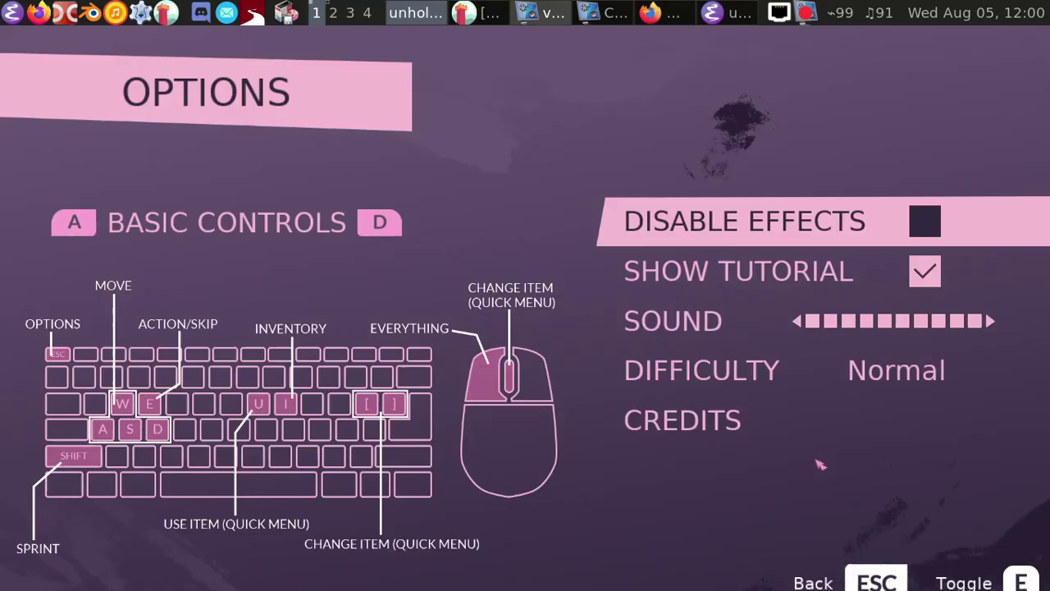
{"action": "left_click", "coordinate": [812, 322]}
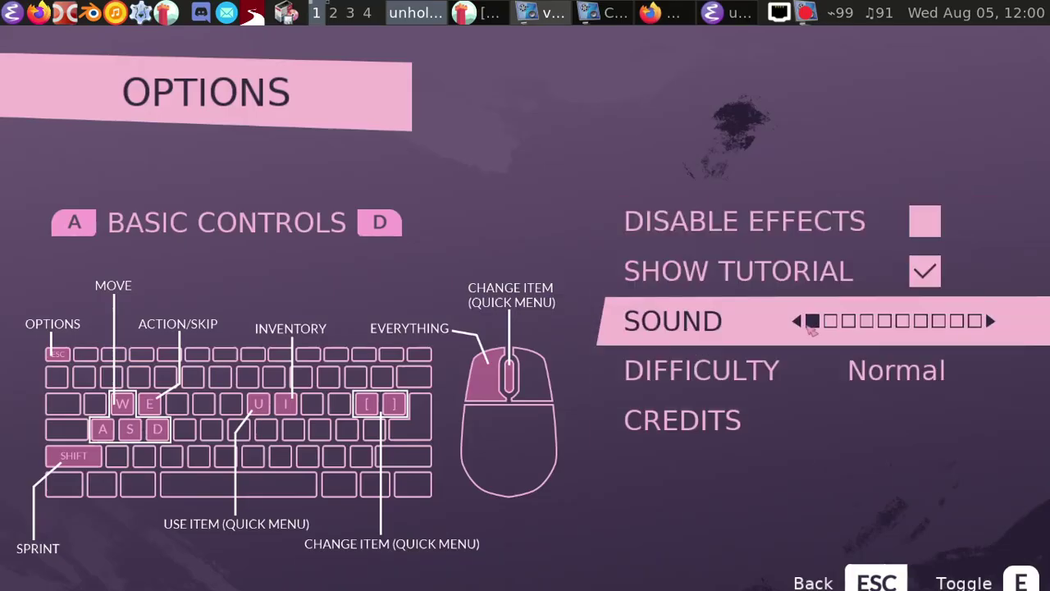
{"action": "left_click", "coordinate": [799, 324]}
{"action": "key", "text": "F11"}
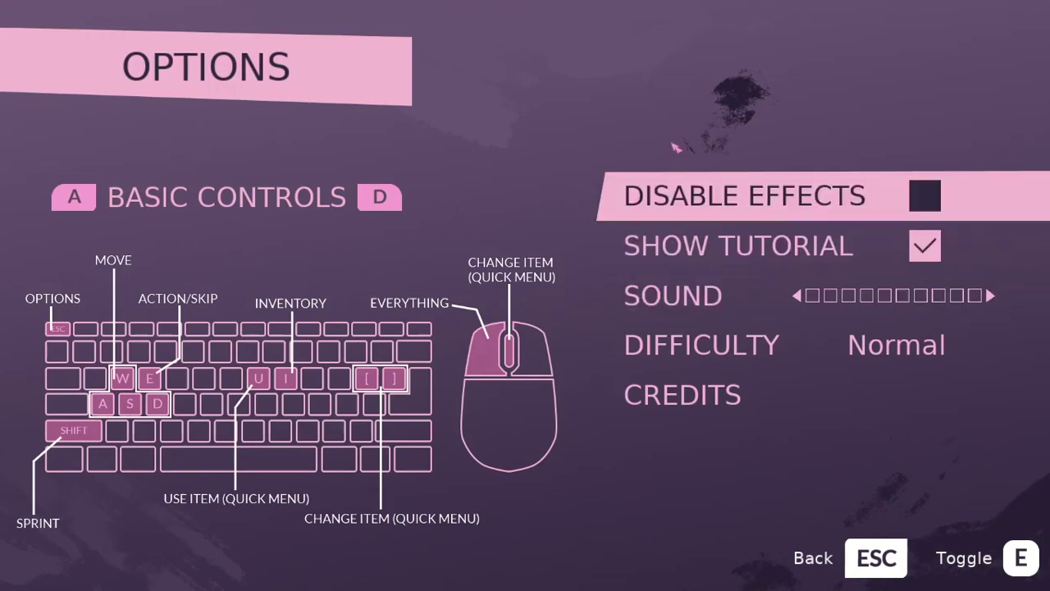
Step: Return to the main menu, show the debug options and go to the walking location Act I: Wedding
{"action": "key", "text": "Escape"}
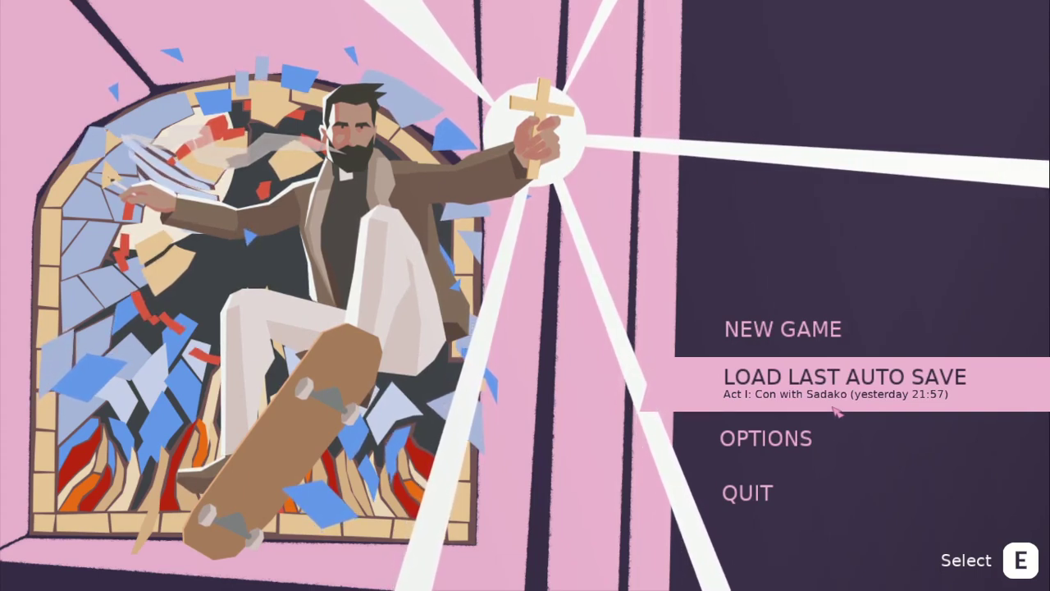
{"action": "key", "text": "F1"}
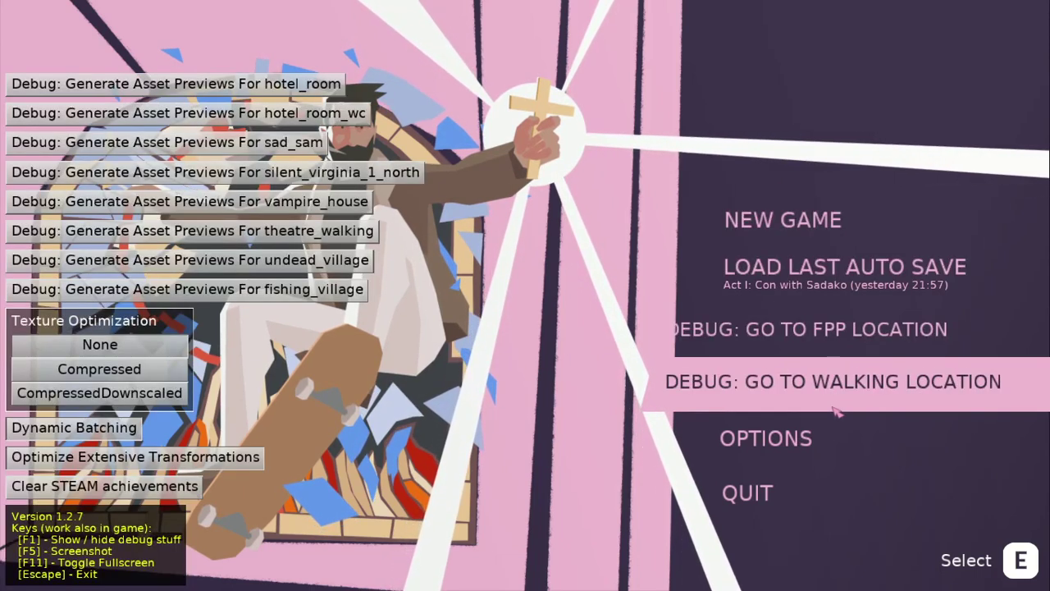
{"action": "left_click", "coordinate": [888, 384]}
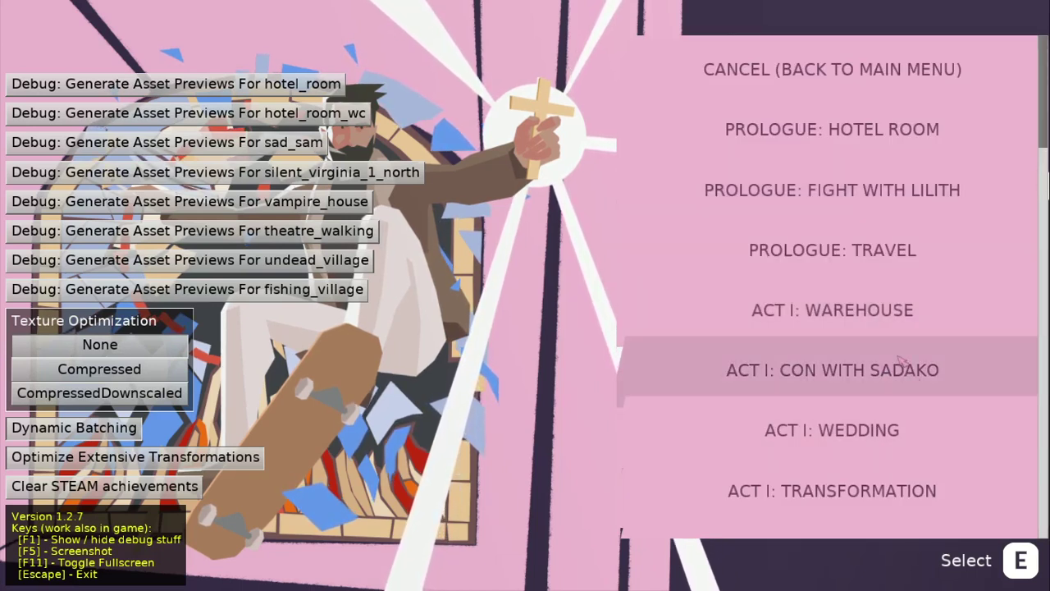
{"action": "left_click", "coordinate": [890, 415]}
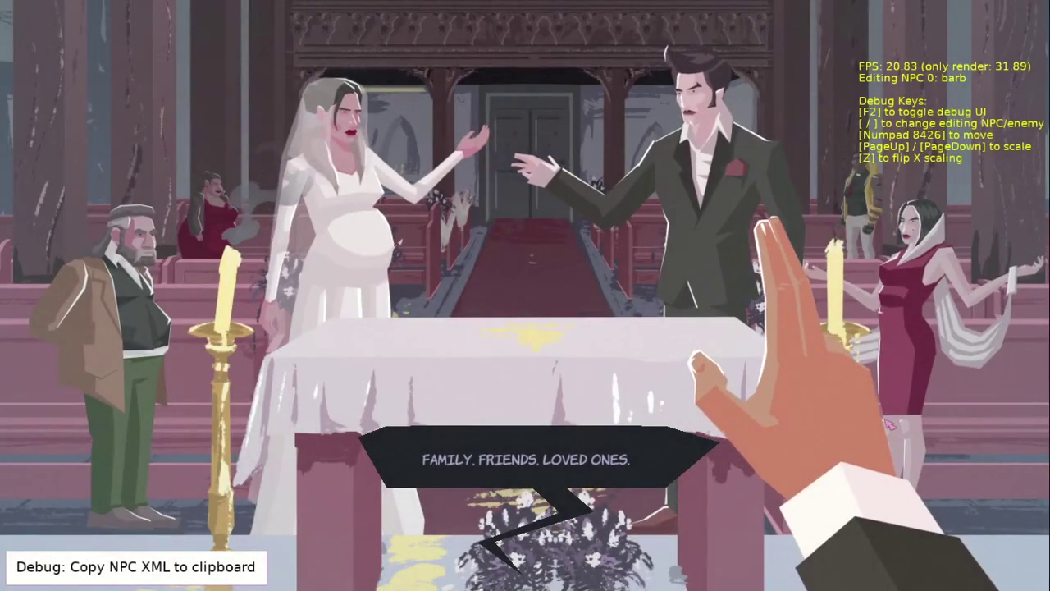
Step: Hide the debug information, choose the reply "These two crazy kids." in the wedding scene and exit the game
{"action": "key", "text": "F2"}
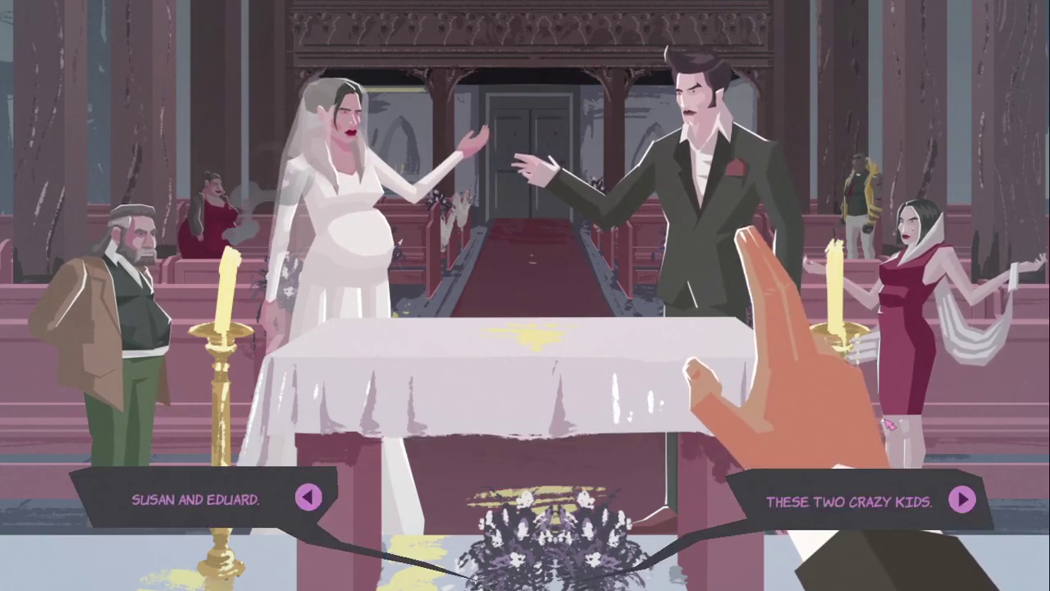
{"action": "key", "text": "Right"}
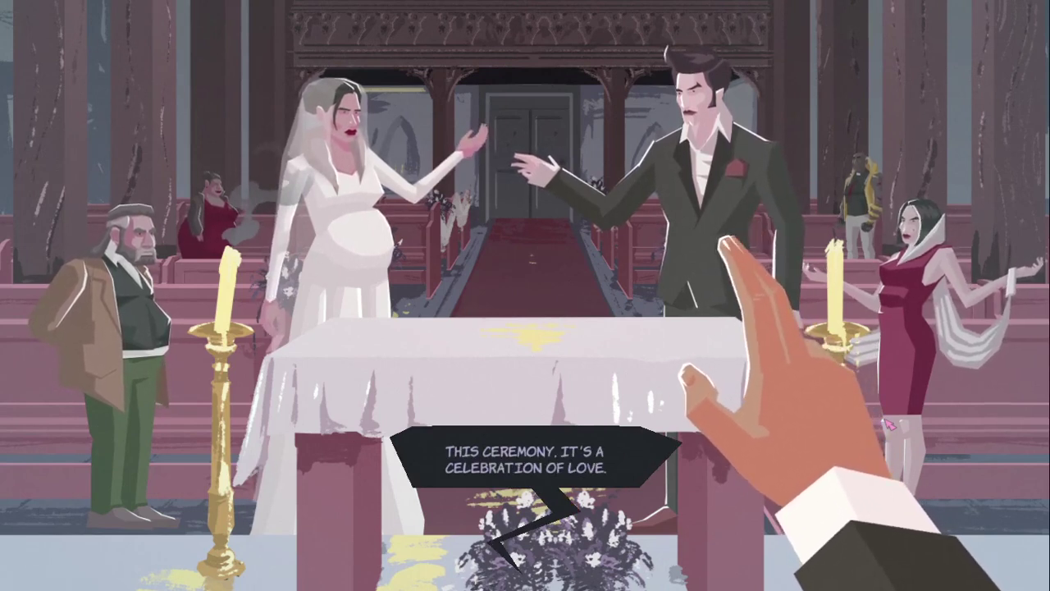
{"action": "key", "text": "Escape"}
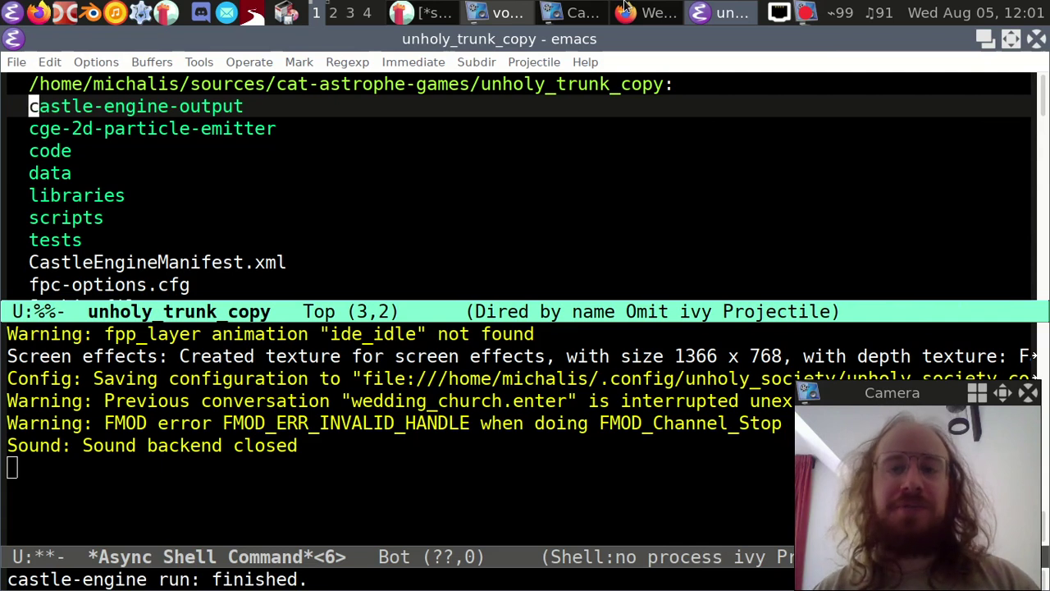
Step: Switch to the presentation notes in Firefox and review the unholy/escape unlit and gamma correction items
{"action": "left_click", "coordinate": [627, 10]}
{"action": "scroll", "coordinate": [298, 249], "scroll_direction": "down", "scroll_amount": 1}
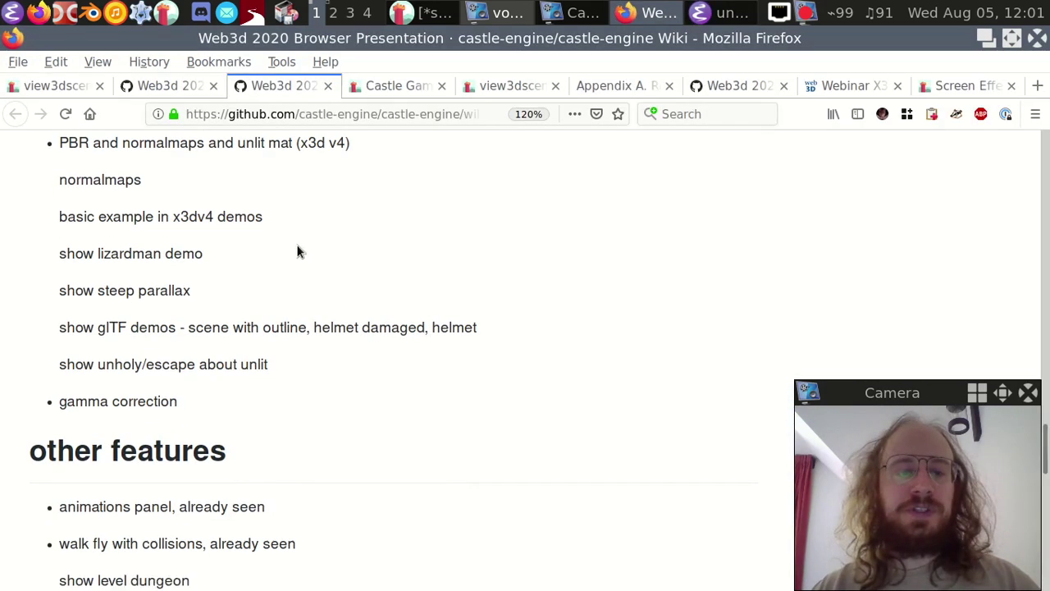
{"action": "triple_click", "coordinate": [209, 361]}
{"action": "left_click", "coordinate": [113, 345]}
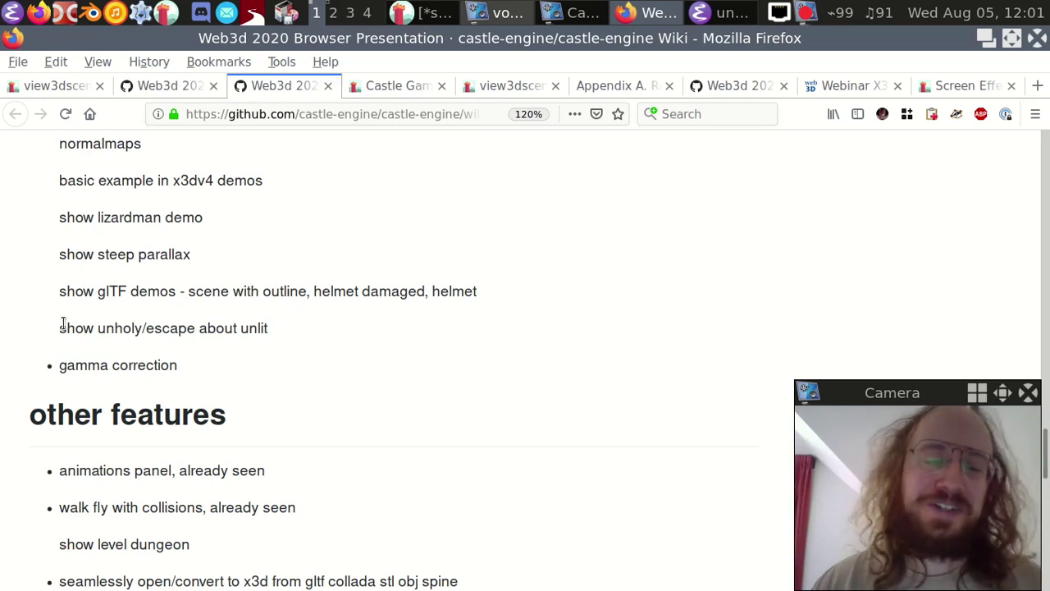
{"action": "left_click_drag", "start_coordinate": [61, 364], "coordinate": [154, 368]}
{"action": "left_click", "coordinate": [160, 369]}
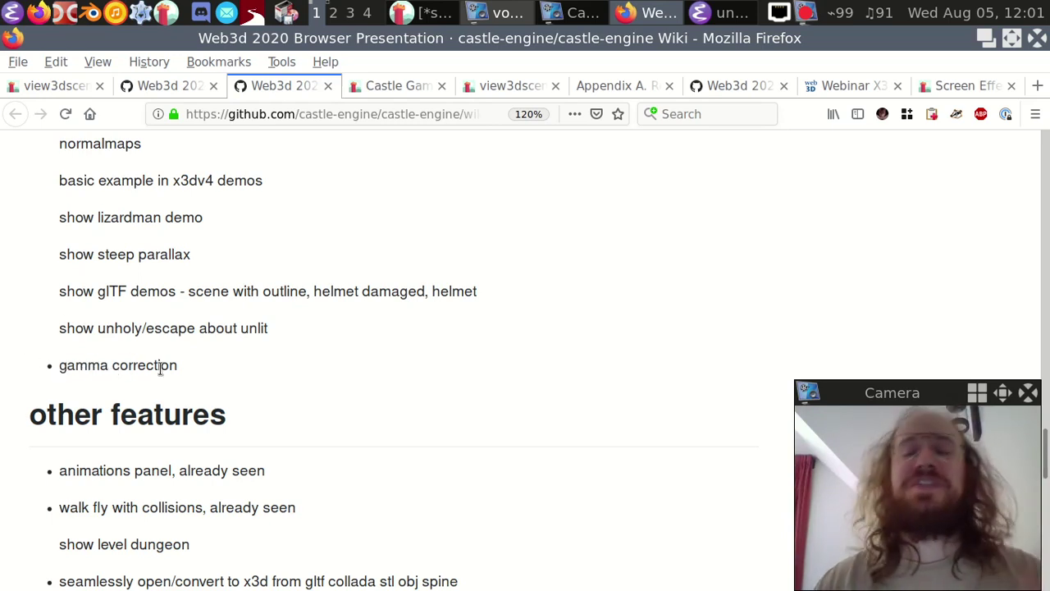
Step: Read the other features notes about walk/fly collisions and opening or converting glTF, Collada, STL, OBJ and Spine to X3D
{"action": "scroll", "coordinate": [160, 370], "scroll_direction": "down", "scroll_amount": 3}
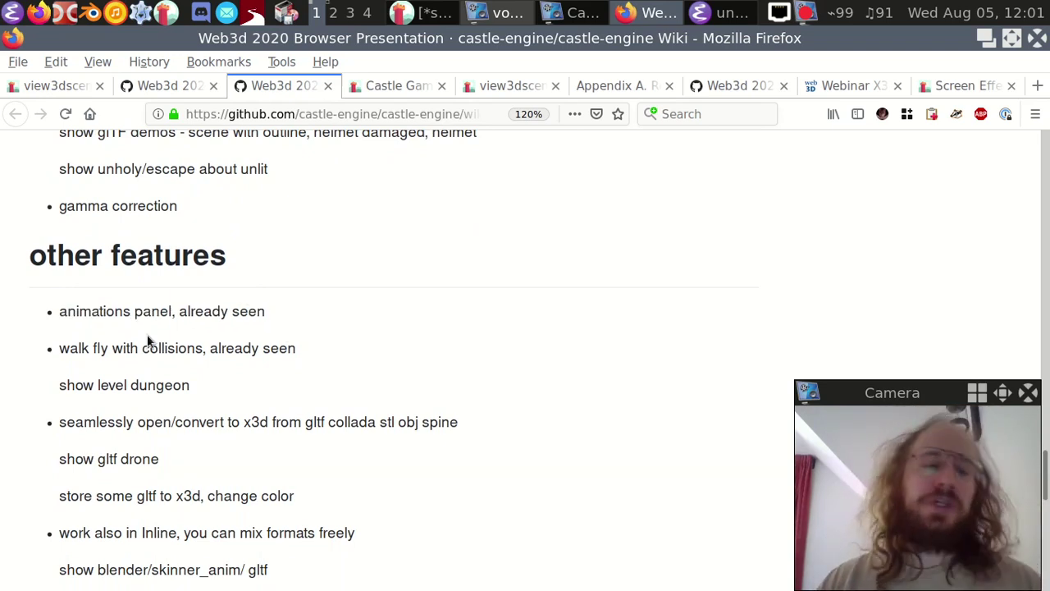
{"action": "left_click_drag", "start_coordinate": [59, 348], "coordinate": [256, 386]}
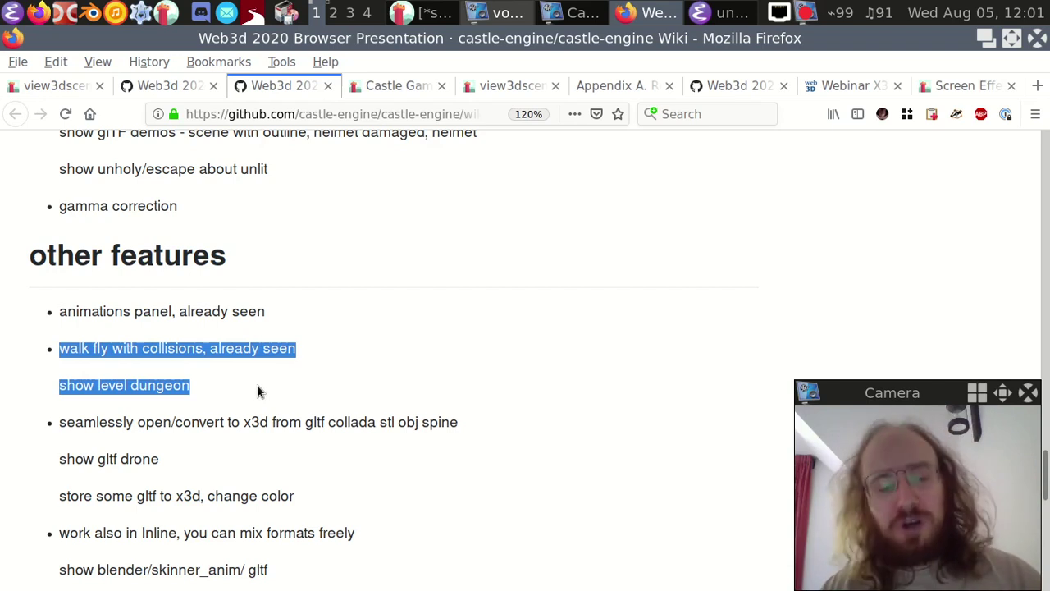
{"action": "left_click", "coordinate": [257, 386]}
{"action": "scroll", "coordinate": [238, 369], "scroll_direction": "down", "scroll_amount": 2}
{"action": "left_click_drag", "start_coordinate": [129, 316], "coordinate": [436, 414]}
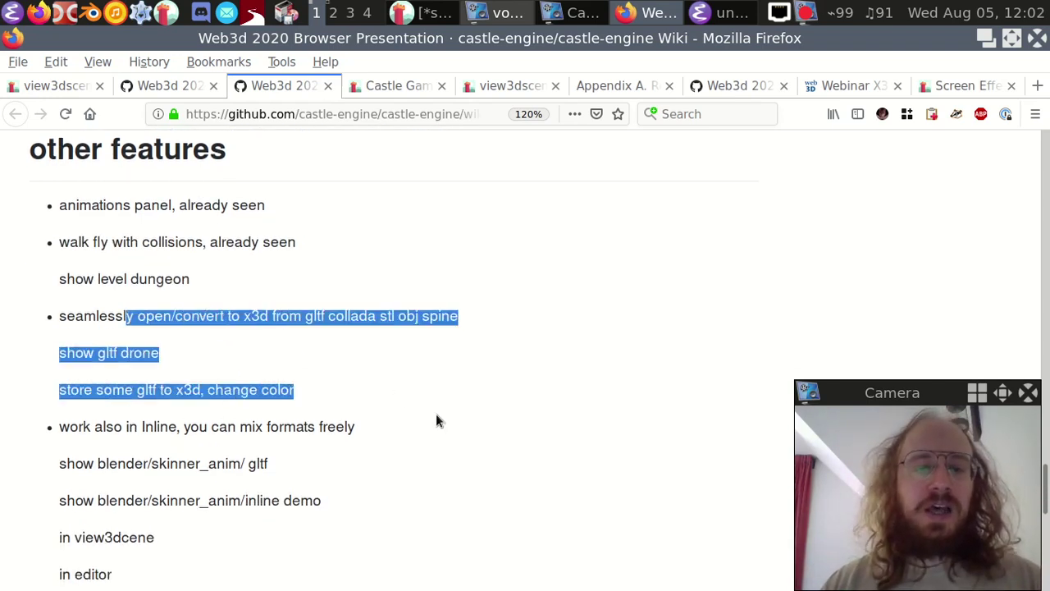
{"action": "left_click", "coordinate": [435, 413]}
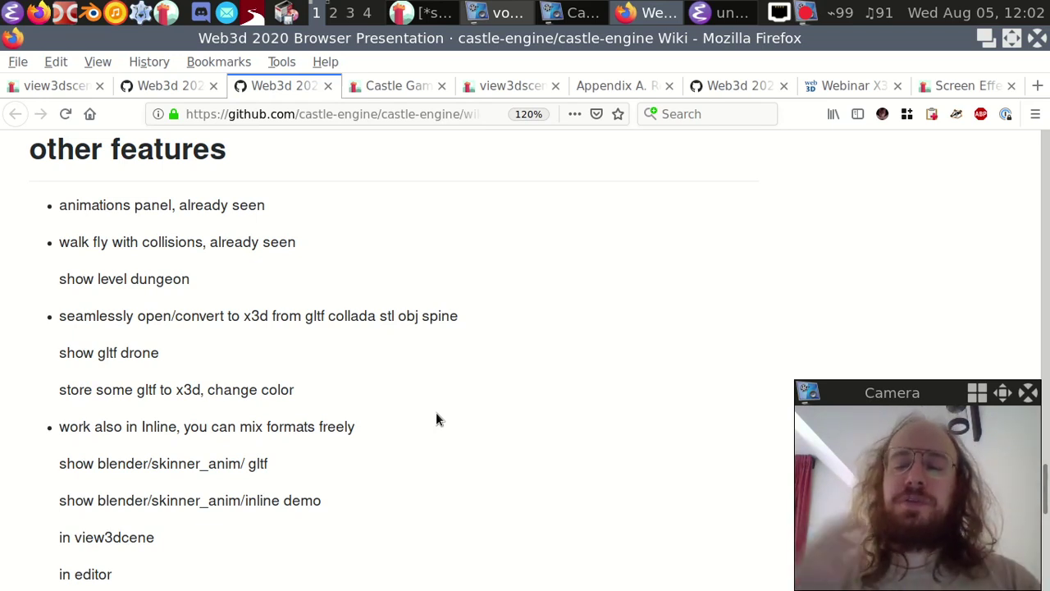
Step: Switch to Emacs, change to the view3dscene project and run it
{"action": "key", "text": "alt+Tab"}
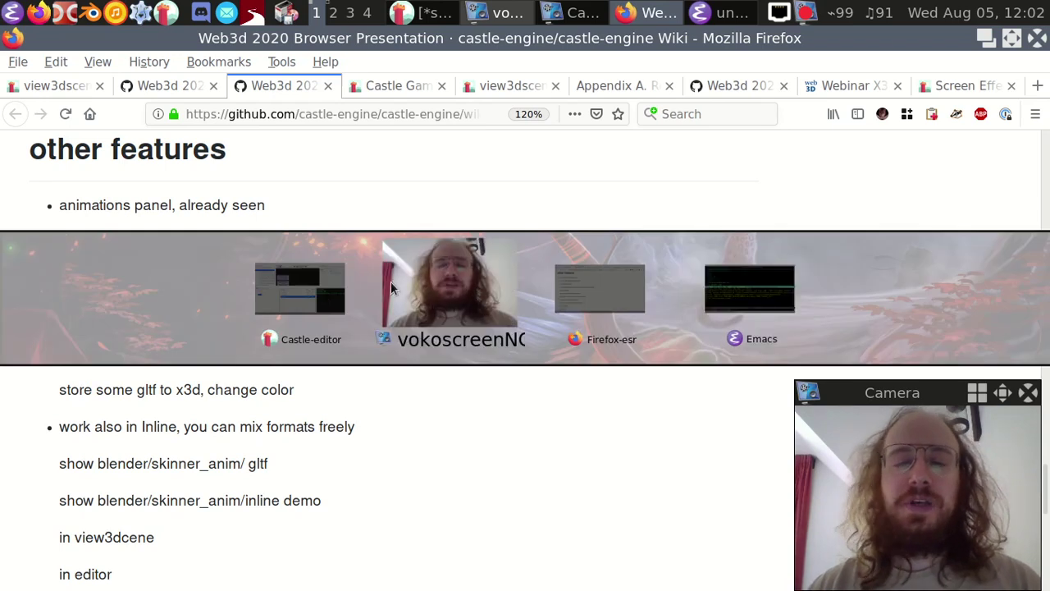
{"action": "key", "text": "ctrl+x"}
{"action": "key", "text": "1"}
{"action": "key", "text": "ctrl+c"}
{"action": "key", "text": "p"}
{"action": "key", "text": "p"}
{"action": "type", "text": "vi"}
{"action": "key", "text": "Return"}
{"action": "key", "text": "F9"}
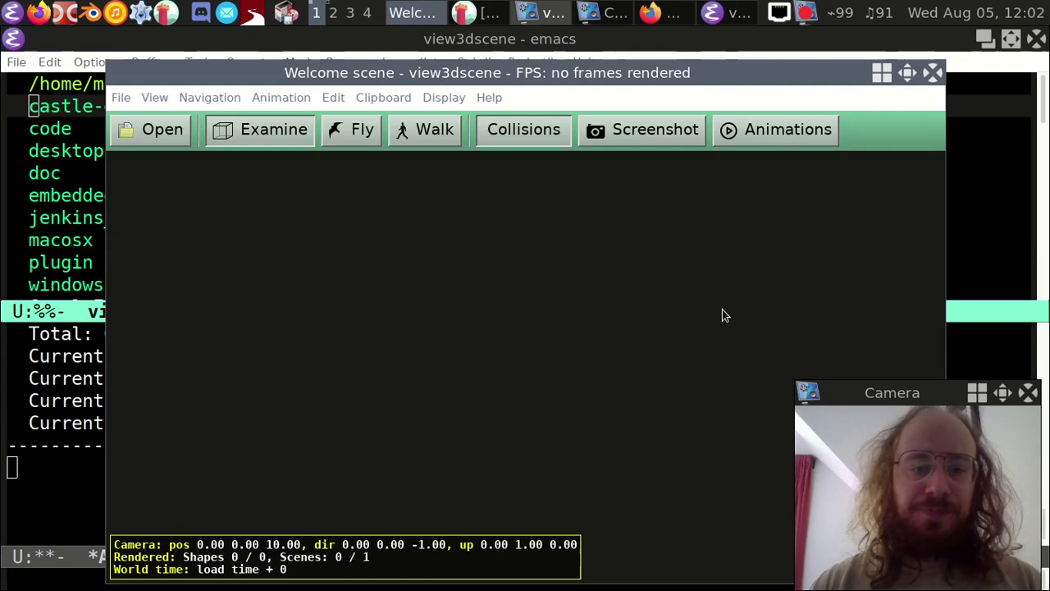
Step: Reopen DamagedHelmet.gltf from the recent files and view the helmet closer from a slight angle
{"action": "left_click", "coordinate": [120, 98]}
{"action": "left_click", "coordinate": [279, 367]}
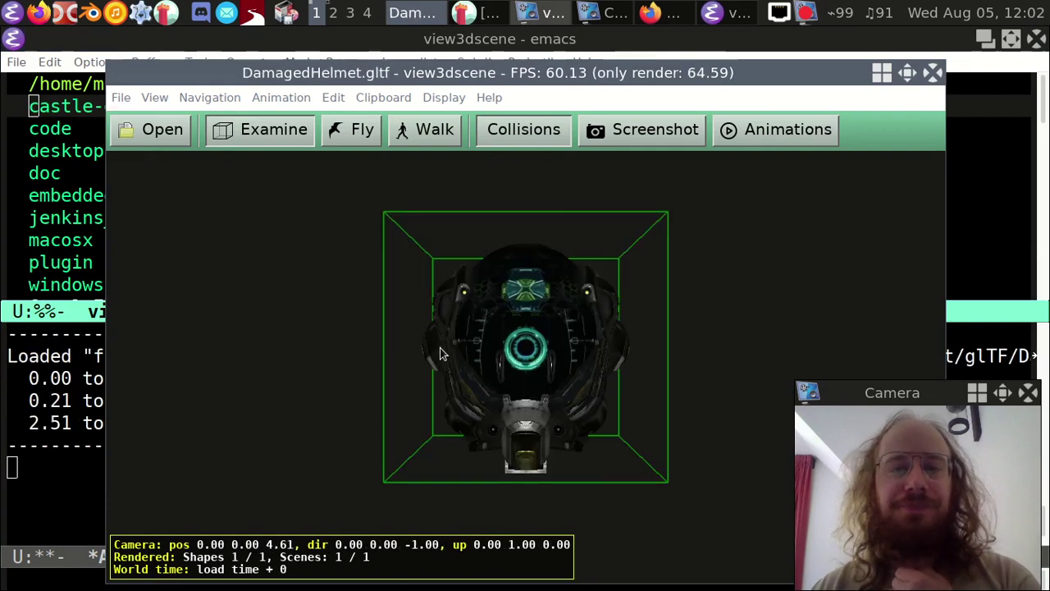
{"action": "left_click_drag", "start_coordinate": [435, 327], "coordinate": [459, 346]}
{"action": "scroll", "coordinate": [459, 346], "scroll_direction": "up", "scroll_amount": 3}
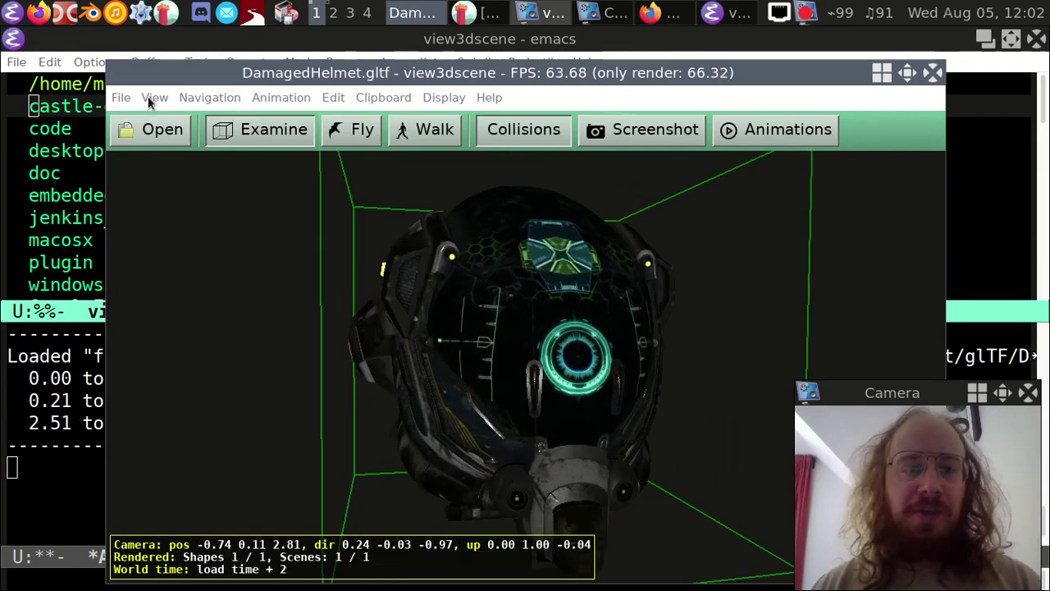
Step: Save the damaged helmet scene in X3D classic encoding as DamagedHelmet.x3dv in its glTF folder
{"action": "left_click", "coordinate": [121, 96]}
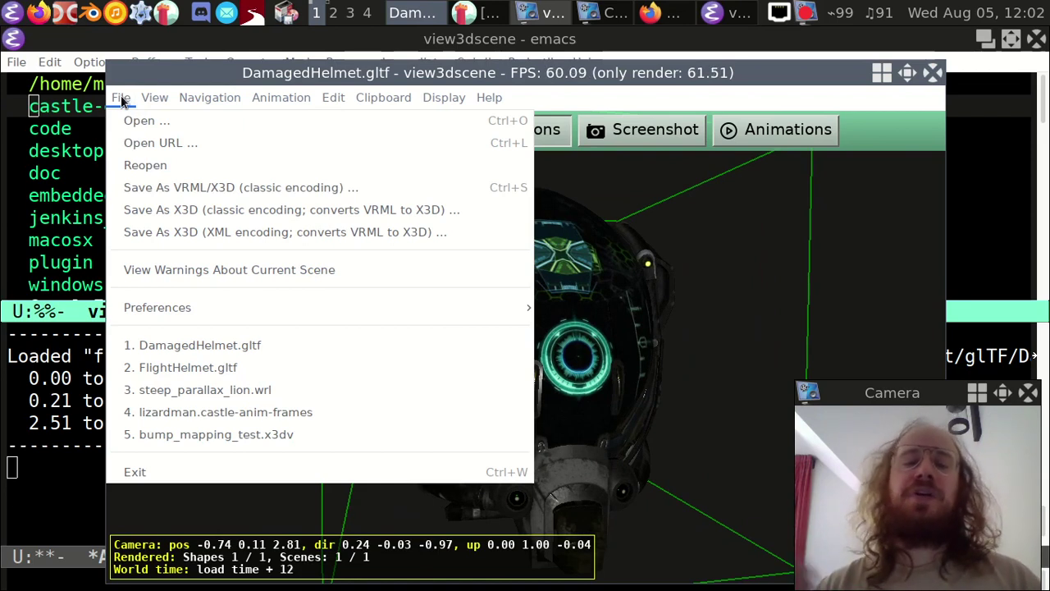
{"action": "left_click", "coordinate": [150, 188]}
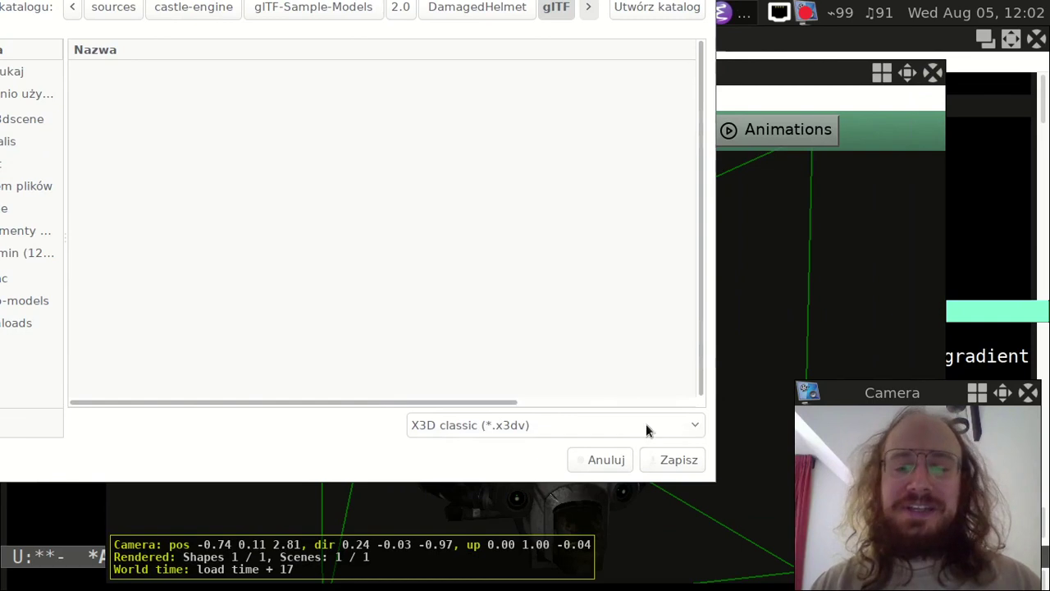
{"action": "left_click", "coordinate": [667, 461]}
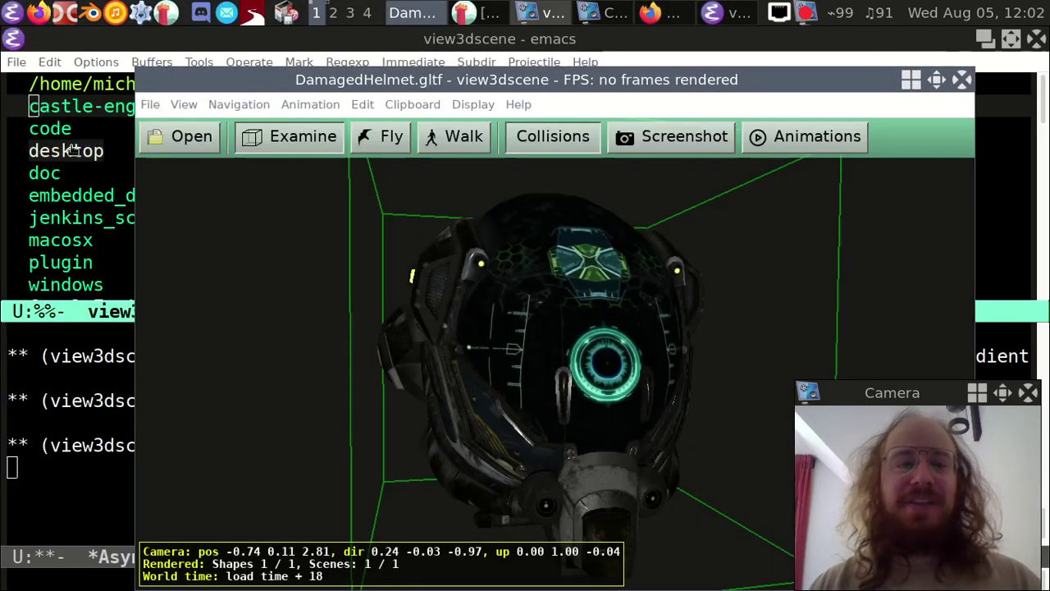
Step: Switch to Emacs, start finding a file and narrow the path to the glTF folders in ~/sources/castle-engine
{"action": "left_click", "coordinate": [82, 173]}
{"action": "key", "text": "ctrl+x"}
{"action": "key", "text": "ctrl+f"}
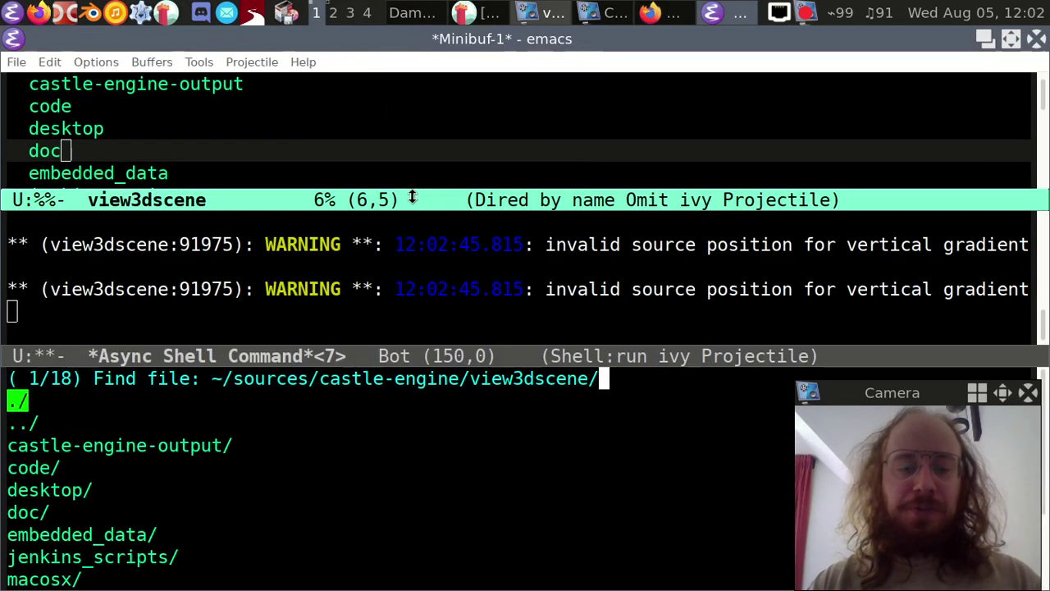
{"action": "key", "text": "BackSpace"}
{"action": "key", "text": "BackSpace"}
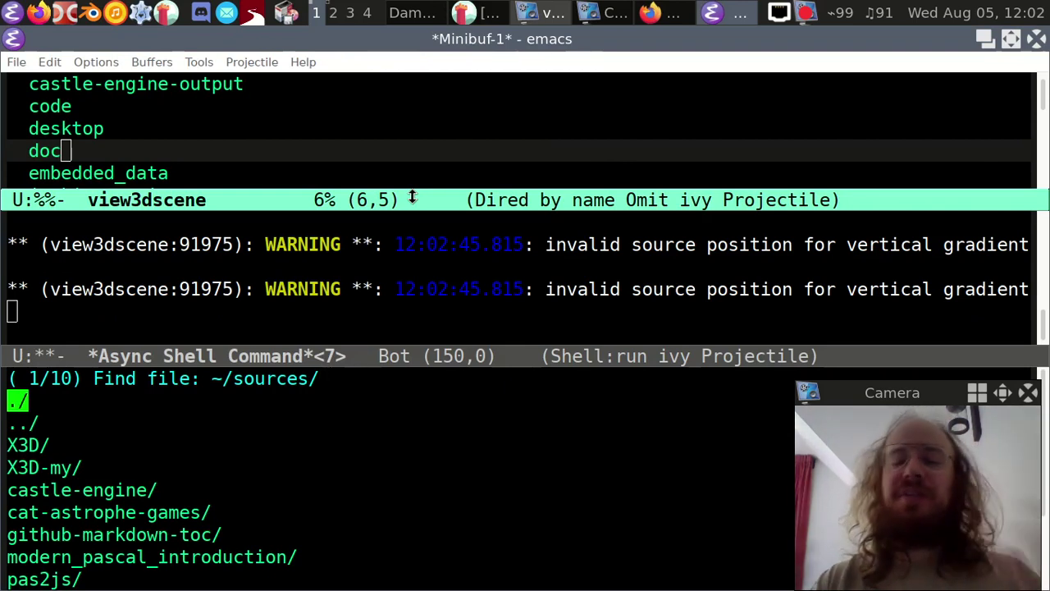
{"action": "type", "text": "gl"}
{"action": "key", "text": "BackSpace"}
{"action": "key", "text": "BackSpace"}
{"action": "type", "text": "ca"}
{"action": "key", "text": "Tab"}
{"action": "type", "text": "gl"}
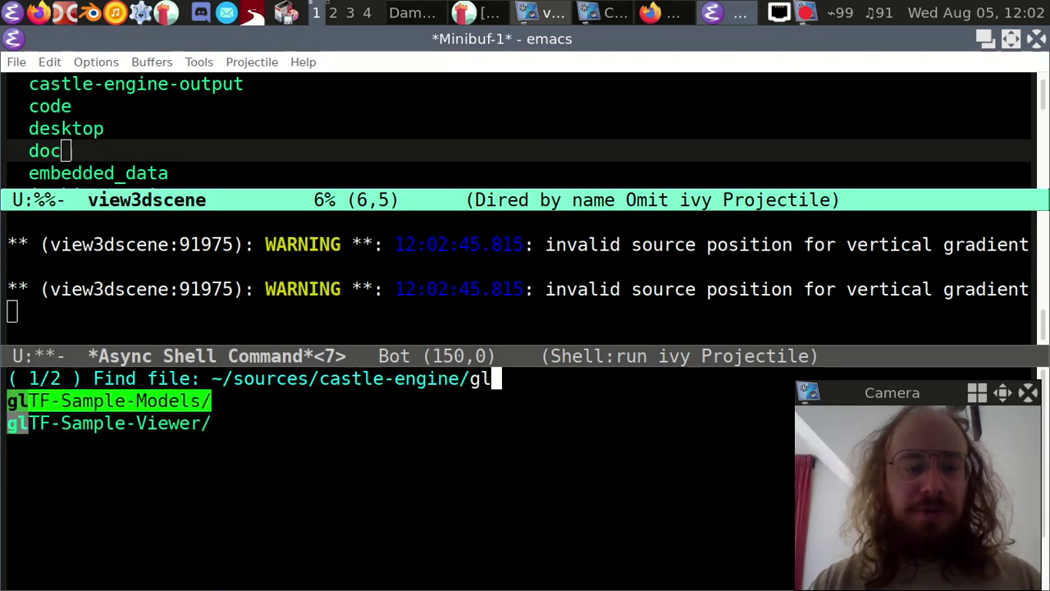
Step: Continue the file path into glTF-Sample-Models/2.0/DamagedHelmet/glTF
{"action": "key", "text": "Tab"}
{"action": "key", "text": "Down"}
{"action": "key", "text": "Tab"}
{"action": "key", "text": "BackSpace"}
{"action": "key", "text": "Down"}
{"action": "key", "text": "Down"}
{"action": "key", "text": "Down"}
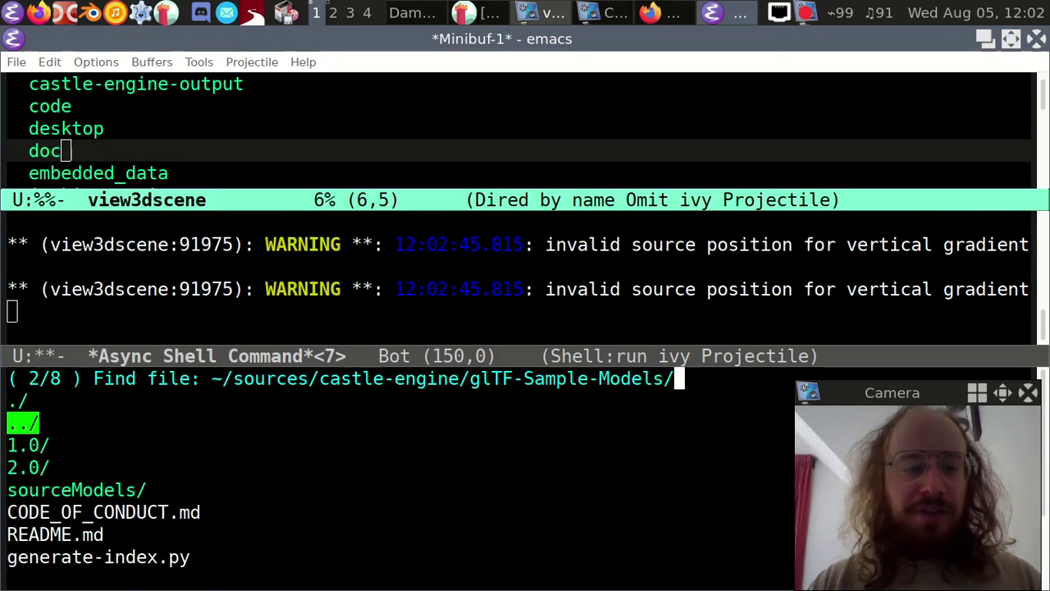
{"action": "key", "text": "Tab"}
{"action": "type", "text": "da"}
{"action": "key", "text": "Tab"}
{"action": "key", "text": "Down"}
{"action": "key", "text": "Tab"}
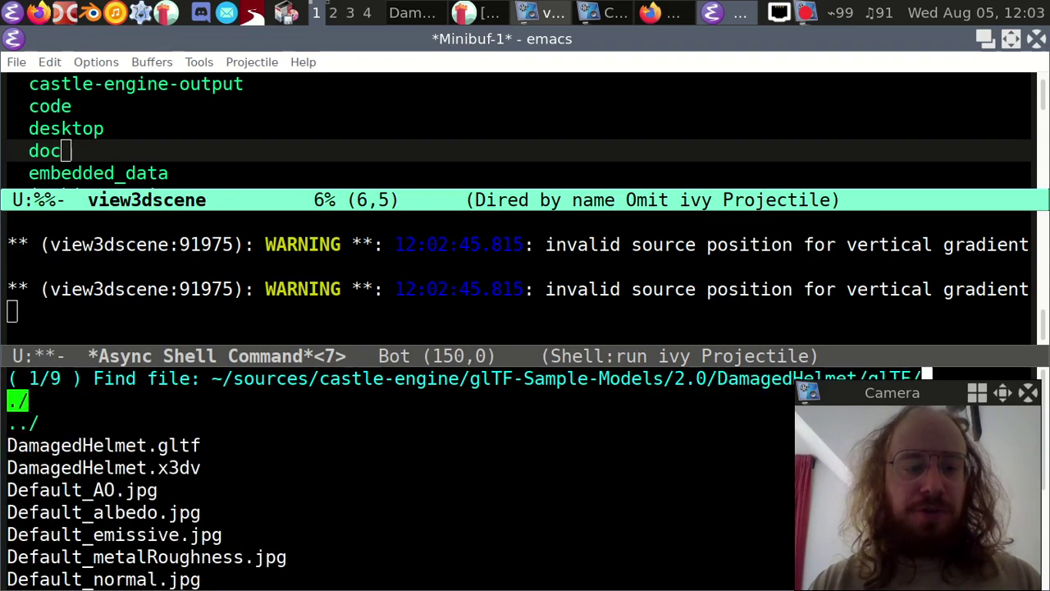
Step: Open DamagedHelmet.x3dv and expand its buffer to fill the Emacs frame
{"action": "key", "text": "Down"}
{"action": "key", "text": "Down"}
{"action": "key", "text": "Down"}
{"action": "key", "text": "Return"}
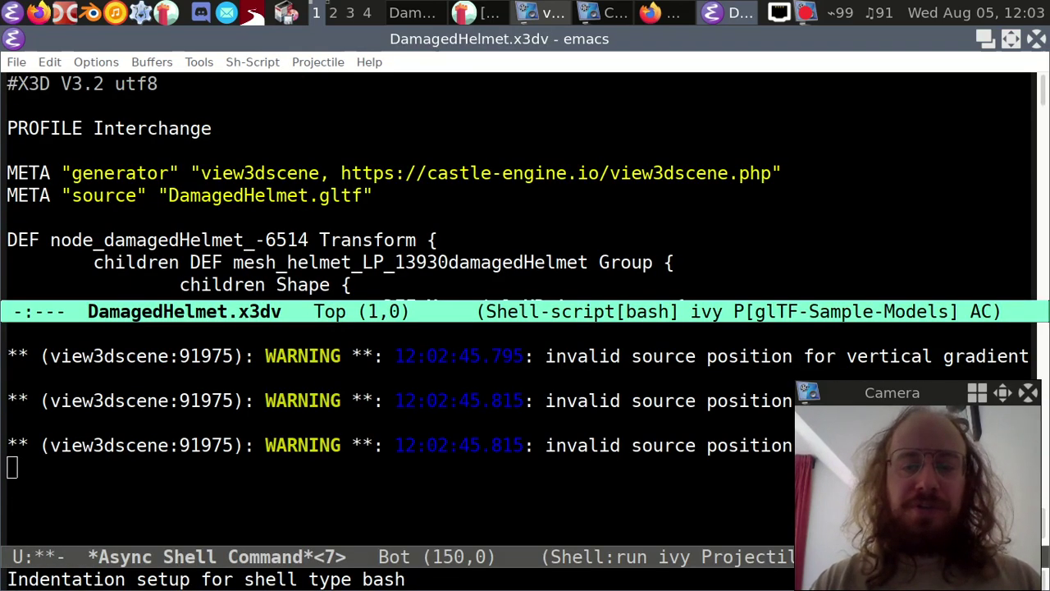
{"action": "key", "text": "ctrl+x"}
{"action": "key", "text": "1"}
Step: Examine the helmet's material definition in DamagedHelmet.x3dv, including its base, metallic-roughness and occlusion textures
{"action": "key", "text": "Down"}
{"action": "key", "text": "Down"}
{"action": "key", "text": "Down"}
{"action": "key", "text": "Down"}
{"action": "key", "text": "Down"}
{"action": "key", "text": "Down"}
{"action": "key", "text": "Down"}
{"action": "key", "text": "Down"}
{"action": "key", "text": "Down"}
{"action": "key", "text": "Down"}
{"action": "key", "text": "Down"}
{"action": "key", "text": "Down"}
{"action": "key", "text": "Down"}
{"action": "key", "text": "Down"}
{"action": "key", "text": "Down"}
{"action": "key", "text": "Down"}
{"action": "key", "text": "Down"}
{"action": "key", "text": "Down"}
{"action": "key", "text": "Down"}
{"action": "key", "text": "Down"}
{"action": "key", "text": "Down"}
{"action": "key", "text": "Down"}
{"action": "key", "text": "Down"}
{"action": "key", "text": "Down"}
{"action": "key", "text": "Down"}
{"action": "key", "text": "Down"}
{"action": "key", "text": "Down"}
{"action": "key", "text": "Down"}
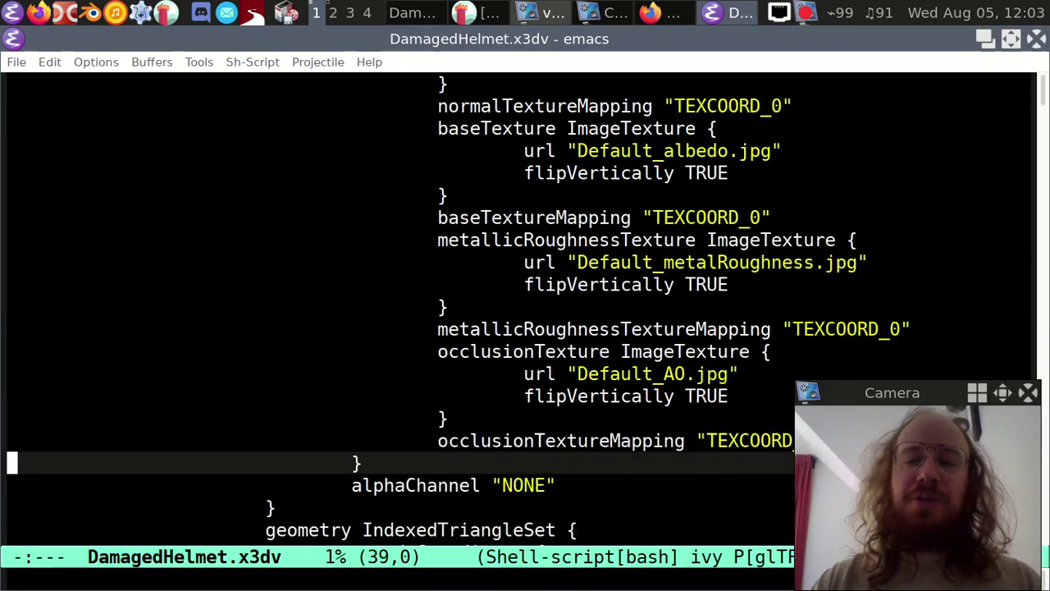
Step: Review the helmet's PhysicalMaterial definition from its start, including the emissive and normal textures and the lines before baseTexture
{"action": "key", "text": "Up"}
{"action": "key", "text": "Up"}
{"action": "key", "text": "Up"}
{"action": "key", "text": "Up"}
{"action": "key", "text": "Up"}
{"action": "key", "text": "Up"}
{"action": "key", "text": "Up"}
{"action": "key", "text": "Up"}
{"action": "key", "text": "Up"}
{"action": "key", "text": "Up"}
{"action": "key", "text": "Up"}
{"action": "key", "text": "Up"}
{"action": "key", "text": "Up"}
{"action": "key", "text": "Up"}
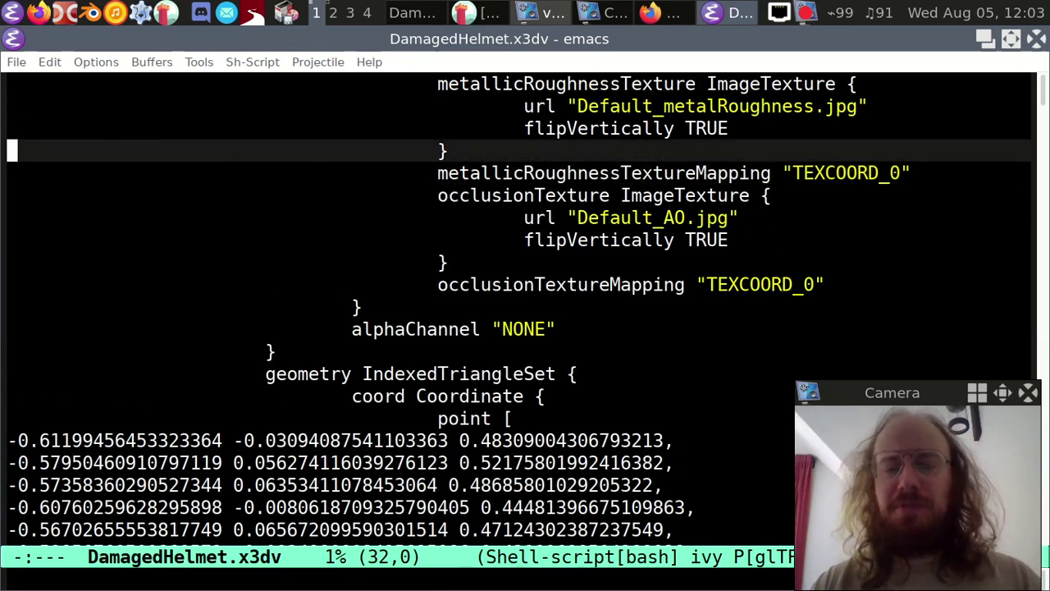
{"action": "key", "text": "Up"}
{"action": "key", "text": "Up"}
{"action": "key", "text": "Up"}
{"action": "key", "text": "Up"}
{"action": "key", "text": "Up"}
{"action": "key", "text": "Up"}
{"action": "key", "text": "Up"}
{"action": "key", "text": "Up"}
{"action": "key", "text": "Up"}
{"action": "key", "text": "Up"}
{"action": "key", "text": "Up"}
{"action": "key", "text": "Up"}
{"action": "key", "text": "Up"}
{"action": "key", "text": "Up"}
{"action": "key", "text": "Up"}
{"action": "key", "text": "Up"}
{"action": "key", "text": "Up"}
{"action": "key", "text": "Up"}
{"action": "key", "text": "Up"}
{"action": "key", "text": "Up"}
{"action": "key", "text": "Up"}
{"action": "key", "text": "Up"}
{"action": "key", "text": "Up"}
{"action": "key", "text": "Up"}
{"action": "key", "text": "Down"}
{"action": "key", "text": "Down"}
{"action": "key", "text": "Down"}
{"action": "key", "text": "Down"}
{"action": "key", "text": "Down"}
{"action": "key", "text": "Down"}
{"action": "key", "text": "Down"}
{"action": "key", "text": "Down"}
{"action": "key", "text": "Down"}
{"action": "key", "text": "Down"}
{"action": "key", "text": "Down"}
{"action": "key", "text": "Down"}
{"action": "key", "text": "Up"}
{"action": "key", "text": "Down"}
{"action": "key", "text": "Down"}
{"action": "key", "text": "Down"}
{"action": "key", "text": "Down"}
{"action": "key", "text": "Down"}
{"action": "key", "text": "Down"}
{"action": "key", "text": "Down"}
{"action": "key", "text": "Down"}
{"action": "key", "text": "Down"}
{"action": "key", "text": "Down"}
{"action": "key", "text": "Up"}
{"action": "key", "text": "Up"}
{"action": "key", "text": "Up"}
{"action": "key", "text": "Up"}
{"action": "key", "text": "Up"}
{"action": "key", "text": "Up"}
{"action": "key", "text": "Down"}
{"action": "key", "text": "Down"}
{"action": "key", "text": "Down"}
{"action": "key", "text": "Down"}
{"action": "key", "text": "Down"}
{"action": "key", "text": "Down"}
{"action": "key", "text": "Down"}
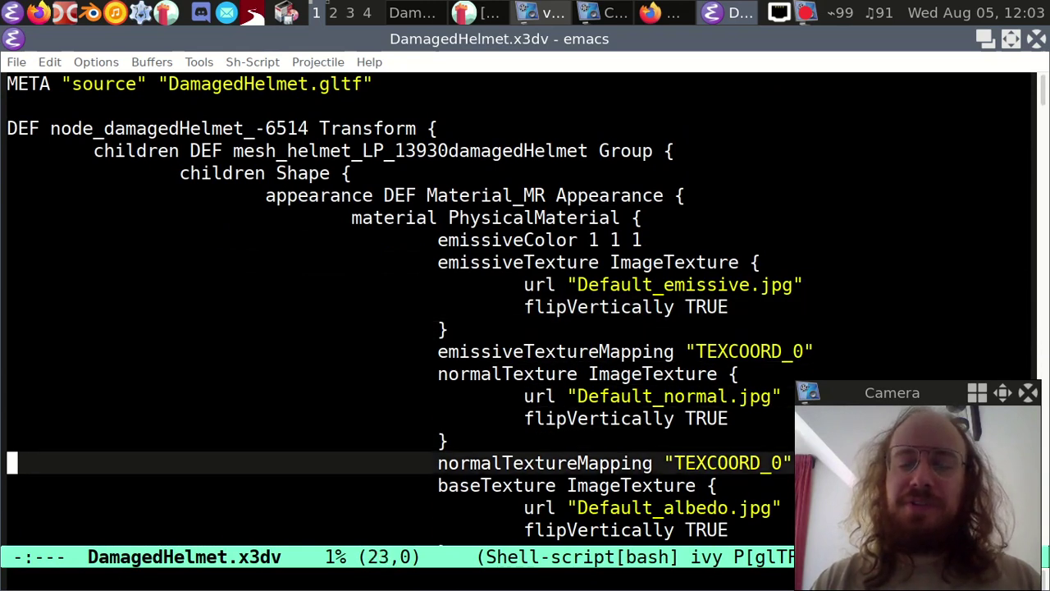
Step: Add the line baseColor 1 1 0 above baseTexture in the PhysicalMaterial and save DamagedHelmet.x3dv
{"action": "key", "text": "Down"}
{"action": "key", "text": "Down"}
{"action": "key", "text": "Down"}
{"action": "key", "text": "Down"}
{"action": "key", "text": "Down"}
{"action": "key", "text": "Down"}
{"action": "key", "text": "Down"}
{"action": "key", "text": "Down"}
{"action": "key", "text": "Up"}
{"action": "key", "text": "Up"}
{"action": "key", "text": "Up"}
{"action": "key", "text": "Up"}
{"action": "key", "text": "Up"}
{"action": "key", "text": "Up"}
{"action": "key", "text": "Up"}
{"action": "key", "text": "Up"}
{"action": "key", "text": "Up"}
{"action": "key", "text": "Up"}
{"action": "key", "text": "Down"}
{"action": "key", "text": "Down"}
{"action": "key", "text": "ctrl+e"}
{"action": "key", "text": "Return"}
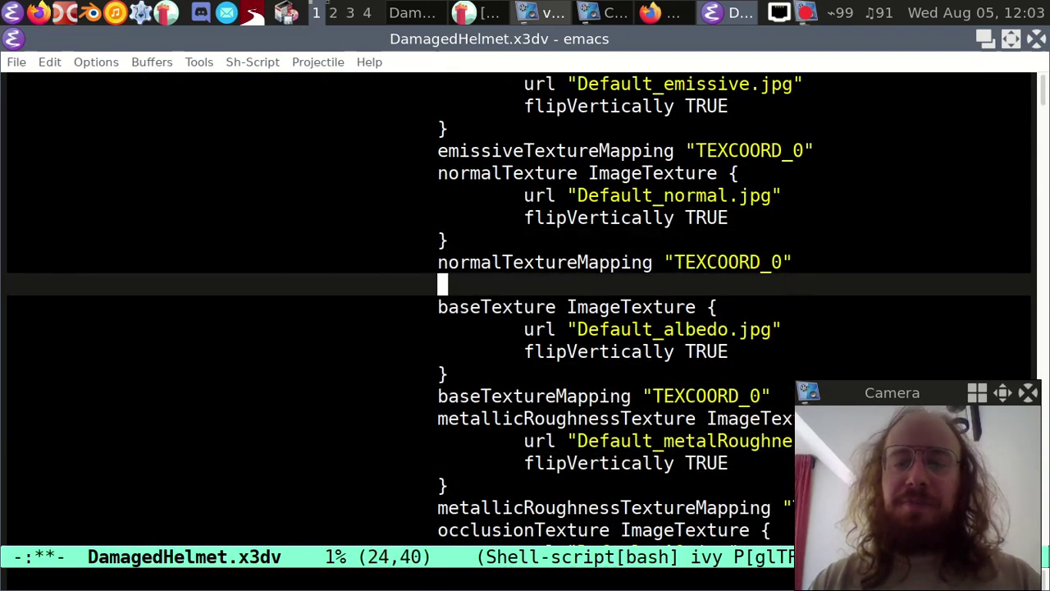
{"action": "type", "text": "base"}
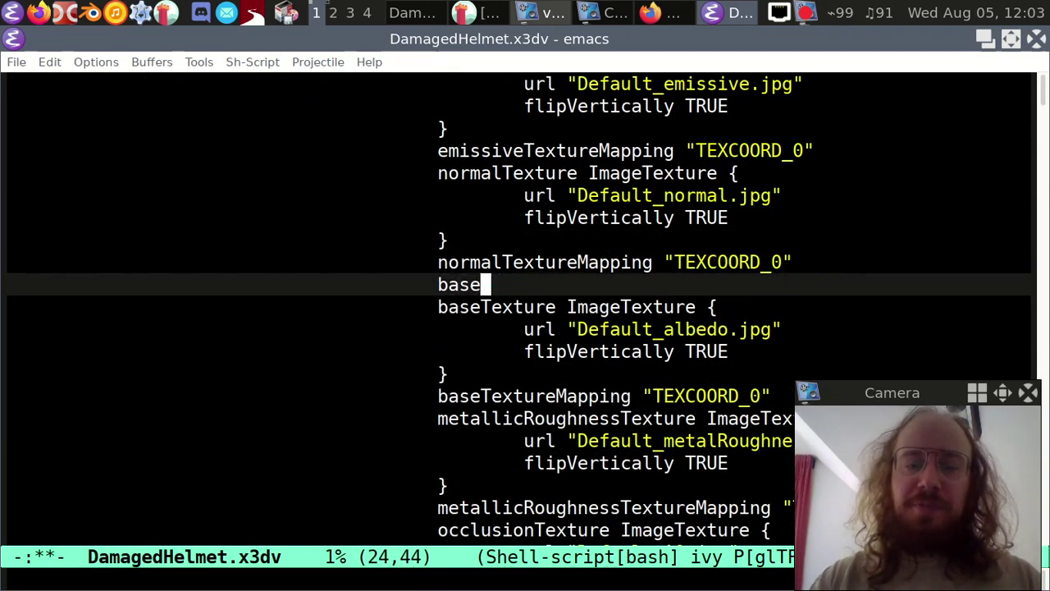
{"action": "type", "text": "Color 1 1 0"}
{"action": "key", "text": "ctrl+a"}
{"action": "key", "text": "Up"}
{"action": "key", "text": "Down"}
{"action": "key", "text": "ctrl+x"}
{"action": "key", "text": "ctrl+s"}
Step: Delete the emissiveColor, emissiveTexture and emissiveTextureMapping lines from the PhysicalMaterial and save the file
{"action": "key", "text": "Up"}
{"action": "key", "text": "Up"}
{"action": "key", "text": "Up"}
{"action": "key", "text": "Up"}
{"action": "key", "text": "Up"}
{"action": "key", "text": "Up"}
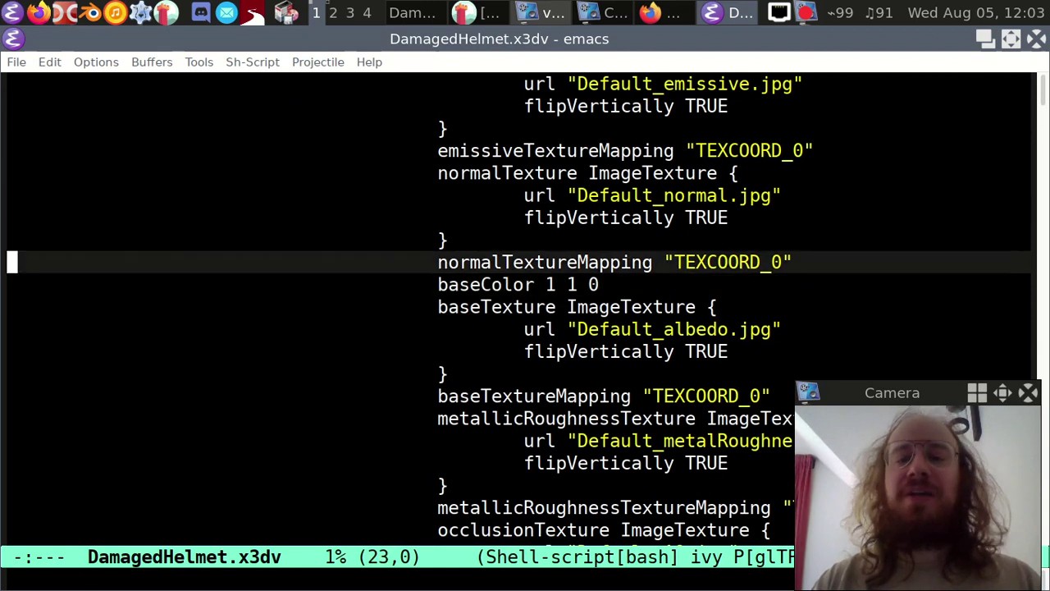
{"action": "key", "text": "Down"}
{"action": "key", "text": "ctrl+space"}
{"action": "key", "text": "Up"}
{"action": "key", "text": "Up"}
{"action": "key", "text": "Up"}
{"action": "key", "text": "Up"}
{"action": "key", "text": "Up"}
{"action": "key", "text": "Up"}
{"action": "key", "text": "Up"}
{"action": "key", "text": "Up"}
{"action": "key", "text": "Up"}
{"action": "key", "text": "Down"}
{"action": "key", "text": "Down"}
{"action": "key", "text": "Down"}
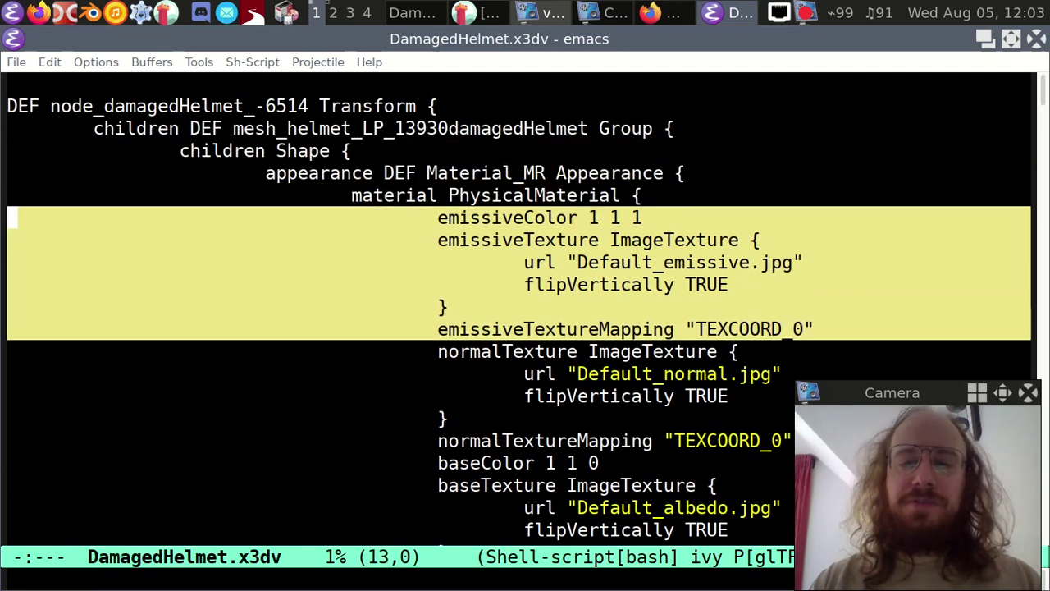
{"action": "key", "text": "ctrl+w"}
Step: Look through the remaining PhysicalMaterial fields, from the normal texture down to the metallic-roughness and occlusion textures
{"action": "key", "text": "Down"}
{"action": "key", "text": "Down"}
{"action": "key", "text": "Down"}
{"action": "key", "text": "Down"}
{"action": "key", "text": "Down"}
{"action": "key", "text": "Down"}
{"action": "key", "text": "Down"}
{"action": "key", "text": "Down"}
{"action": "key", "text": "Down"}
{"action": "key", "text": "Down"}
{"action": "key", "text": "Down"}
{"action": "key", "text": "Down"}
{"action": "key", "text": "Down"}
{"action": "key", "text": "Down"}
{"action": "key", "text": "Down"}
{"action": "key", "text": "Down"}
{"action": "key", "text": "Down"}
{"action": "key", "text": "Down"}
{"action": "key", "text": "Down"}
{"action": "key", "text": "Down"}
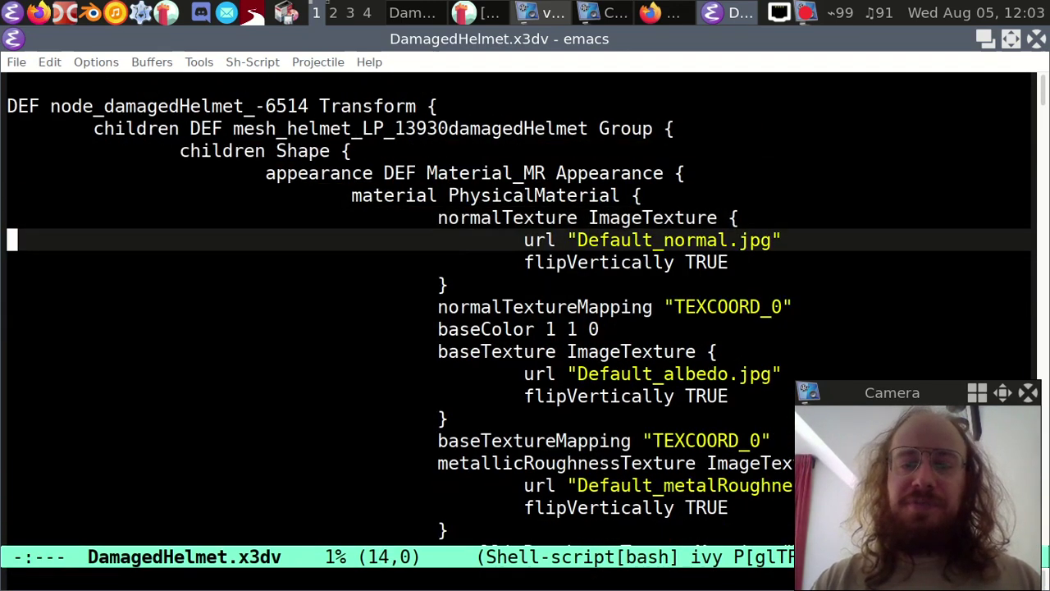
{"action": "key", "text": "Up"}
{"action": "key", "text": "Up"}
{"action": "key", "text": "Up"}
{"action": "key", "text": "Up"}
{"action": "key", "text": "Up"}
{"action": "key", "text": "Up"}
{"action": "key", "text": "Up"}
{"action": "key", "text": "Down"}
{"action": "key", "text": "Down"}
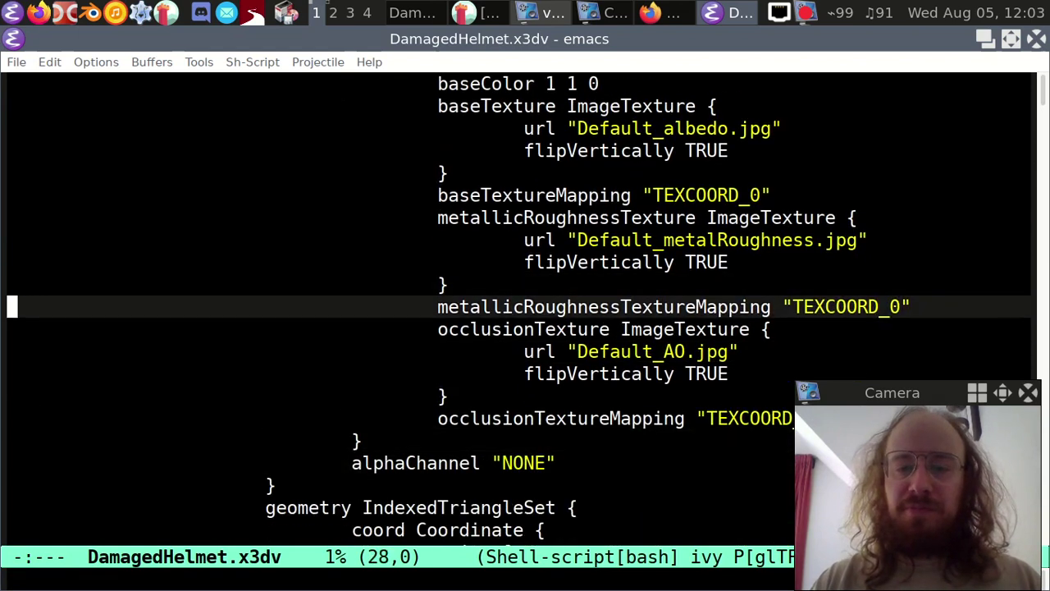
Step: Delete the occlusionTexture block and occlusionTextureMapping line from the PhysicalMaterial and save DamagedHelmet.x3dv
{"action": "key", "text": "ctrl+space"}
{"action": "key", "text": "Down"}
{"action": "key", "text": "Down"}
{"action": "key", "text": "Down"}
{"action": "key", "text": "Down"}
{"action": "key", "text": "Down"}
{"action": "key", "text": "ctrl+w"}
{"action": "key", "text": "ctrl+x"}
{"action": "key", "text": "ctrl+s"}
Step: Review the edited PhysicalMaterial, from the normal texture fields to the baseColor and baseTexture lines
{"action": "key", "text": "Up"}
{"action": "key", "text": "Up"}
{"action": "key", "text": "Up"}
{"action": "key", "text": "Up"}
{"action": "key", "text": "Up"}
{"action": "key", "text": "Up"}
{"action": "key", "text": "Up"}
{"action": "key", "text": "Up"}
{"action": "key", "text": "Up"}
{"action": "key", "text": "Up"}
{"action": "key", "text": "Up"}
{"action": "key", "text": "Up"}
{"action": "key", "text": "Up"}
{"action": "key", "text": "Up"}
{"action": "key", "text": "Up"}
{"action": "key", "text": "Up"}
{"action": "key", "text": "Down"}
{"action": "key", "text": "Down"}
{"action": "key", "text": "Down"}
{"action": "key", "text": "Down"}
{"action": "key", "text": "Down"}
{"action": "key", "text": "Down"}
{"action": "key", "text": "Down"}
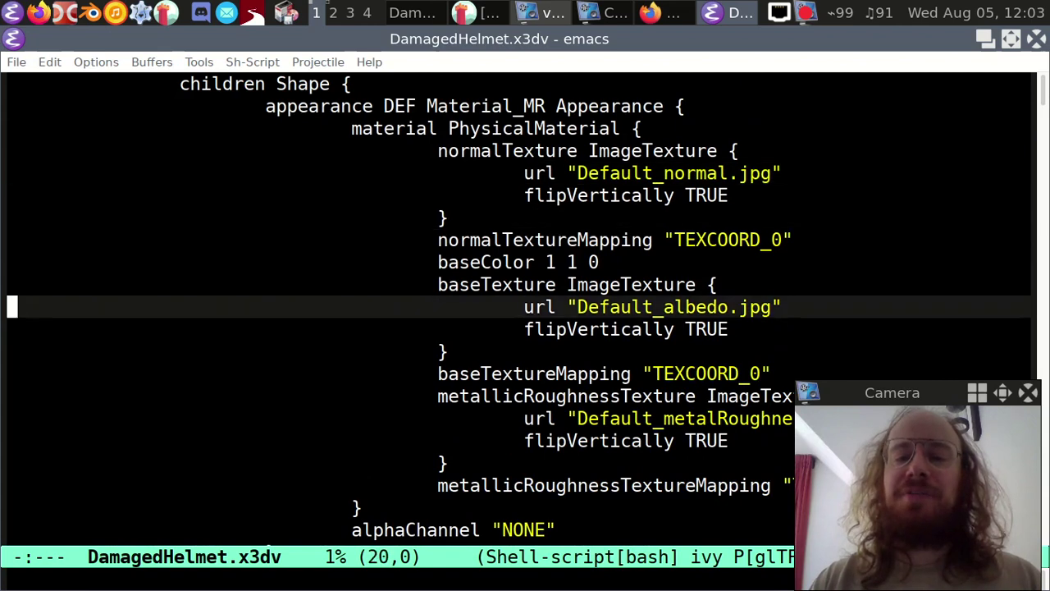
{"action": "key", "text": "Up"}
Step: Switch to view3dscene and open the edited DamagedHelmet.x3dv from the glTF folder
{"action": "key", "text": "alt+Tab"}
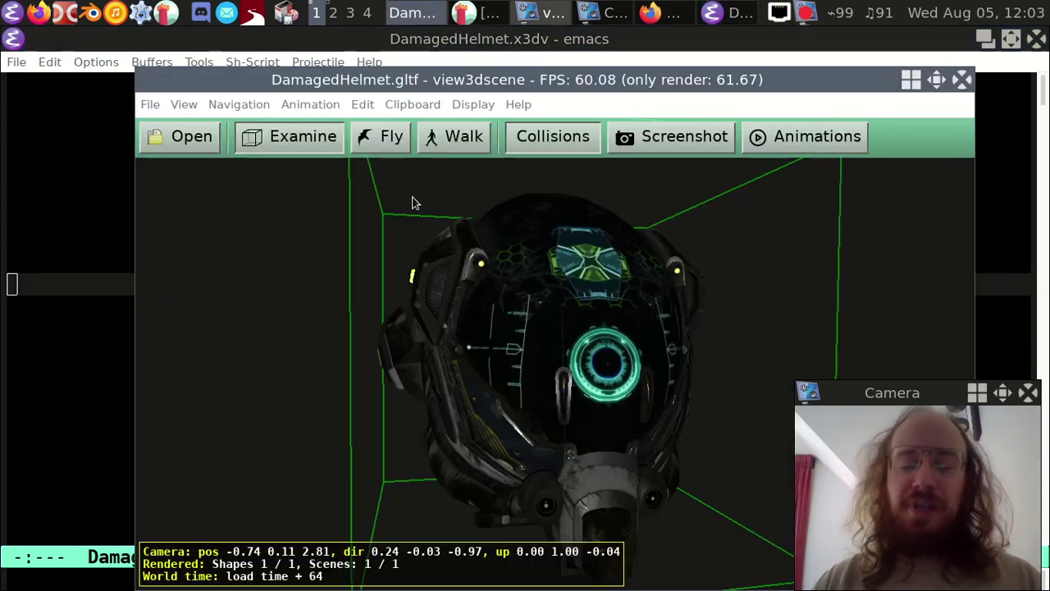
{"action": "key", "text": "ctrl+o"}
{"action": "key", "text": "Down"}
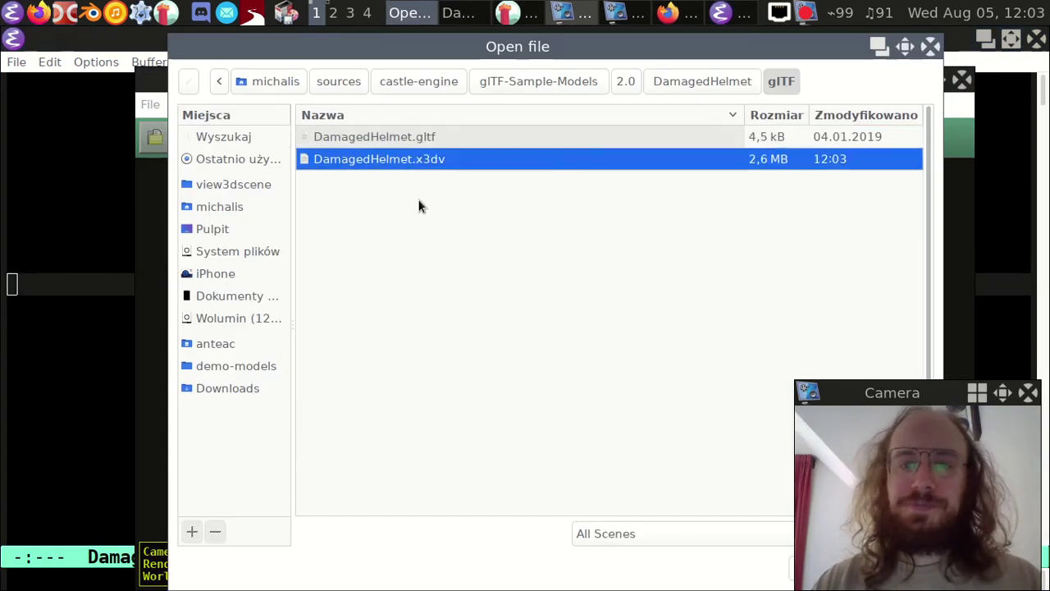
{"action": "key", "text": "Return"}
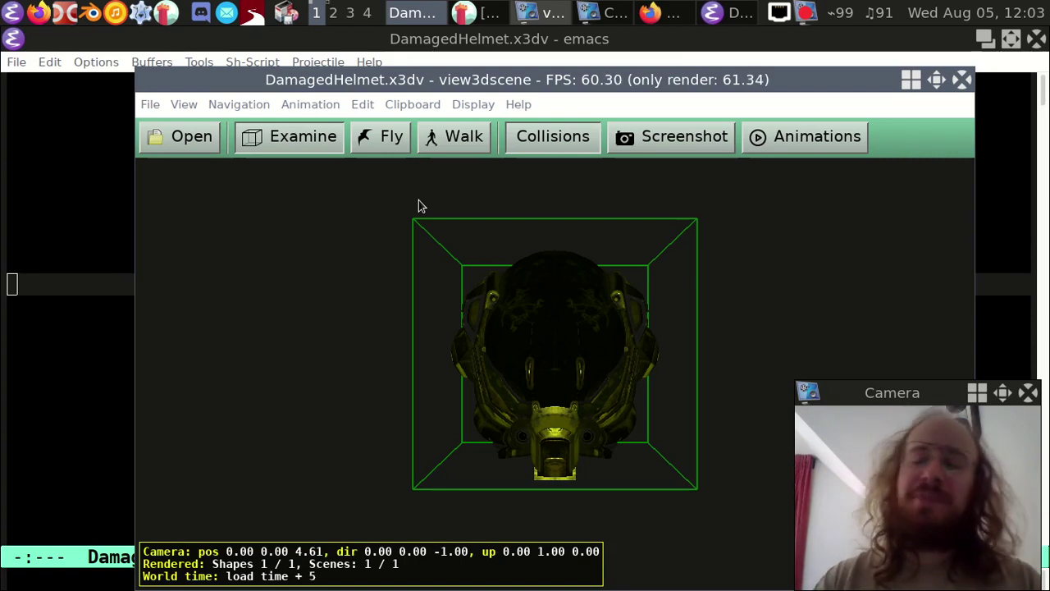
Step: Examine the recoloured helmet from the side and from above, and look over the available file open and save commands
{"action": "key", "text": "alt+Tab"}
{"action": "key", "text": "alt+Tab"}
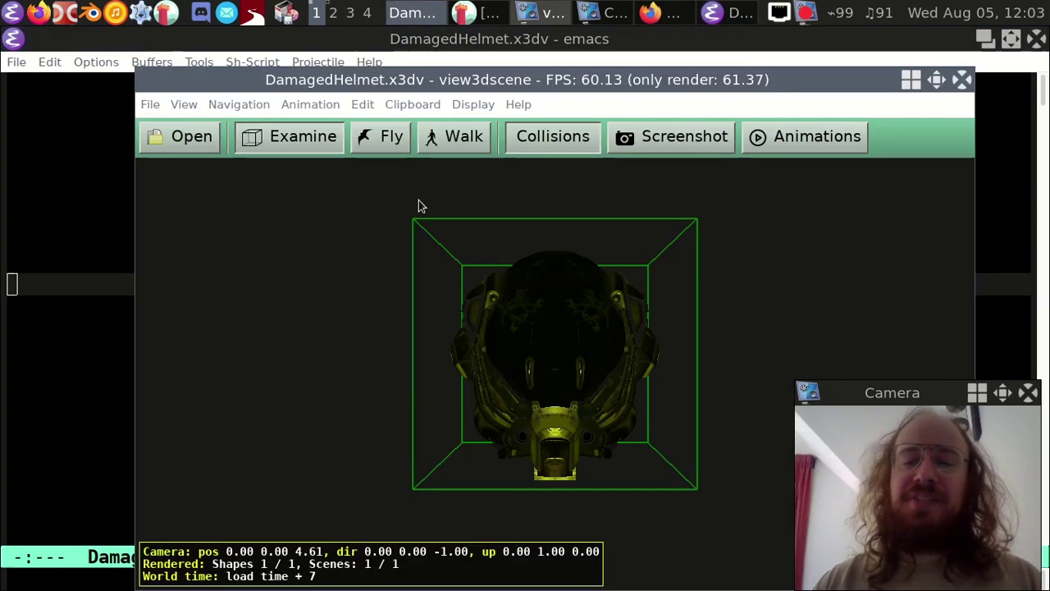
{"action": "scroll", "coordinate": [493, 263], "scroll_direction": "up", "scroll_amount": 3}
{"action": "left_click_drag", "start_coordinate": [527, 282], "coordinate": [549, 314]}
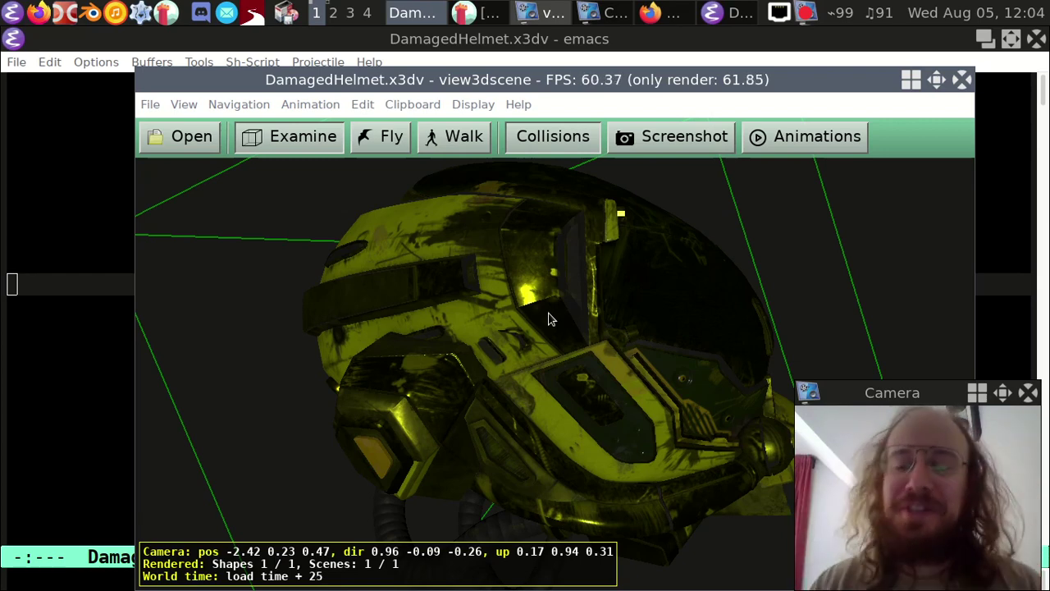
{"action": "left_click_drag", "start_coordinate": [535, 307], "coordinate": [497, 357]}
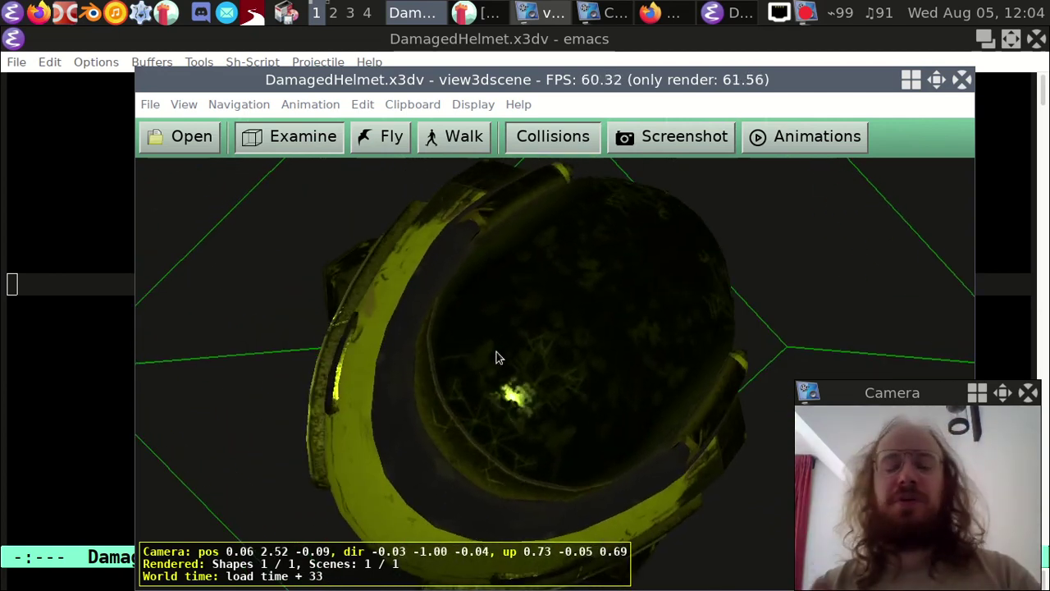
{"action": "left_click", "coordinate": [154, 107]}
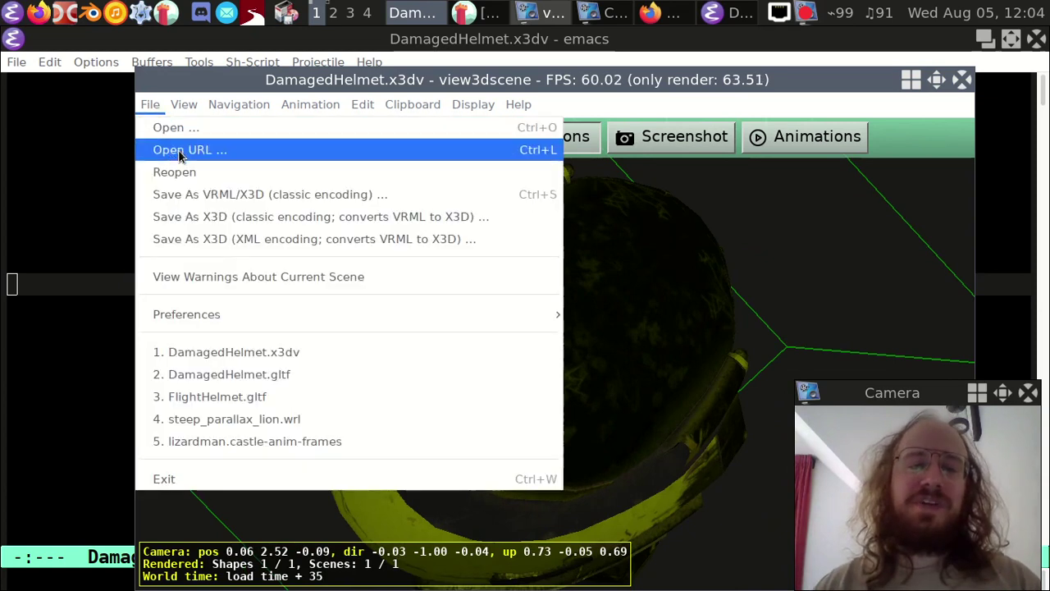
{"action": "left_click", "coordinate": [760, 296]}
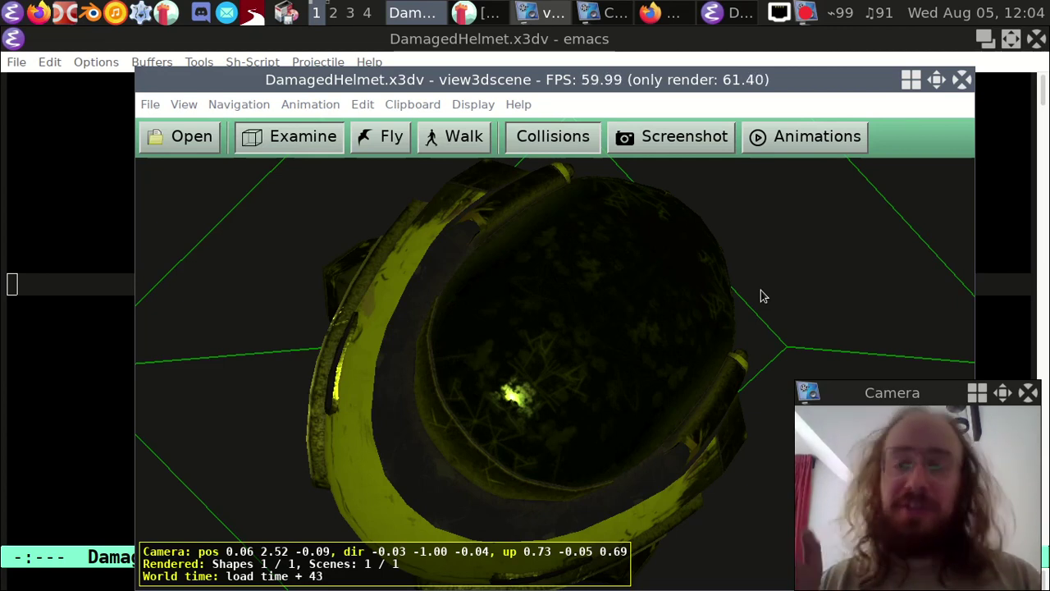
Step: Close view3dscene and switch to the Firefox wiki page to read the notes on mixing formats through Inline
{"action": "key", "text": "ctrl+w"}
{"action": "key", "text": "alt+Tab"}
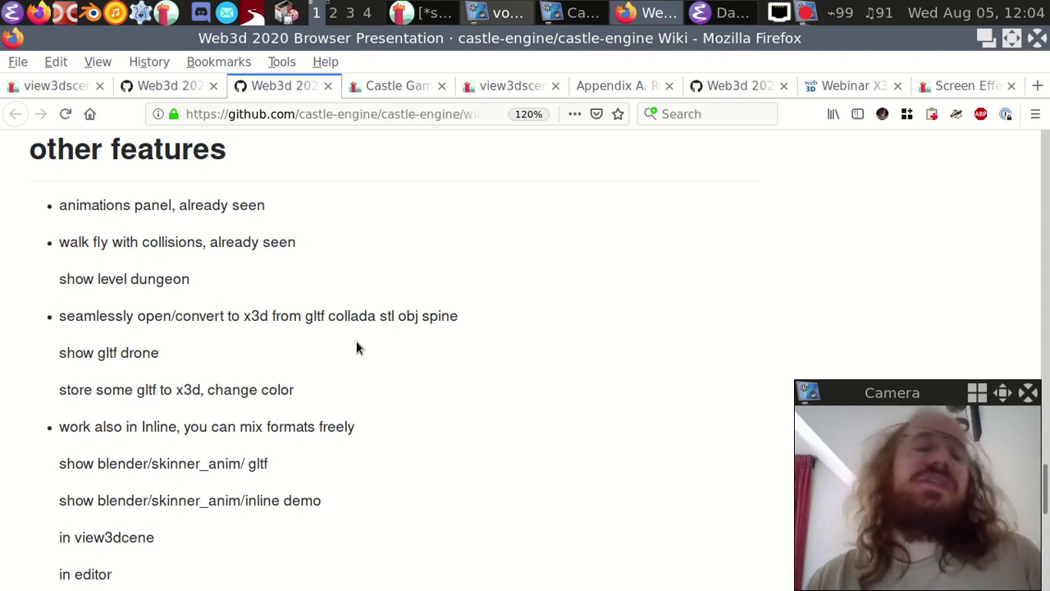
{"action": "scroll", "coordinate": [353, 340], "scroll_direction": "down", "scroll_amount": 2}
{"action": "double_click", "coordinate": [162, 321]}
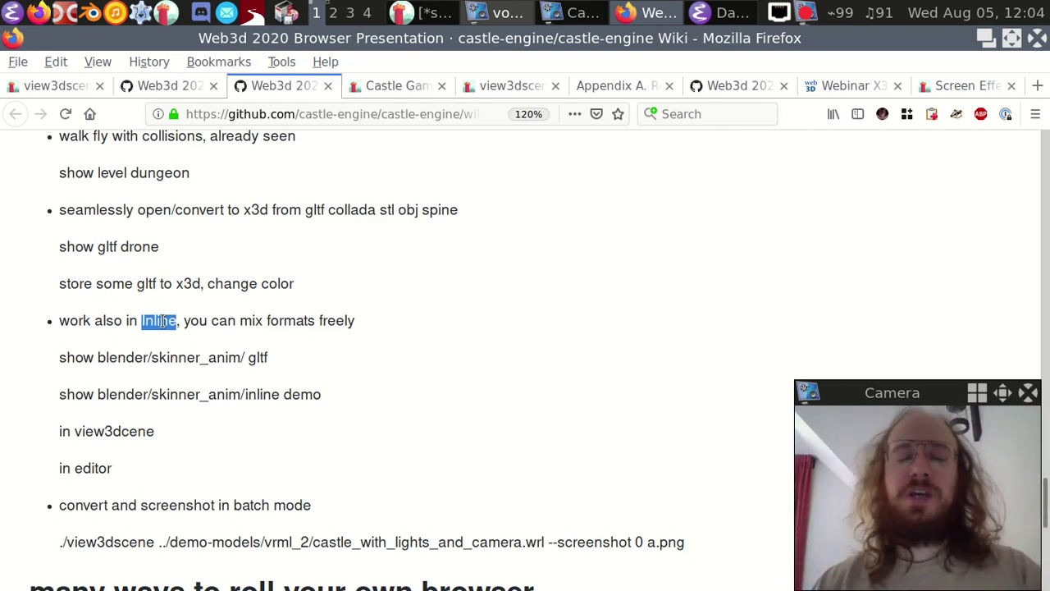
{"action": "left_click", "coordinate": [276, 320]}
{"action": "key", "text": "alt+Tab"}
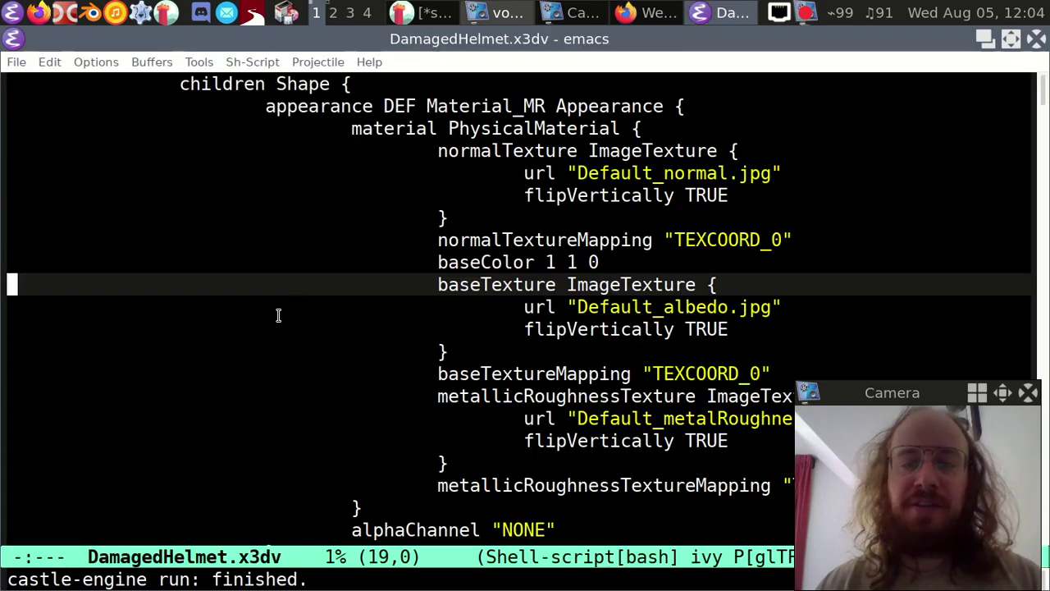
{"action": "key", "text": "alt+Tab"}
{"action": "key", "text": "alt+Tab"}
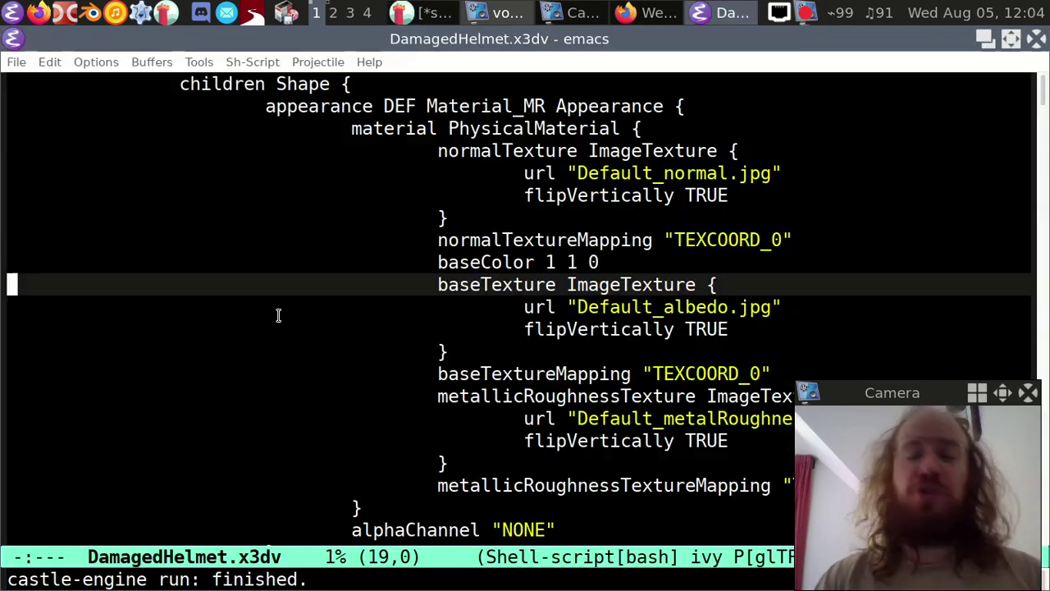
{"action": "key", "text": "alt+Tab"}
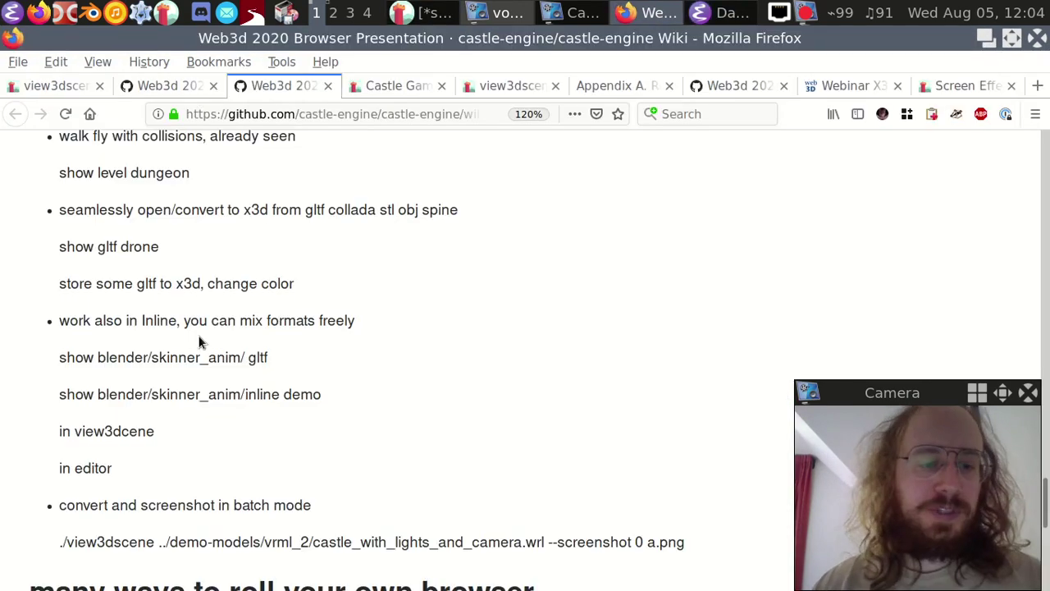
Step: Read the wiki note on converting and taking screenshots in batch mode, including the example view3dscene command
{"action": "scroll", "coordinate": [211, 352], "scroll_direction": "down", "scroll_amount": 3}
{"action": "mouse_move", "coordinate": [64, 436]}
{"action": "left_mouse_down"}
{"action": "mouse_move", "coordinate": [686, 439]}
{"action": "mouse_move", "coordinate": [67, 427]}
{"action": "left_mouse_up"}
{"action": "left_click", "coordinate": [689, 465]}
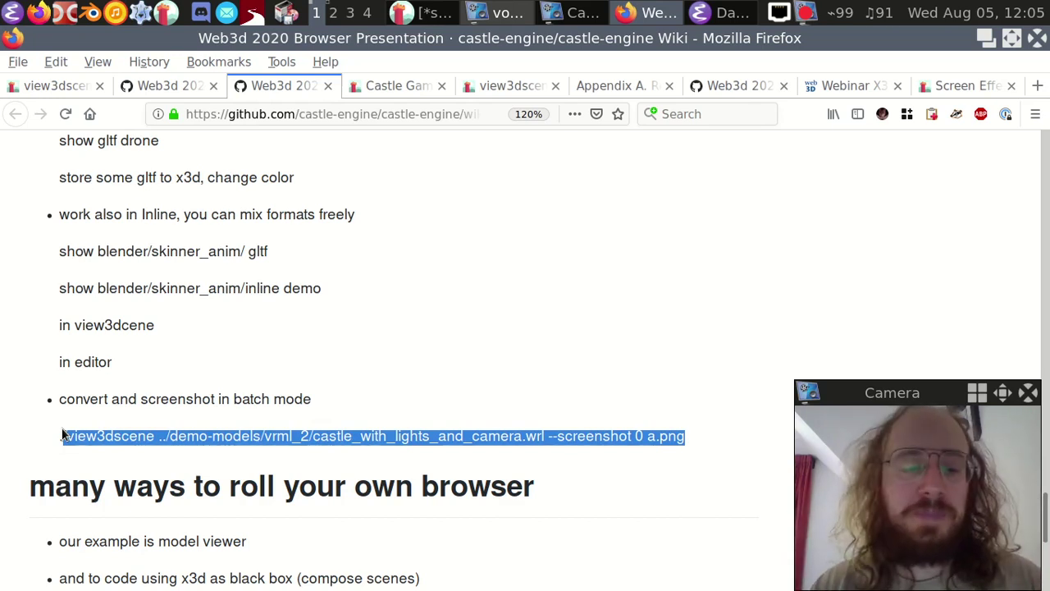
{"action": "left_click", "coordinate": [62, 427]}
Step: Read the wiki section "many ways to roll your own browser", focusing on composing scenes with X3D as a black box
{"action": "scroll", "coordinate": [62, 431], "scroll_direction": "down", "scroll_amount": 3}
{"action": "left_click_drag", "start_coordinate": [40, 392], "coordinate": [481, 427]}
{"action": "left_click", "coordinate": [480, 427]}
{"action": "scroll", "coordinate": [480, 429], "scroll_direction": "down", "scroll_amount": 5}
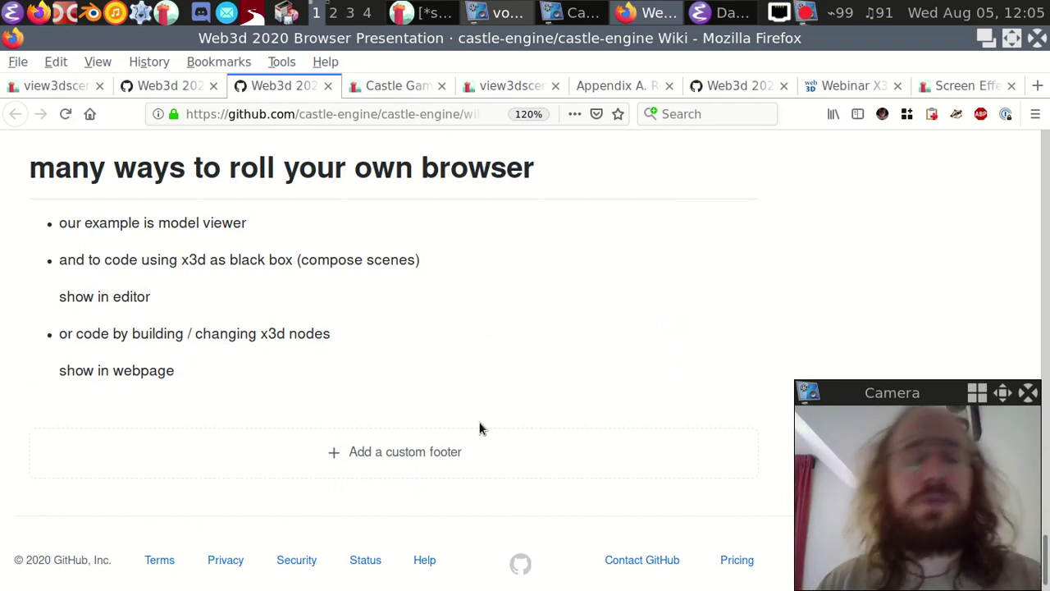
{"action": "left_click_drag", "start_coordinate": [129, 261], "coordinate": [414, 261]}
{"action": "left_click", "coordinate": [361, 292]}
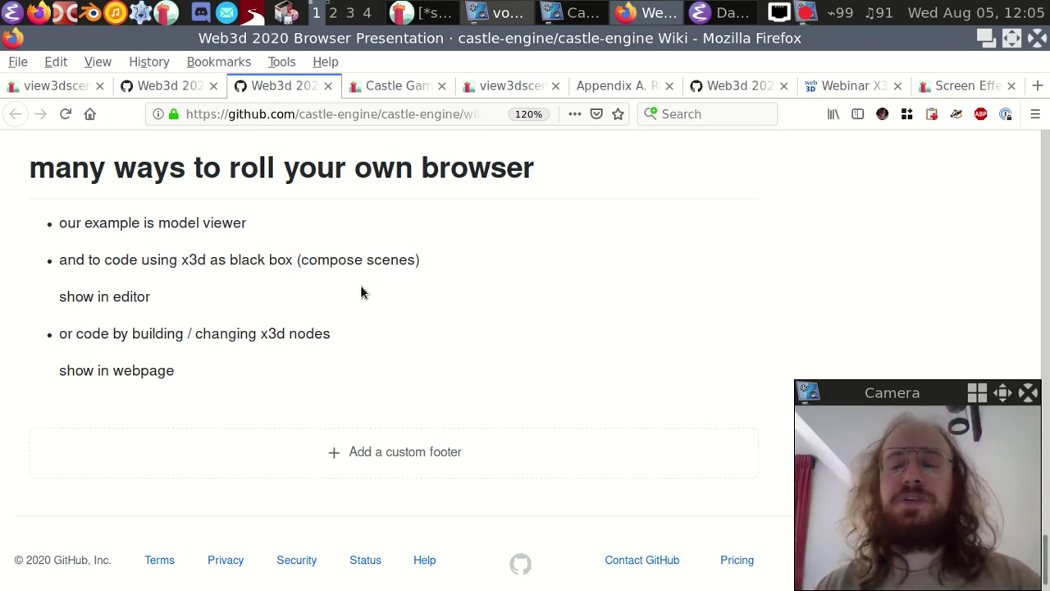
{"action": "left_click_drag", "start_coordinate": [364, 238], "coordinate": [402, 262]}
{"action": "left_click", "coordinate": [411, 263]}
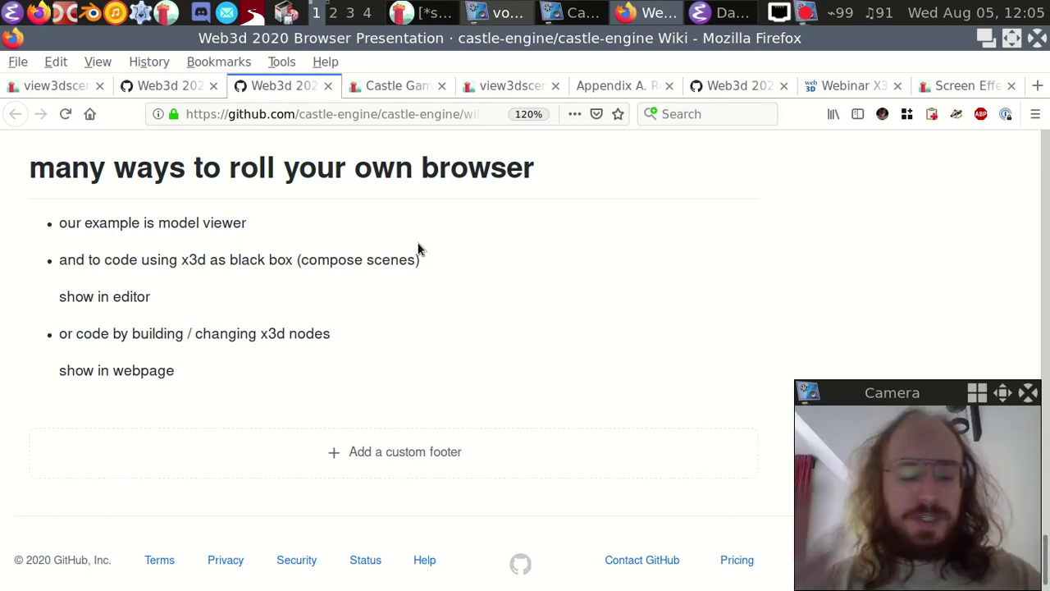
Step: Switch to the Castle Game Engine editor, select the "adasd" button in the design, and save the design
{"action": "key", "text": "alt+Tab"}
{"action": "key", "text": "alt+Tab"}
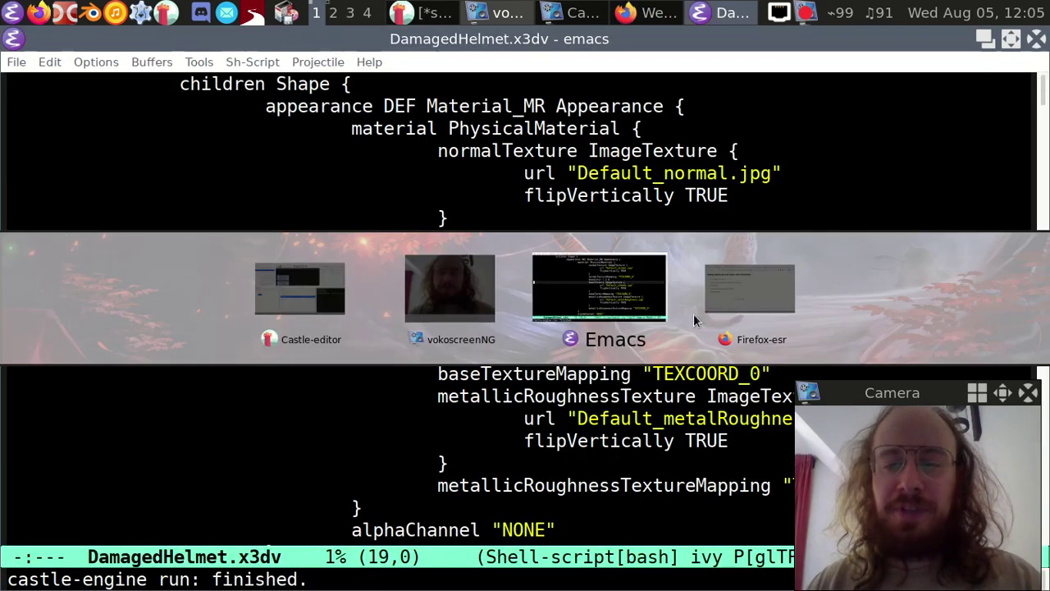
{"action": "left_click", "coordinate": [312, 289]}
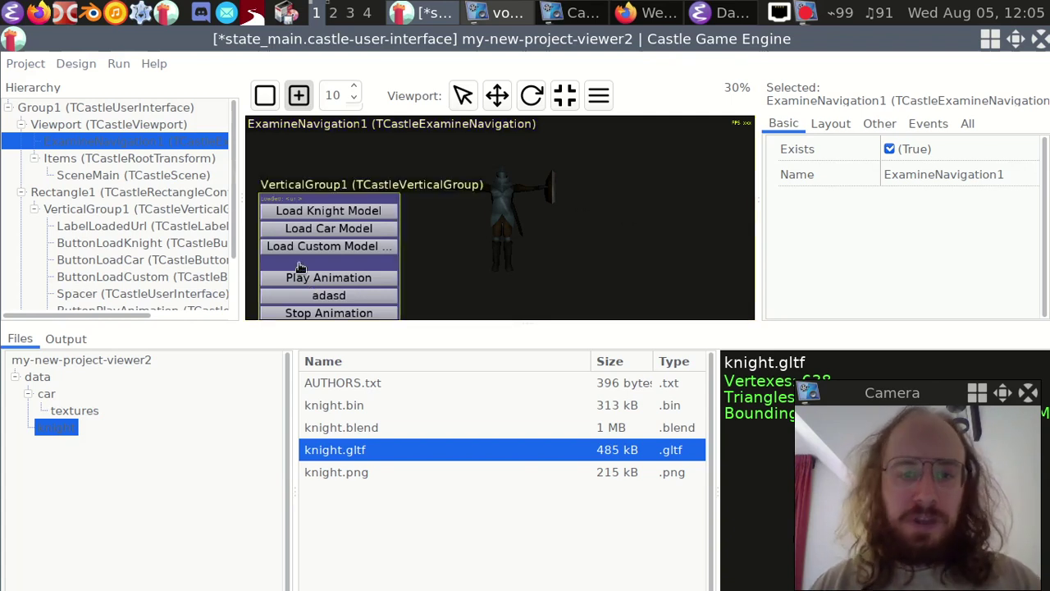
{"action": "left_click", "coordinate": [326, 295]}
{"action": "left_click", "coordinate": [338, 279]}
{"action": "left_click", "coordinate": [343, 296]}
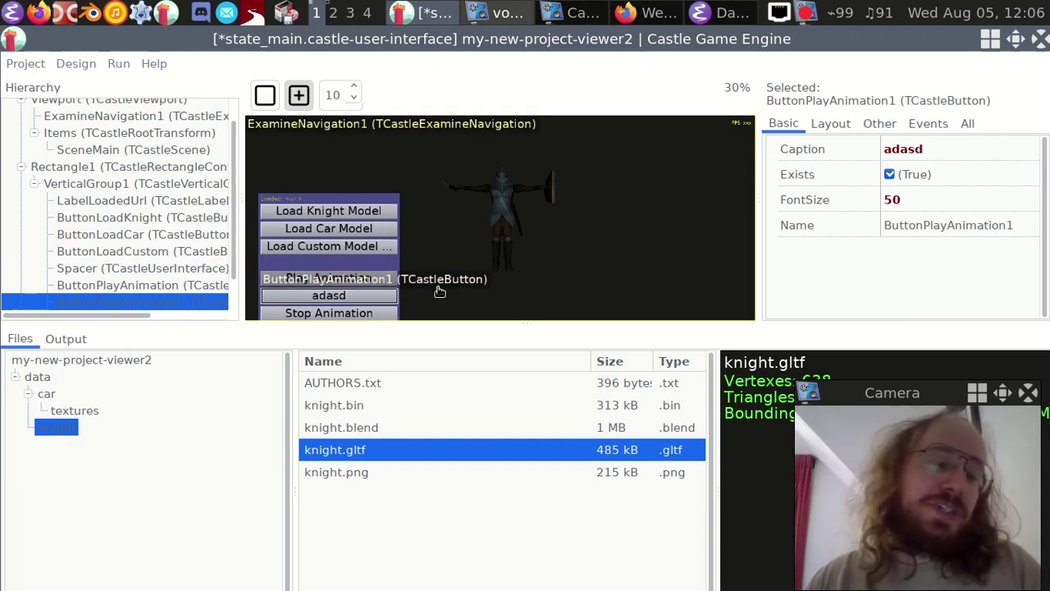
{"action": "key", "text": "ctrl+s"}
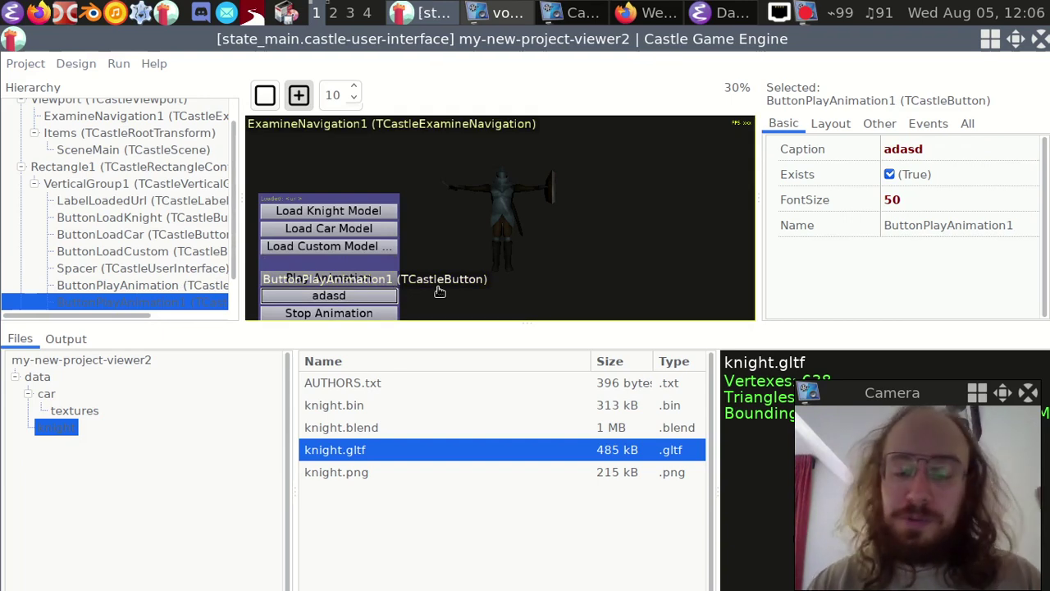
Step: Compile my-new-project-viewer2 in debug mode and run it
{"action": "key", "text": "ctrl+F9"}
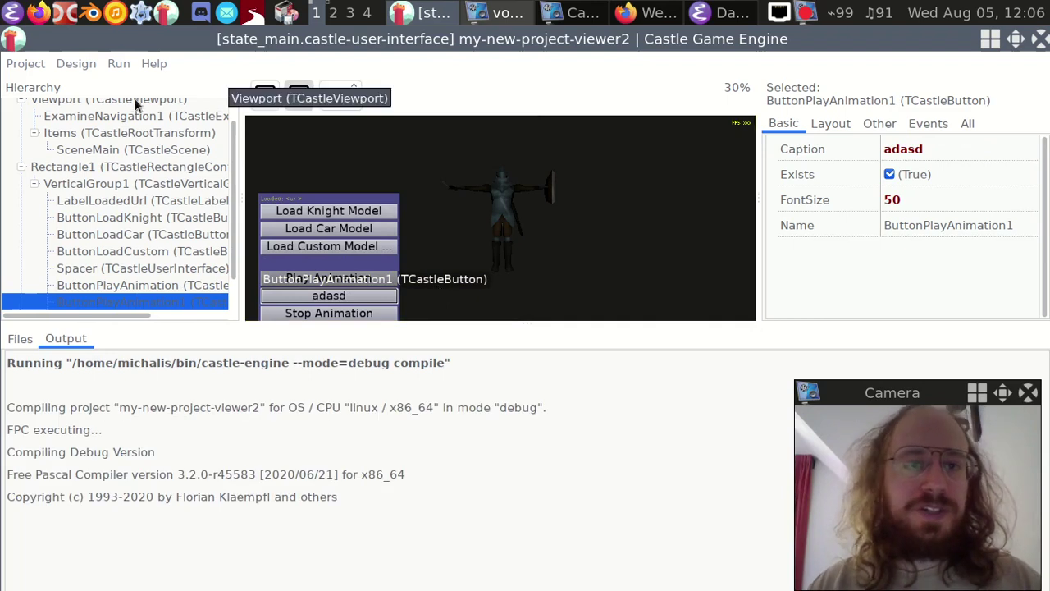
{"action": "left_click", "coordinate": [119, 65]}
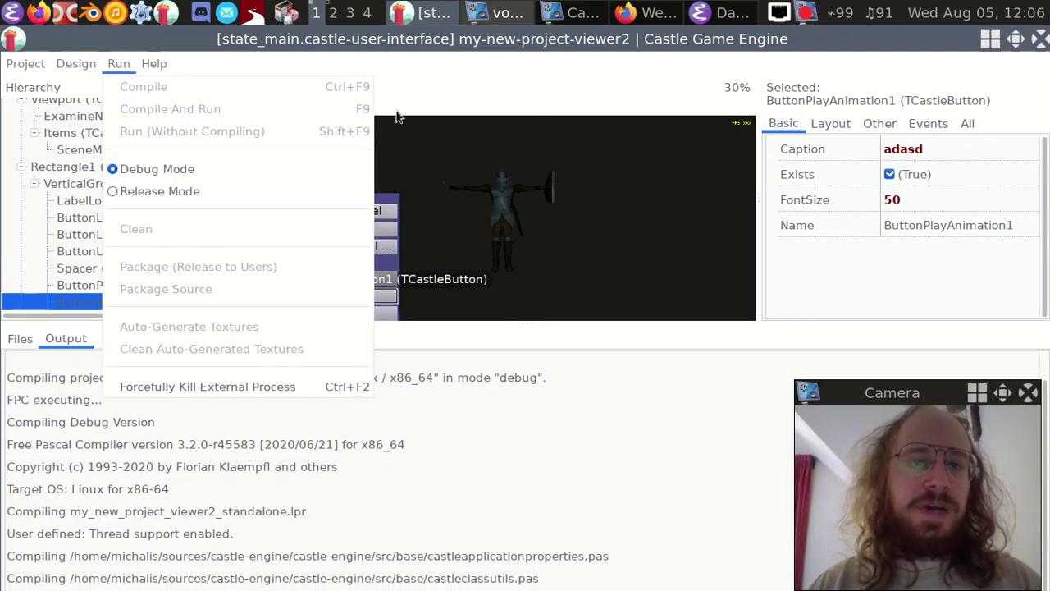
{"action": "left_click", "coordinate": [430, 191]}
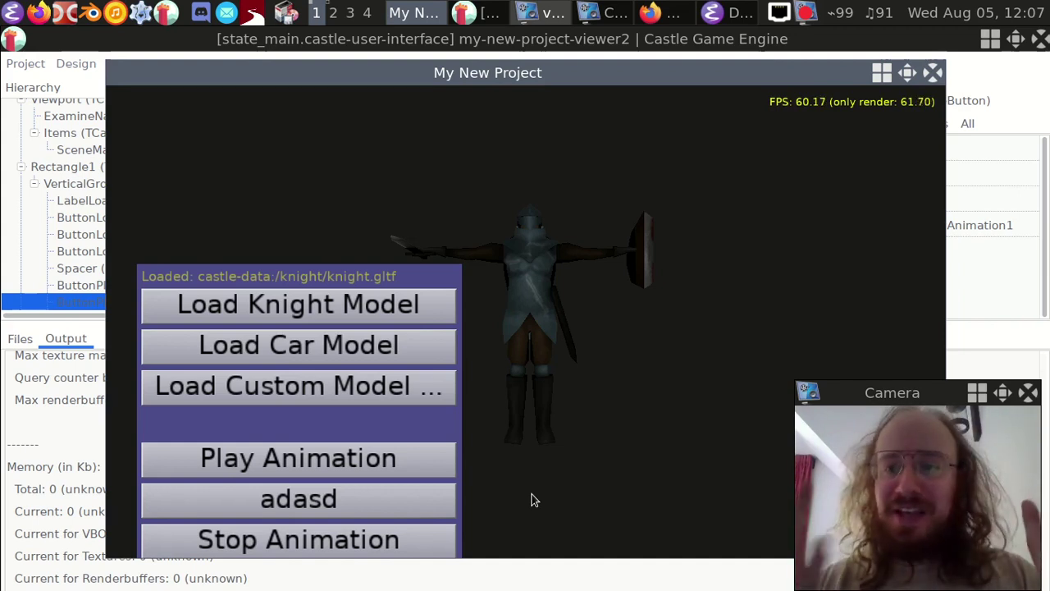
Step: Test model switching in the running viewer by rotating the knight and loading the car, the knight and the car again
{"action": "left_click_drag", "start_coordinate": [549, 452], "coordinate": [558, 163]}
{"action": "left_click_drag", "start_coordinate": [601, 77], "coordinate": [566, 77]}
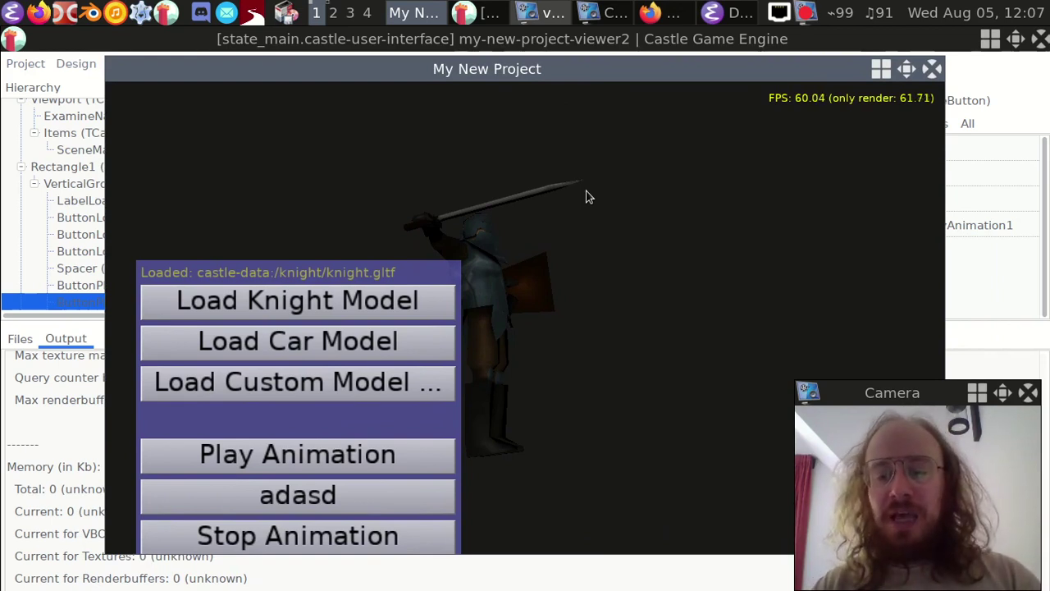
{"action": "left_click", "coordinate": [302, 338]}
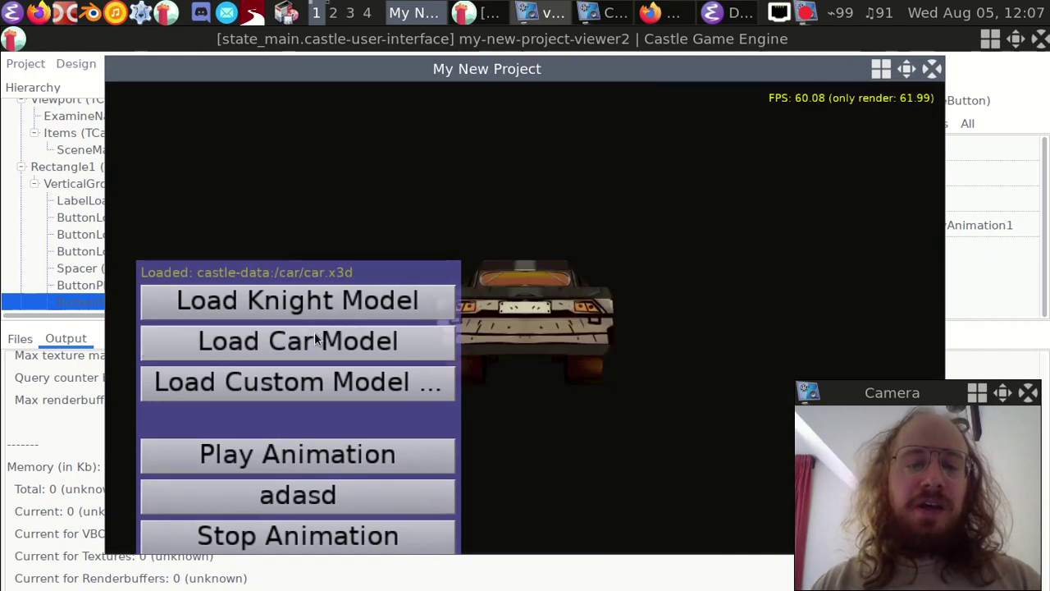
{"action": "left_click_drag", "start_coordinate": [589, 306], "coordinate": [624, 358]}
{"action": "left_click", "coordinate": [342, 301]}
{"action": "left_click_drag", "start_coordinate": [502, 246], "coordinate": [369, 302]}
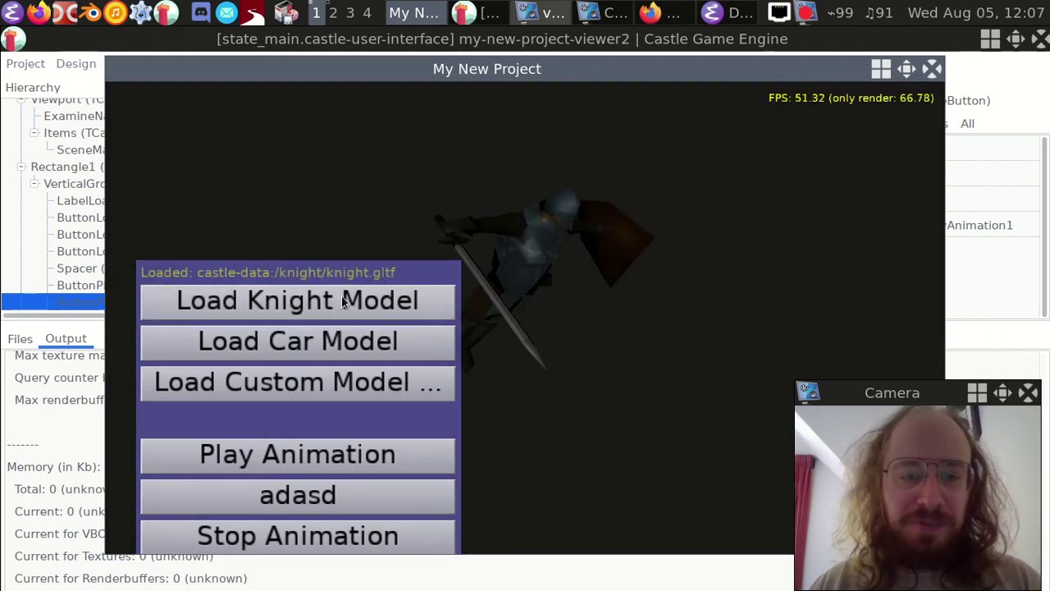
{"action": "left_click", "coordinate": [344, 342]}
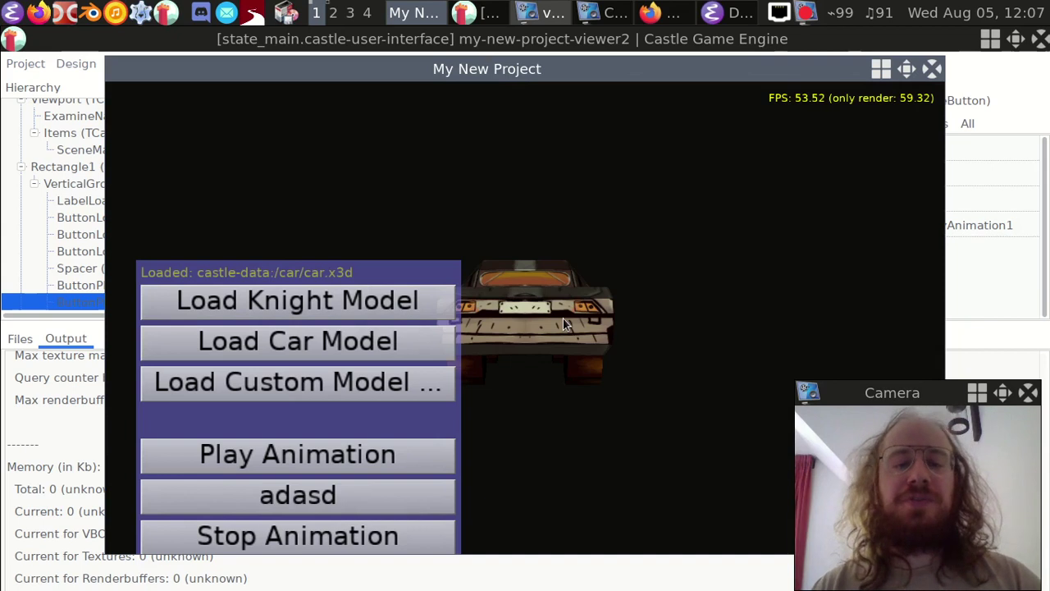
Step: Check the file chooser for loading a custom model, cancel it, and rotate the car to a side view
{"action": "left_click", "coordinate": [439, 389]}
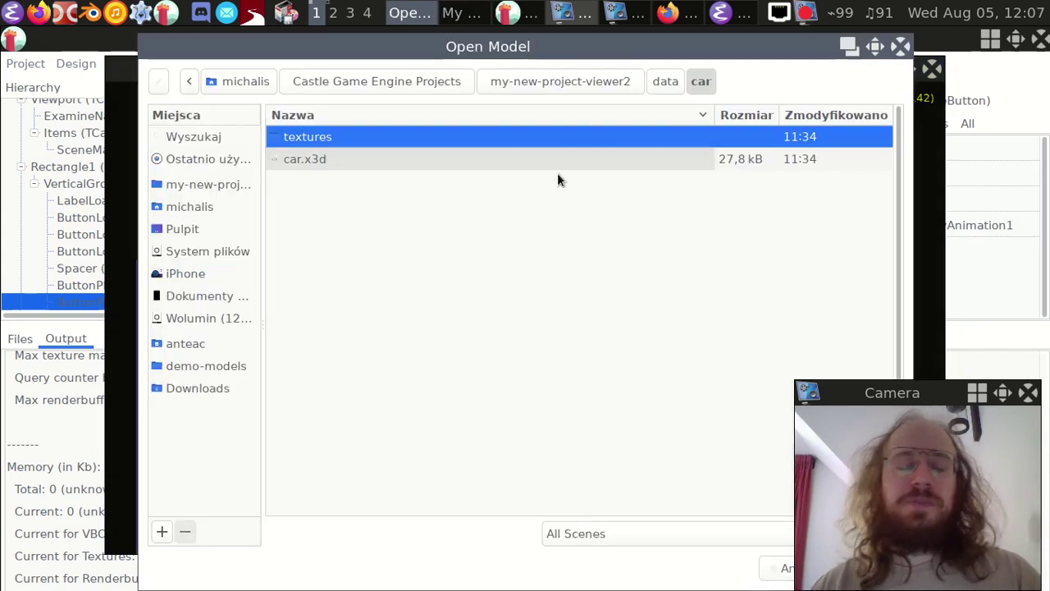
{"action": "key", "text": "Escape"}
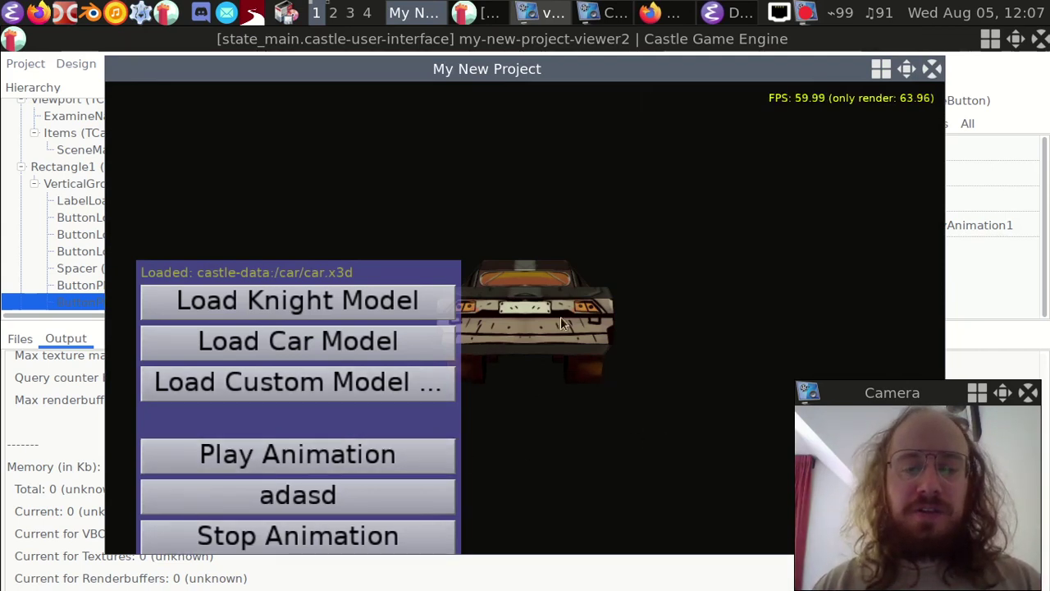
{"action": "left_click_drag", "start_coordinate": [561, 316], "coordinate": [581, 404]}
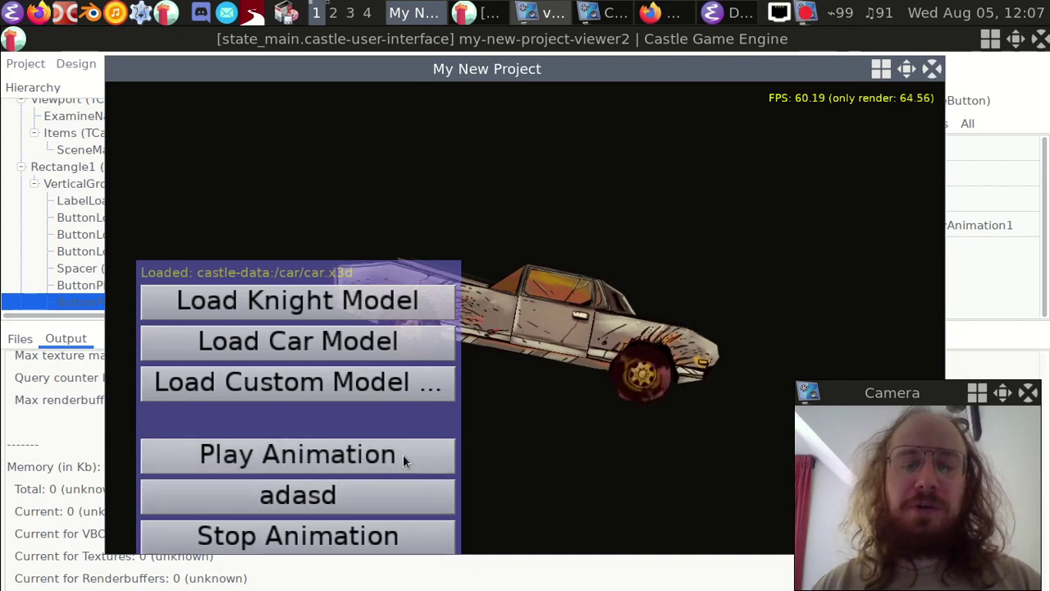
Step: Test the "adasd" button twice with the car model loaded and quit the running project
{"action": "left_click", "coordinate": [351, 499]}
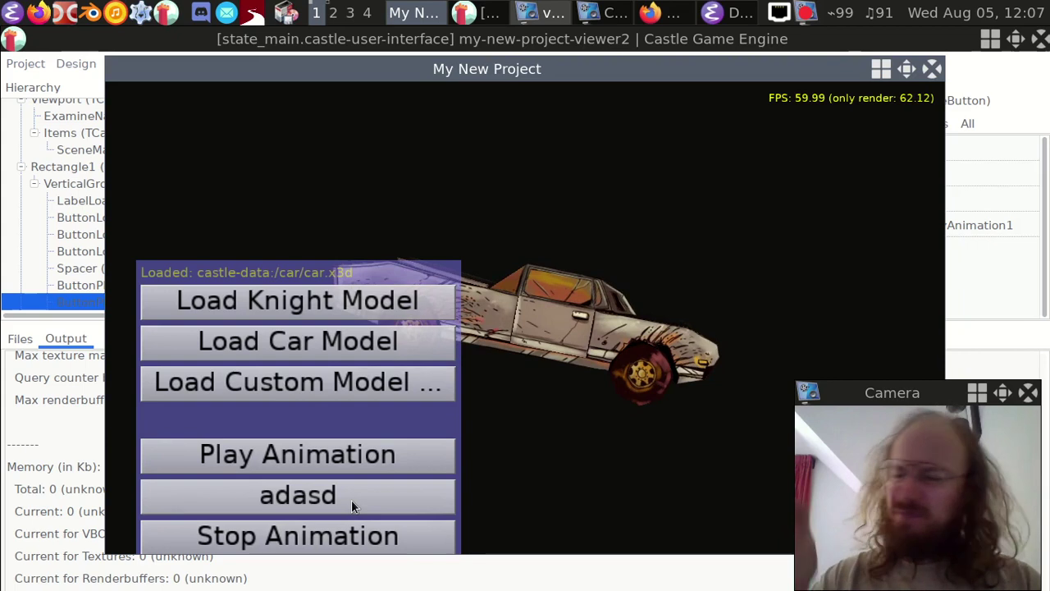
{"action": "left_click", "coordinate": [351, 499]}
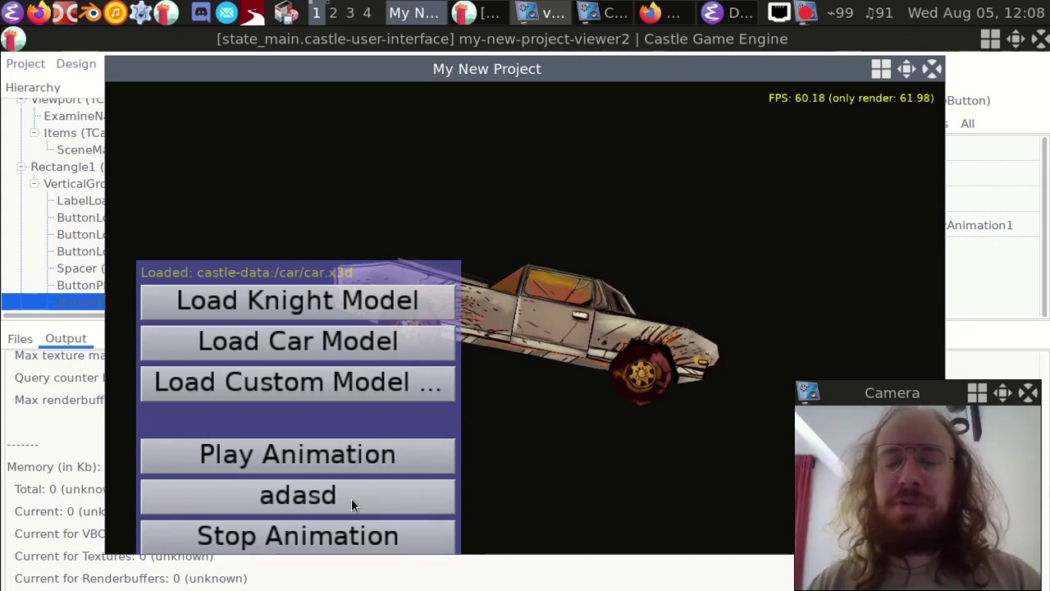
{"action": "key", "text": "Escape"}
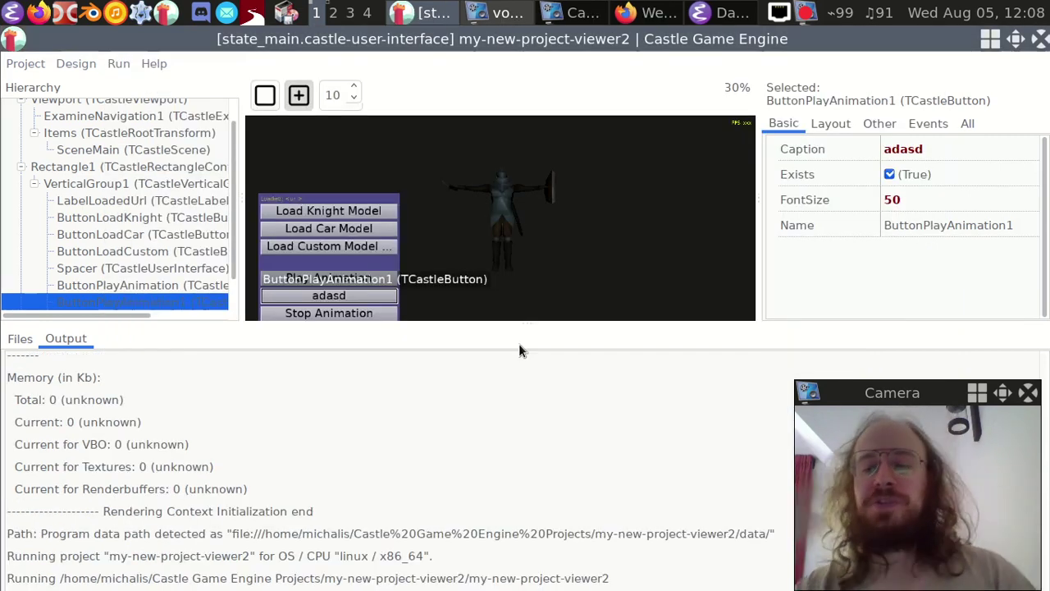
Step: Duplicate the SceneMain scene and rename the copy SceneAnother
{"action": "left_click", "coordinate": [165, 151]}
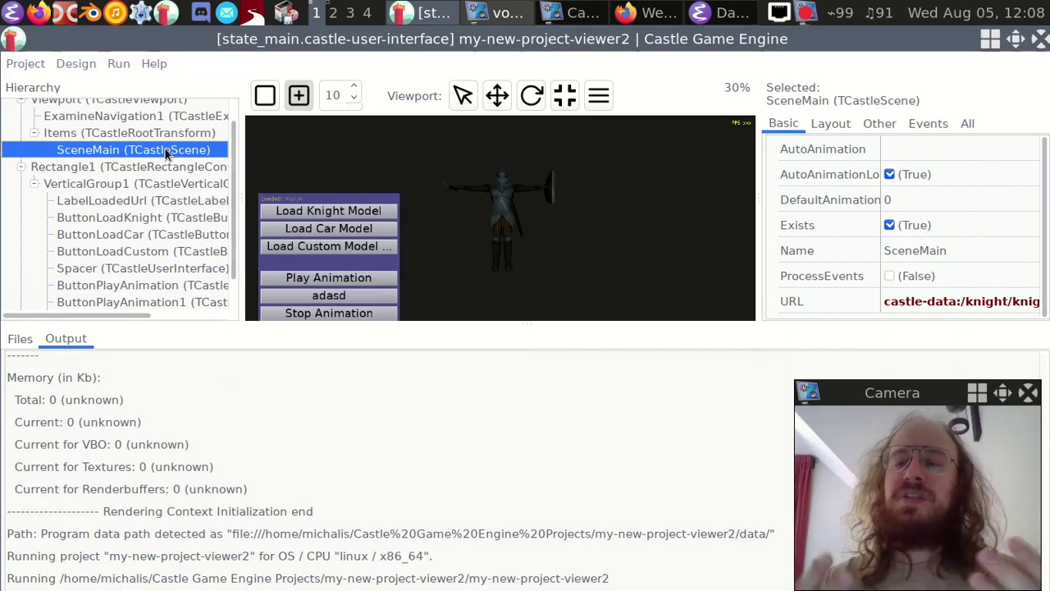
{"action": "key", "text": "ctrl+d"}
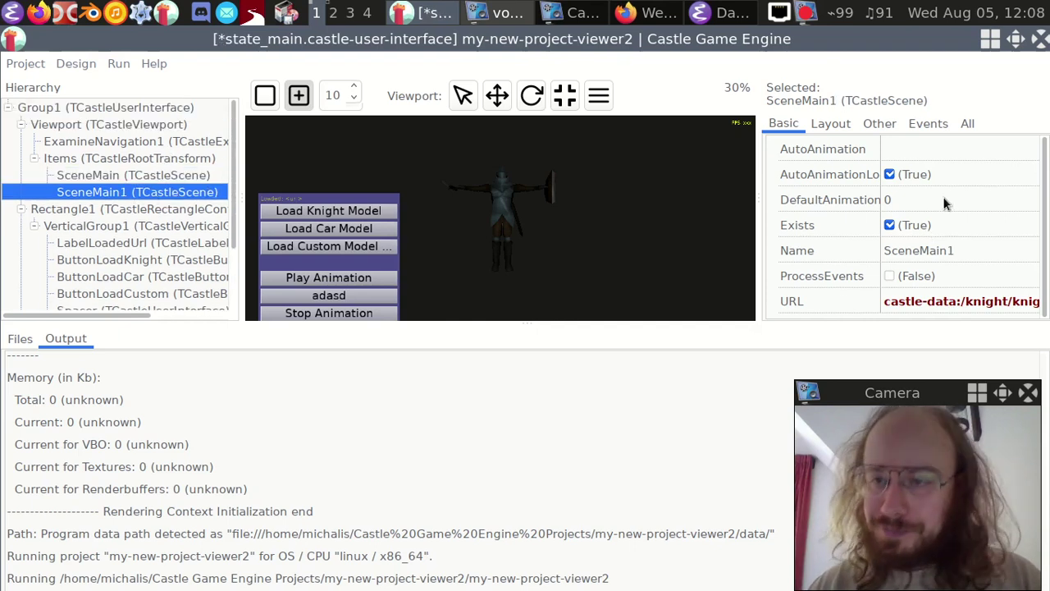
{"action": "left_click", "coordinate": [144, 161]}
{"action": "left_click", "coordinate": [126, 177]}
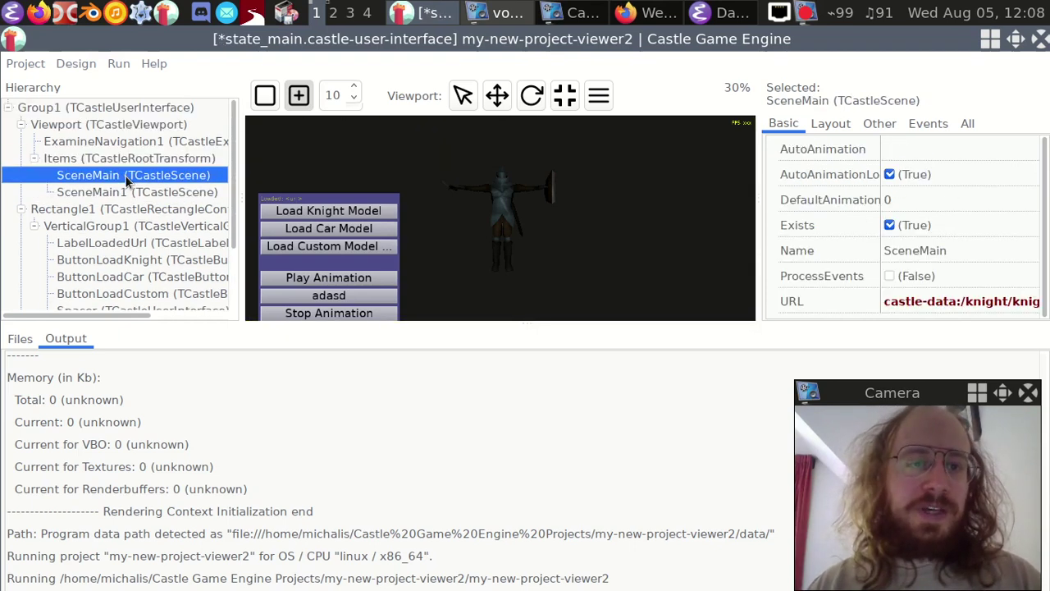
{"action": "left_click", "coordinate": [125, 191]}
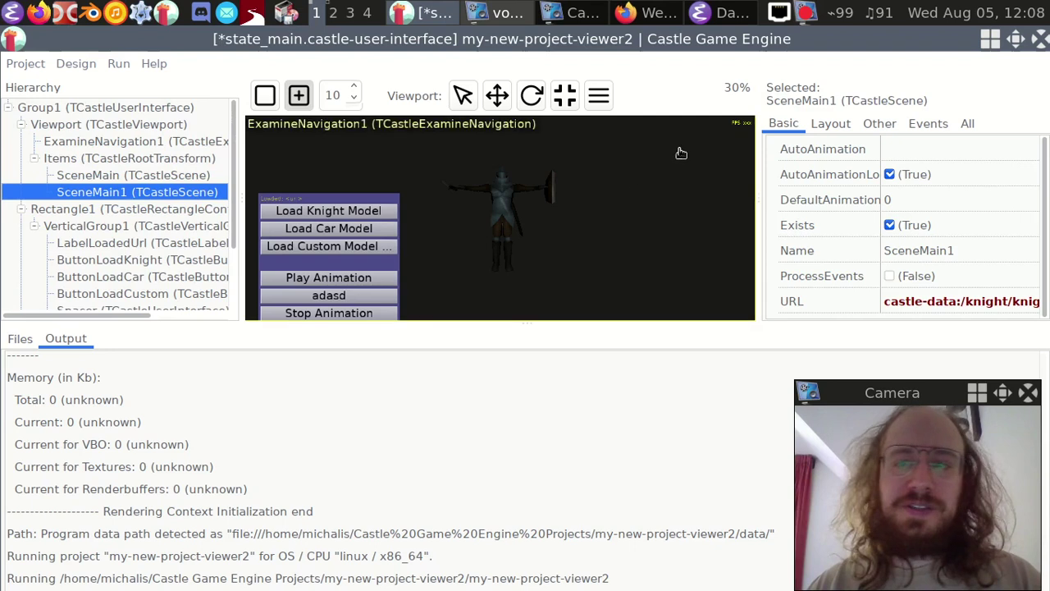
{"action": "left_click", "coordinate": [917, 250]}
{"action": "type", "text": "SceneAnother"}
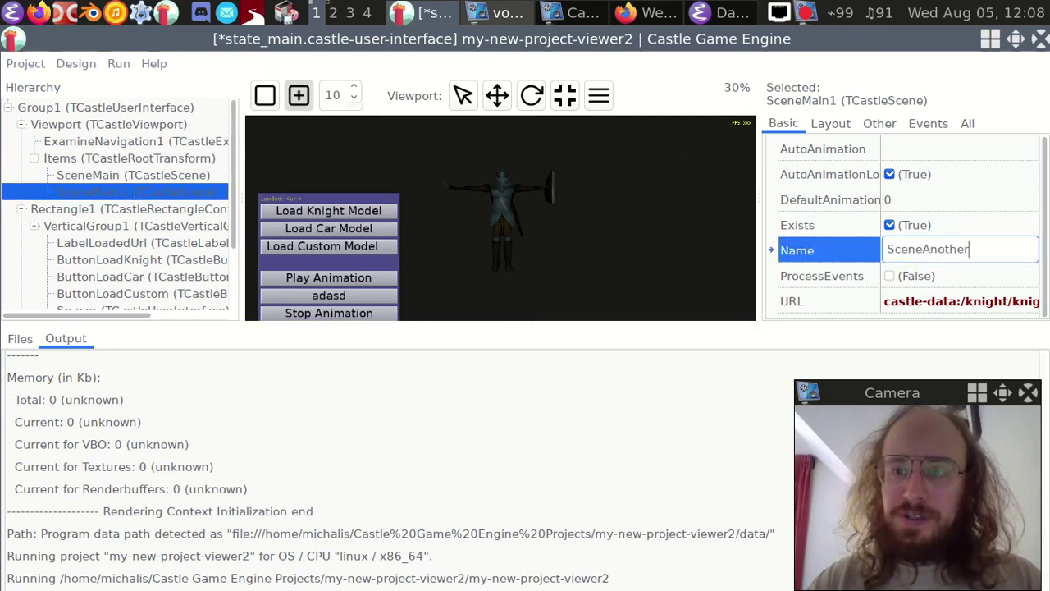
{"action": "key", "text": "Return"}
Step: Set SceneAnother's URL to cart-collada140.dae from the collada folder of demo-models, accepting a file outside the project data
{"action": "left_click", "coordinate": [945, 297]}
{"action": "left_click", "coordinate": [1027, 302]}
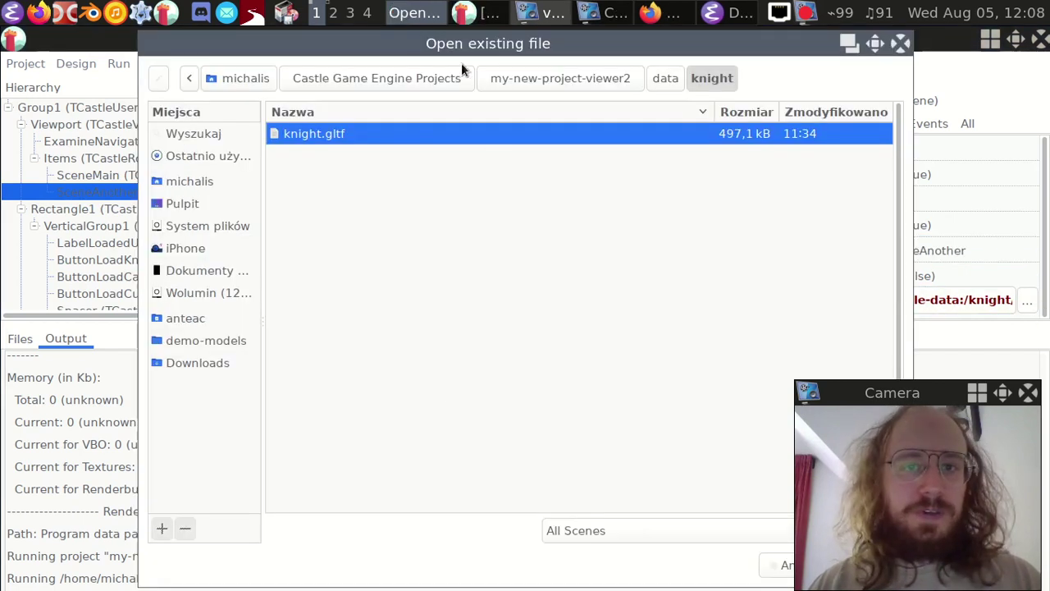
{"action": "left_click", "coordinate": [205, 339]}
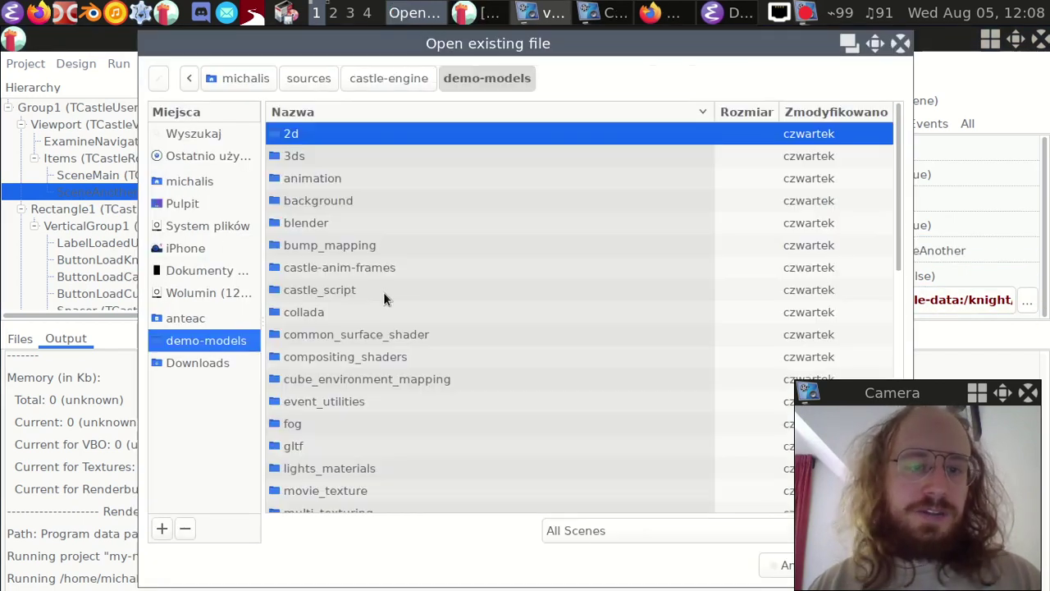
{"action": "double_click", "coordinate": [339, 314]}
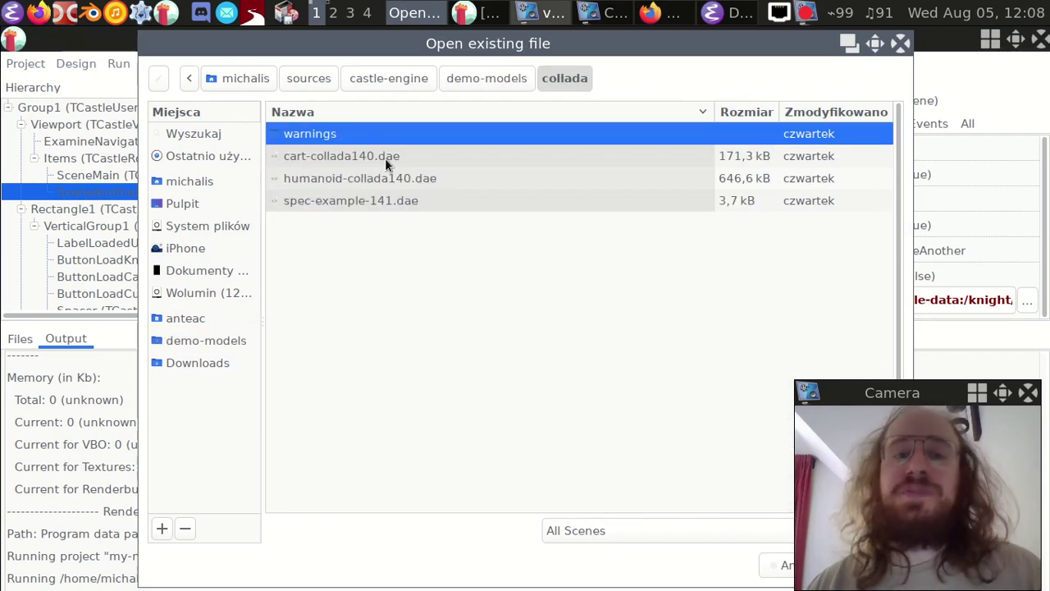
{"action": "double_click", "coordinate": [390, 158]}
{"action": "left_click", "coordinate": [707, 458]}
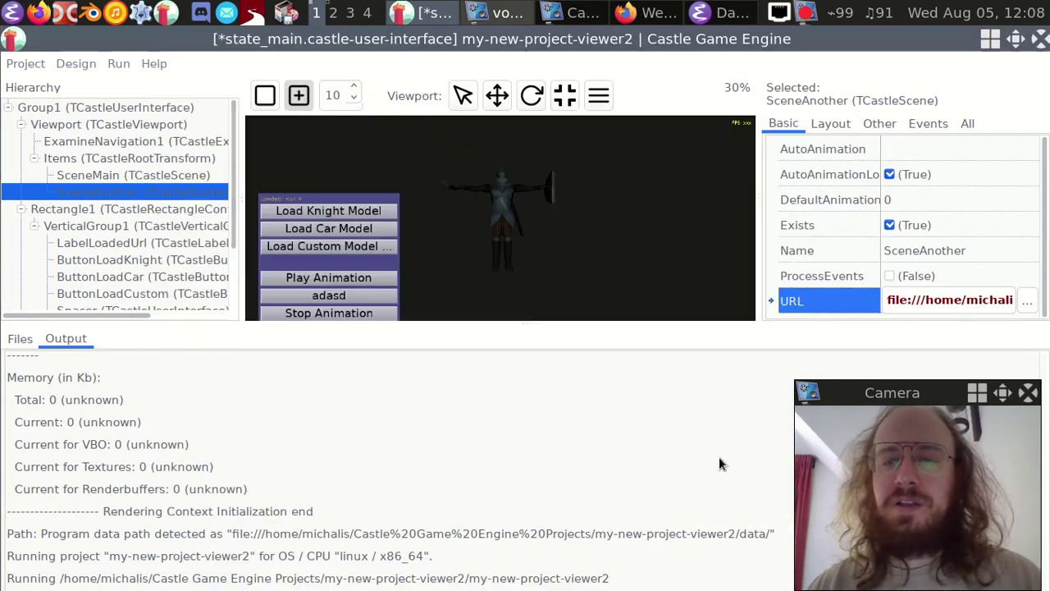
{"action": "left_click", "coordinate": [136, 175]}
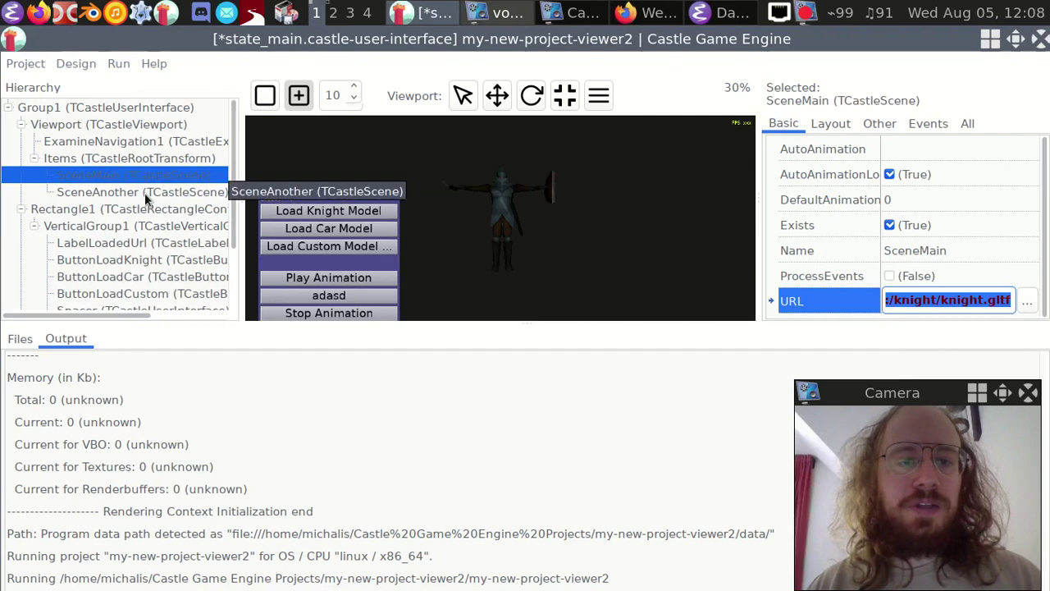
{"action": "left_click", "coordinate": [144, 191]}
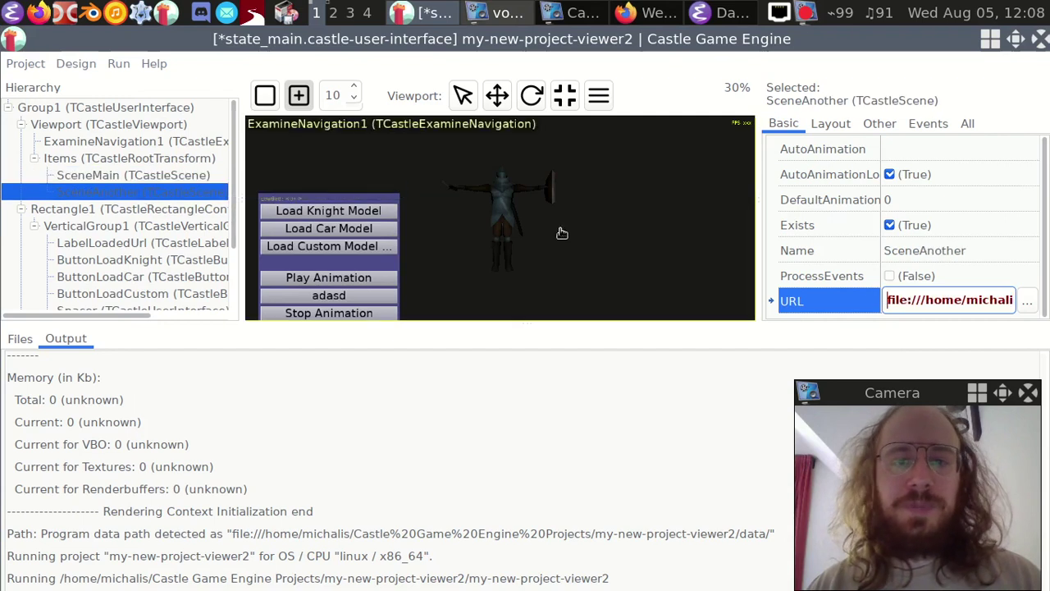
Step: Check SceneAnother's layout properties and set the viewport's current camera to View All
{"action": "left_click", "coordinate": [829, 125]}
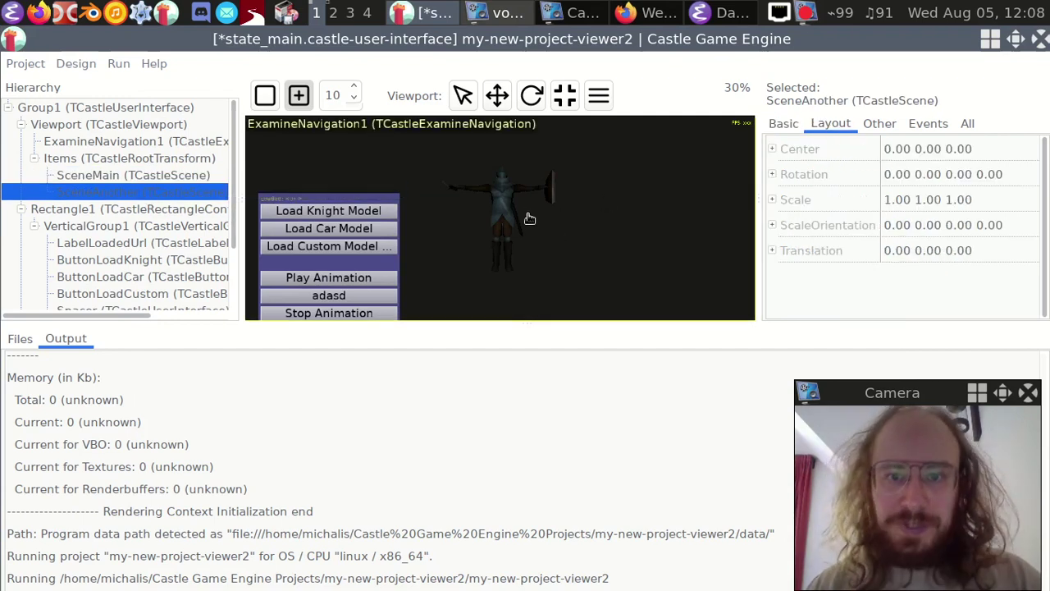
{"action": "left_click", "coordinate": [529, 218]}
{"action": "left_click", "coordinate": [598, 95]}
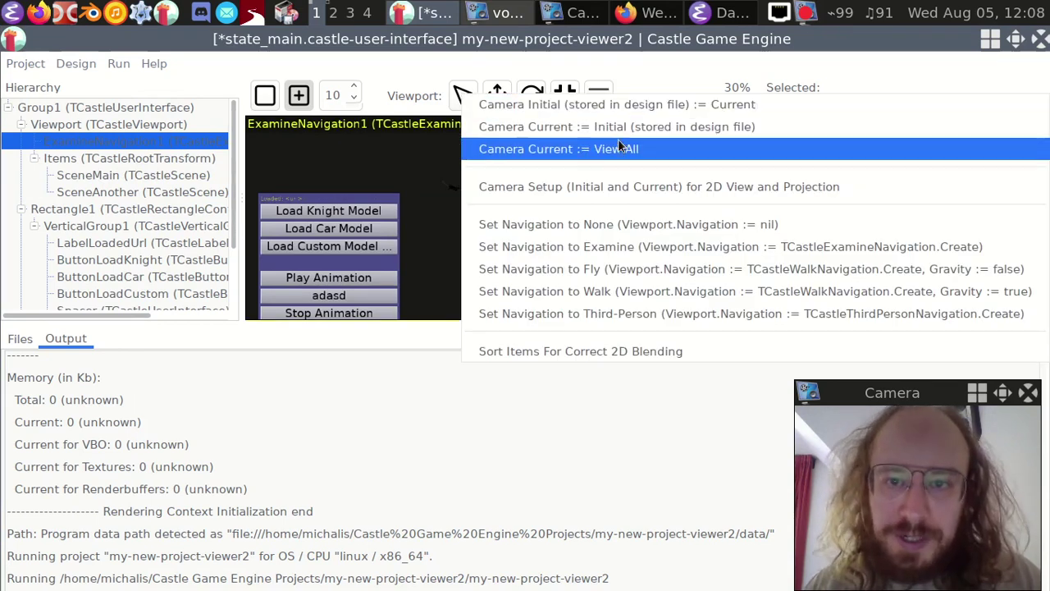
{"action": "left_click", "coordinate": [620, 148]}
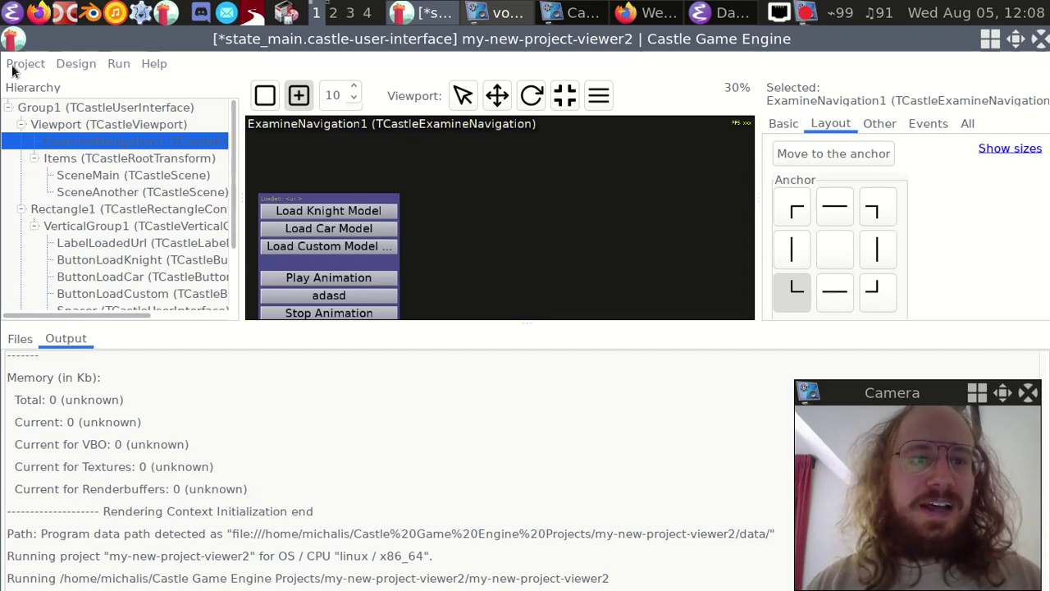
Step: Delete the SceneAnother scene and set the viewport's current camera to View All again
{"action": "left_click", "coordinate": [114, 192]}
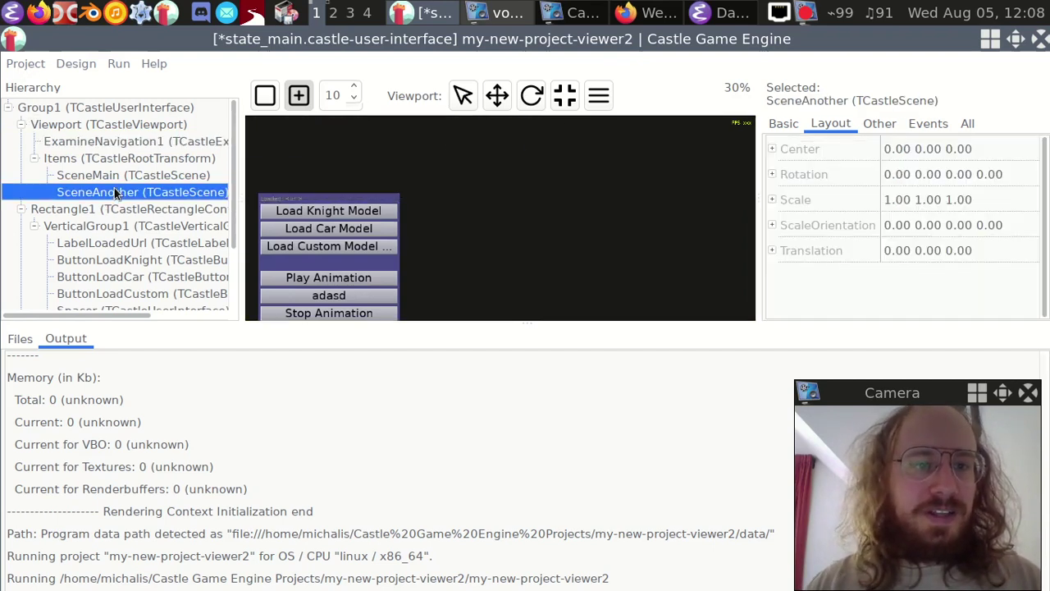
{"action": "key", "text": "Delete"}
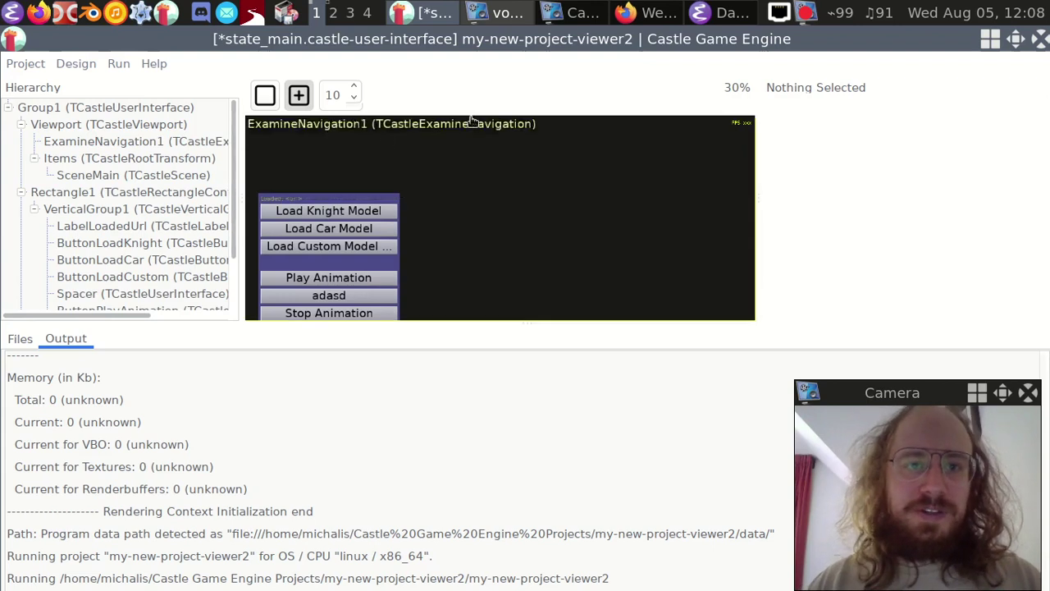
{"action": "left_click", "coordinate": [129, 124]}
{"action": "left_click", "coordinate": [599, 95]}
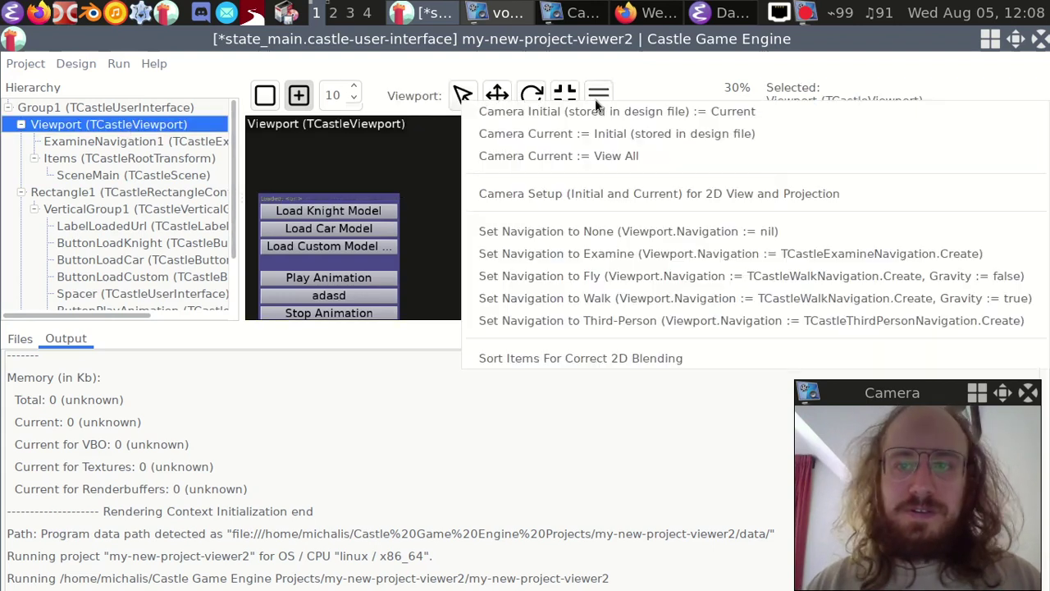
{"action": "left_click", "coordinate": [620, 160]}
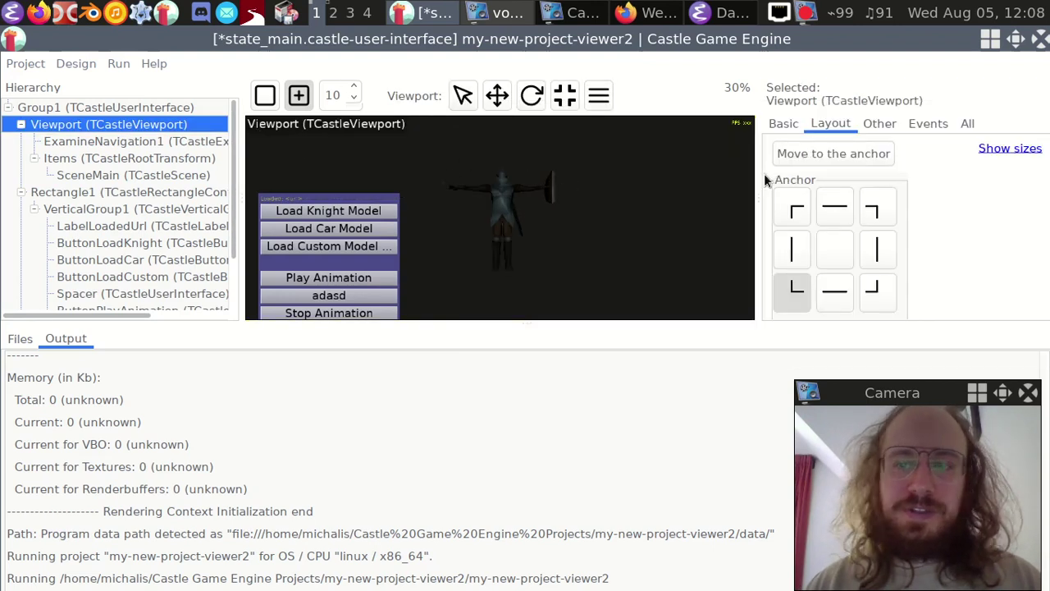
Step: Create a new duplicate of SceneMain and name it SceneAnother
{"action": "left_click", "coordinate": [160, 174]}
{"action": "key", "text": "ctrl+d"}
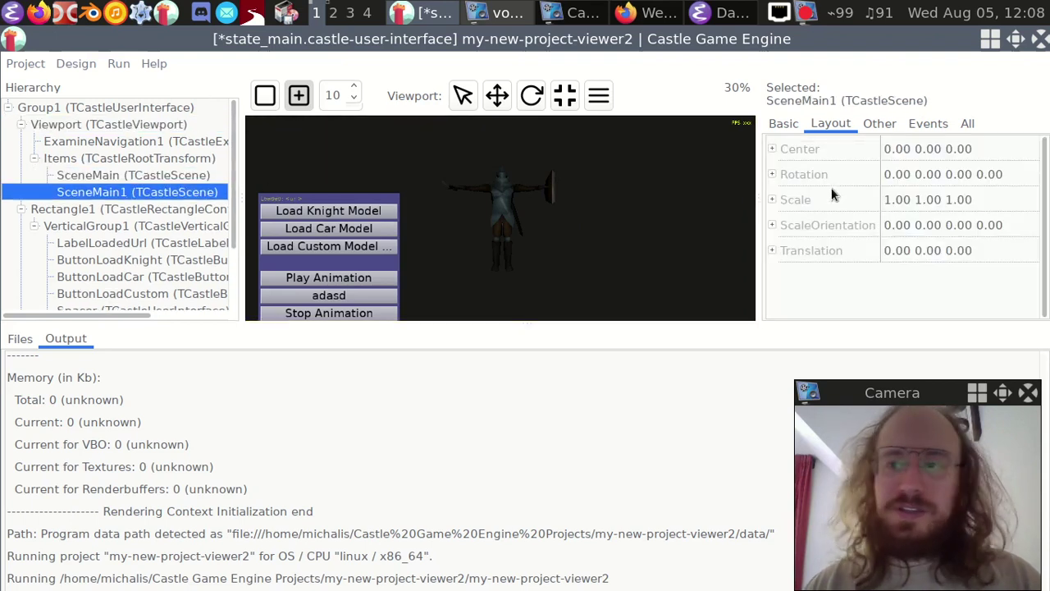
{"action": "left_click", "coordinate": [788, 121]}
{"action": "left_click", "coordinate": [985, 251]}
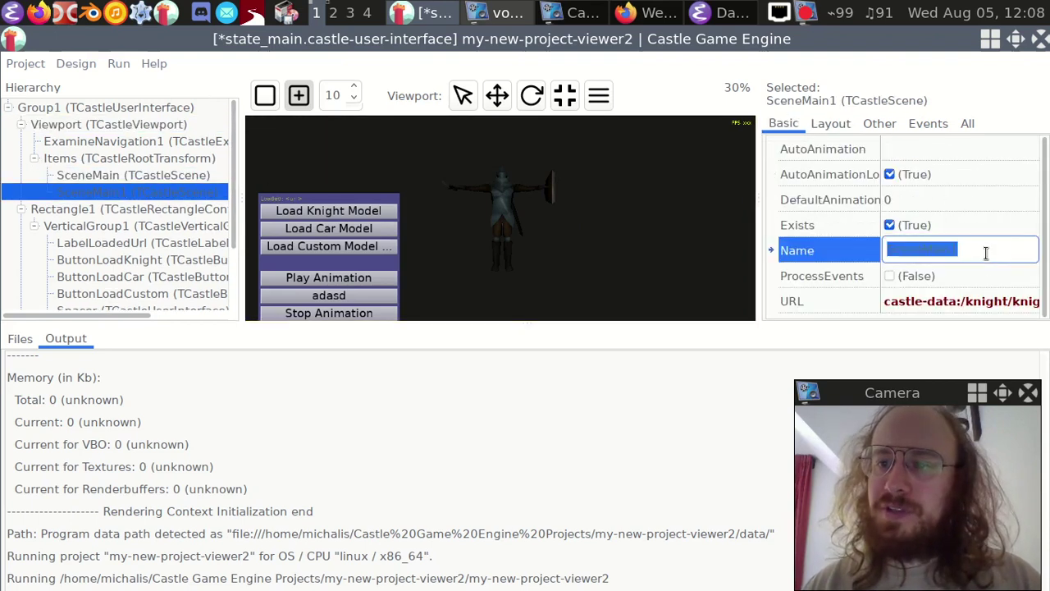
{"action": "left_click", "coordinate": [987, 252]}
{"action": "key", "text": "BackSpace"}
{"action": "key", "text": "BackSpace"}
{"action": "key", "text": "BackSpace"}
{"action": "key", "text": "BackSpace"}
{"action": "key", "text": "BackSpace"}
{"action": "type", "text": "Another"}
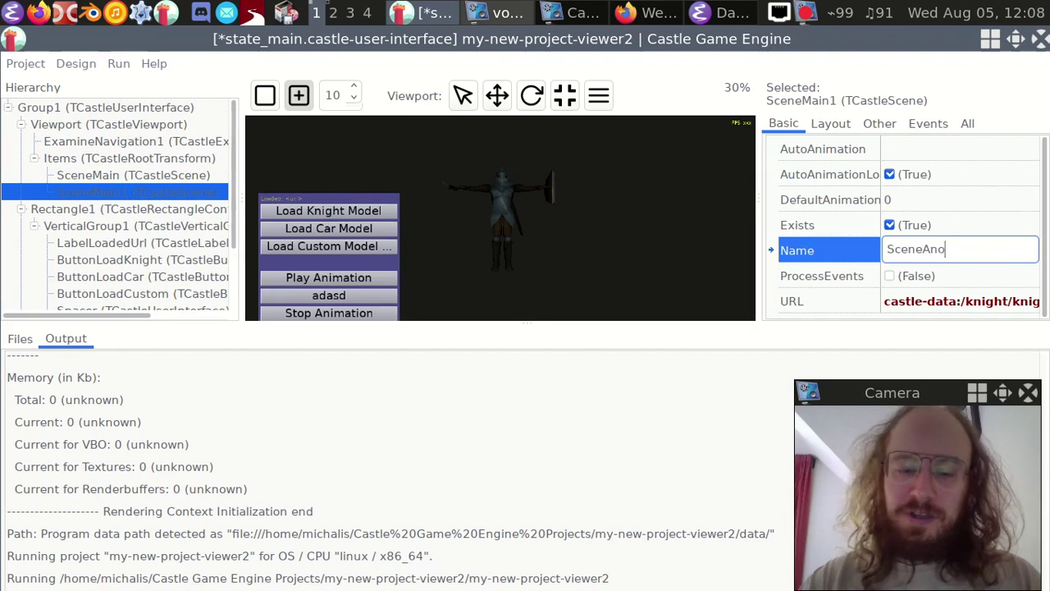
{"action": "key", "text": "Return"}
Step: Set SceneAnother's URL to skinned_anim.glb from blender/skinned_animation in demo-models, accepting a file outside the project data
{"action": "left_click", "coordinate": [1003, 301]}
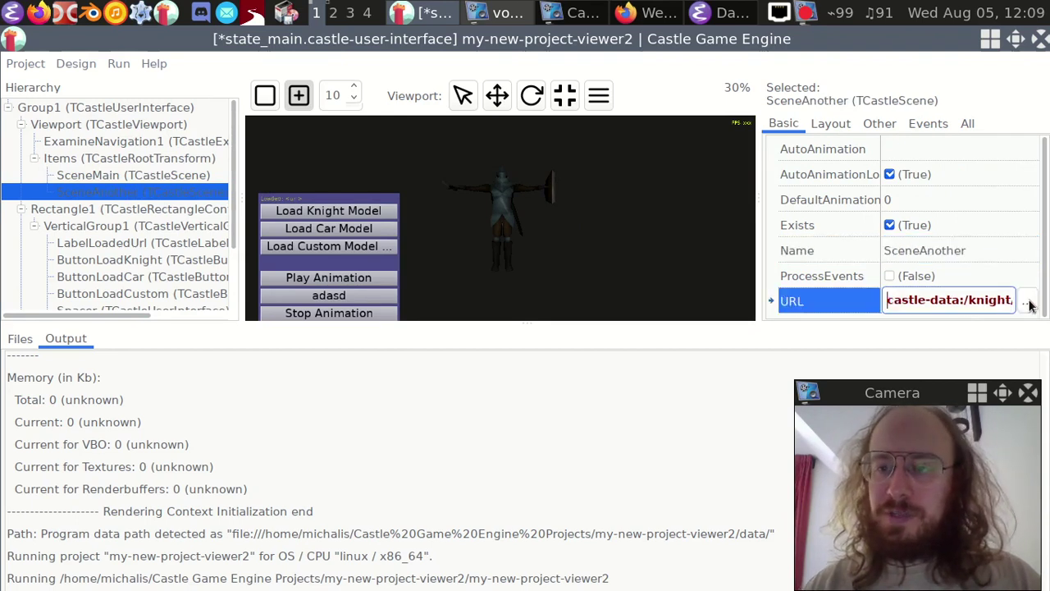
{"action": "left_click", "coordinate": [1026, 300]}
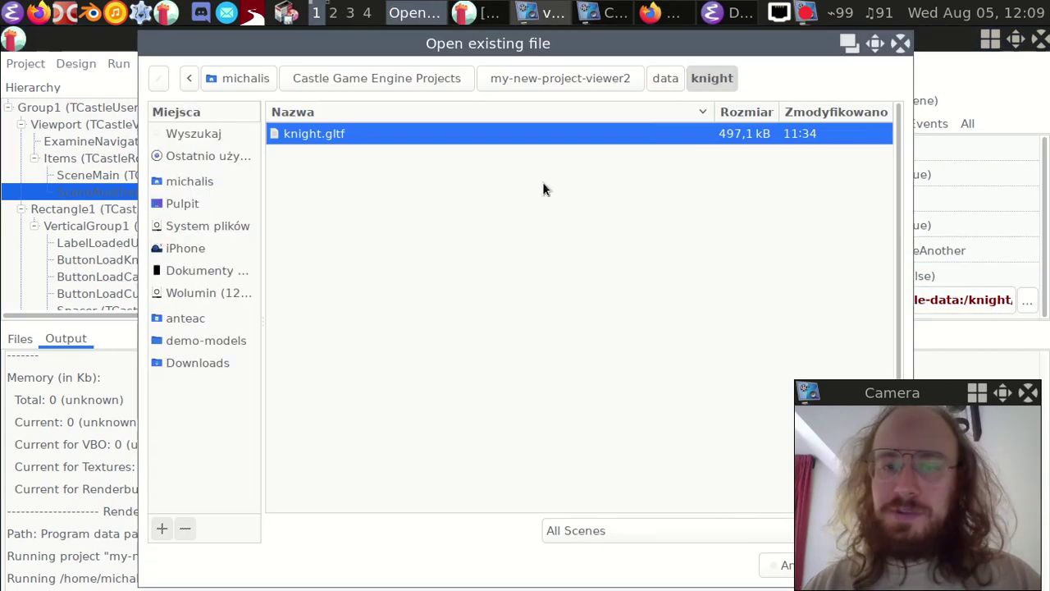
{"action": "left_click", "coordinate": [236, 341]}
{"action": "scroll", "coordinate": [361, 212], "scroll_direction": "down", "scroll_amount": 7}
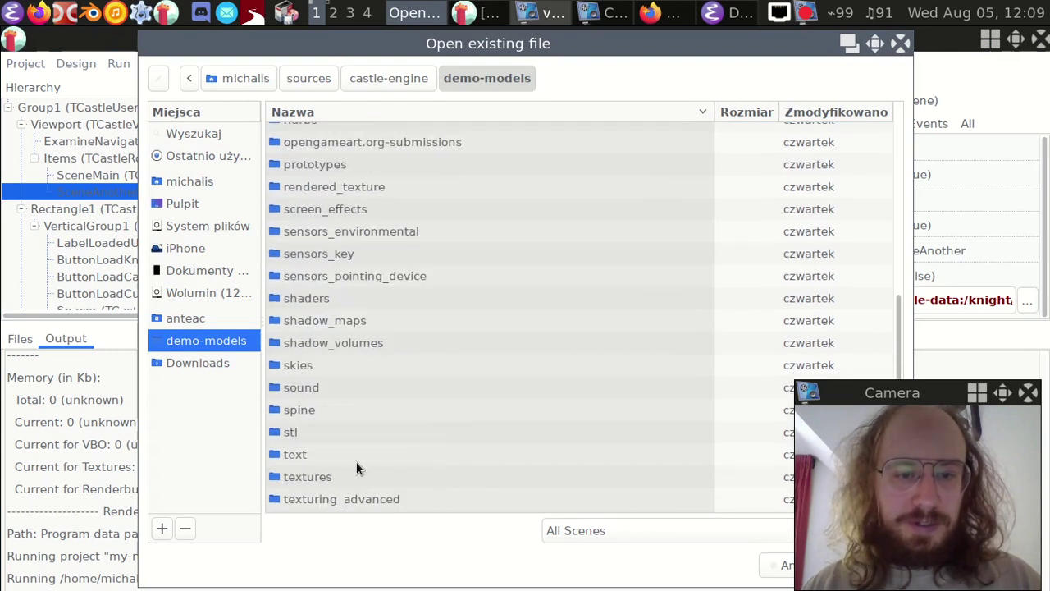
{"action": "scroll", "coordinate": [378, 369], "scroll_direction": "up", "scroll_amount": 2}
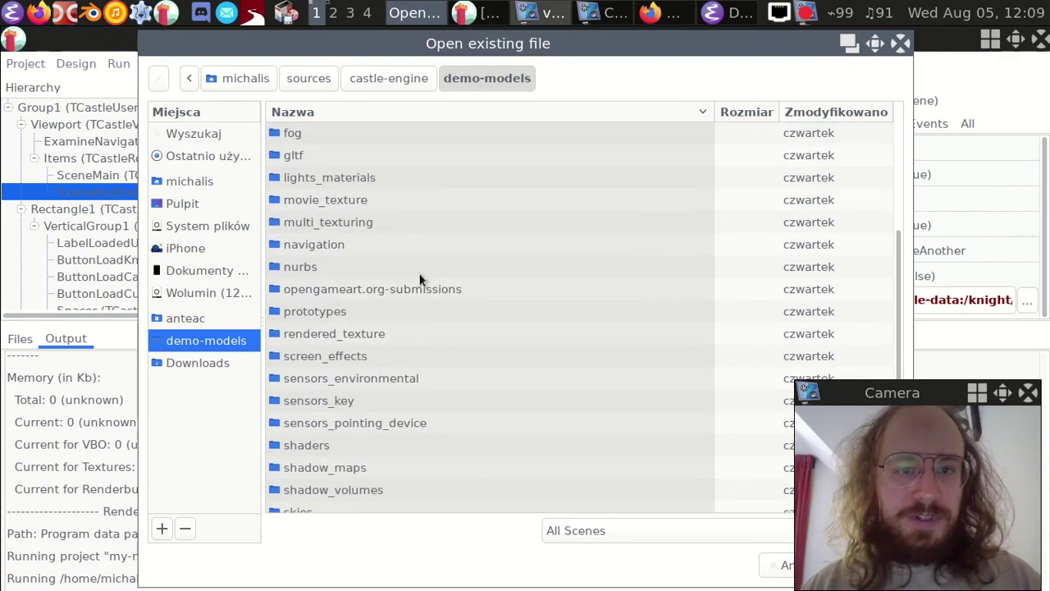
{"action": "left_click", "coordinate": [349, 223]}
{"action": "scroll", "coordinate": [349, 222], "scroll_direction": "up", "scroll_amount": 5}
{"action": "left_click", "coordinate": [343, 224]}
{"action": "double_click", "coordinate": [344, 223]}
{"action": "double_click", "coordinate": [383, 159]}
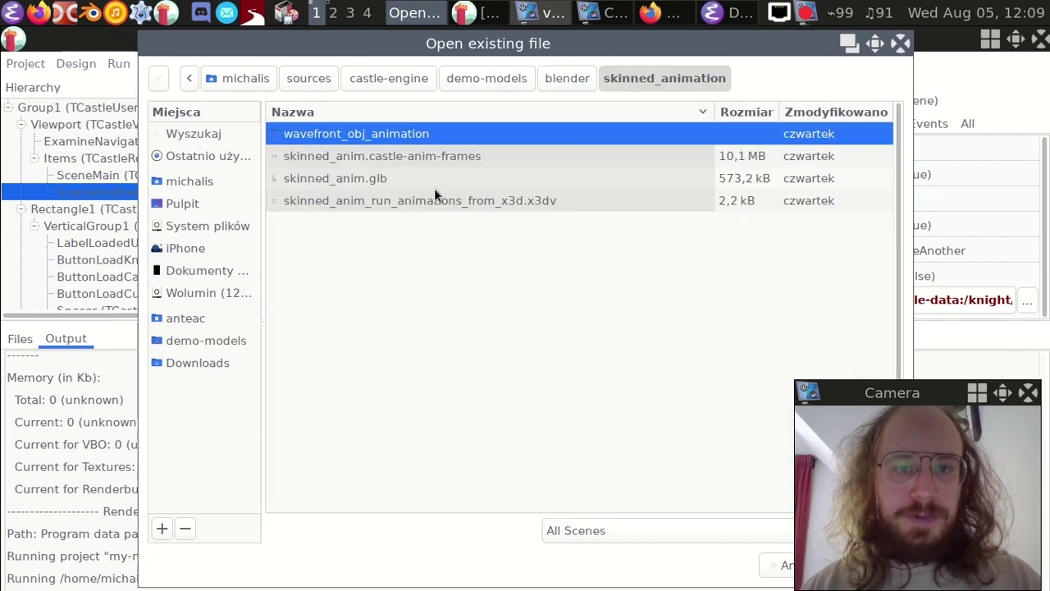
{"action": "double_click", "coordinate": [399, 178]}
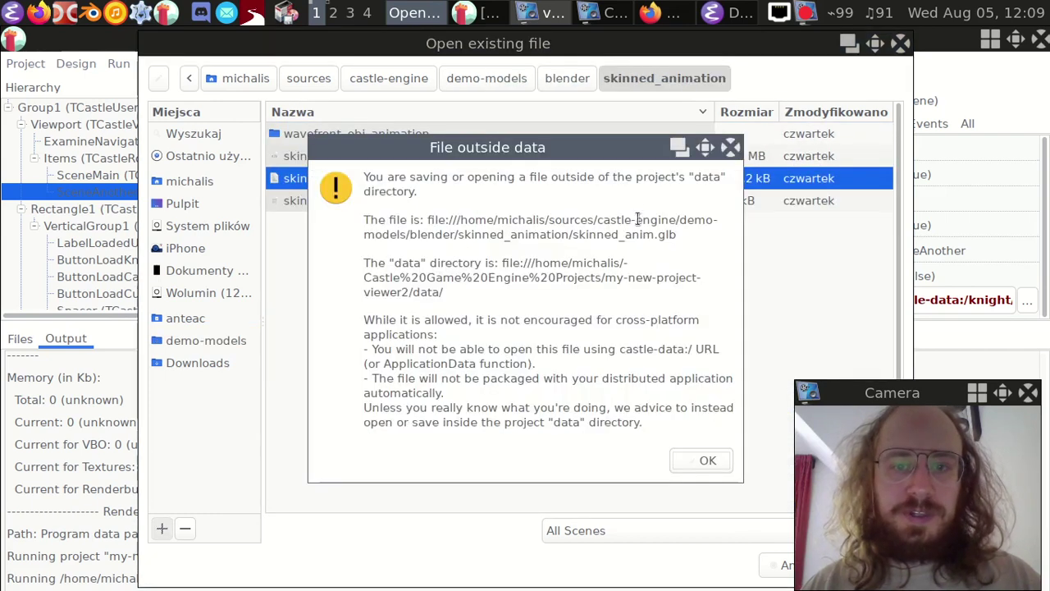
{"action": "left_click", "coordinate": [705, 461]}
{"action": "scroll", "coordinate": [526, 210], "scroll_direction": "down", "scroll_amount": 5}
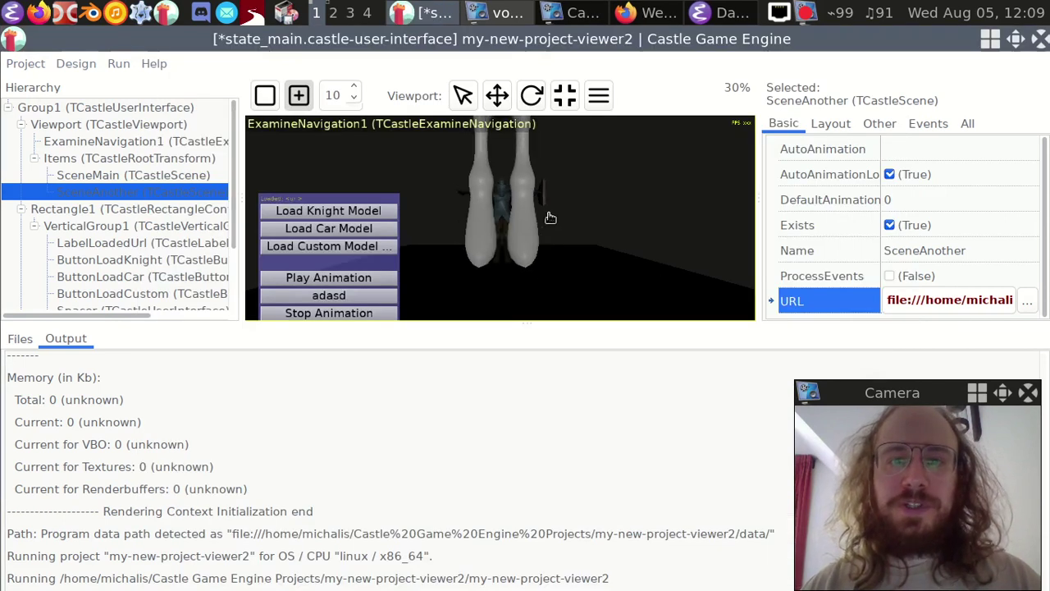
Step: Try a scale of 0.1 0.1 0.1 on SceneMain and set it back to 1 1 1
{"action": "left_click", "coordinate": [164, 175]}
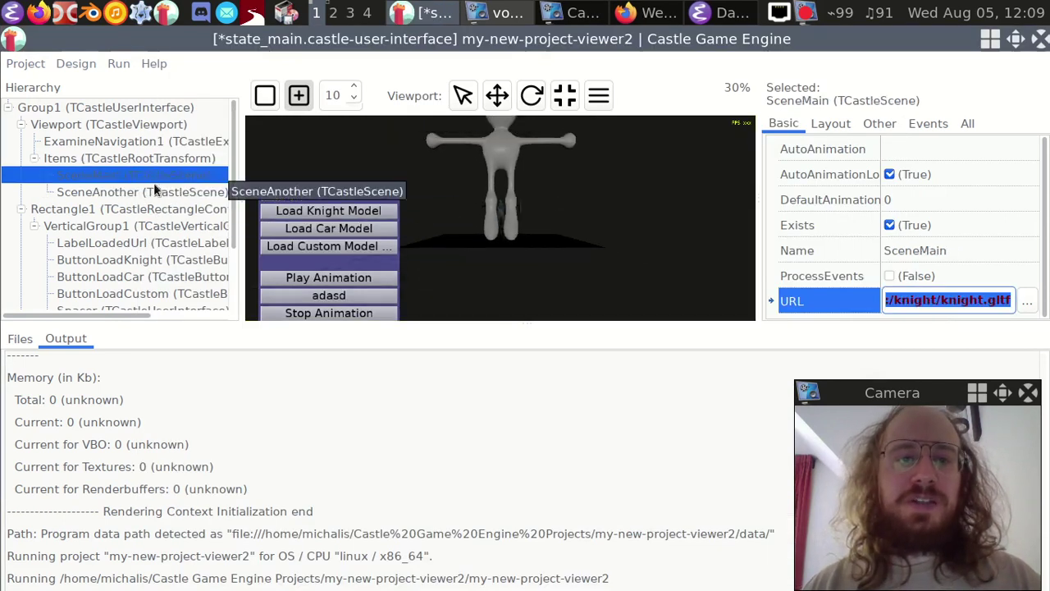
{"action": "scroll", "coordinate": [566, 187], "scroll_direction": "up", "scroll_amount": 3}
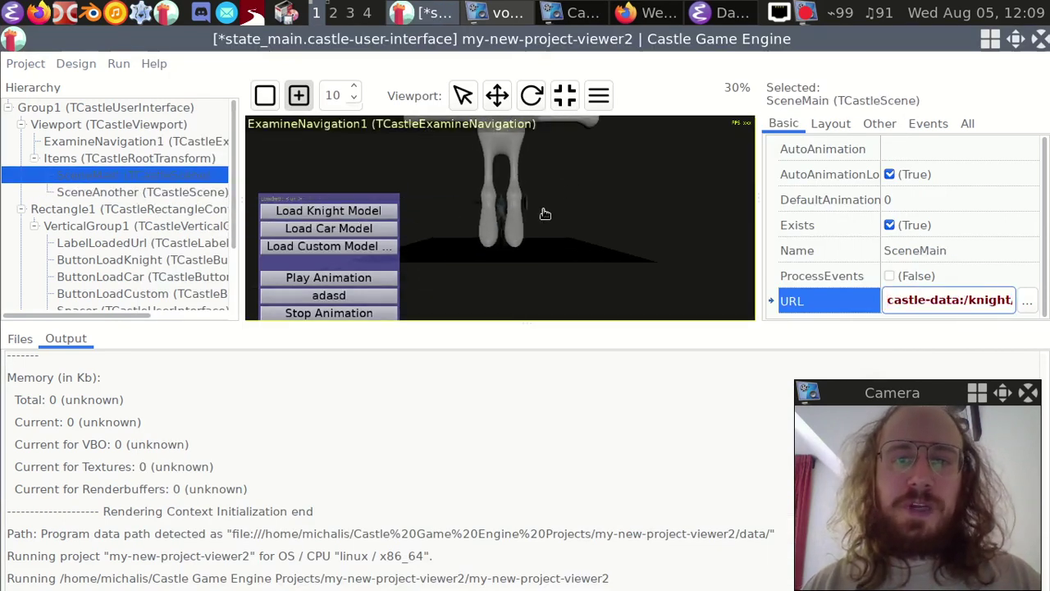
{"action": "left_click", "coordinate": [831, 124]}
{"action": "left_click", "coordinate": [962, 227]}
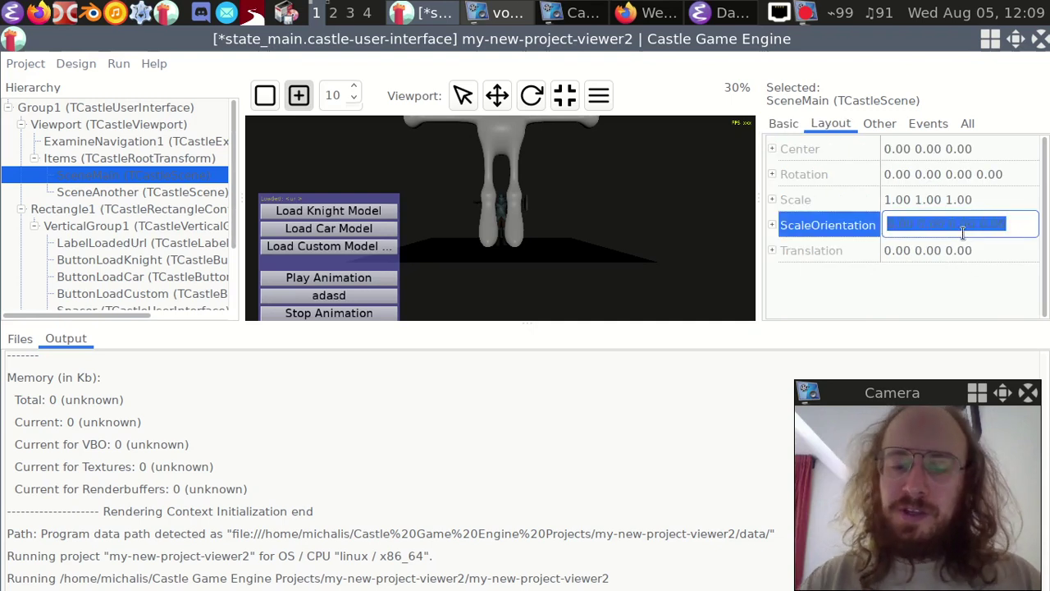
{"action": "left_click", "coordinate": [989, 202]}
{"action": "key", "text": "ctrl+a"}
{"action": "type", "text": "0.10 0.10 0.1"}
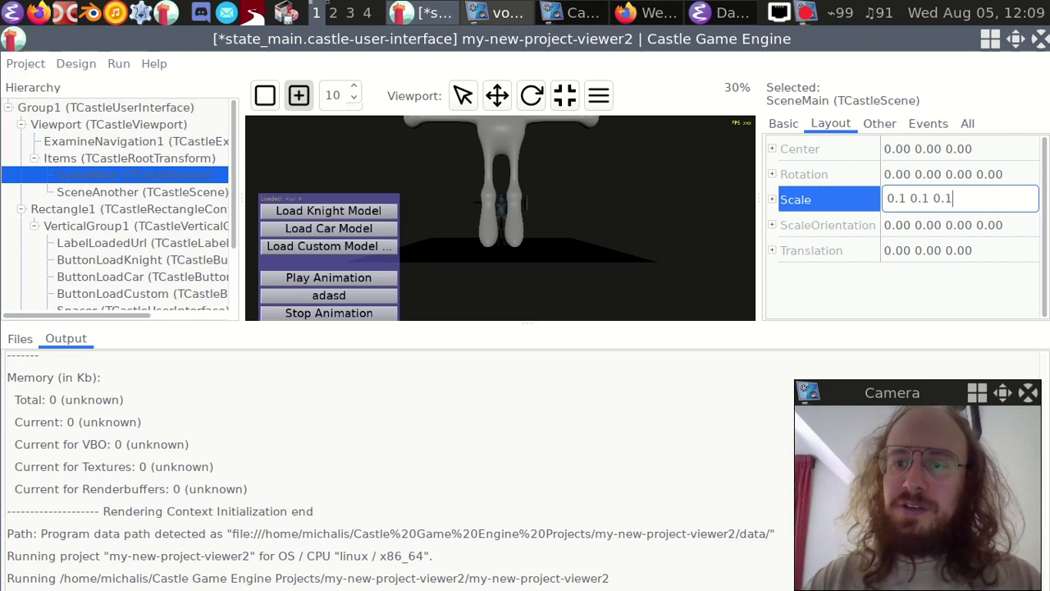
{"action": "key", "text": "Return"}
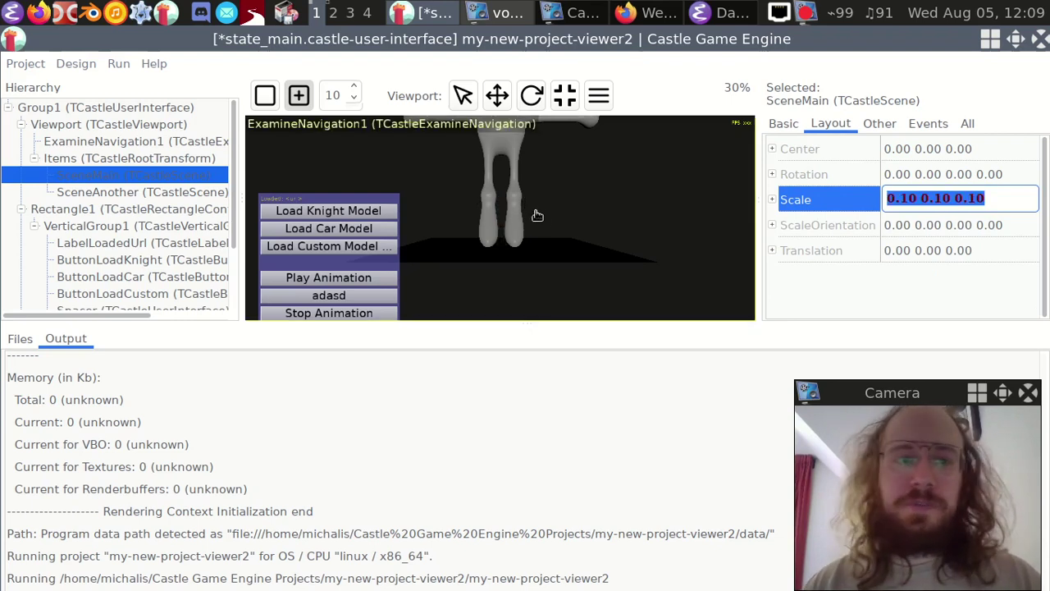
{"action": "type", "text": "1 1 1"}
{"action": "key", "text": "Return"}
Step: Set SceneAnother's scale to 0.1 0.1 0.1
{"action": "left_click", "coordinate": [177, 194]}
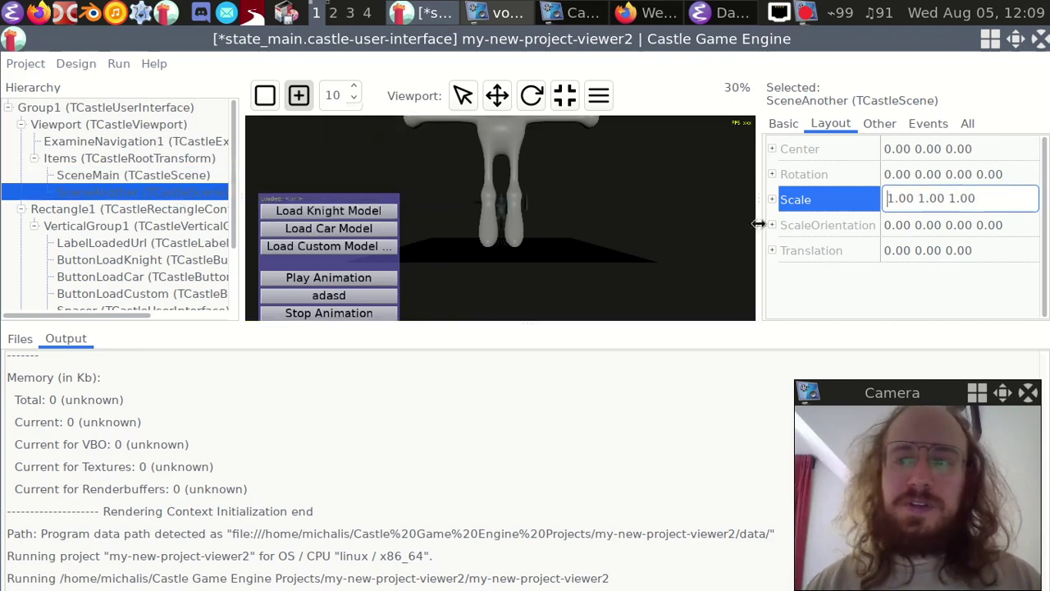
{"action": "type", "text": "0.10 0.10 0.1"}
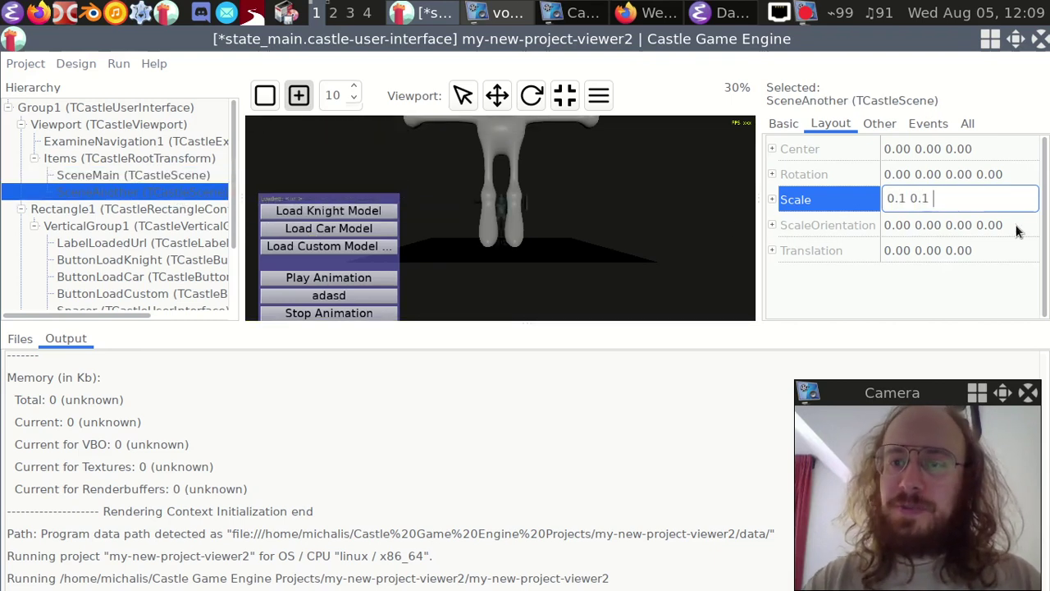
{"action": "key", "text": "Return"}
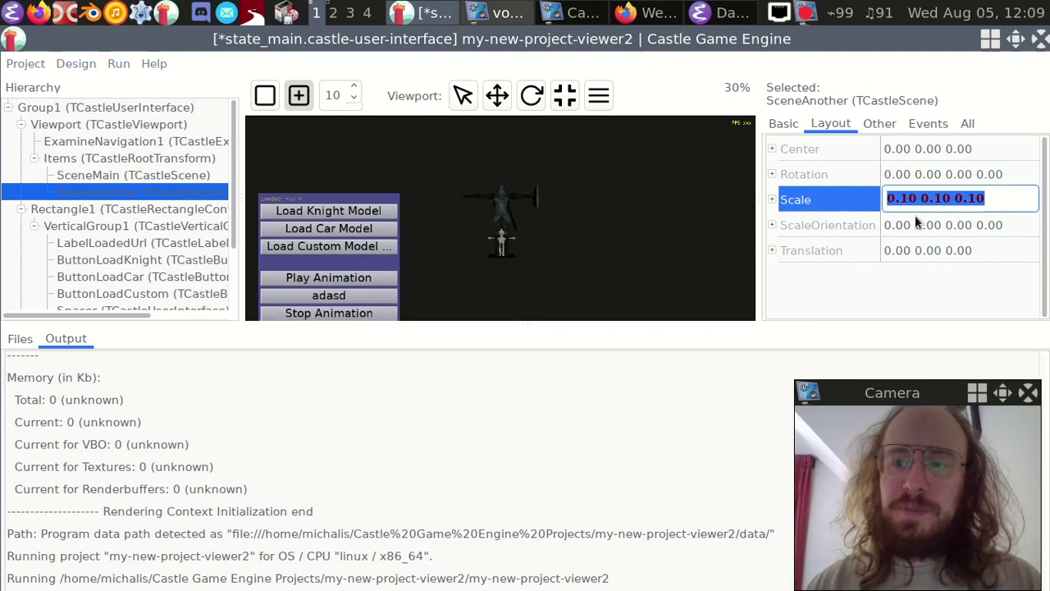
Step: Set SceneAnother's translation to 2 0 0 to place it beside the knight, and switch the design view to plain interaction mode
{"action": "left_click", "coordinate": [941, 250]}
{"action": "key", "text": "BackSpace"}
{"action": "type", "text": "2"}
{"action": "key", "text": "Return"}
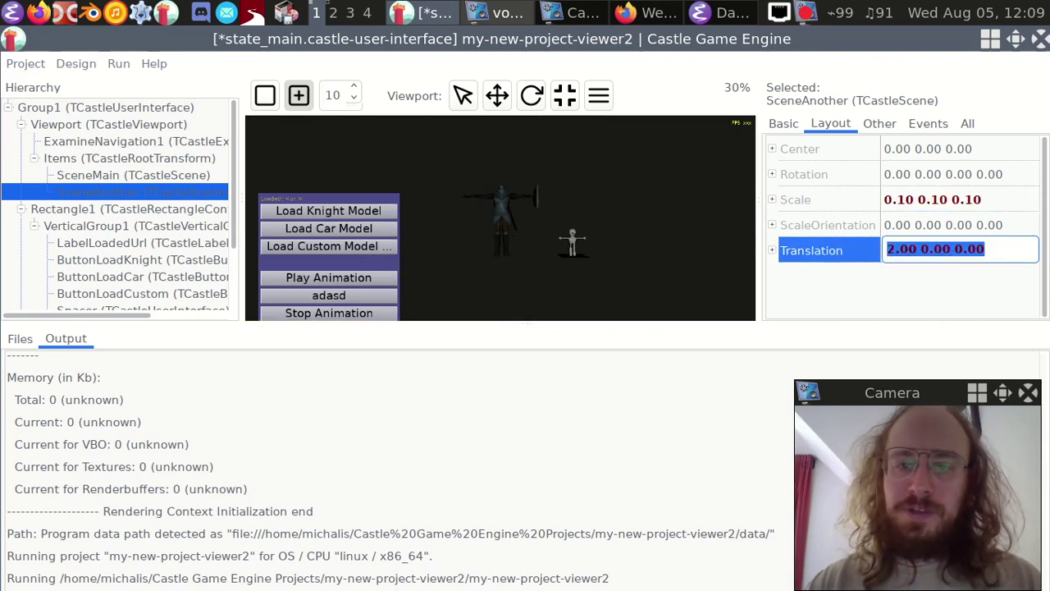
{"action": "scroll", "coordinate": [519, 233], "scroll_direction": "up", "scroll_amount": 5}
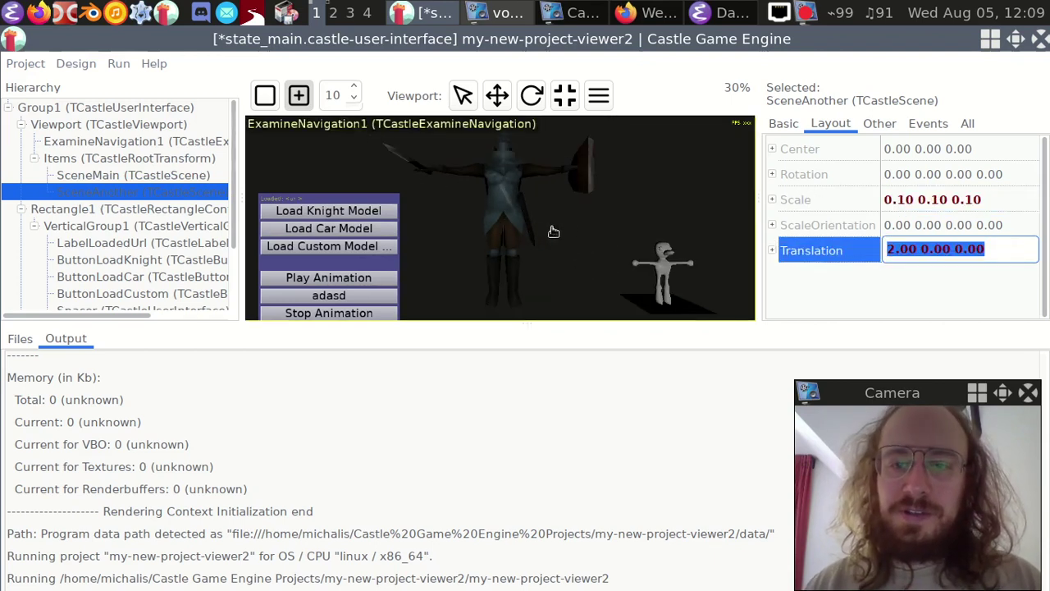
{"action": "left_click", "coordinate": [574, 223]}
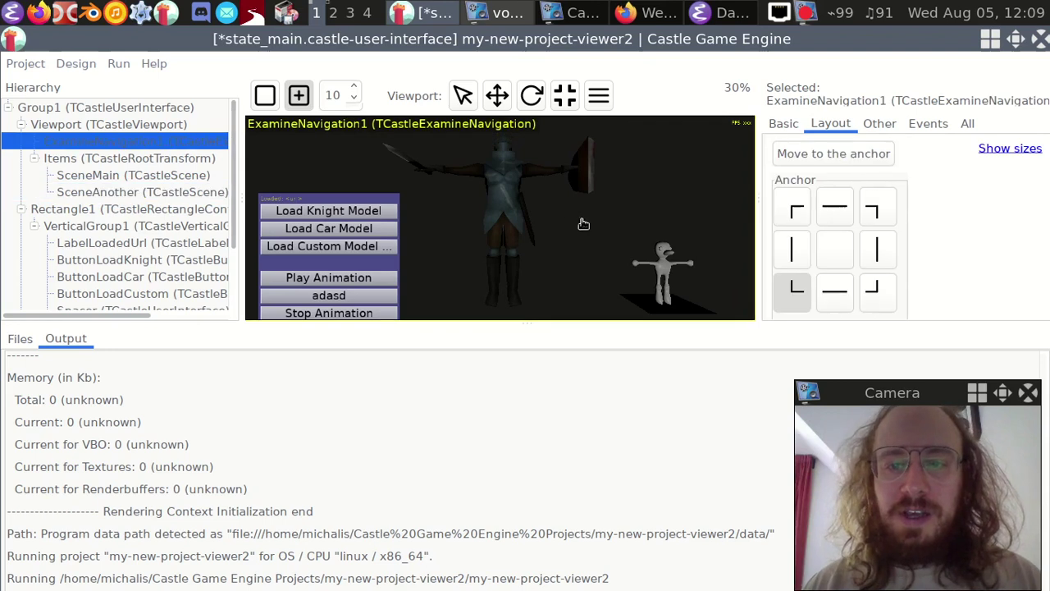
{"action": "left_click", "coordinate": [265, 96]}
{"action": "mouse_move", "coordinate": [656, 215]}
{"action": "left_mouse_down"}
{"action": "mouse_move", "coordinate": [551, 200]}
{"action": "mouse_move", "coordinate": [651, 217]}
{"action": "left_mouse_up"}
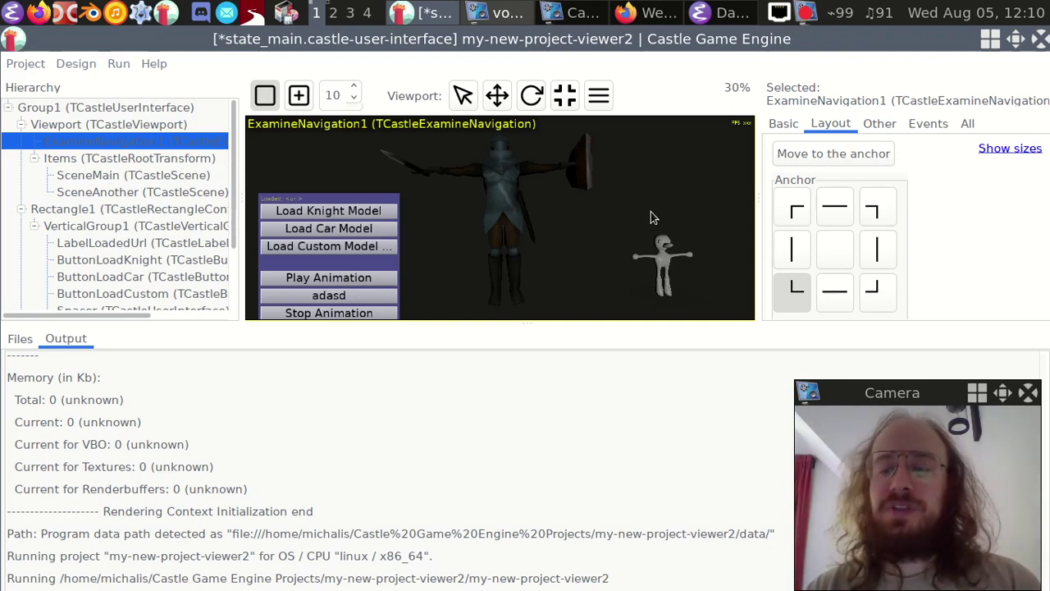
Step: Switch to Firefox and open the castle-engine.io Scene Graph (X3D) page in a new tab
{"action": "left_click", "coordinate": [659, 8]}
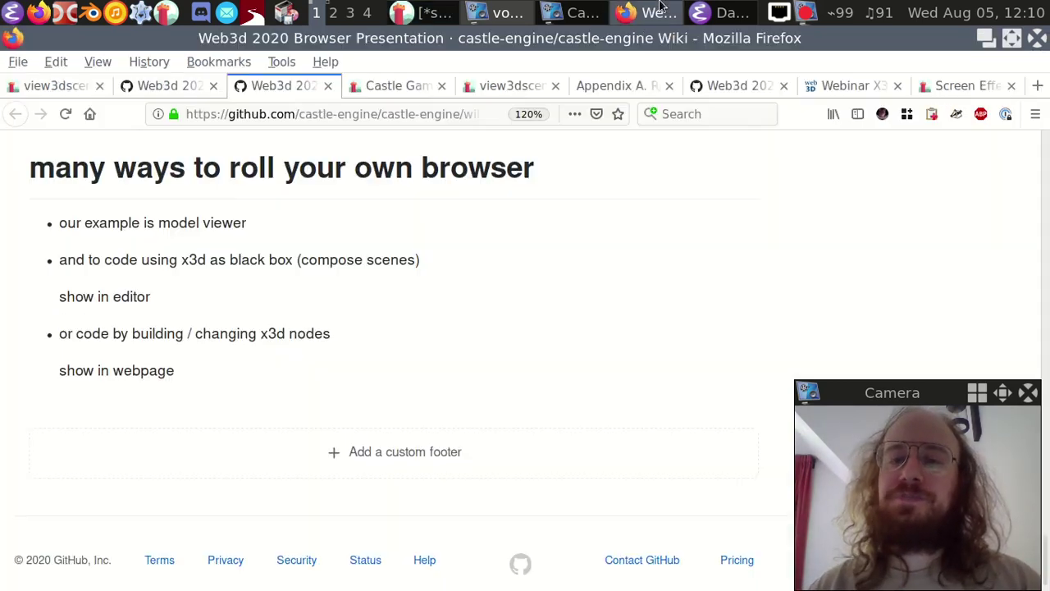
{"action": "key", "text": "ctrl+t"}
{"action": "type", "text": "ca"}
{"action": "key", "text": "Return"}
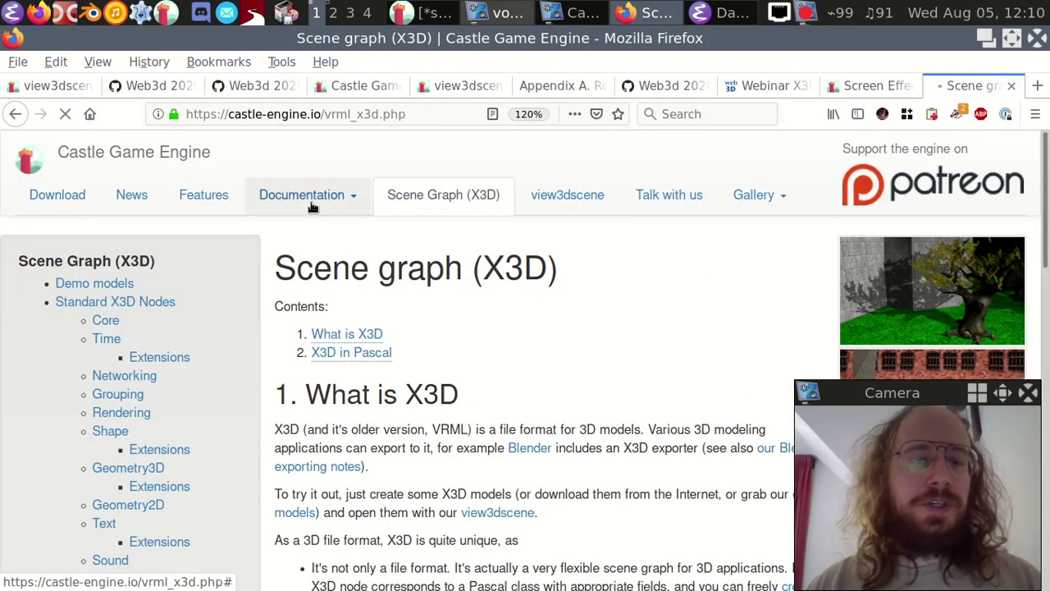
Step: Open the manual chapter "Transform, animate, duplicate, build a scene" and go to its section "Building and editing the scene"
{"action": "left_click", "coordinate": [349, 203]}
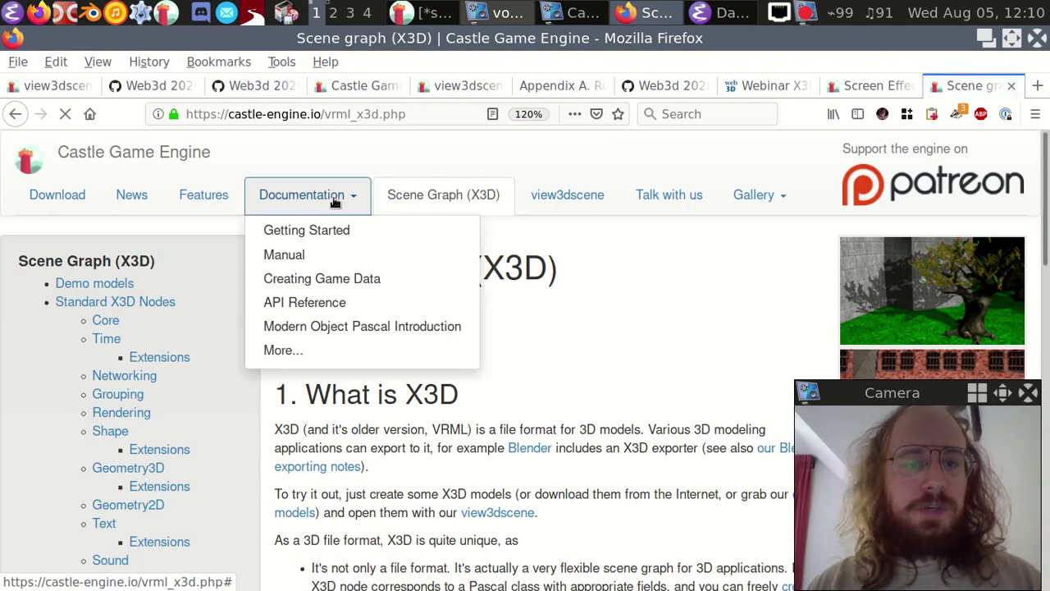
{"action": "left_click", "coordinate": [338, 259]}
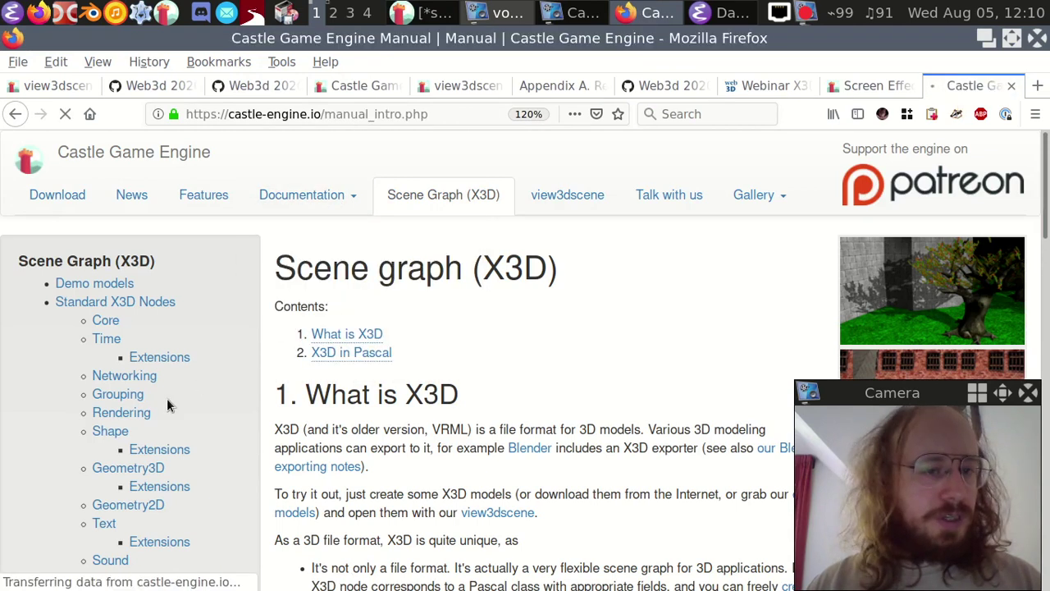
{"action": "scroll", "coordinate": [194, 324], "scroll_direction": "down", "scroll_amount": 2}
{"action": "left_click", "coordinate": [173, 325]}
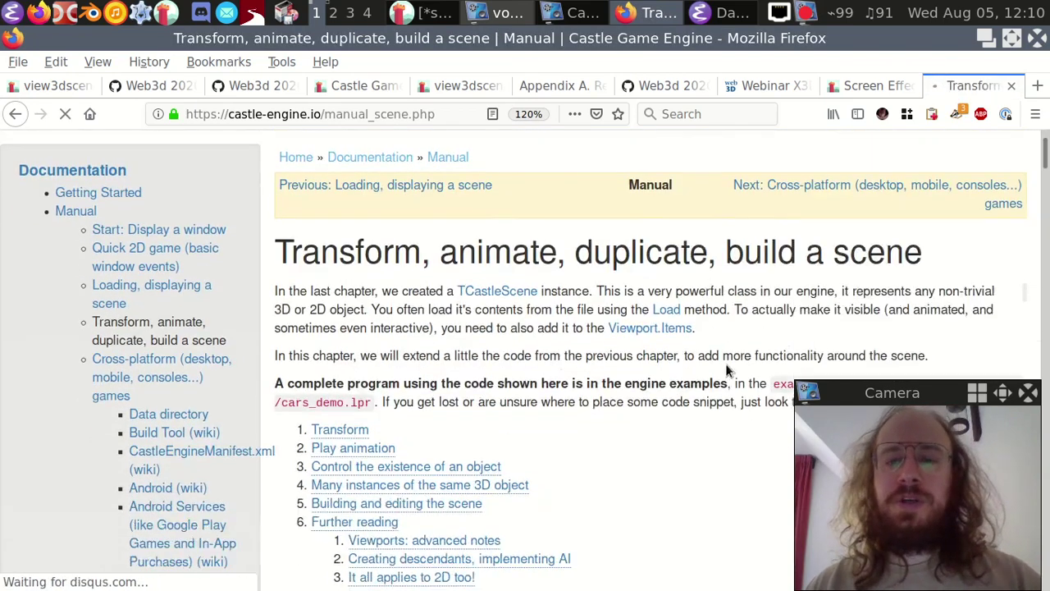
{"action": "scroll", "coordinate": [706, 370], "scroll_direction": "down", "scroll_amount": 3}
{"action": "scroll", "coordinate": [574, 353], "scroll_direction": "down", "scroll_amount": 1}
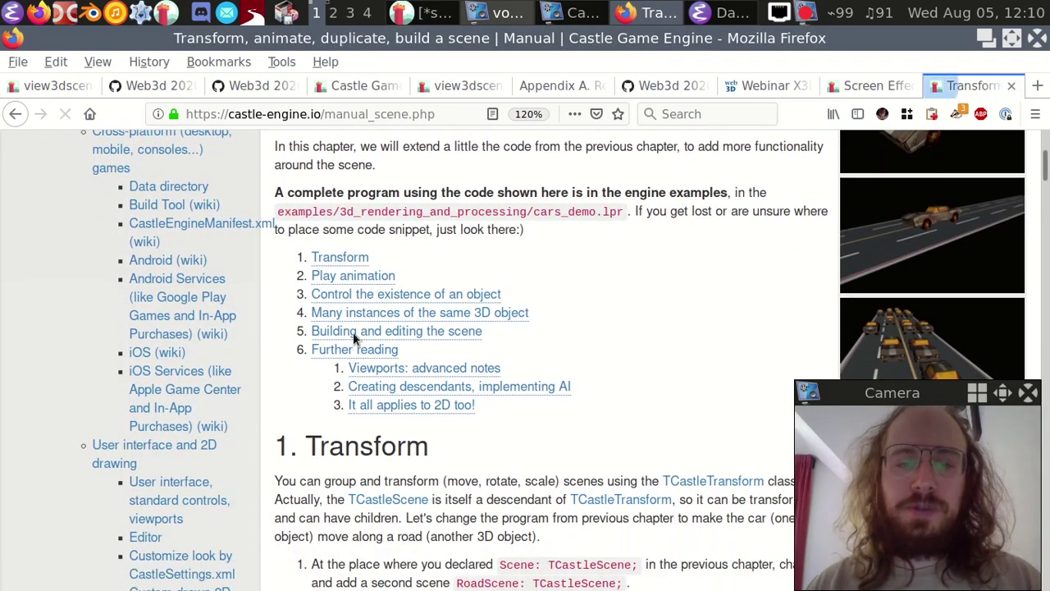
{"action": "left_click", "coordinate": [352, 333]}
Step: Examine the Pascal code that creates the material, appearance and Box1 geometry nodes, highlighting each block
{"action": "scroll", "coordinate": [567, 331], "scroll_direction": "down", "scroll_amount": 9}
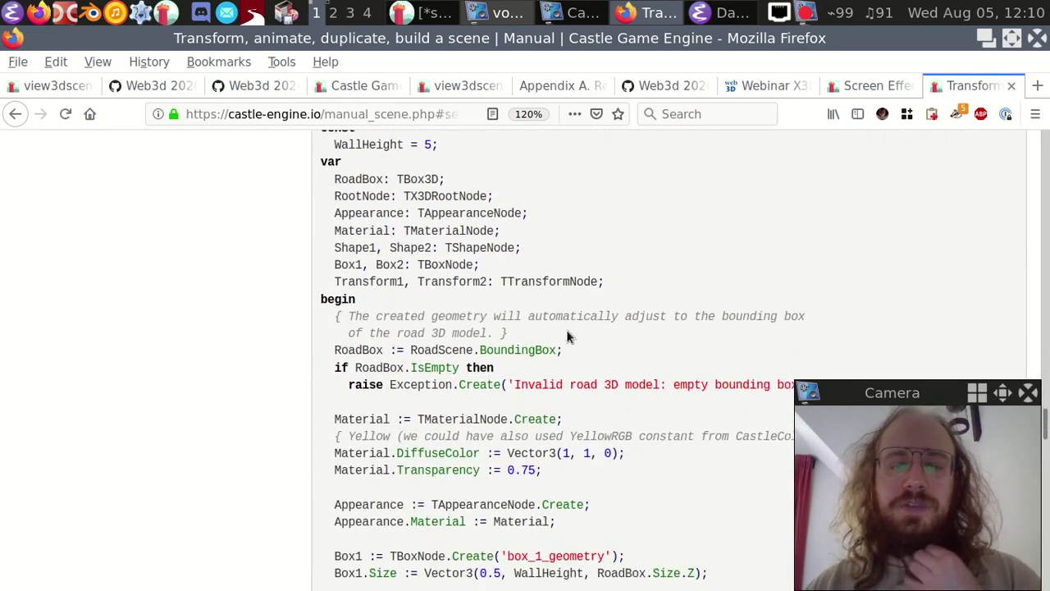
{"action": "scroll", "coordinate": [567, 336], "scroll_direction": "down", "scroll_amount": 2}
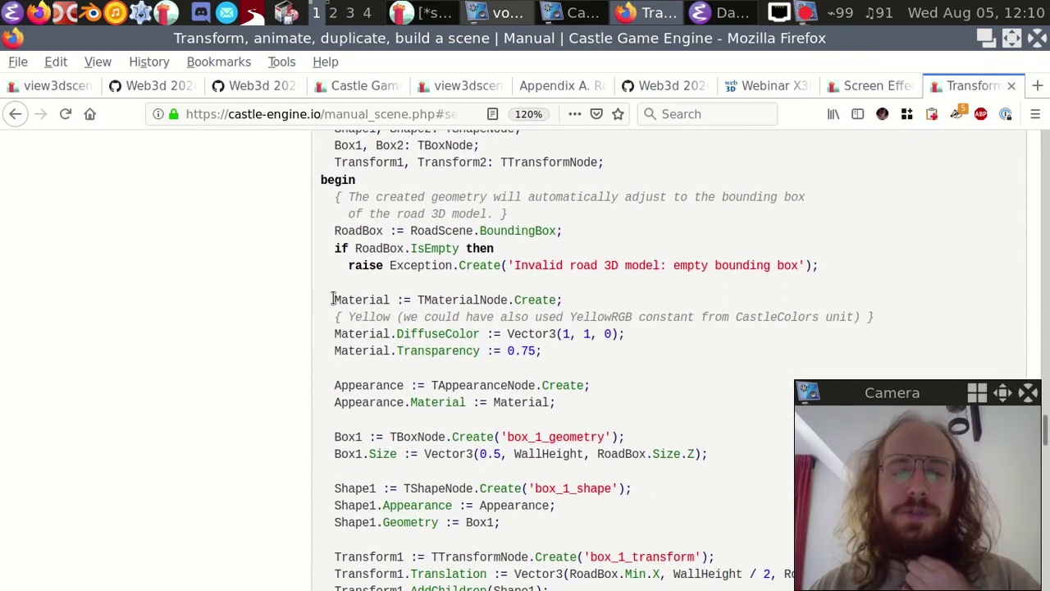
{"action": "left_click_drag", "start_coordinate": [333, 299], "coordinate": [577, 351]}
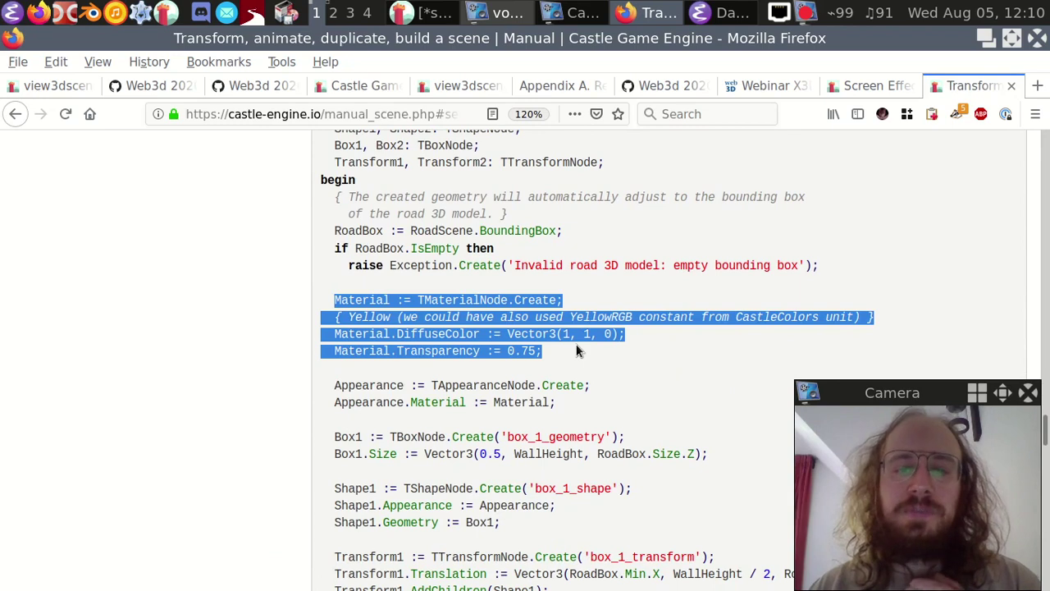
{"action": "left_click", "coordinate": [577, 351]}
{"action": "scroll", "coordinate": [317, 308], "scroll_direction": "down", "scroll_amount": 2}
{"action": "left_click_drag", "start_coordinate": [333, 281], "coordinate": [594, 303]}
{"action": "left_click", "coordinate": [417, 330]}
{"action": "left_click_drag", "start_coordinate": [333, 332], "coordinate": [726, 343]}
{"action": "scroll", "coordinate": [725, 343], "scroll_direction": "down", "scroll_amount": 1}
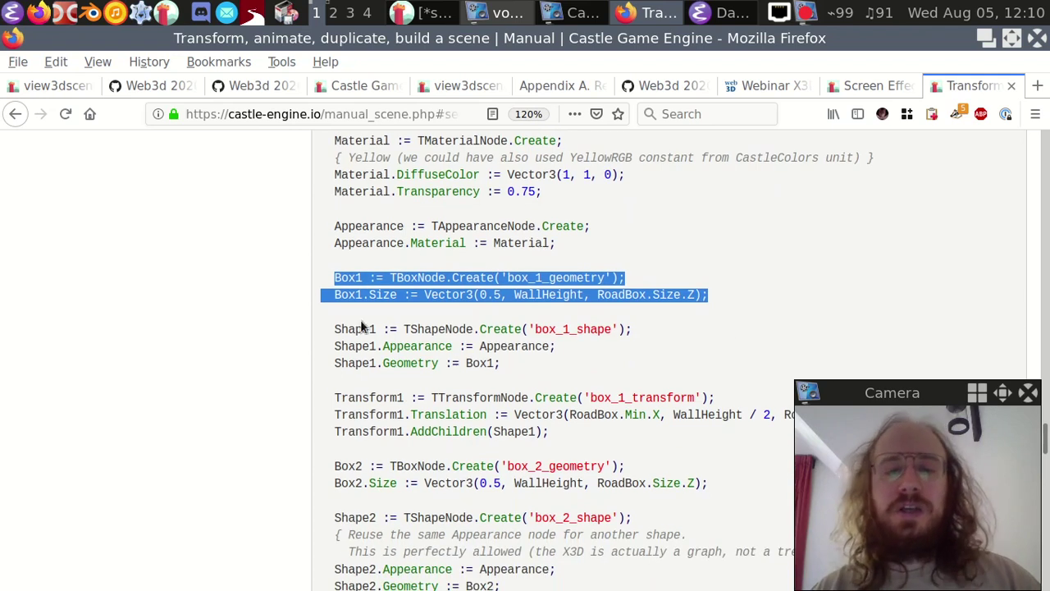
Step: Examine the code blocks that build Shape1 and Transform1, and return to the Web3d 2020 Browser Presentation wiki page
{"action": "left_click_drag", "start_coordinate": [337, 329], "coordinate": [608, 383]}
{"action": "left_click", "coordinate": [605, 383]}
{"action": "scroll", "coordinate": [602, 377], "scroll_direction": "down", "scroll_amount": 2}
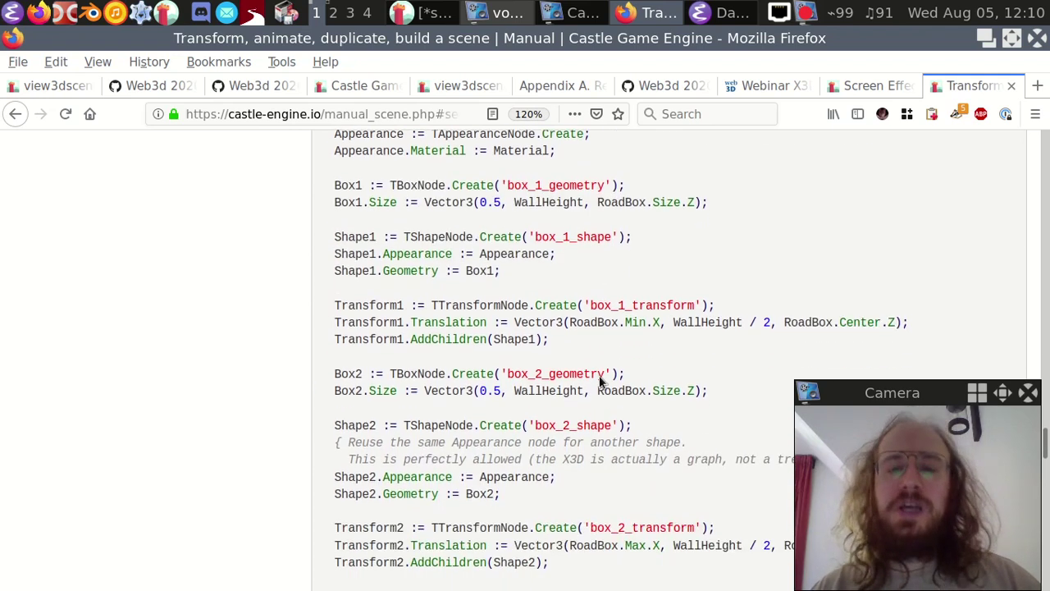
{"action": "left_click_drag", "start_coordinate": [333, 288], "coordinate": [646, 328]}
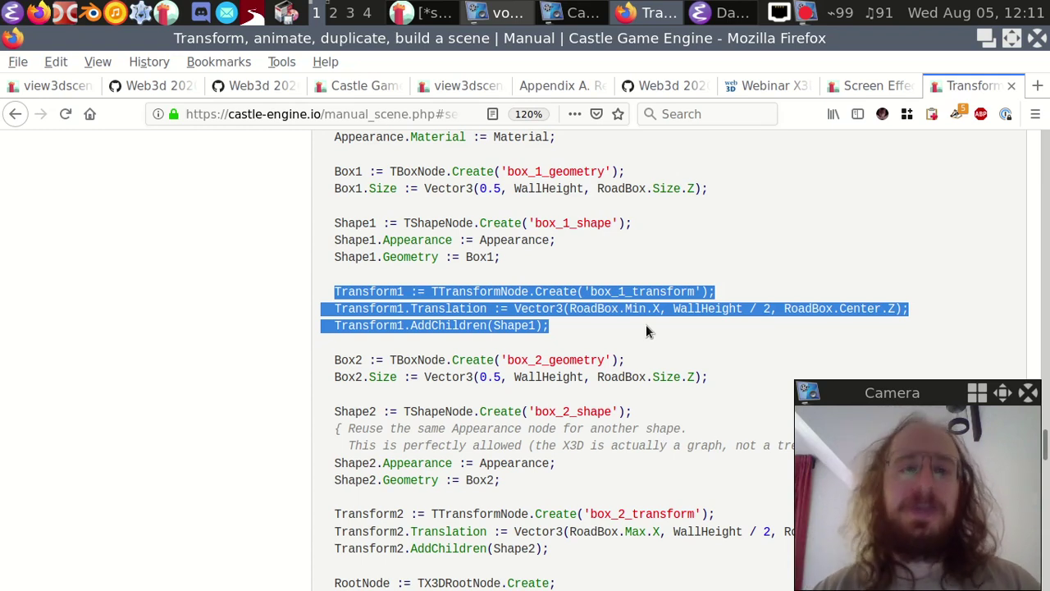
{"action": "left_click", "coordinate": [246, 82]}
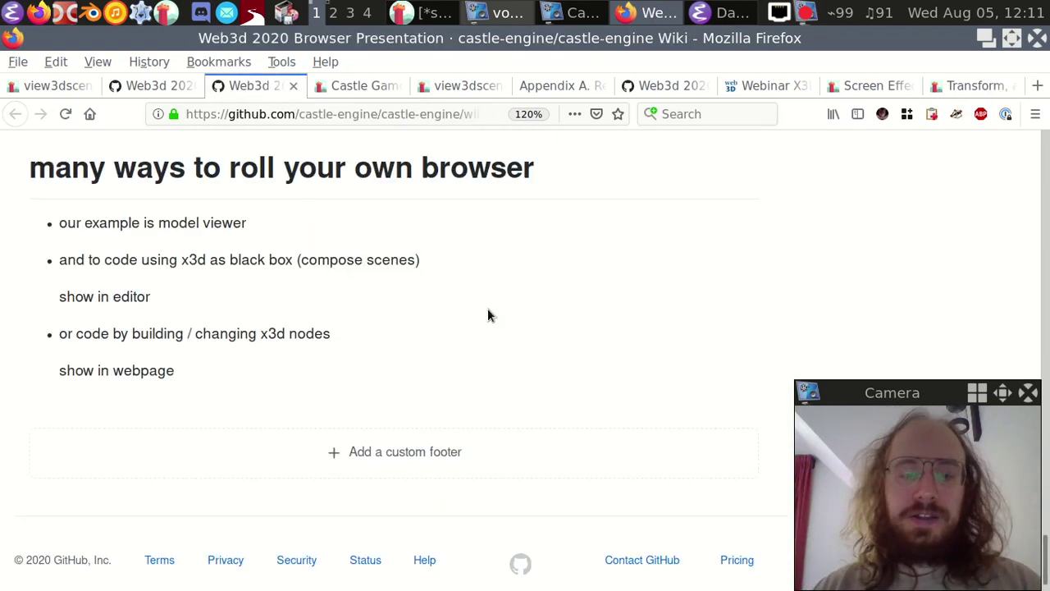